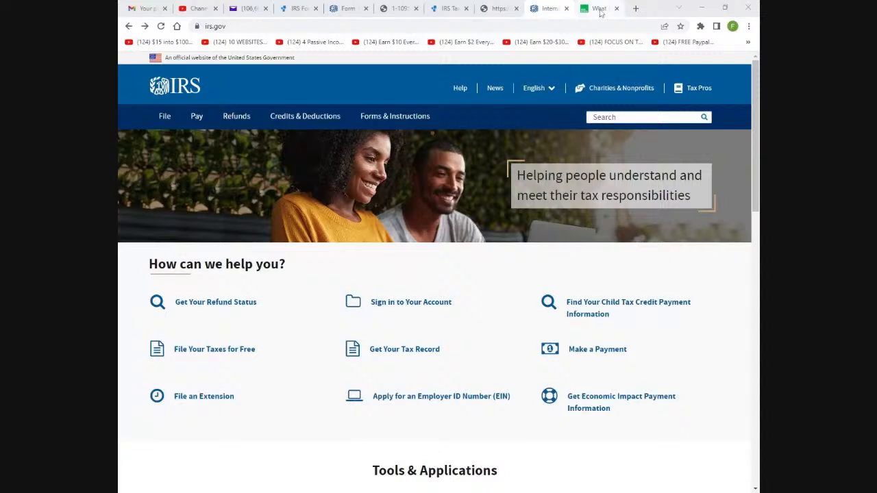
Review the H&R Block checklist's Personal Information, Dependents and Sources of Income document lists
click(600, 9)
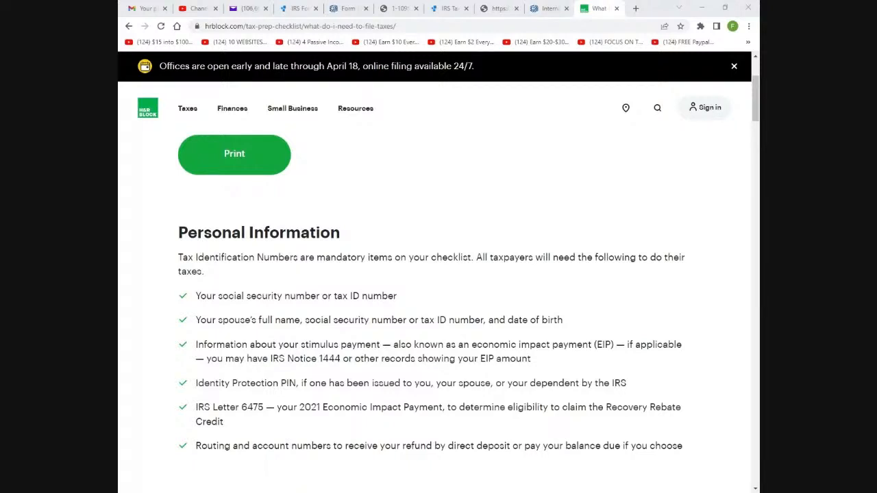
scroll(553, 217, down, 3)
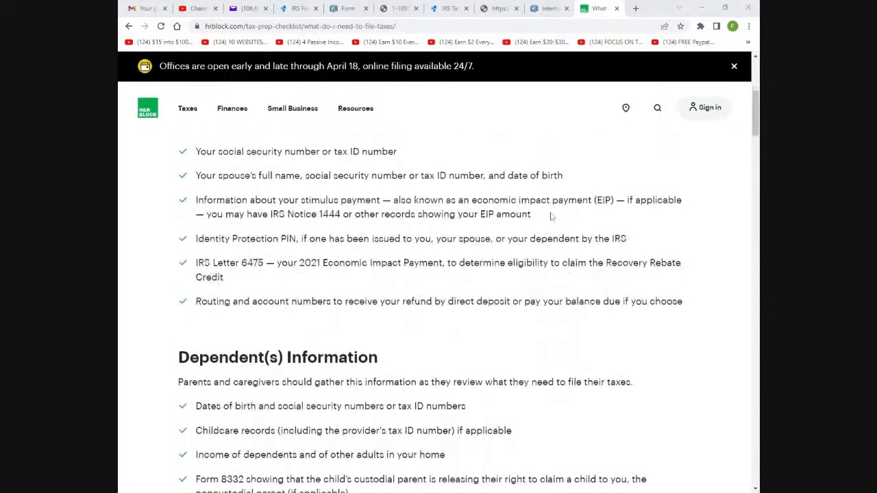
scroll(553, 217, up, 2)
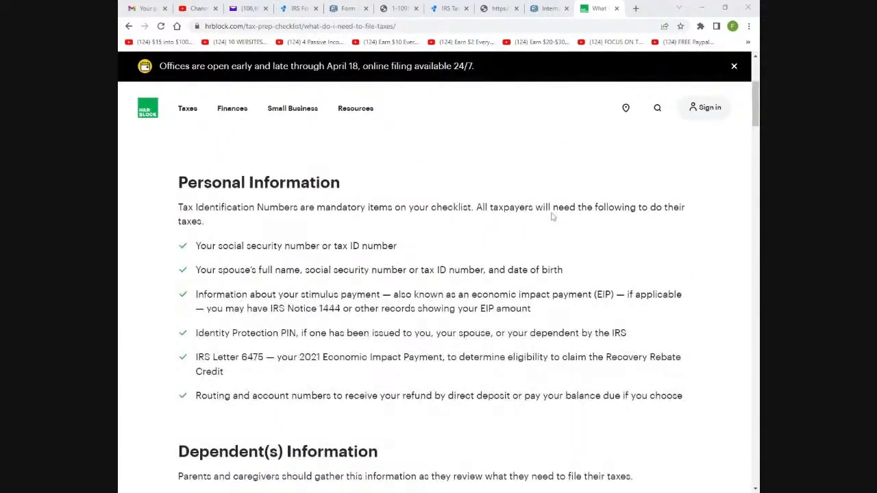
scroll(553, 217, down, 1)
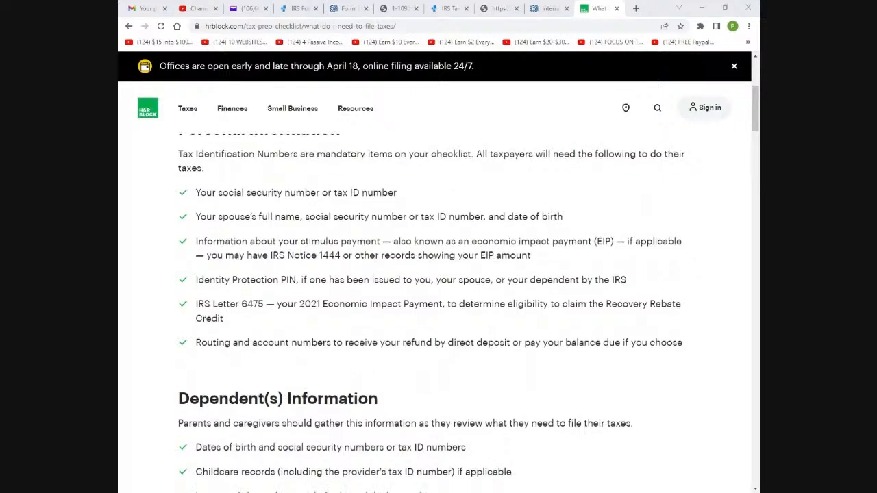
scroll(556, 225, down, 1)
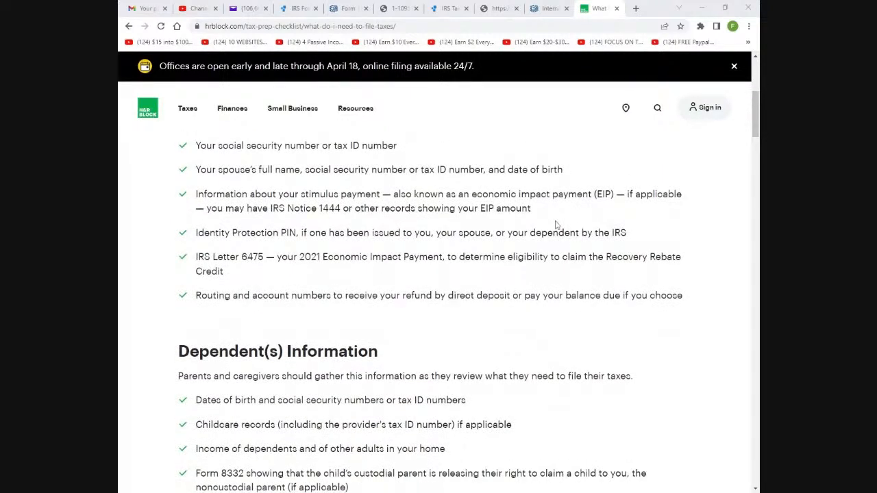
scroll(555, 224, down, 2)
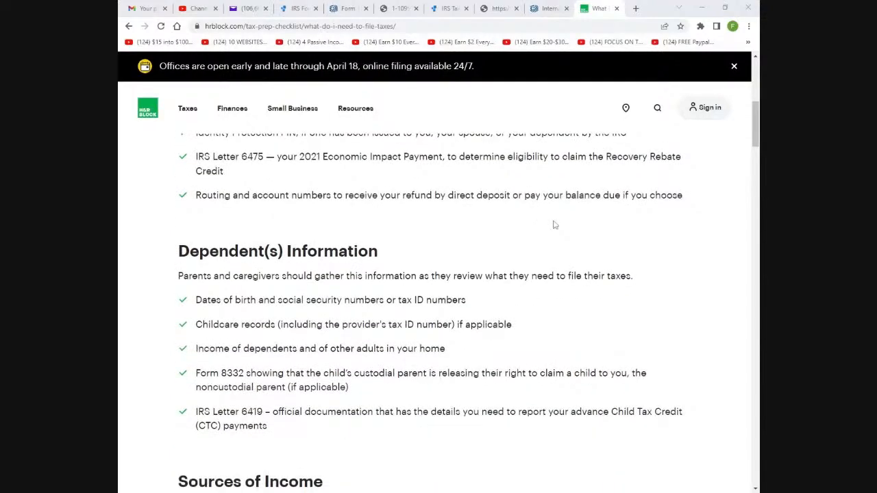
scroll(556, 225, down, 1)
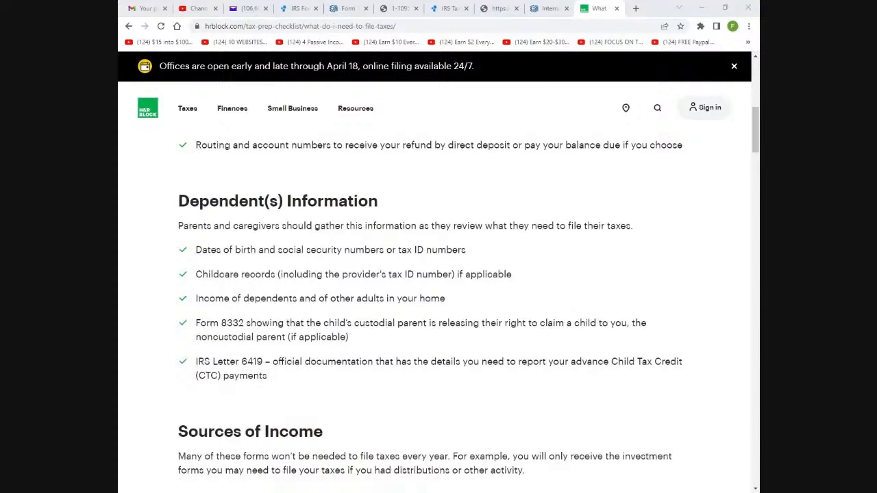
scroll(470, 281, down, 2)
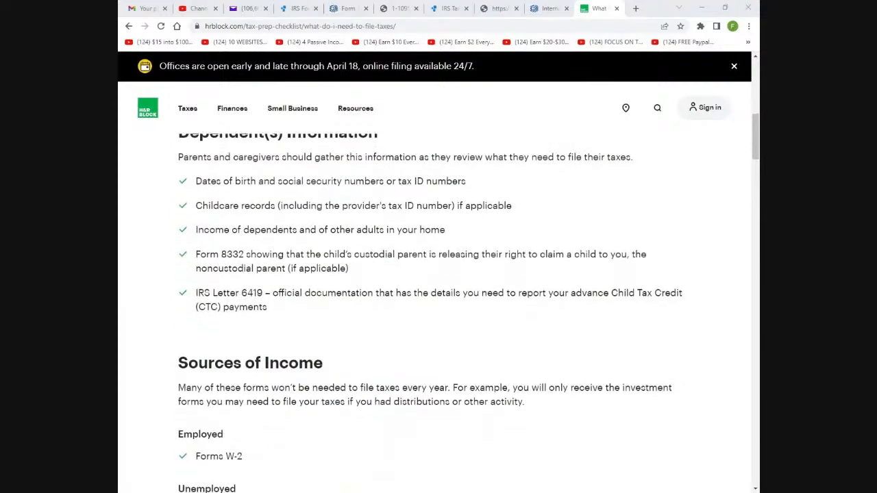
scroll(470, 281, down, 3)
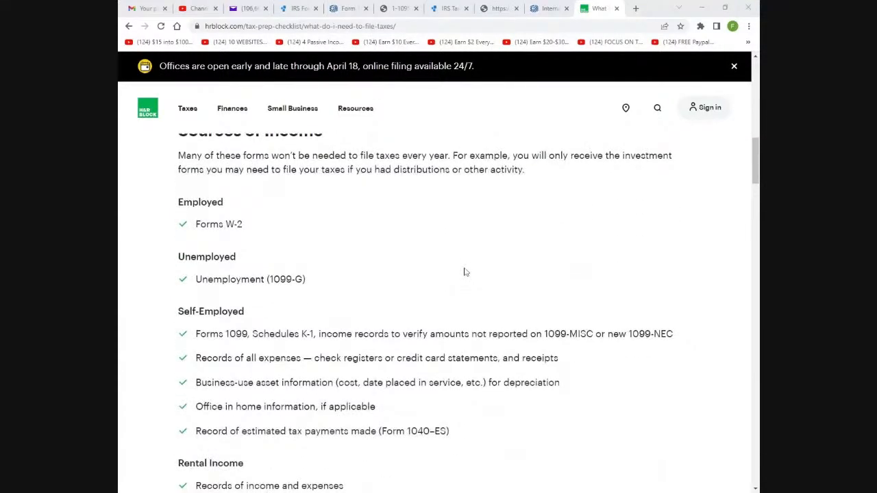
scroll(259, 237, down, 1)
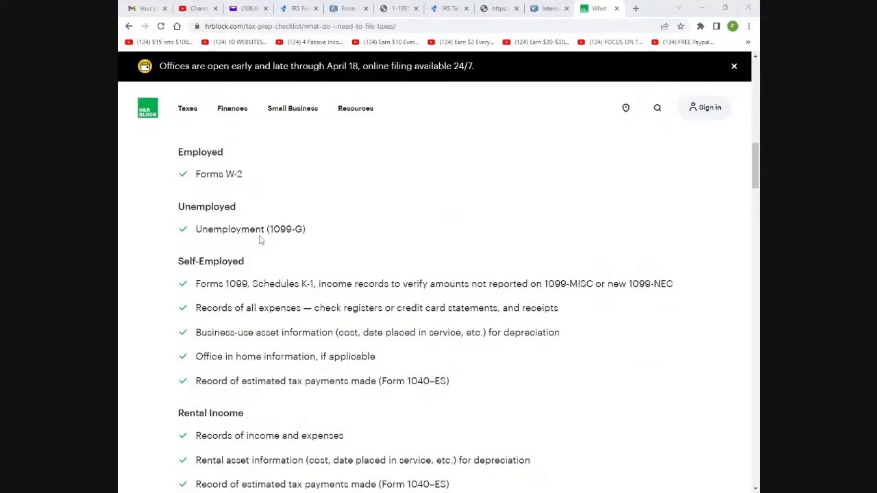
scroll(259, 239, down, 1)
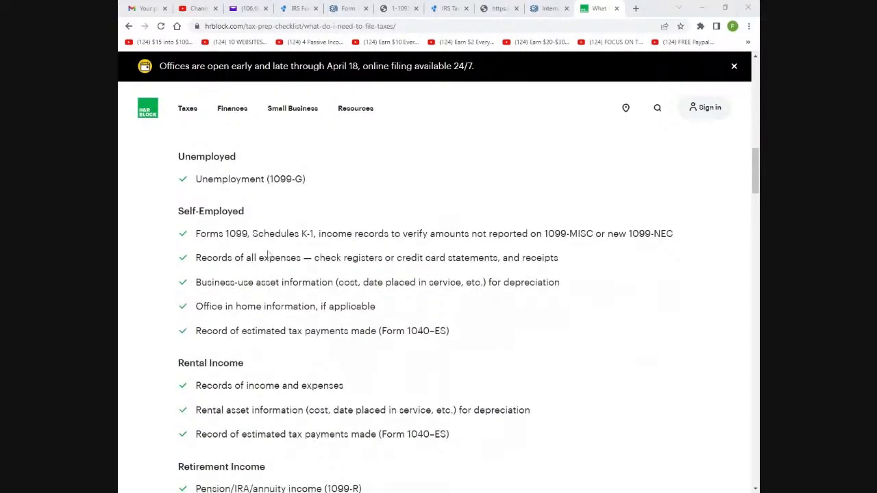
scroll(329, 291, down, 3)
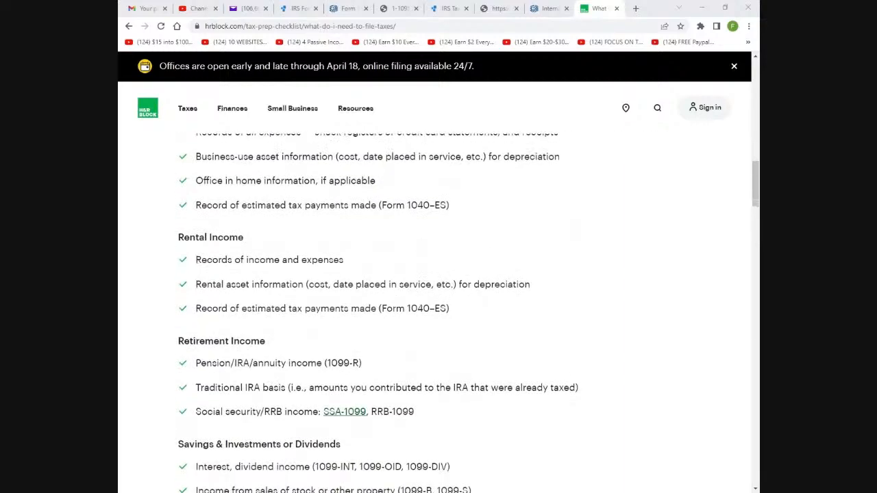
scroll(327, 281, down, 3)
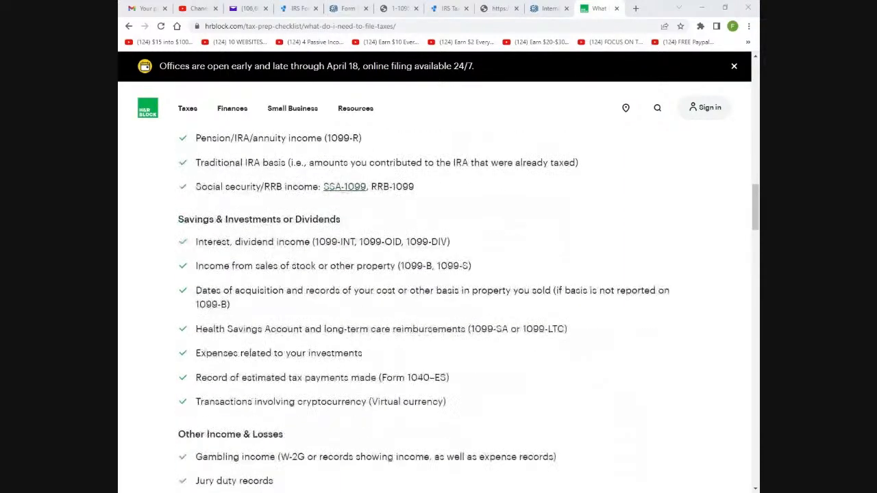
scroll(294, 229, down, 2)
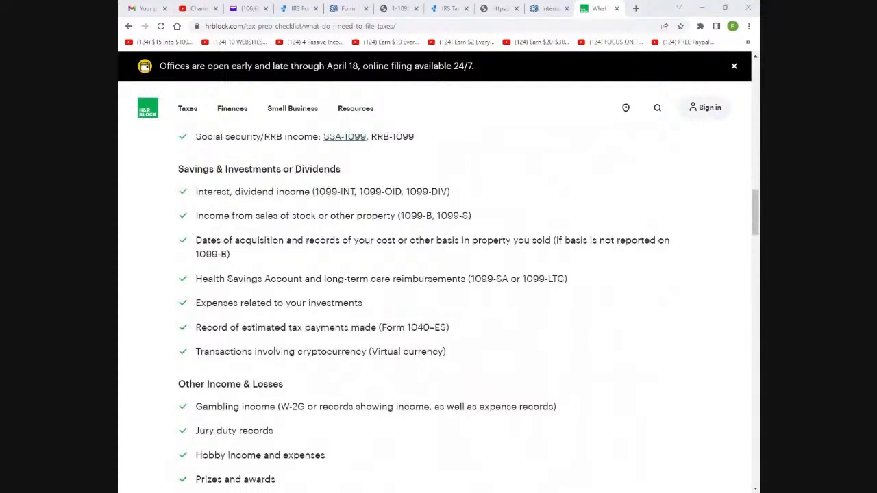
scroll(290, 330, down, 2)
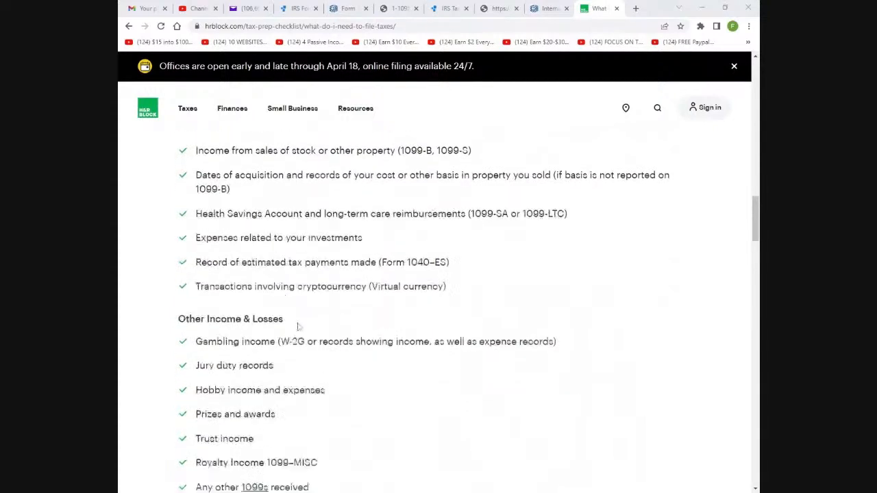
scroll(299, 323, down, 5)
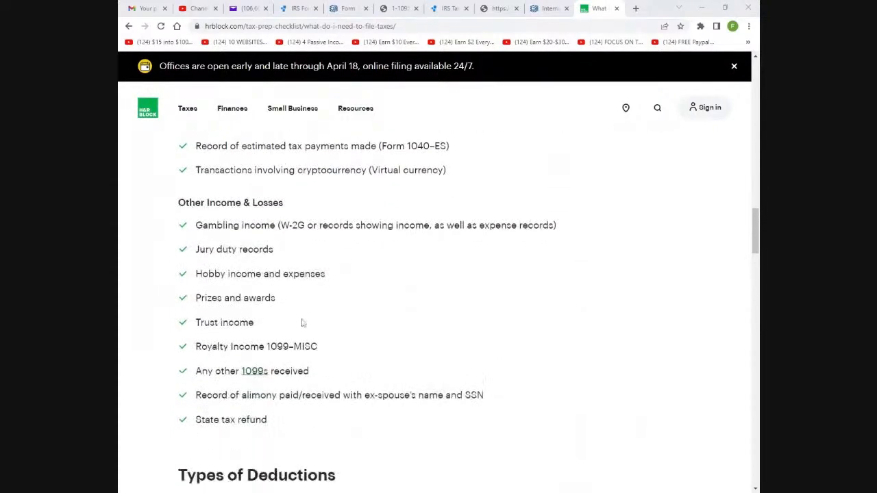
scroll(313, 287, down, 2)
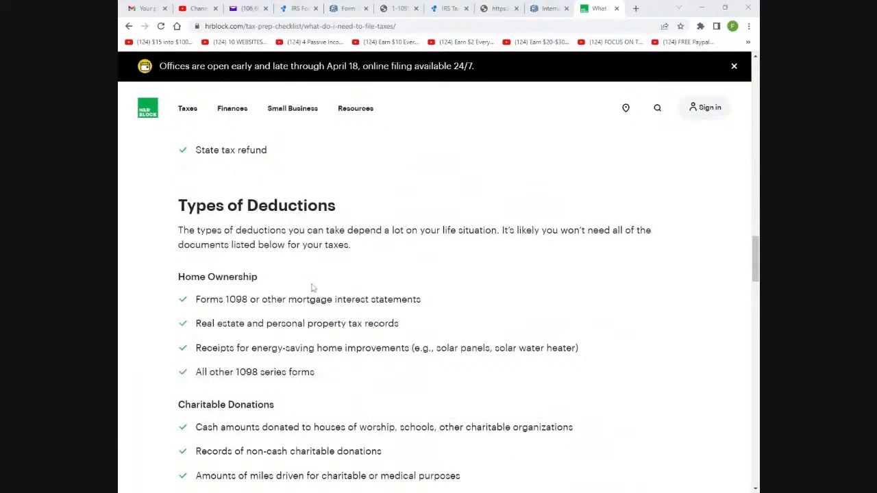
scroll(318, 280, down, 3)
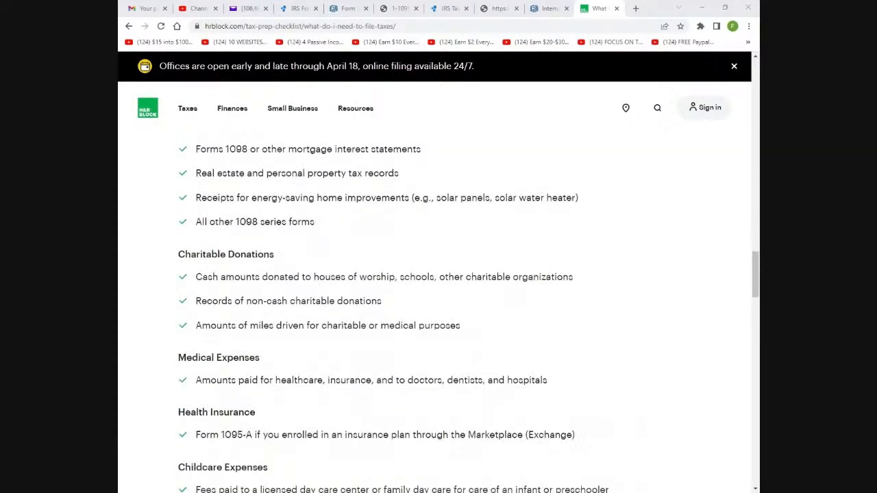
scroll(274, 295, down, 2)
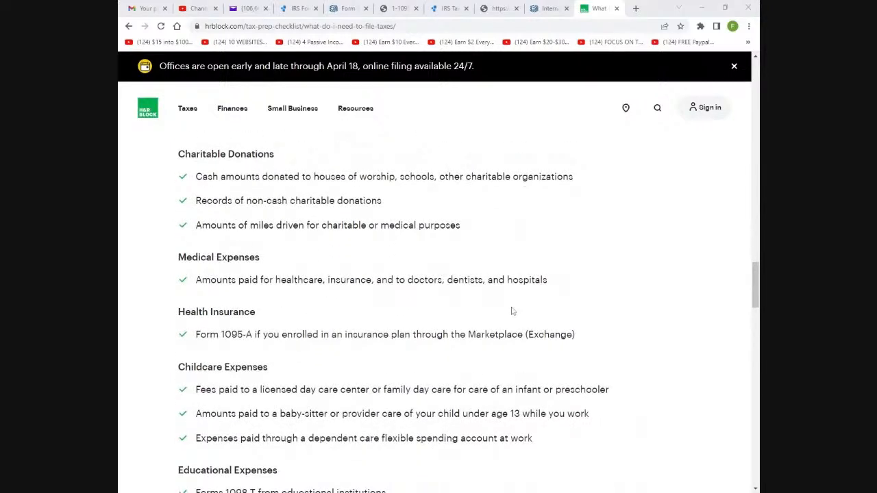
scroll(432, 308, down, 2)
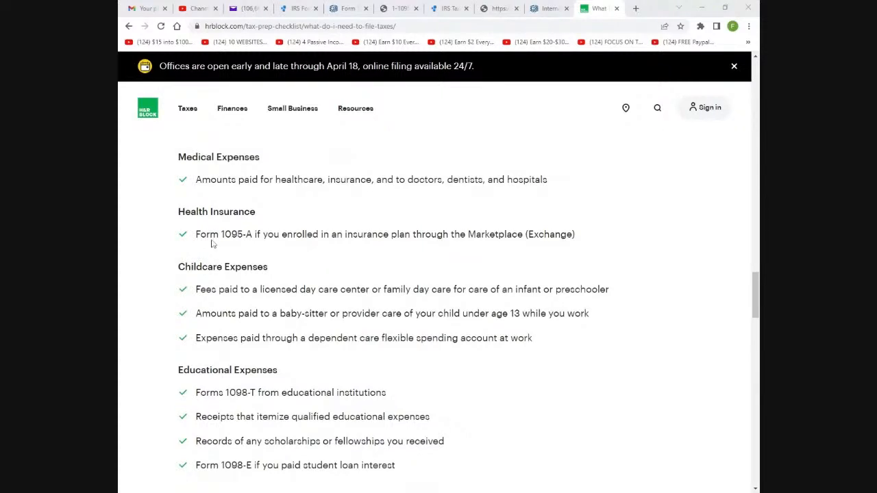
scroll(212, 243, down, 3)
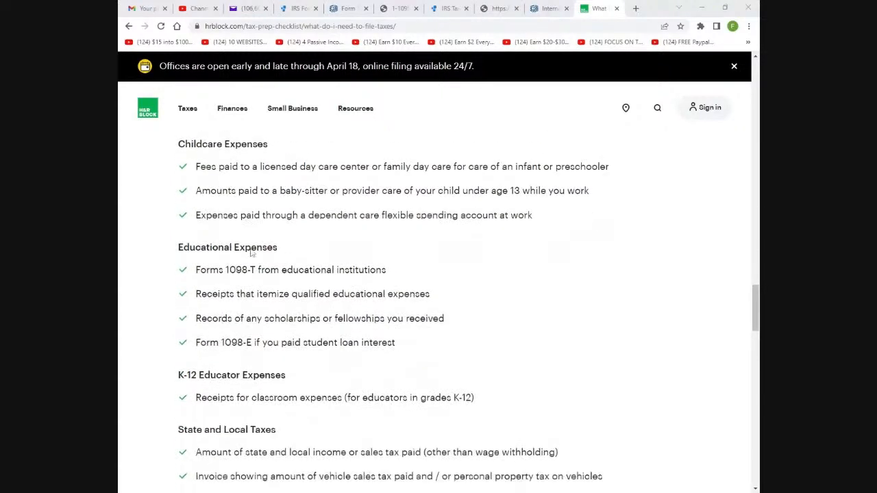
scroll(253, 253, up, 1)
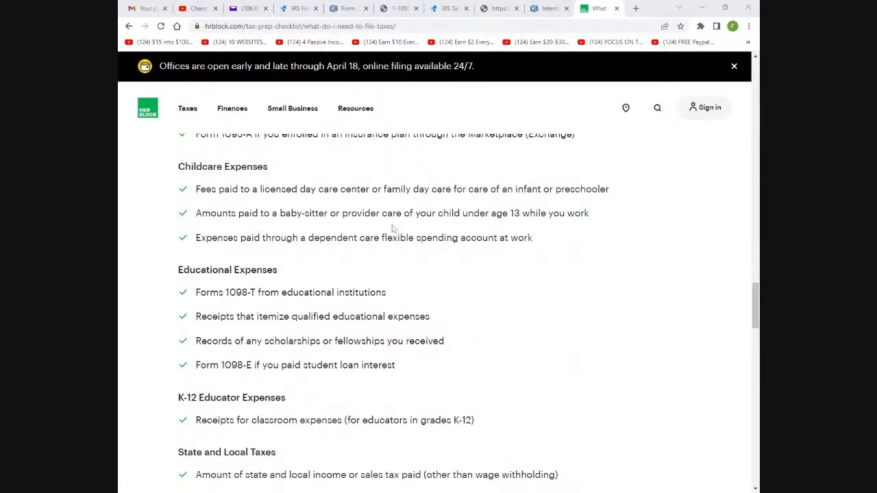
scroll(256, 280, down, 1)
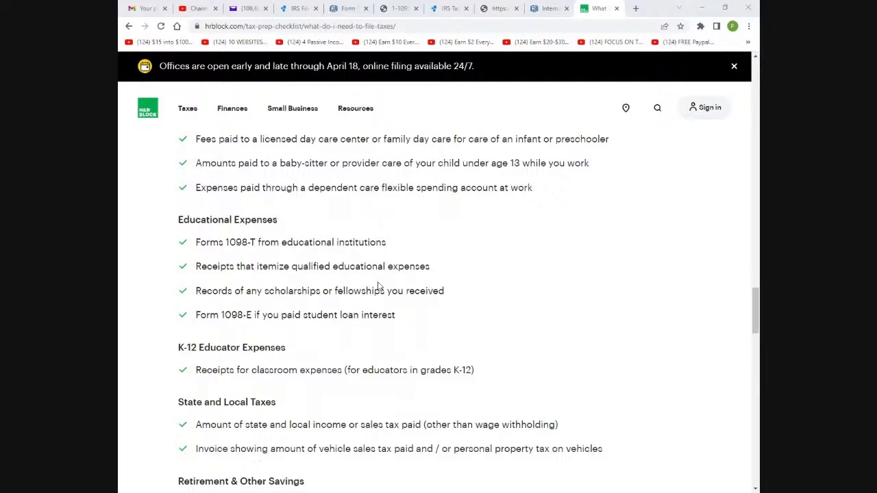
scroll(257, 455, down, 5)
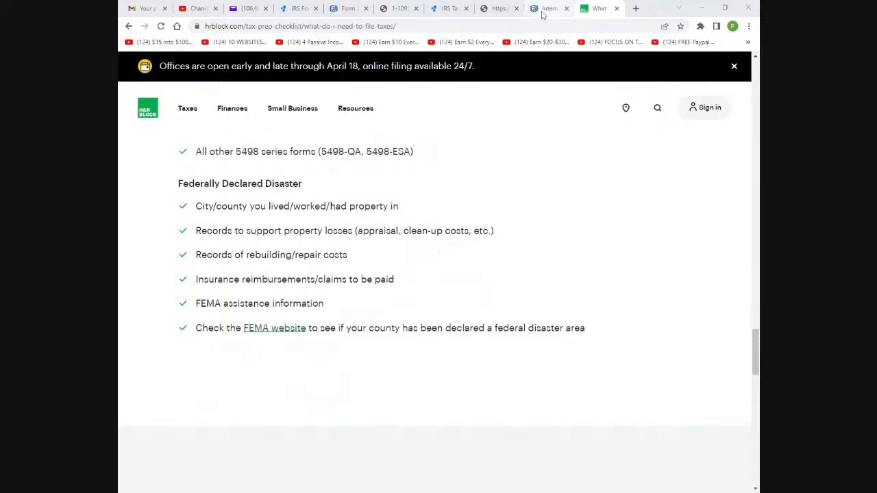
From the IRS homepage, open 'File Your Taxes for Free' and scroll to 'Choose from IRS Free File'
click(545, 9)
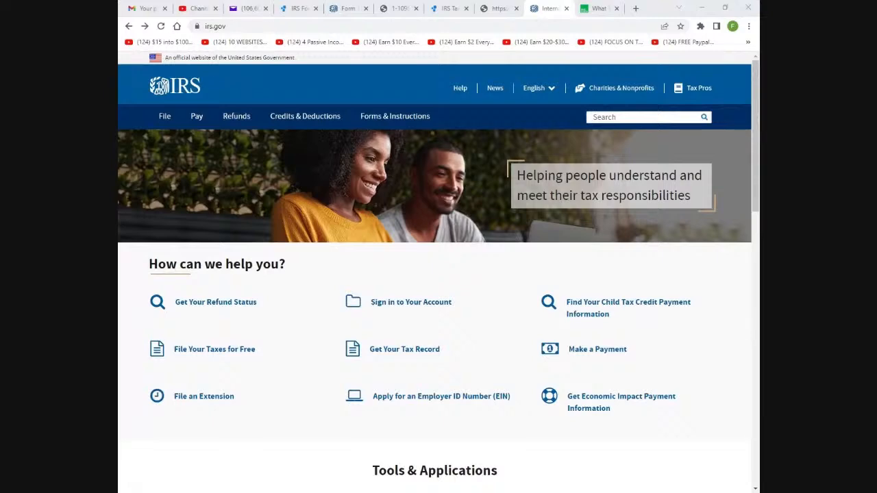
click(203, 355)
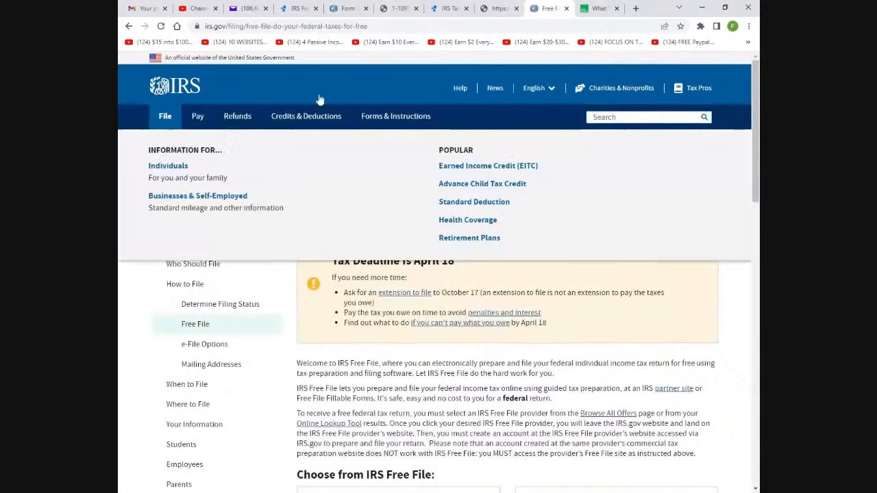
scroll(357, 190, down, 4)
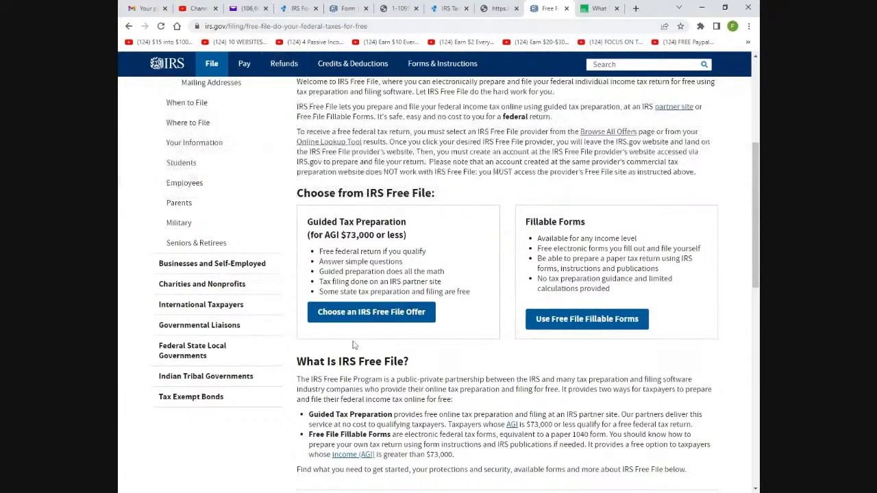
Open the IRS Free File Online 'Browse All Offers' page listing every provider
click(349, 319)
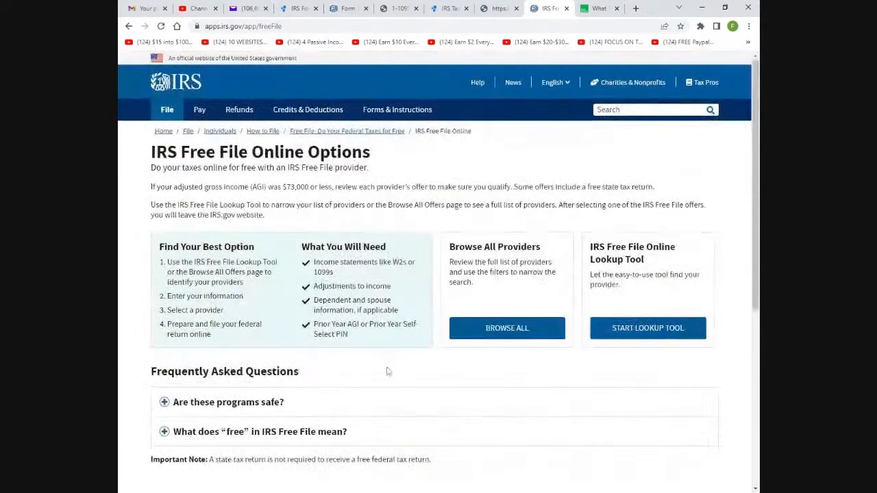
scroll(391, 372, down, 2)
scroll(411, 333, up, 2)
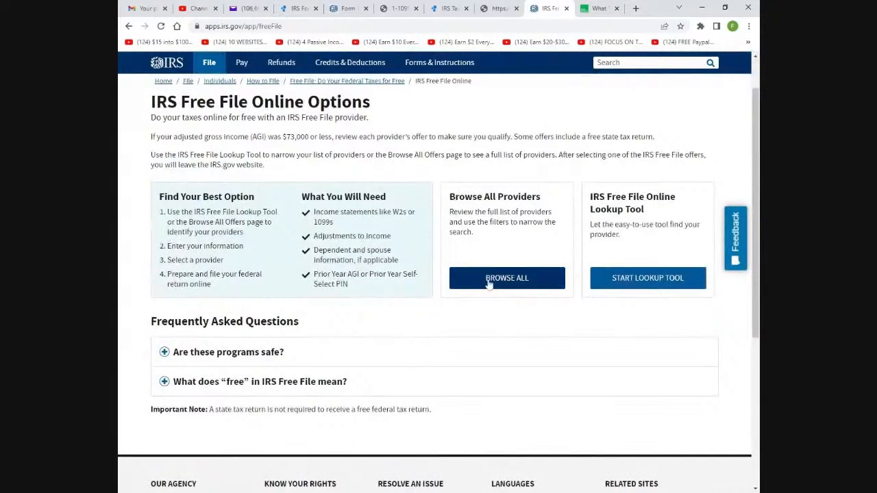
click(488, 284)
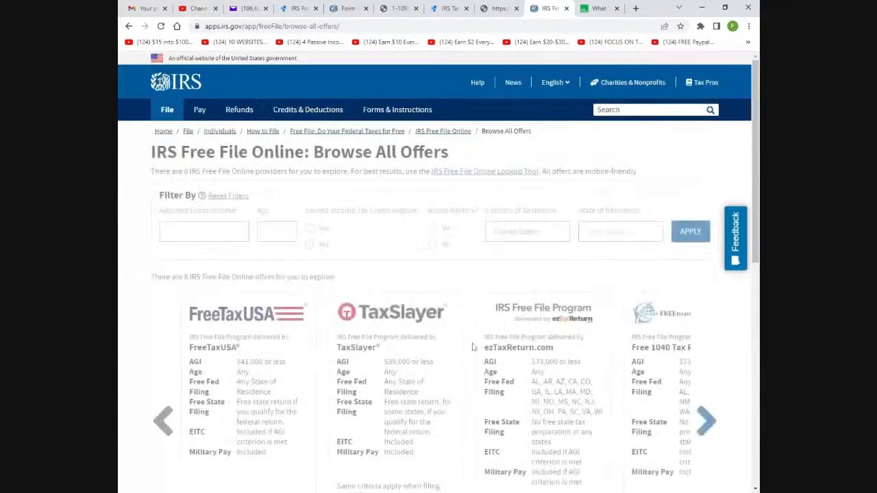
scroll(472, 345, down, 1)
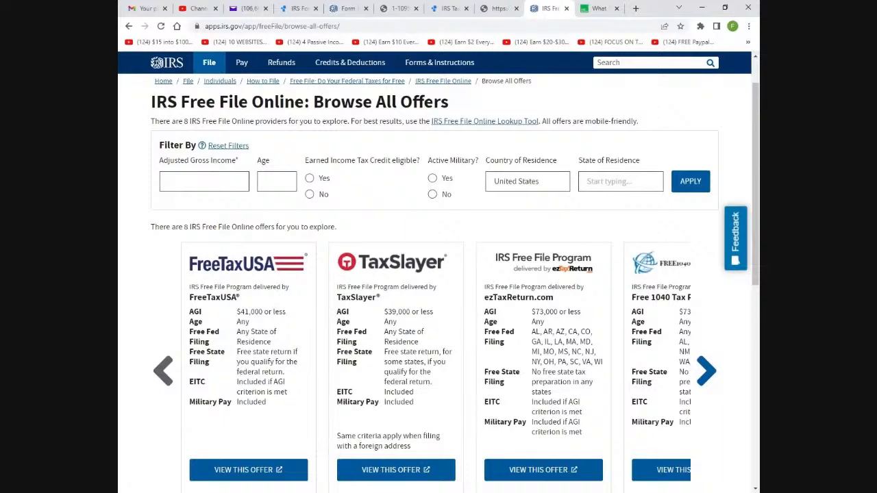
Advance the offers carousel until the Online Taxes at OLT.com card is fully visible
click(707, 370)
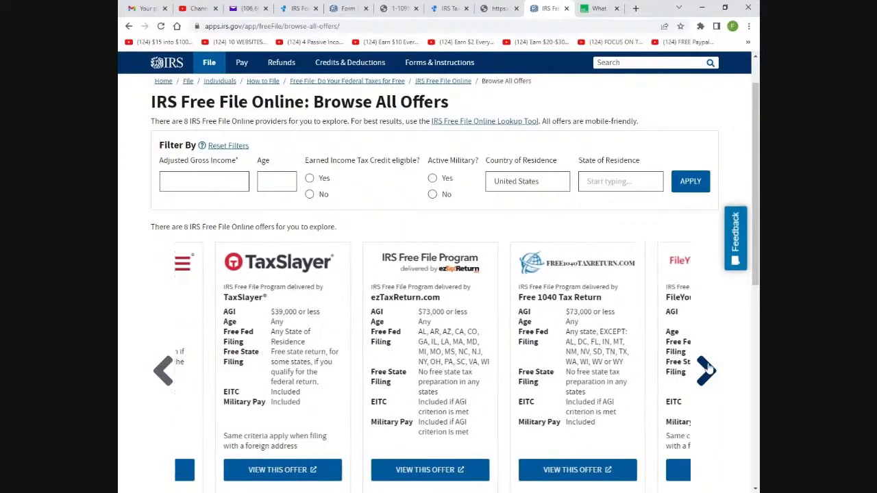
click(710, 368)
click(709, 368)
click(708, 368)
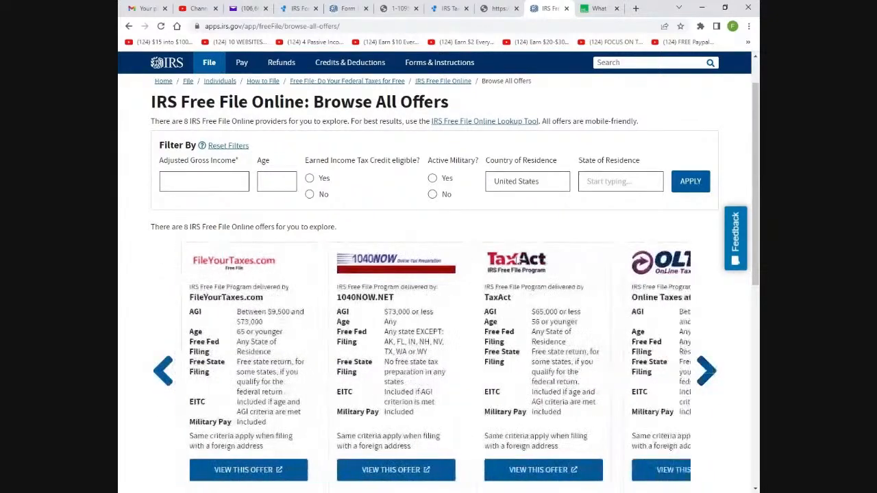
click(708, 370)
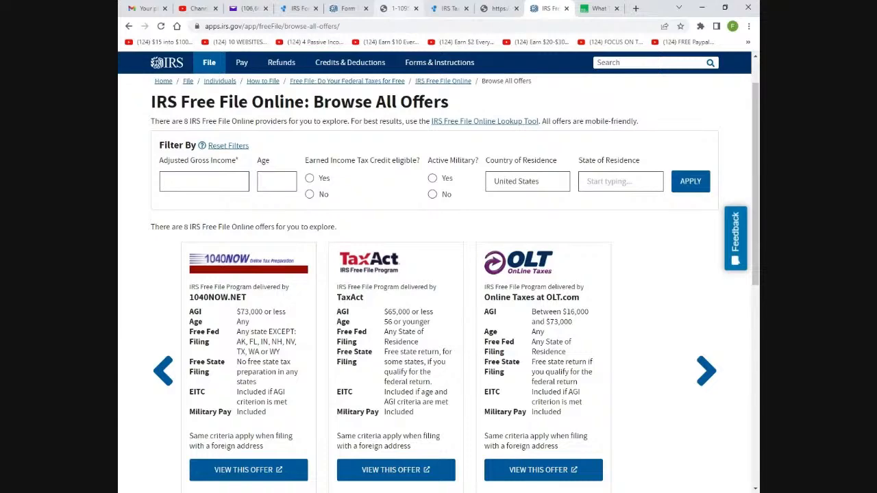
Return to the H&R Block checklist and scroll to the Self-Employed and Rental Income document lists
click(606, 14)
scroll(528, 348, up, 15)
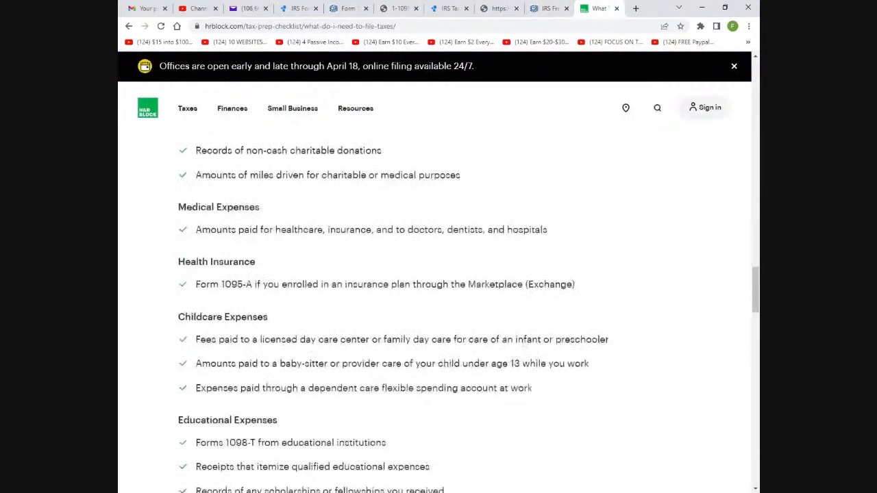
scroll(528, 348, up, 15)
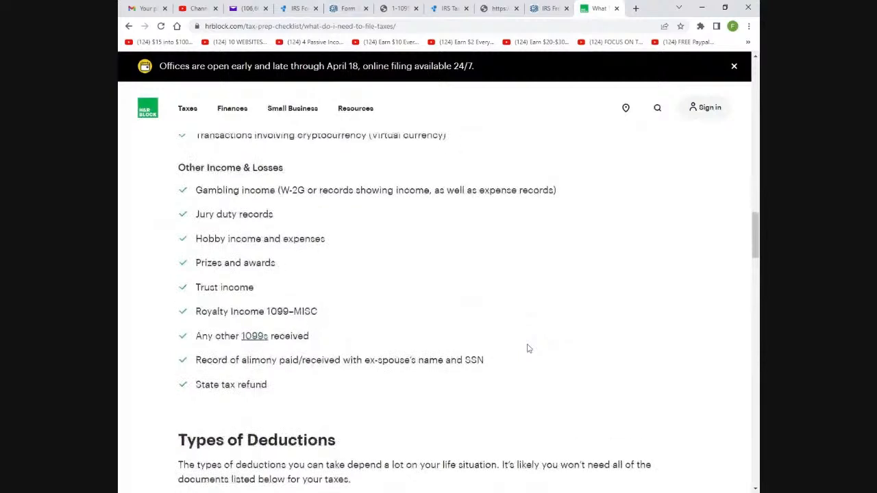
scroll(529, 348, down, 3)
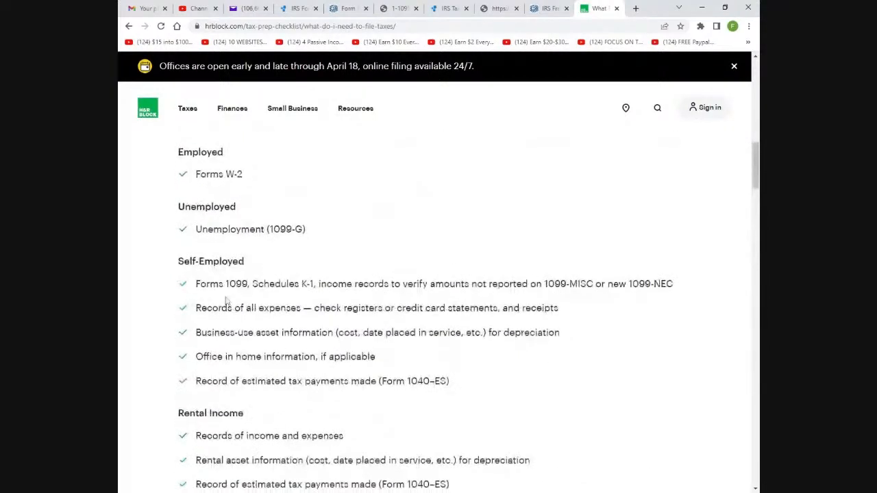
scroll(226, 300, down, 2)
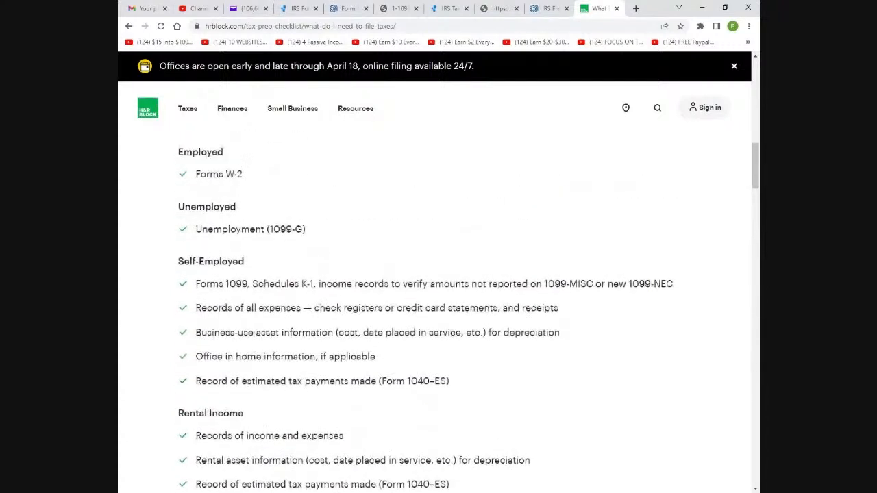
scroll(236, 246, down, 1)
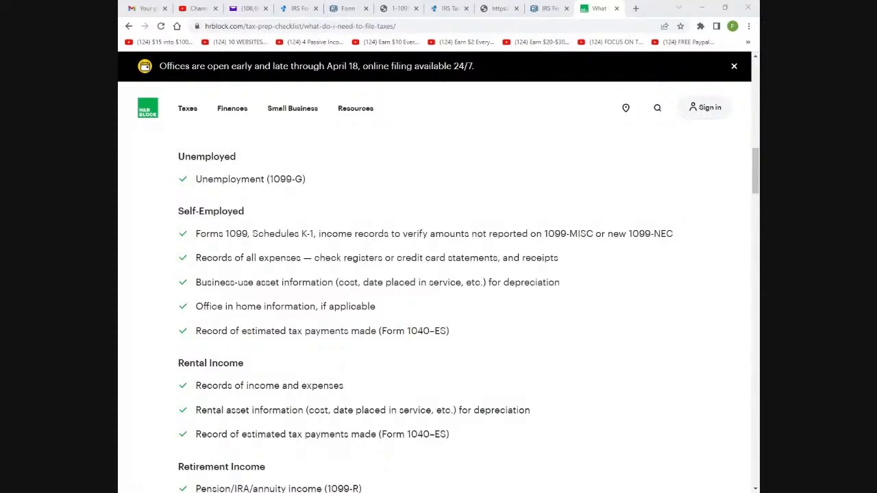
Glance at the IRS Free File offers, then show the OLT return's Personal Info summary
click(543, 10)
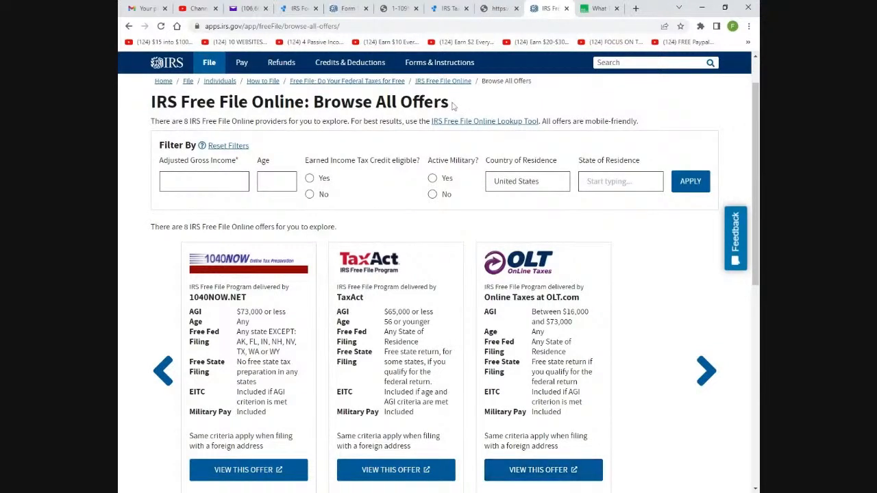
click(501, 9)
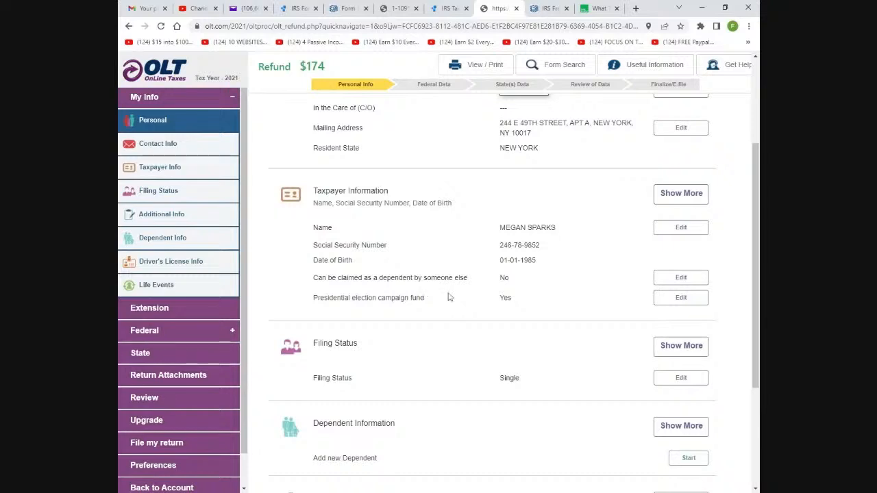
scroll(469, 296, down, 1)
scroll(470, 297, up, 2)
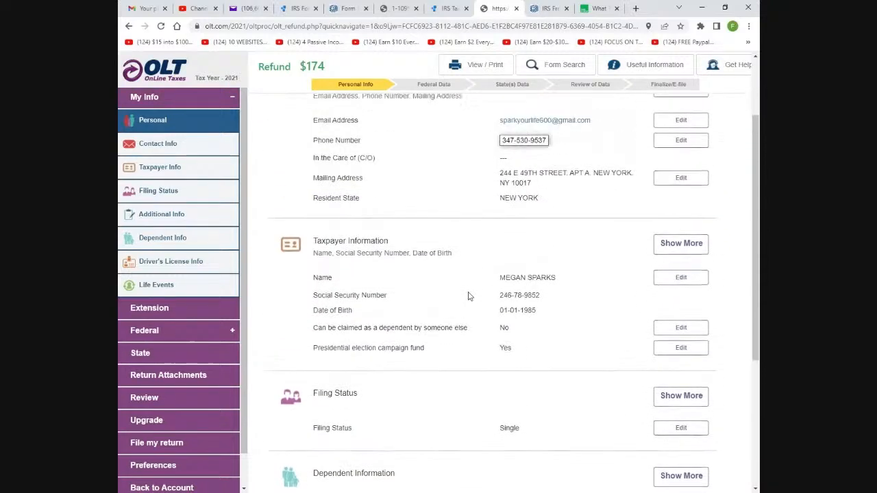
scroll(469, 296, down, 2)
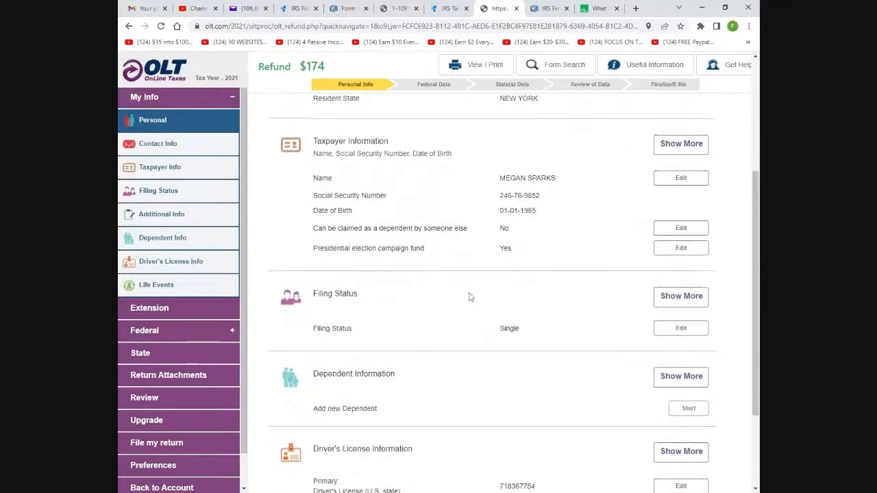
scroll(470, 297, up, 1)
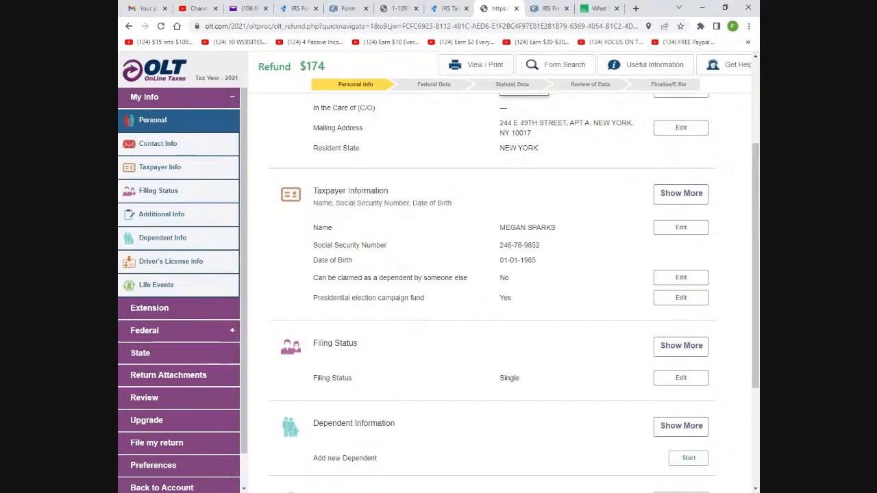
scroll(579, 231, down, 1)
scroll(579, 231, up, 1)
scroll(386, 373, down, 1)
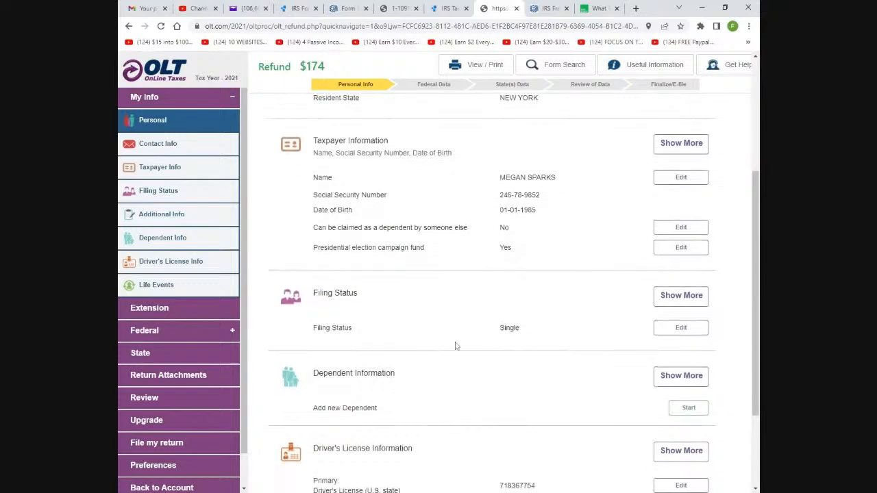
scroll(412, 375, down, 2)
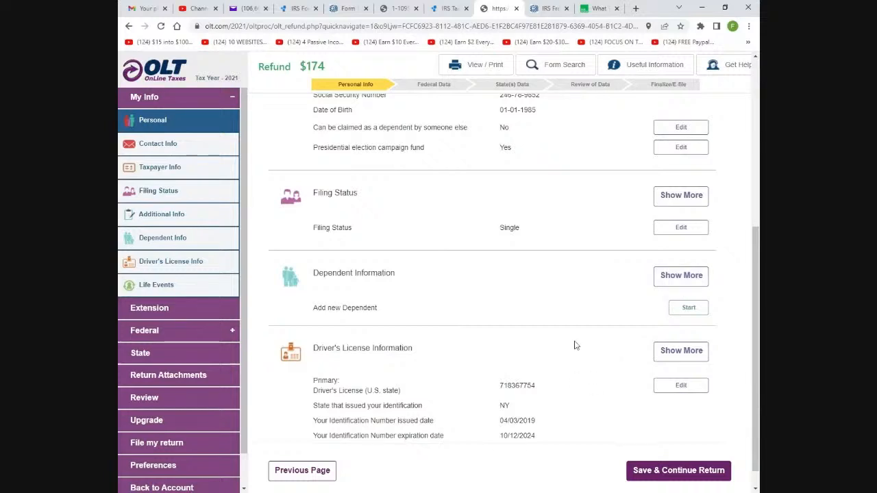
scroll(552, 315, down, 1)
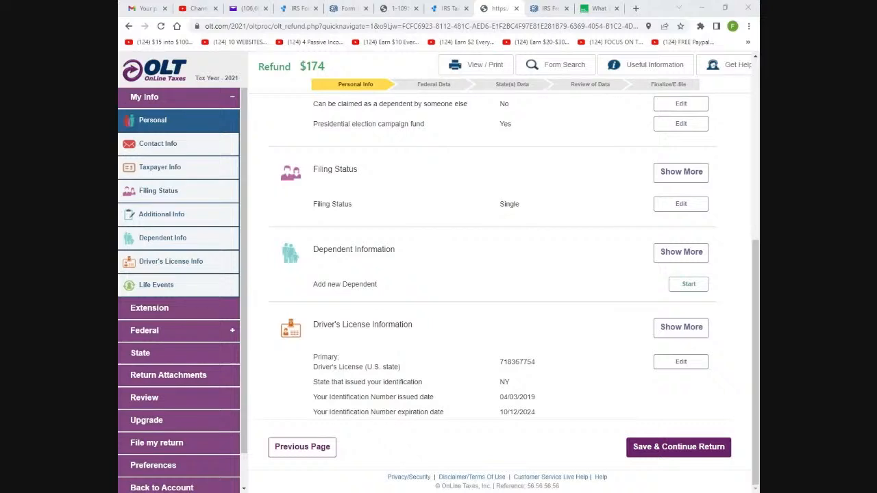
Save the Personal Info page and continue to 'Income That I Received in 2021'
click(262, 222)
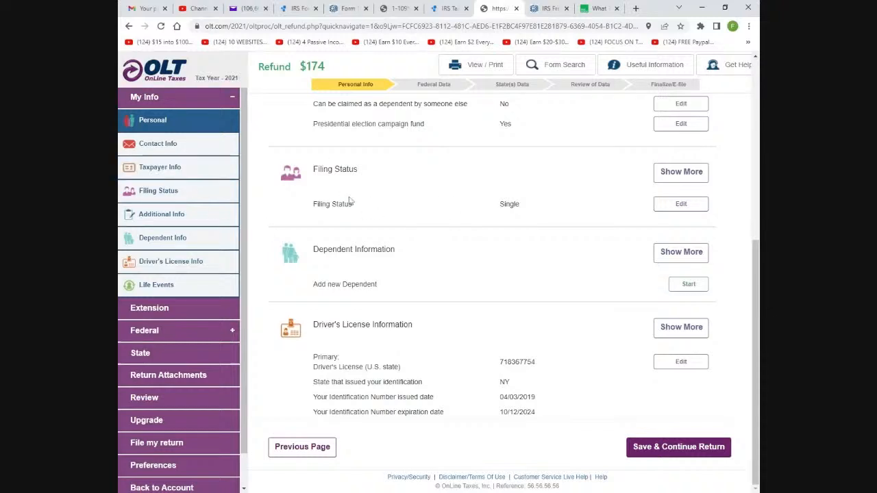
click(657, 446)
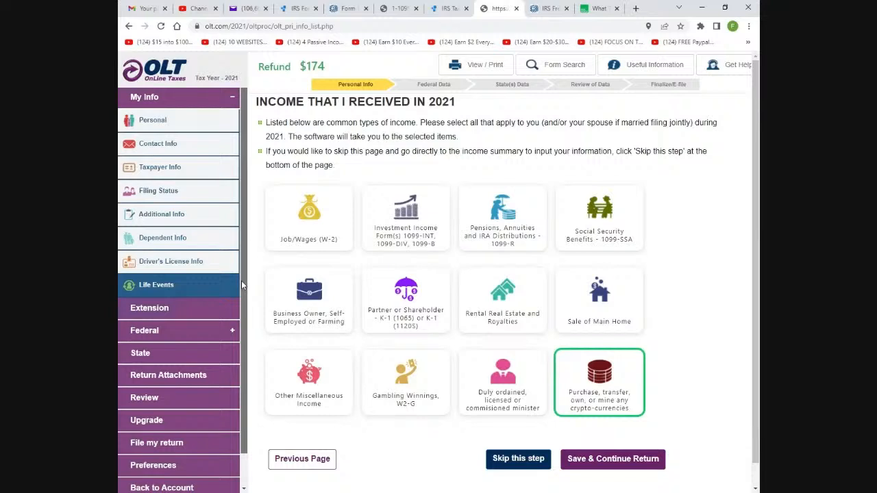
Revisit the personal information summary, then save and return to the income selection page
scroll(235, 357, down, 1)
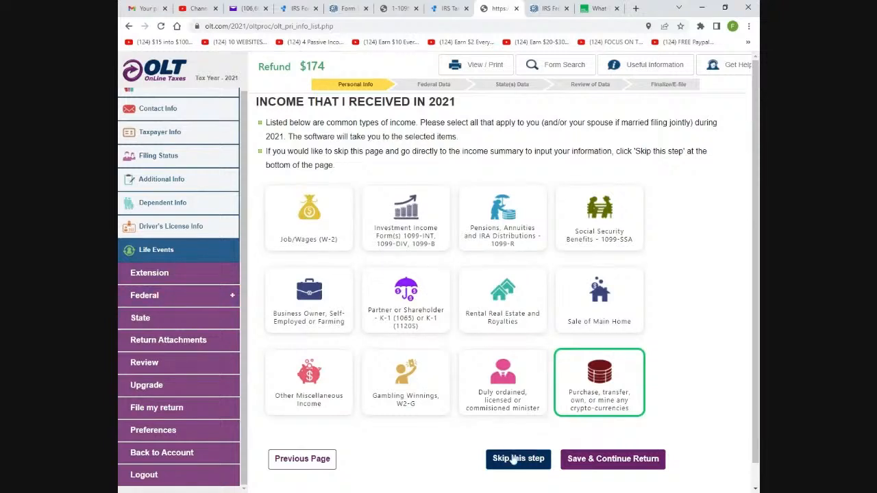
click(291, 460)
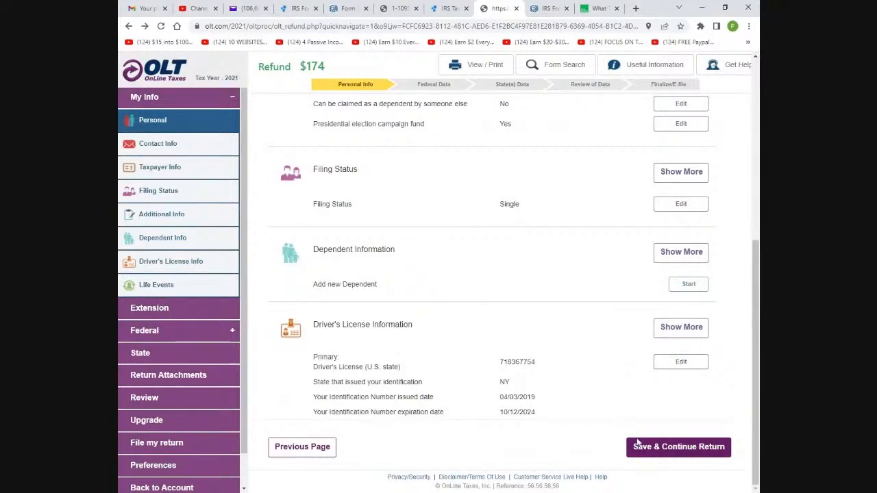
click(671, 447)
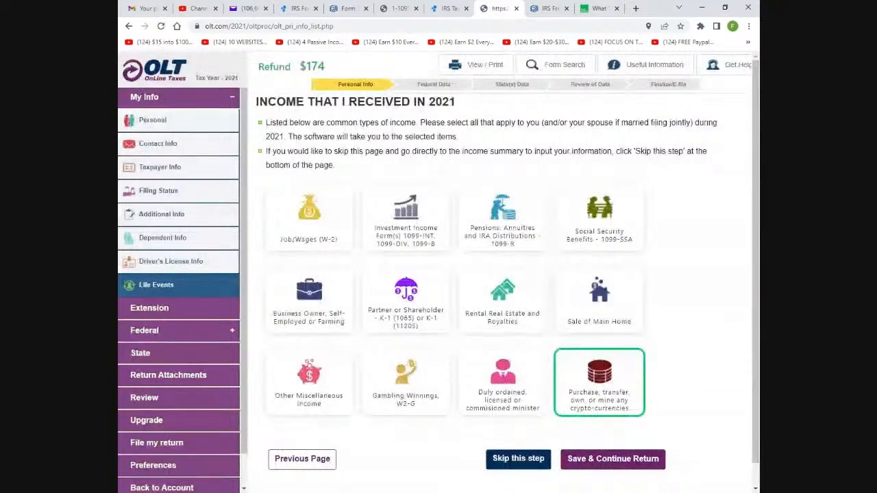
Keep Job/Wages (W-2) as the only selected income type and save, opening the W-2 Summary
click(316, 236)
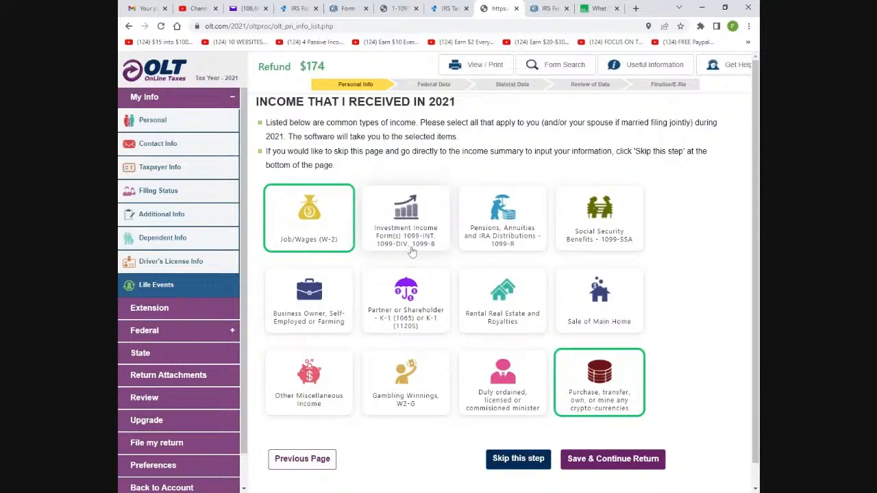
click(601, 389)
click(601, 390)
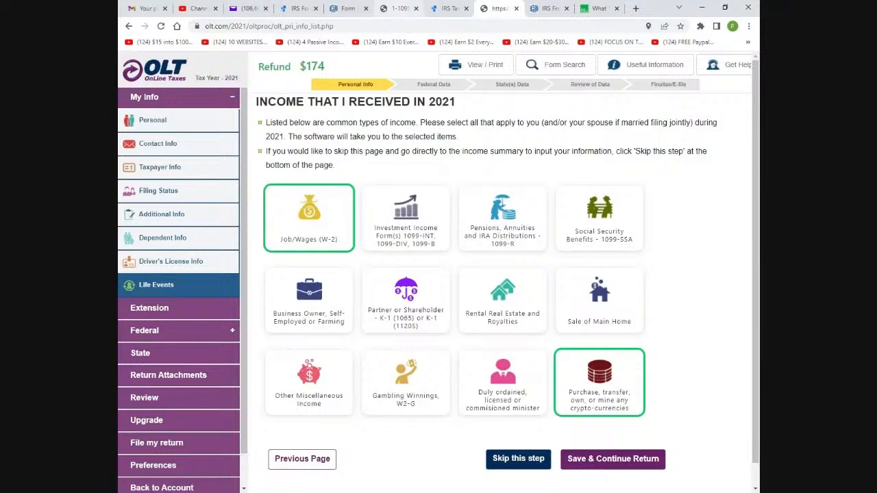
click(407, 230)
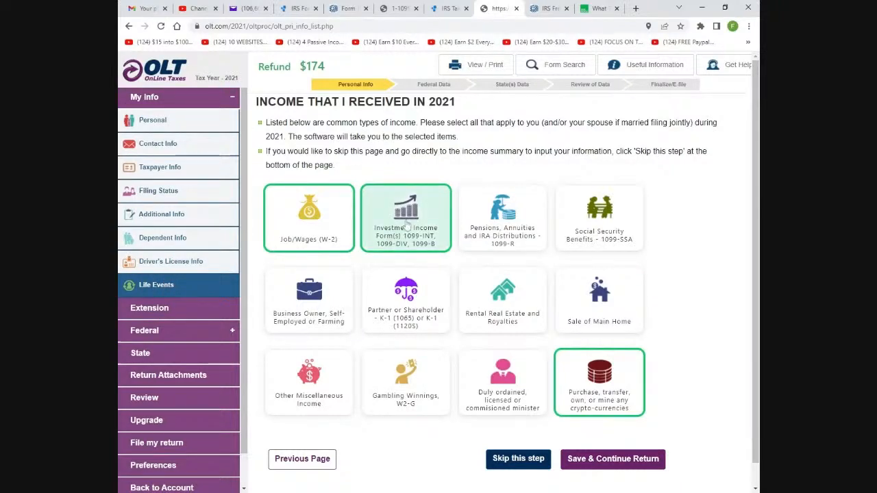
click(406, 230)
click(584, 391)
click(311, 240)
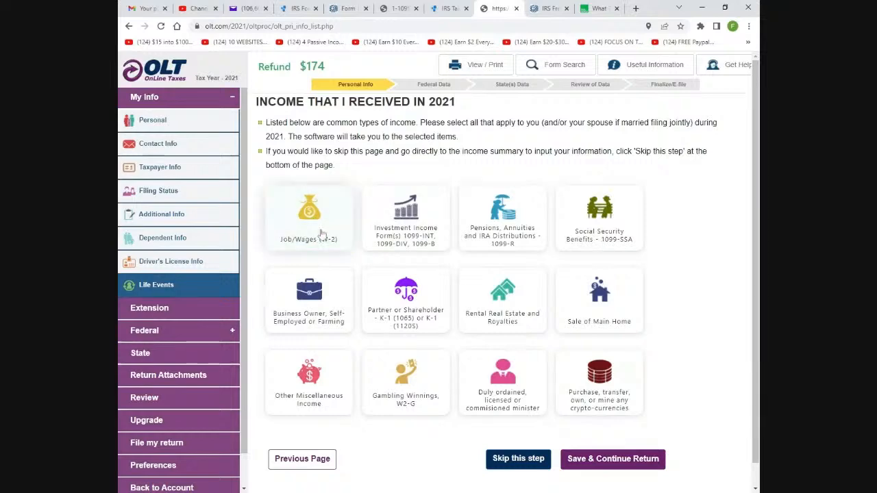
click(310, 240)
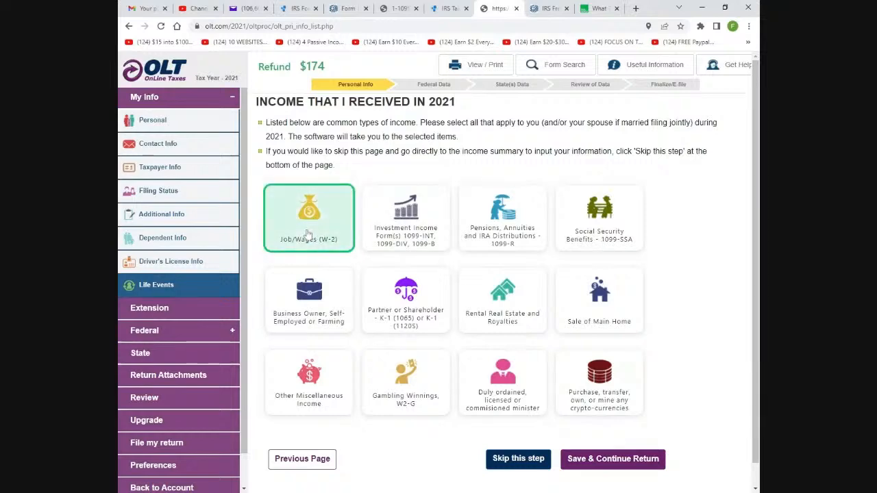
click(607, 458)
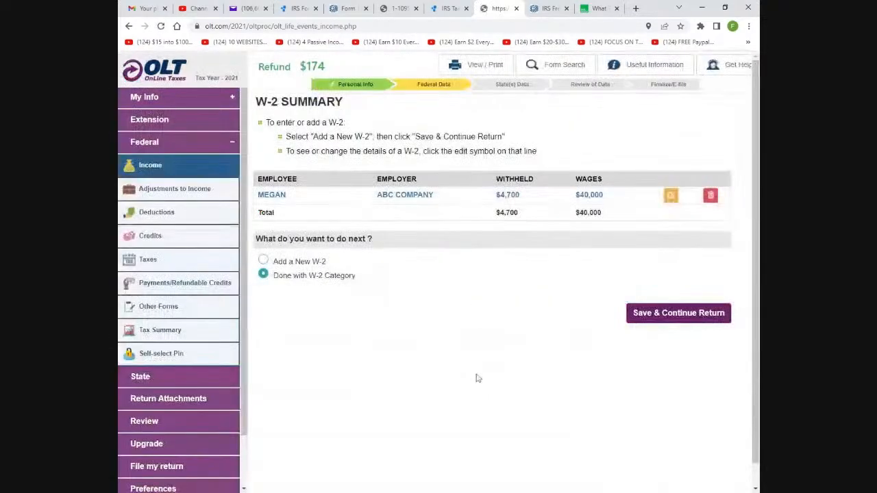
Leave 'Done with W-2 Category' selected and open the ABC COMPANY W-2 for editing
click(264, 261)
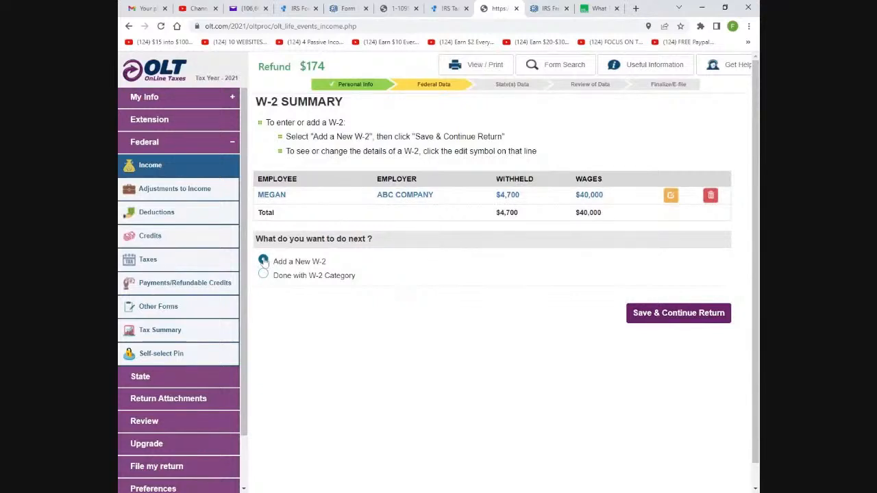
click(264, 274)
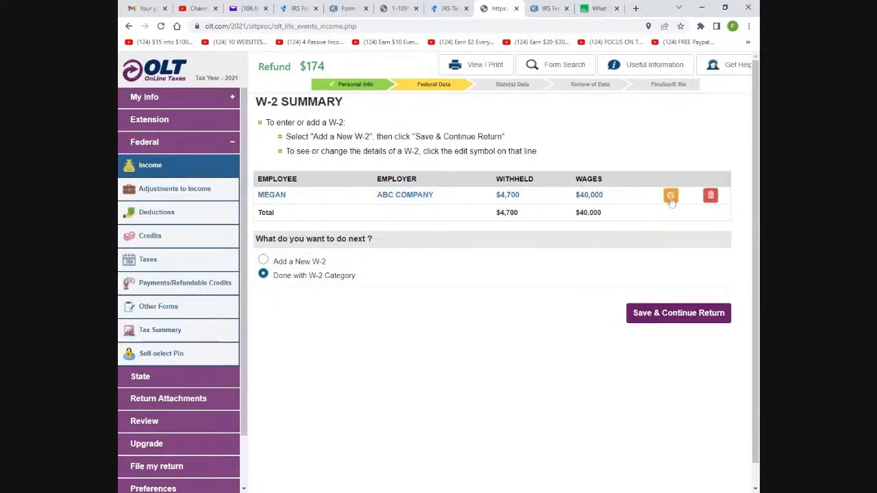
click(263, 261)
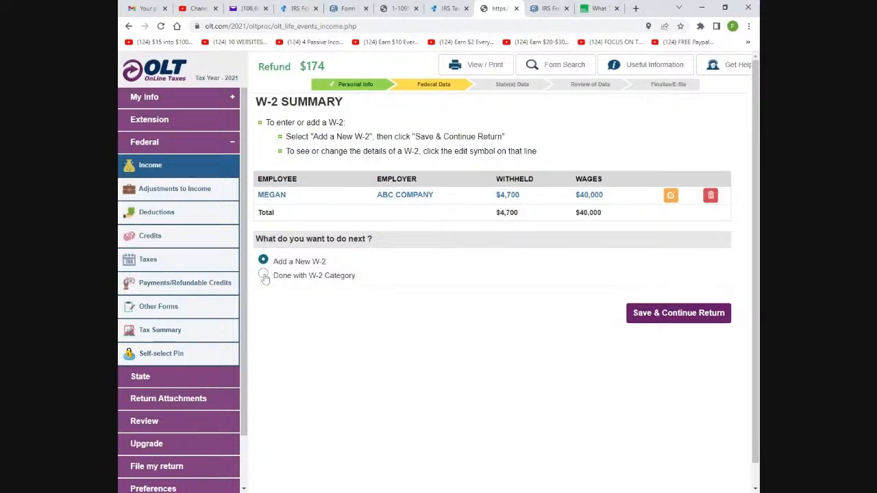
click(264, 276)
click(670, 196)
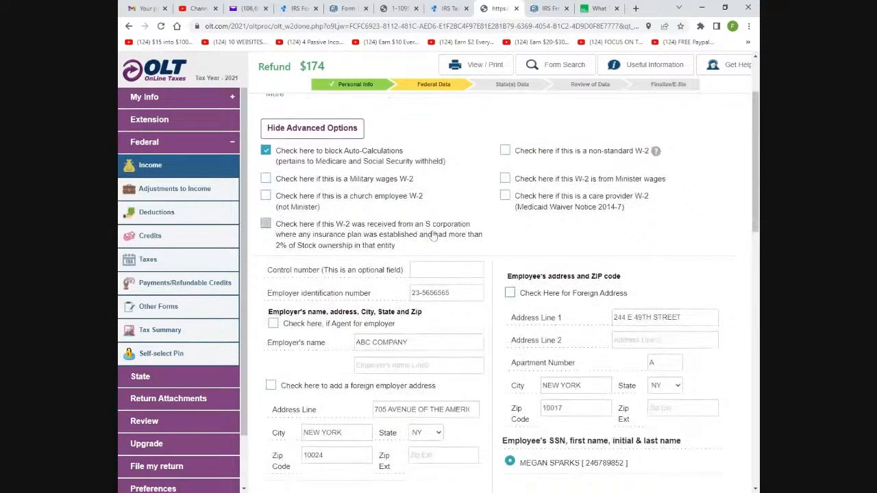
Collapse and re-expand the advanced options on the W-2 entry form
scroll(439, 234, down, 4)
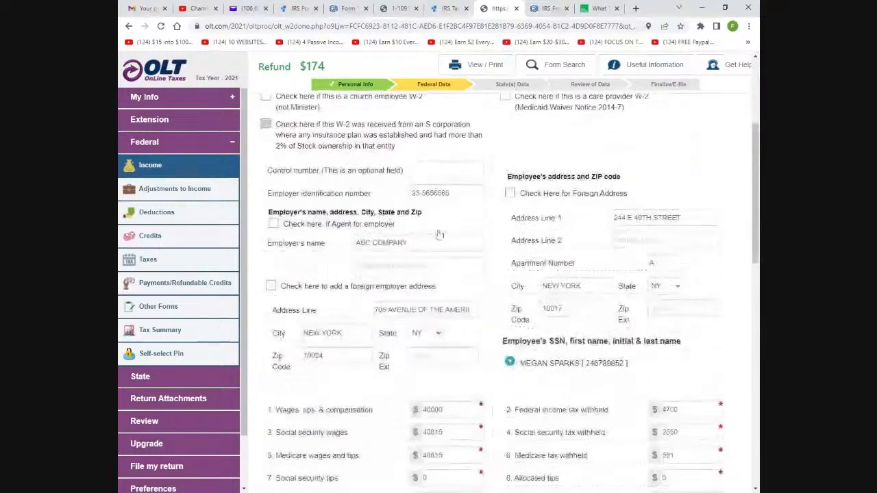
scroll(439, 234, up, 4)
scroll(439, 234, up, 1)
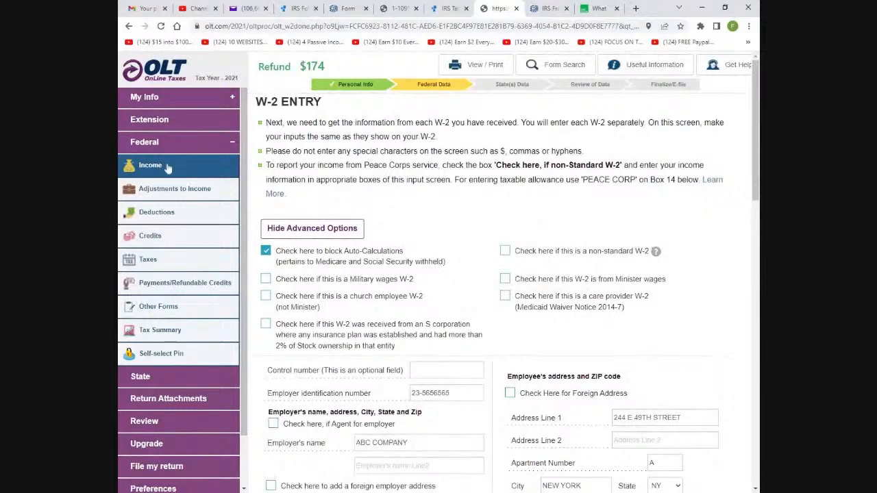
scroll(348, 204, down, 1)
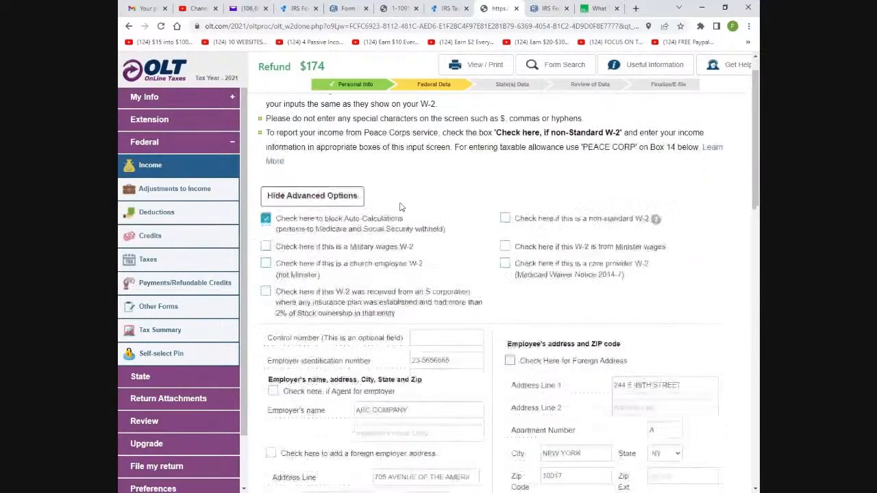
click(326, 185)
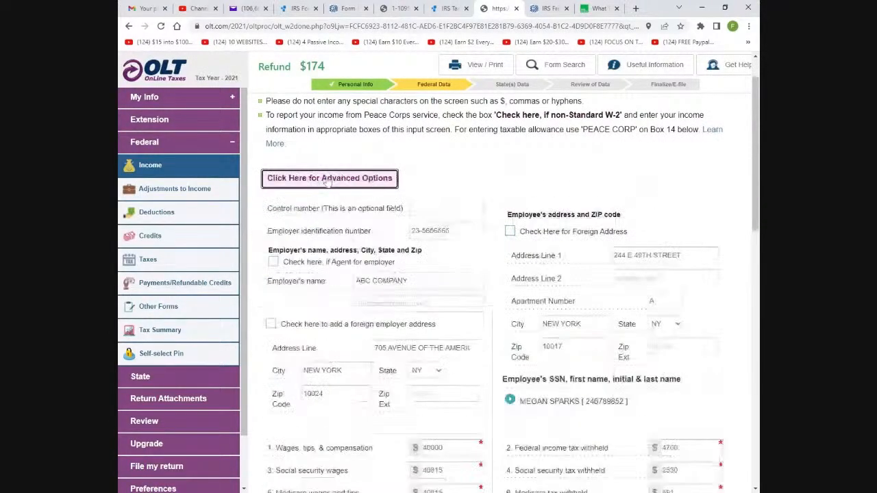
scroll(320, 191, up, 1)
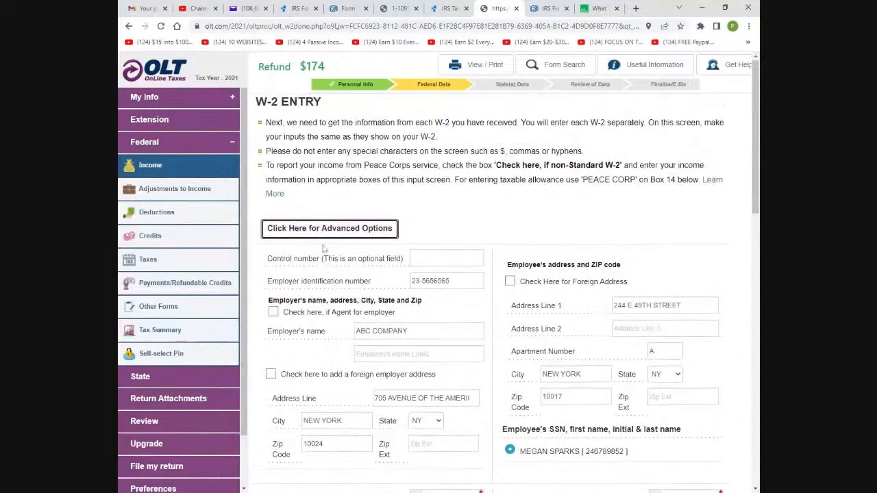
click(297, 233)
Scroll down to the W-2 wage boxes, then bring up the Ageras example W-2 tab
scroll(291, 226, down, 1)
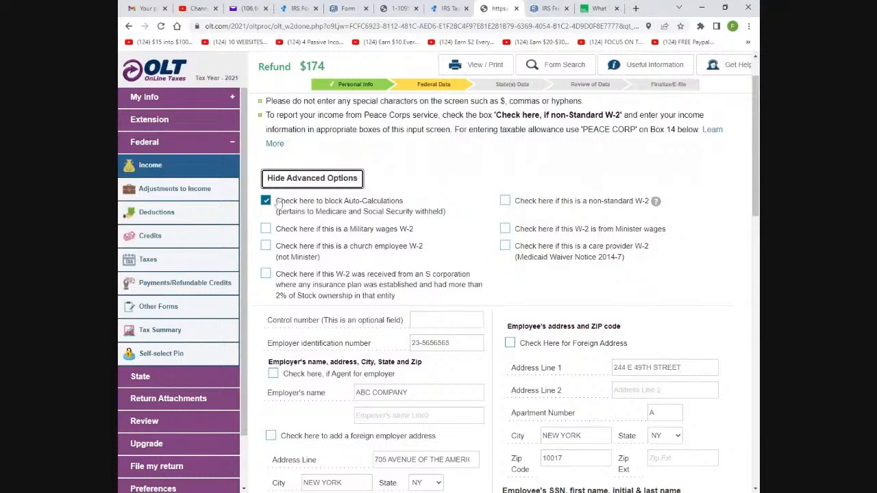
scroll(266, 203, down, 3)
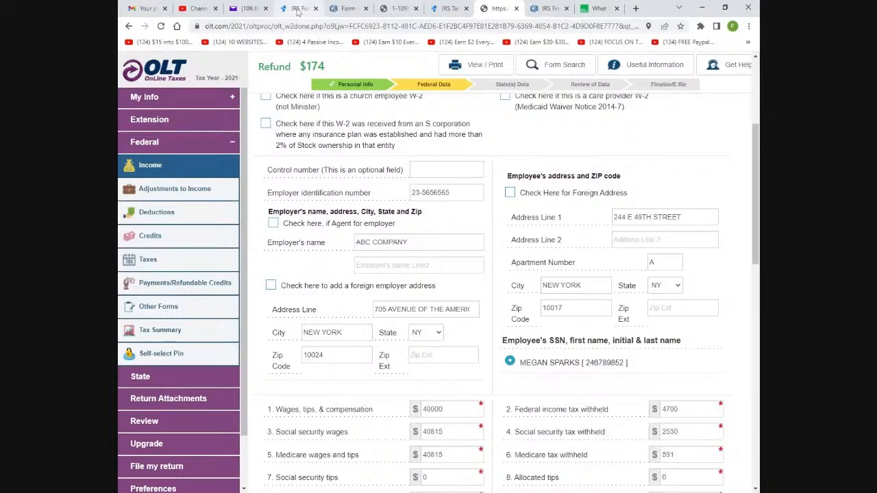
click(298, 9)
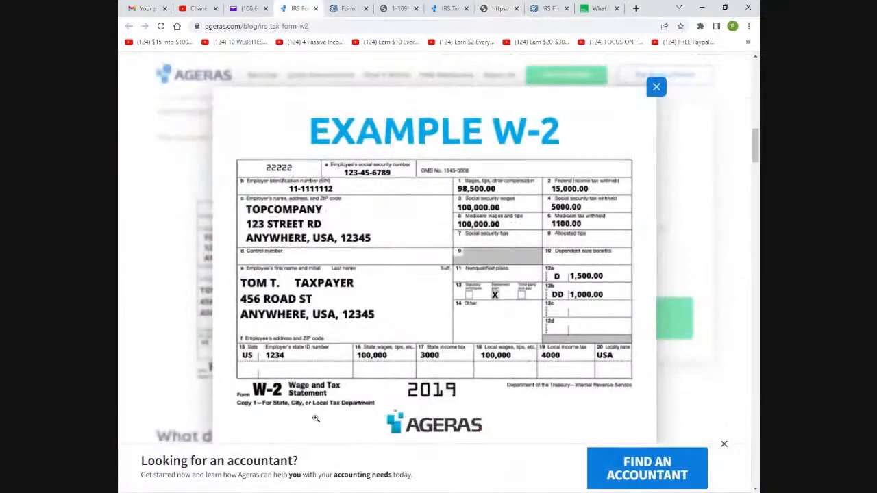
Close the 'Looking for an accountant?' banner to view the example W-2 unobstructed
click(724, 466)
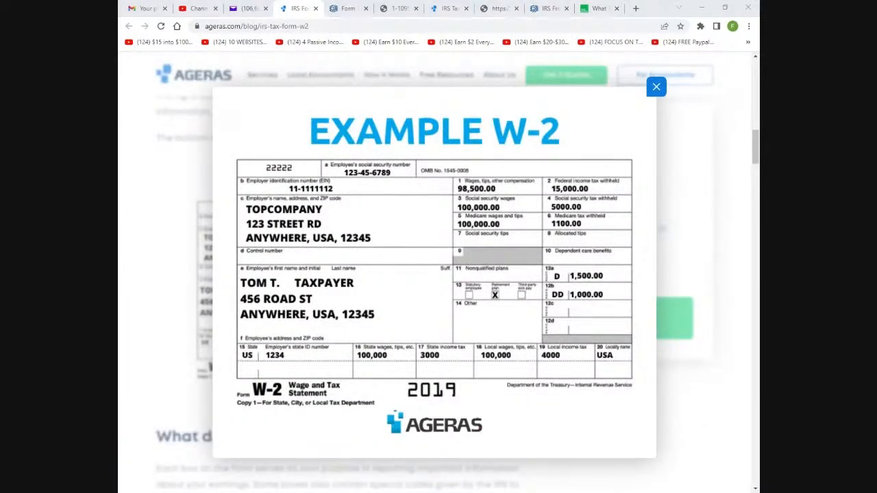
click(137, 279)
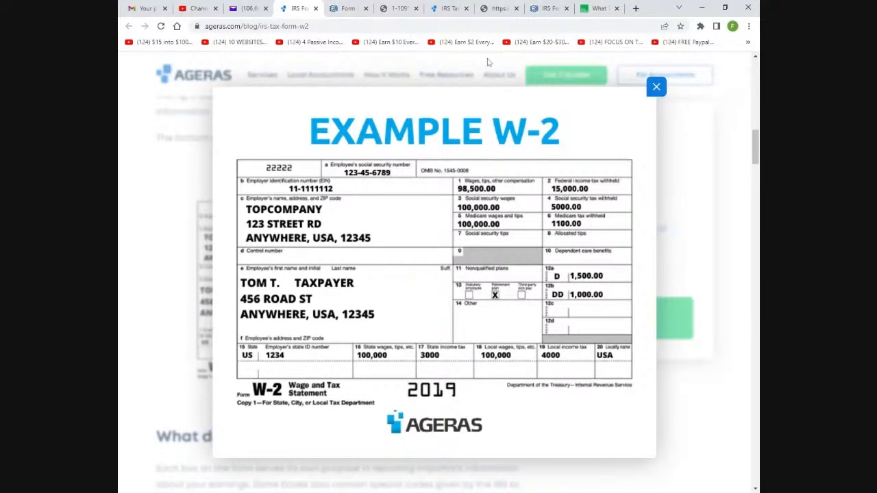
Back on the W-2 entry, review the $40,000 wages, $4,700 withheld and Box 12 entries
click(495, 9)
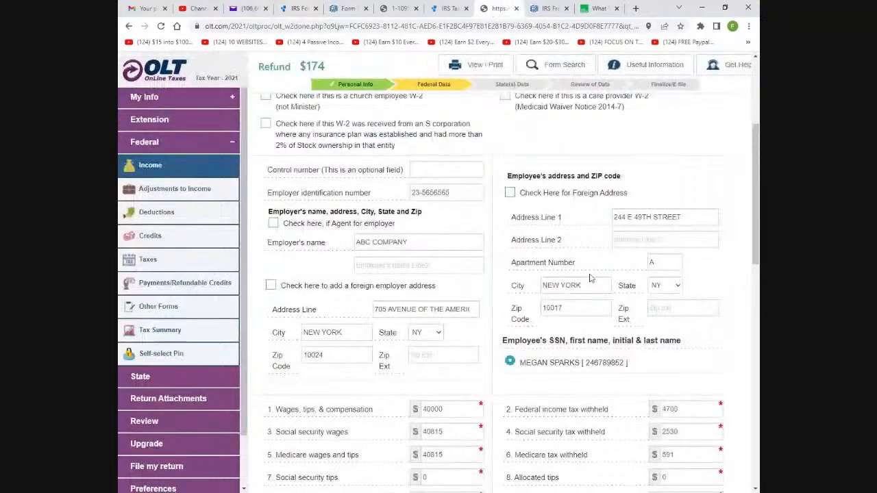
scroll(591, 277, down, 3)
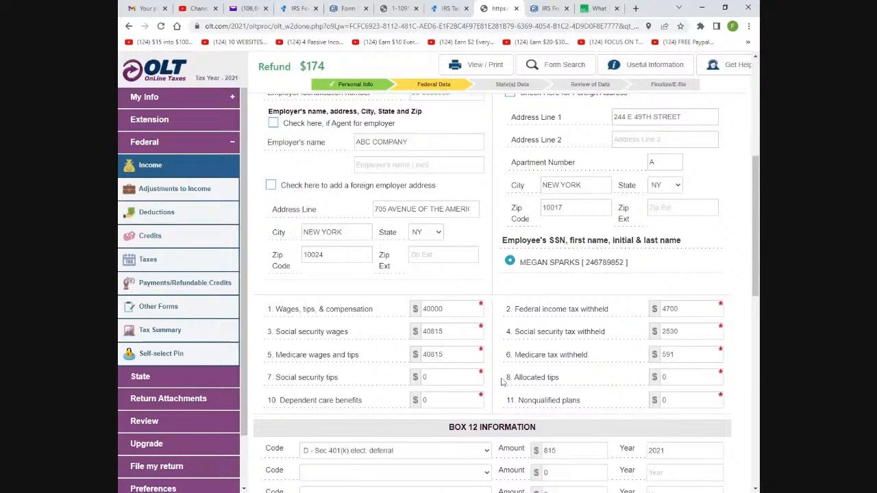
scroll(519, 289, up, 1)
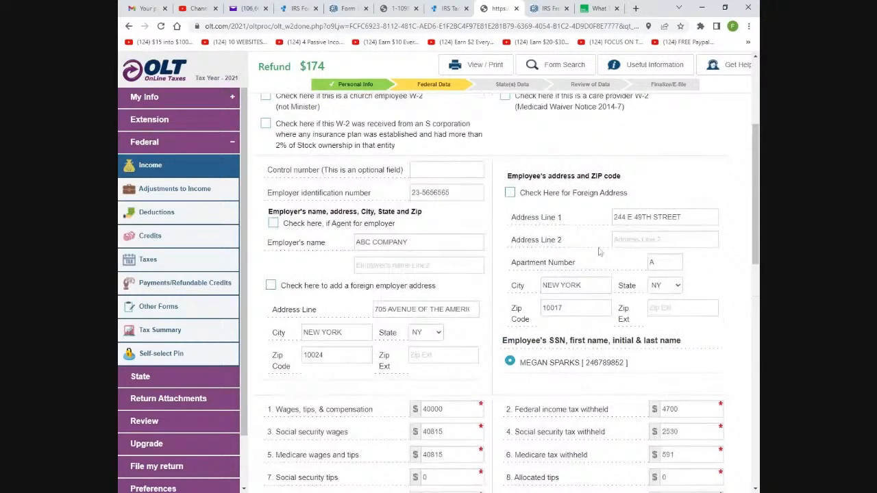
scroll(492, 288, down, 3)
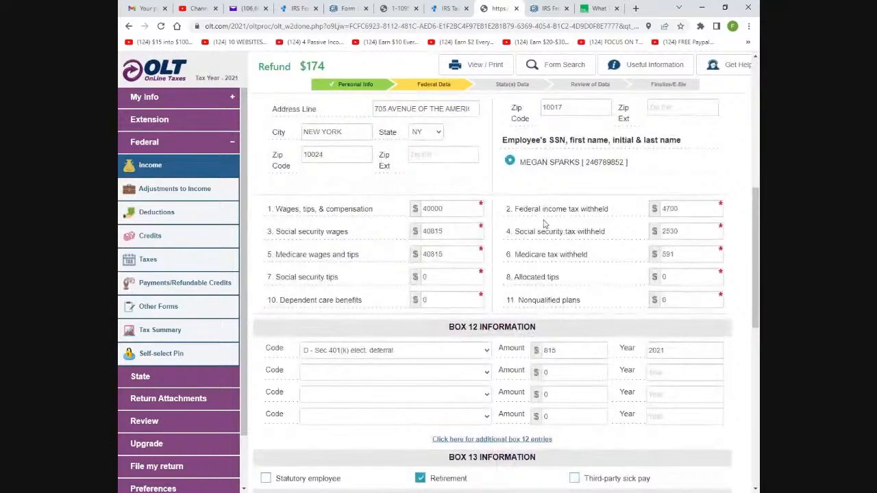
scroll(350, 299, down, 3)
scroll(349, 300, up, 2)
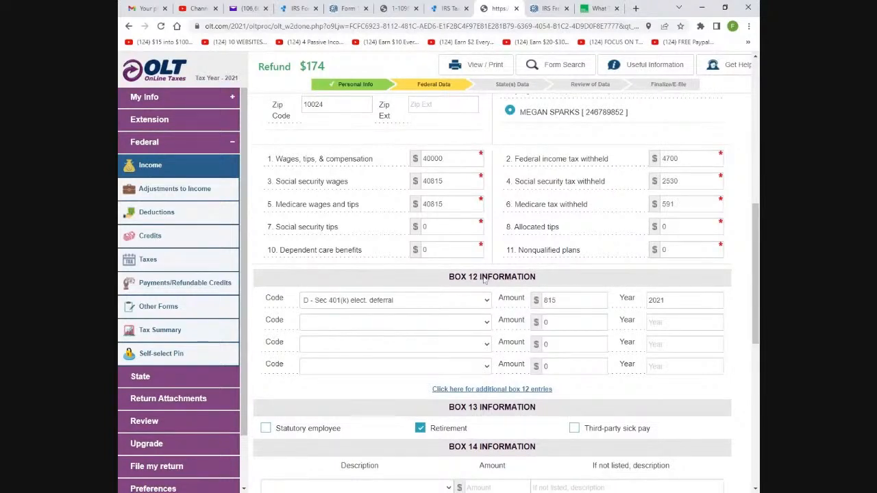
Check the 40815 Medicare wages and enter 815 as the Box 12 code D amount
double_click(433, 204)
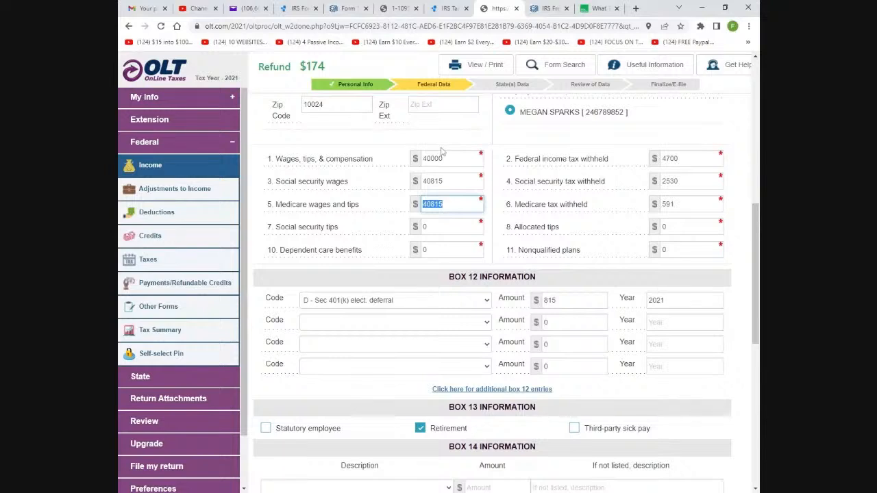
click(488, 303)
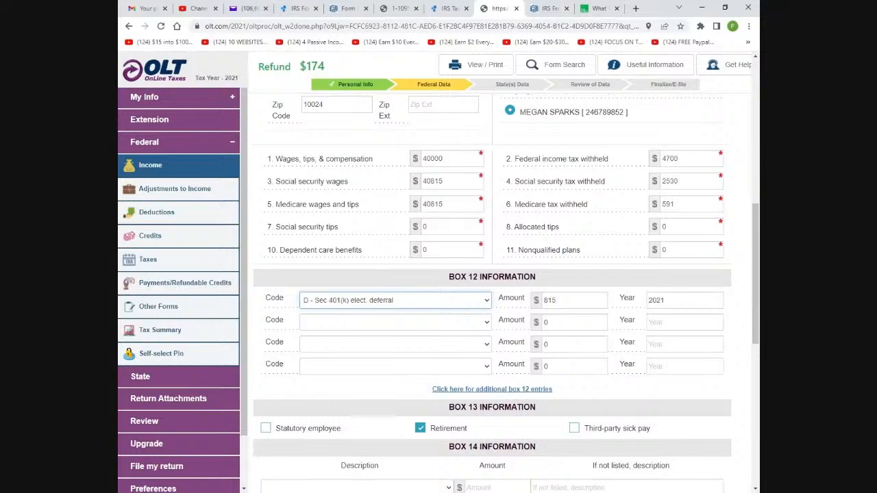
key(Tab)
scroll(558, 314, down, 1)
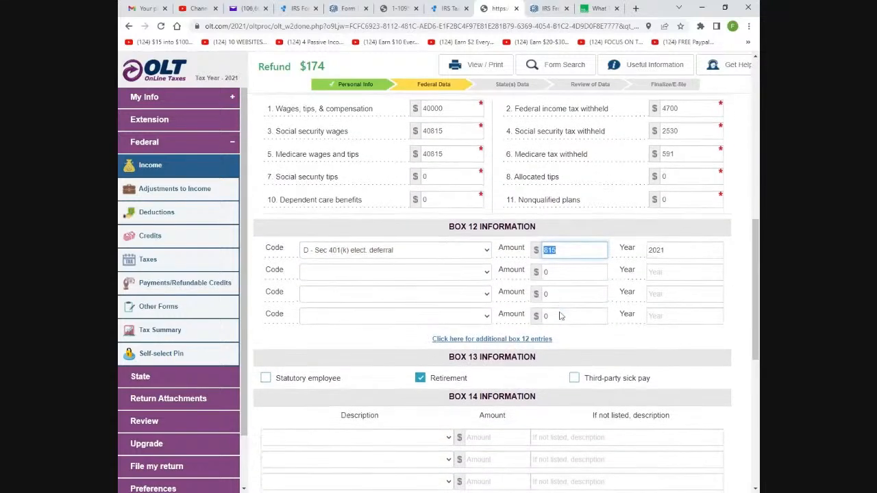
text(815)
scroll(614, 336, up, 2)
scroll(614, 336, up, 1)
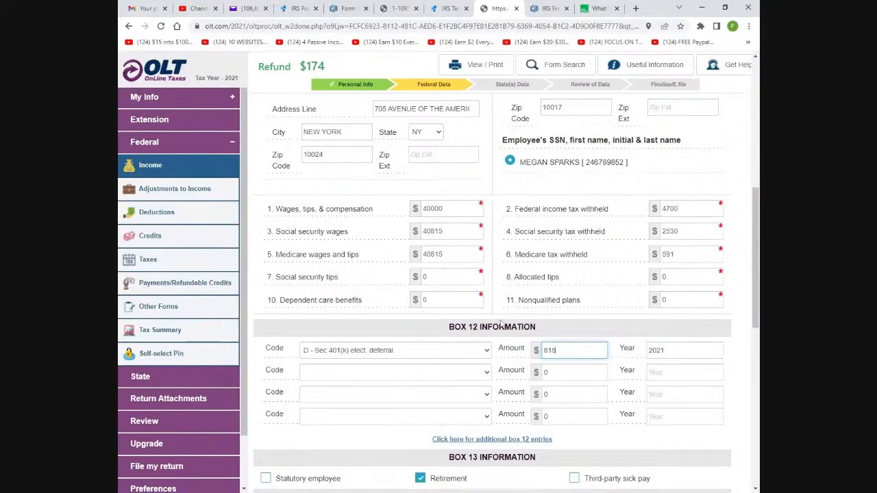
scroll(543, 335, down, 2)
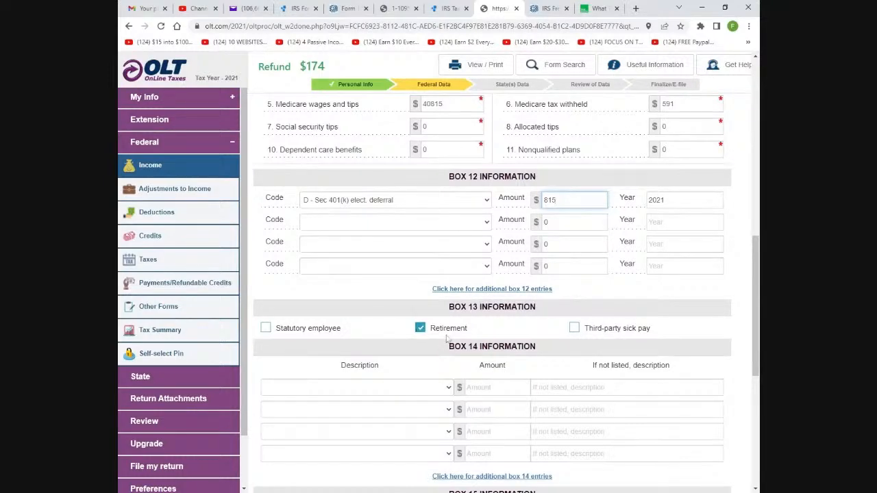
Review the Box 15 state entries and the Box 20 locality name
scroll(446, 335, down, 3)
scroll(466, 336, down, 3)
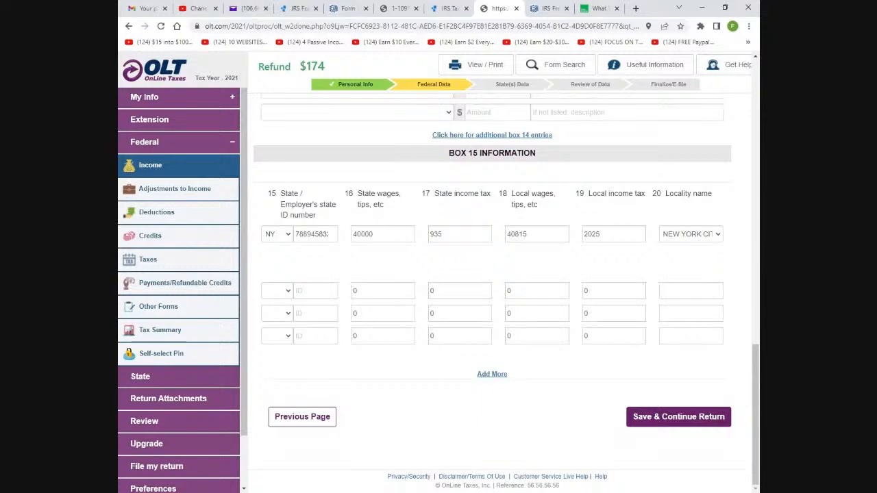
click(716, 238)
Save the ABC COMPANY W-2 with $40,000 wages and $4,700 withheld
scroll(603, 287, up, 4)
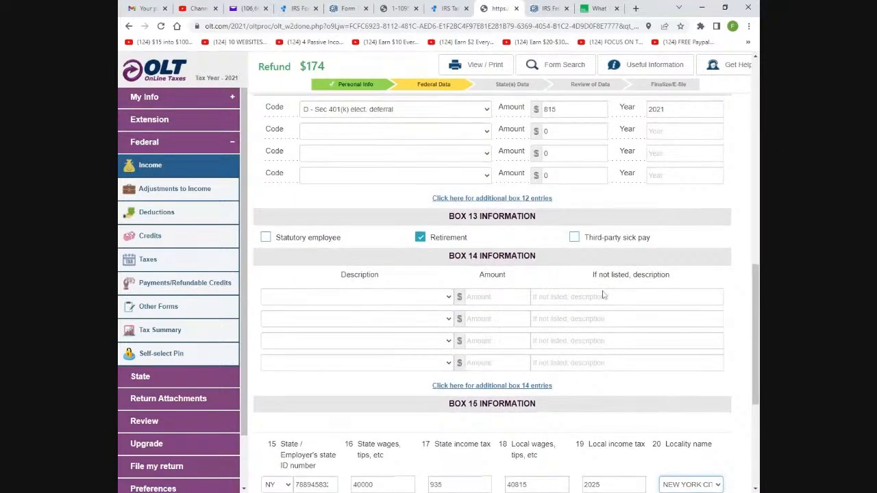
scroll(603, 286, down, 5)
scroll(603, 286, up, 3)
scroll(588, 341, up, 8)
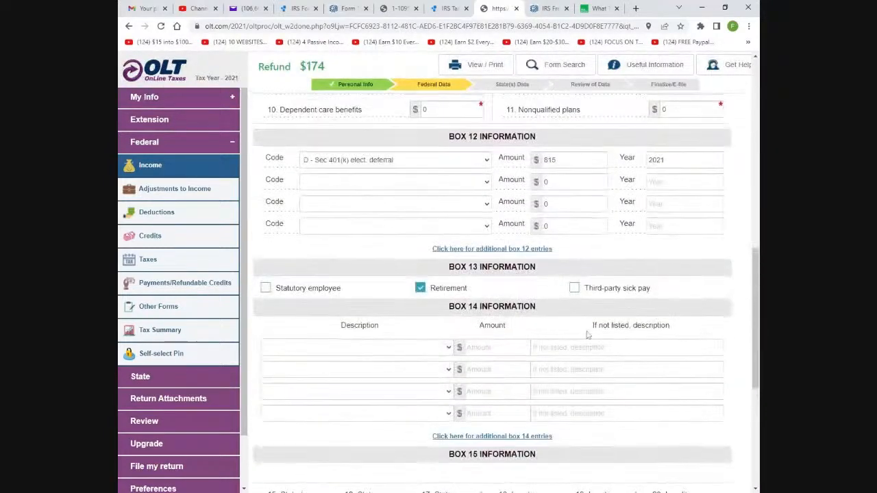
scroll(588, 341, up, 2)
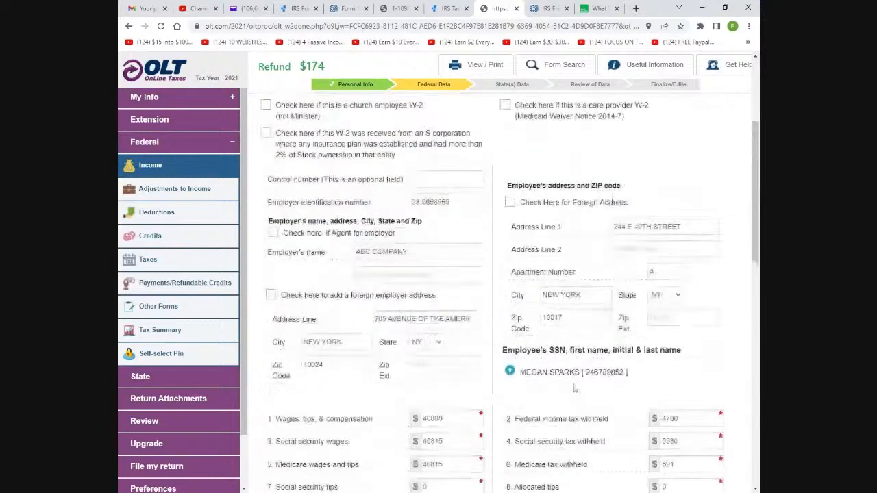
scroll(579, 381, down, 3)
scroll(579, 379, down, 3)
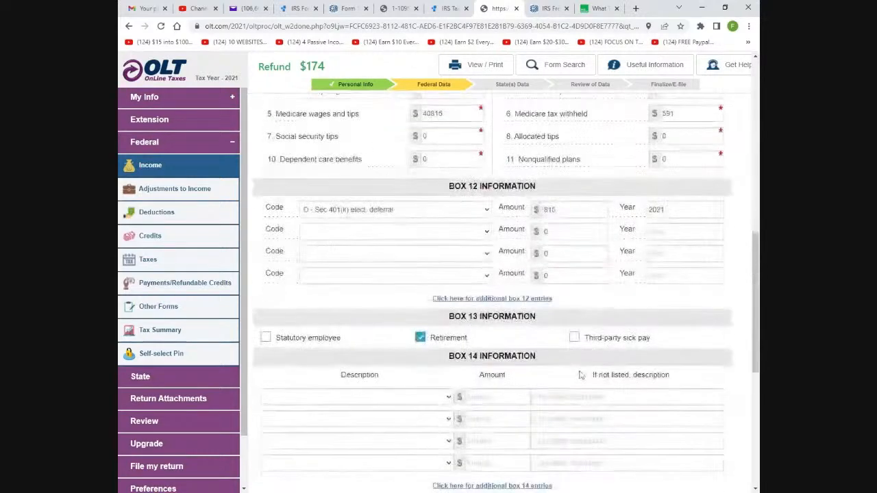
scroll(579, 379, up, 4)
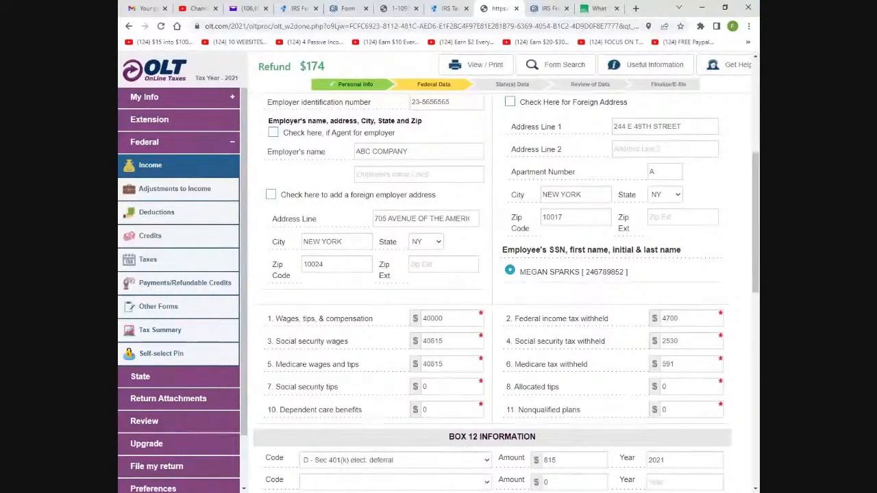
scroll(505, 293, down, 2)
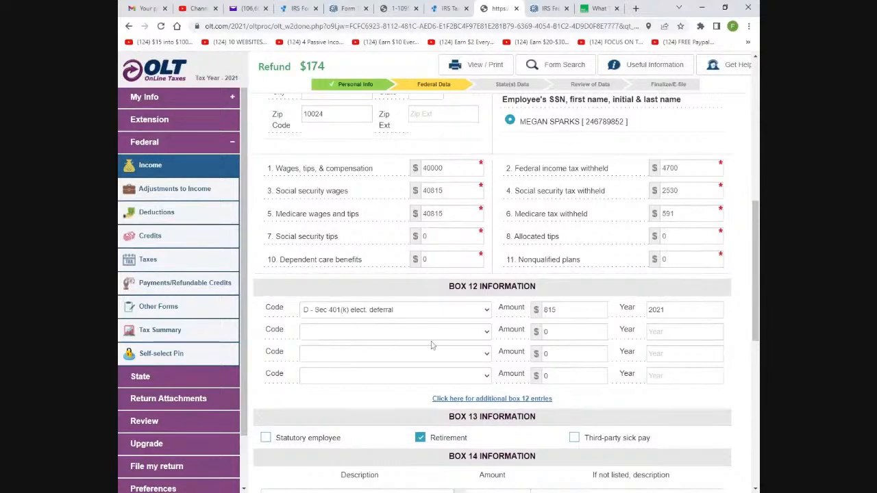
scroll(439, 329, down, 3)
scroll(451, 319, down, 4)
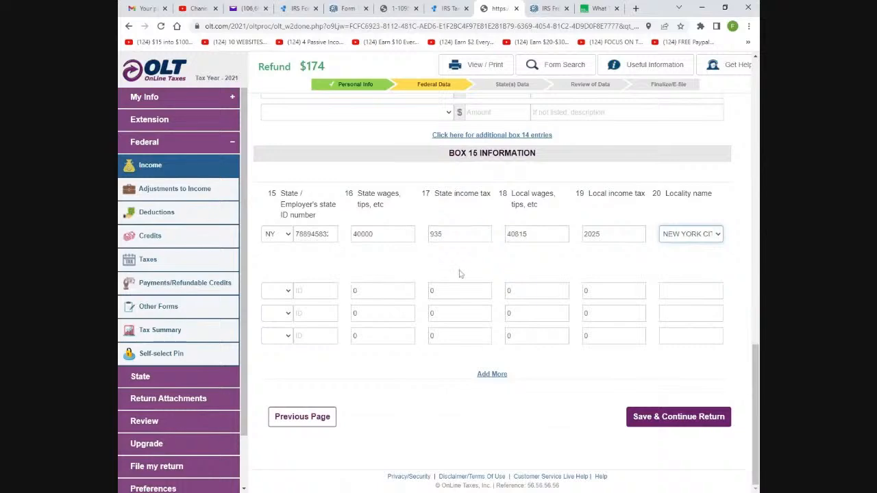
click(668, 420)
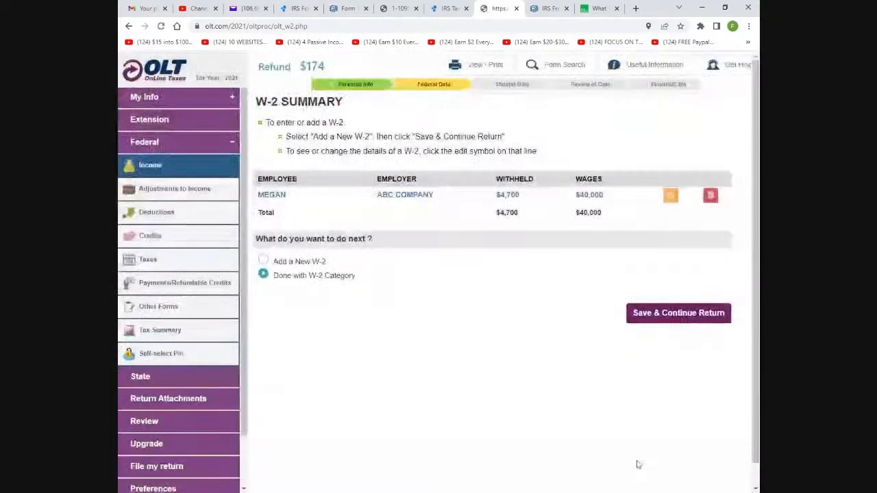
Mark the W-2 category as done and reach the Retirement Savings Credit page showing $815
click(264, 262)
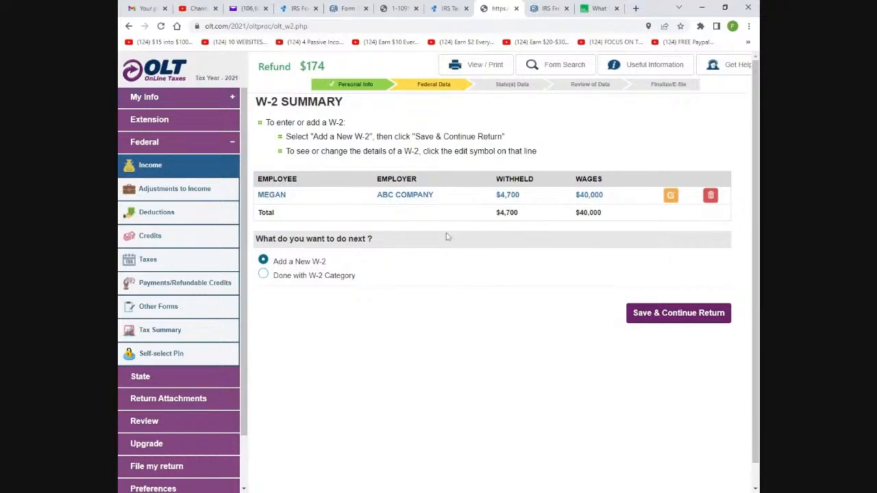
click(263, 275)
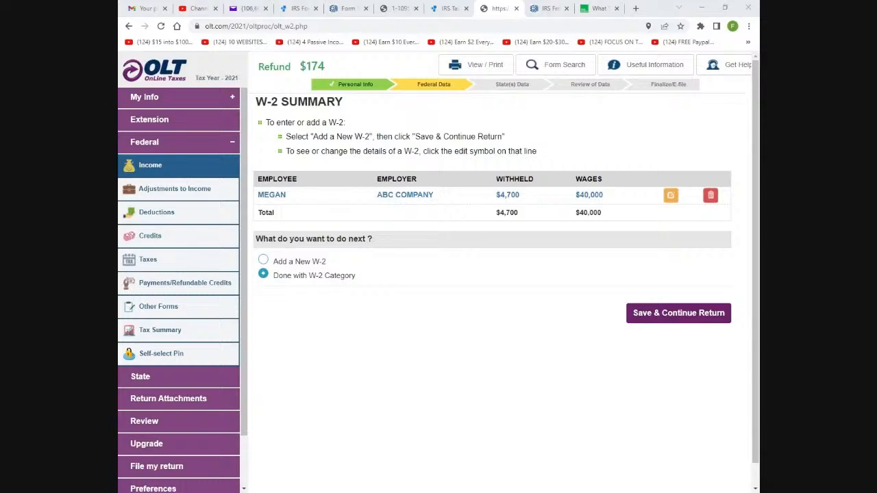
click(416, 295)
click(655, 325)
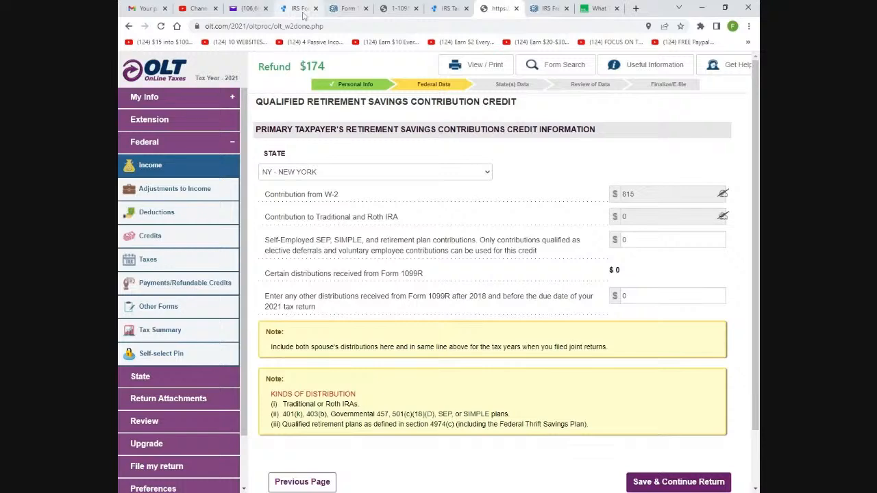
scroll(437, 443, down, 1)
Reopen the W-2 from its summary and save it again
click(306, 418)
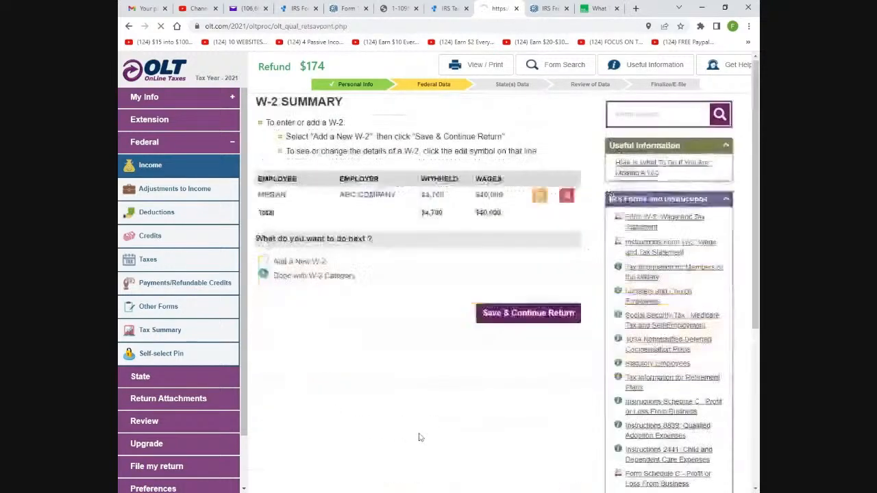
click(671, 196)
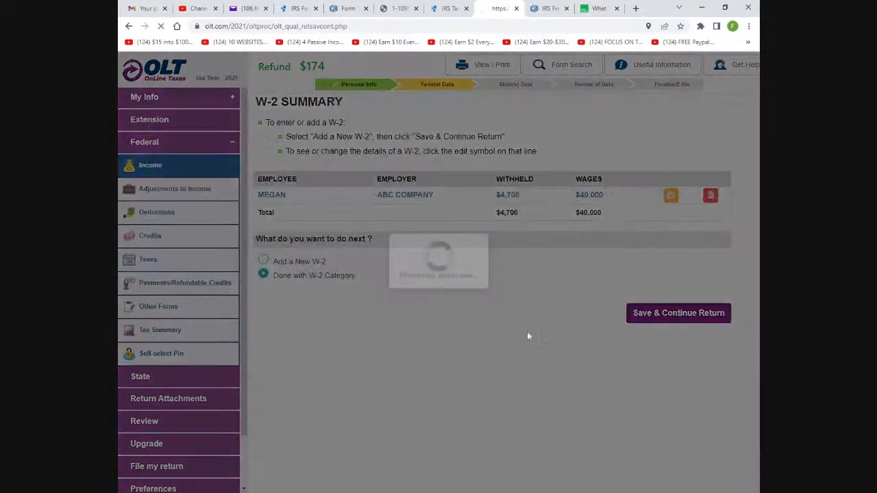
scroll(521, 316, down, 6)
scroll(516, 301, down, 4)
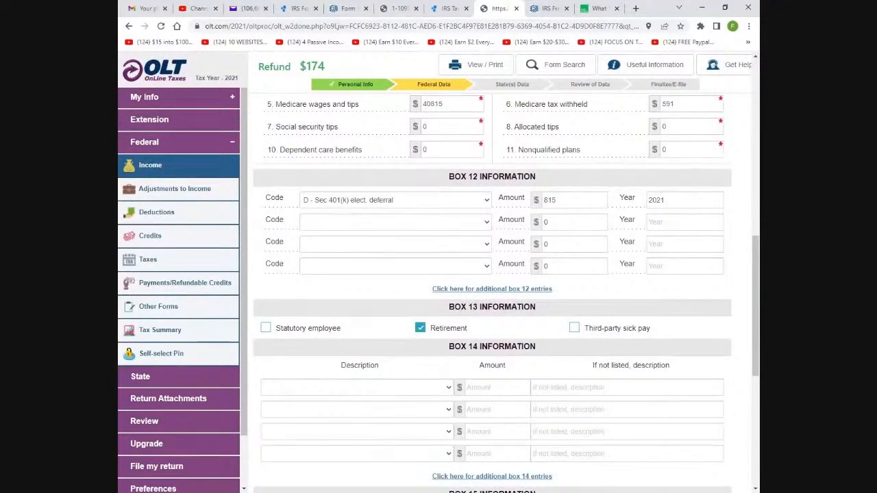
scroll(471, 195, down, 3)
scroll(492, 308, down, 2)
click(666, 416)
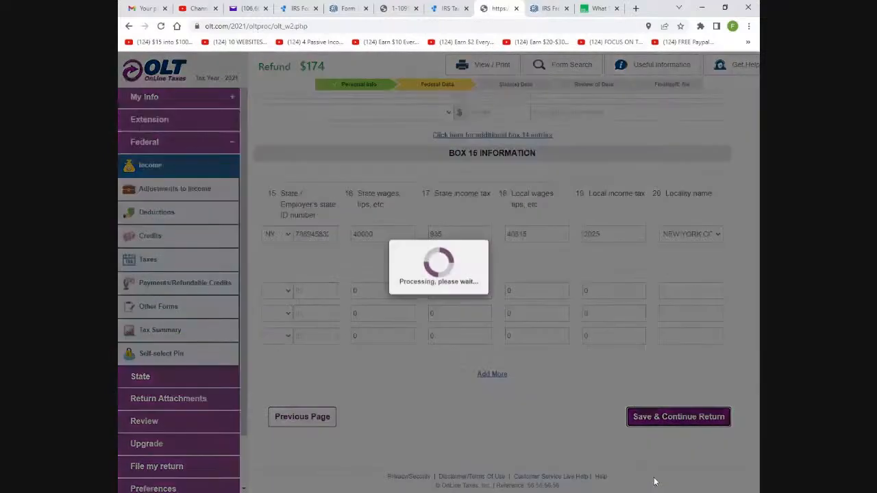
Continue past the income types and retirement credit pages to the 2021 Income Summary
click(668, 315)
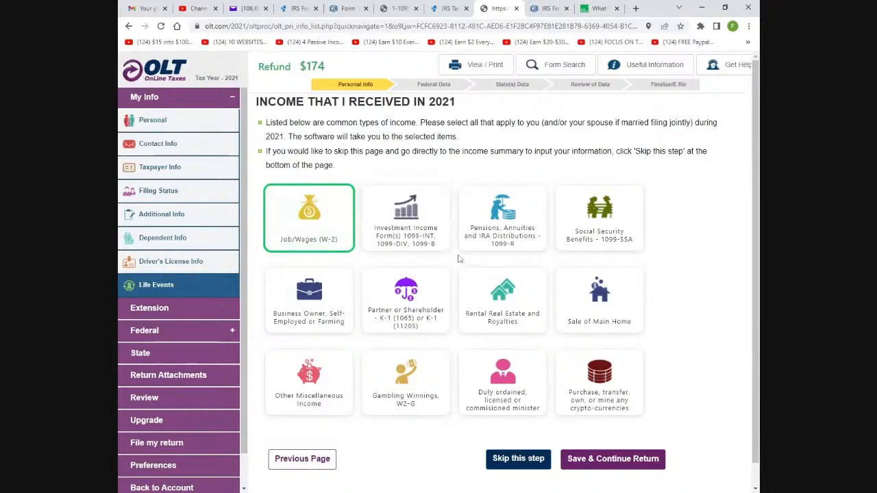
click(601, 462)
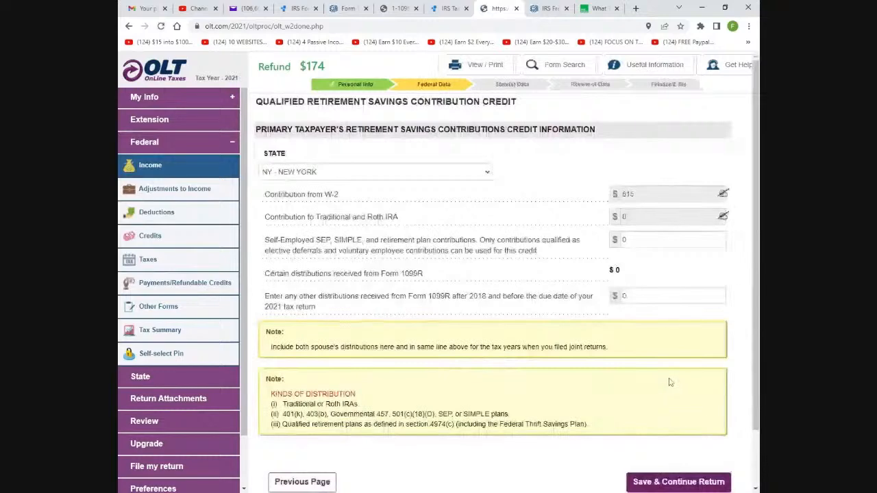
scroll(670, 382, down, 2)
click(641, 419)
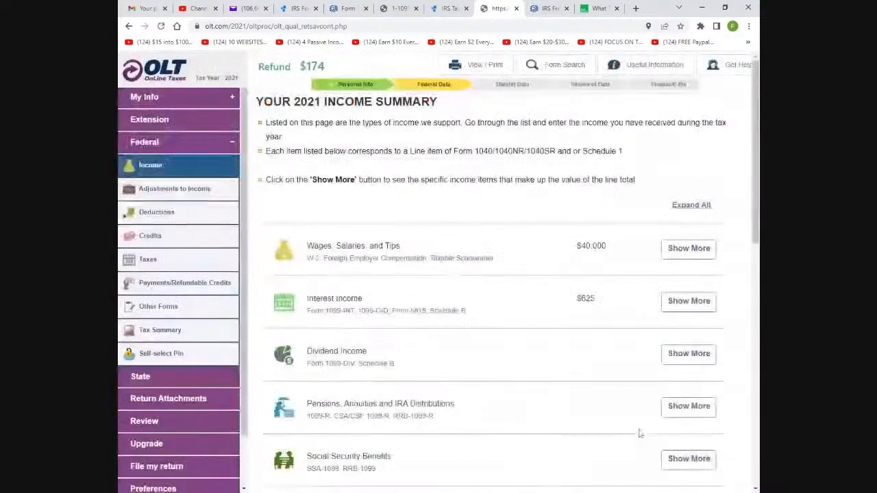
Open the Bank of America 1099-INT under Taxable Interest, then view the Form 1095-A example
scroll(644, 411, down, 2)
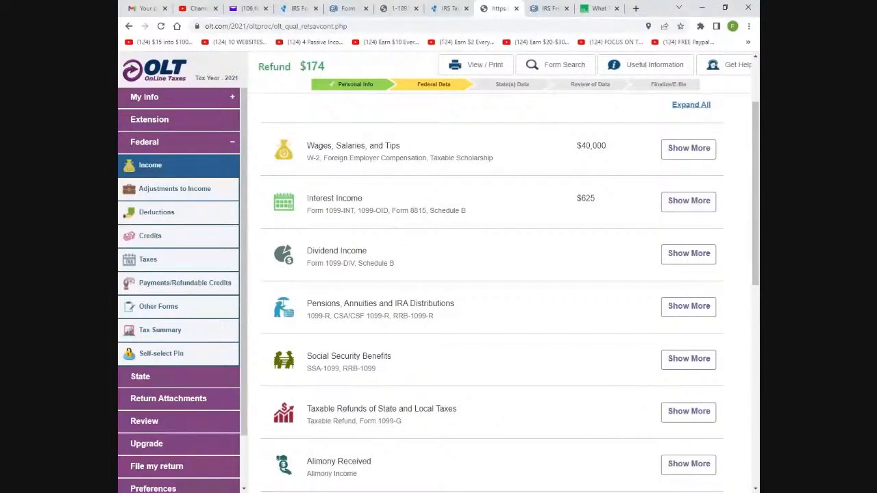
click(699, 205)
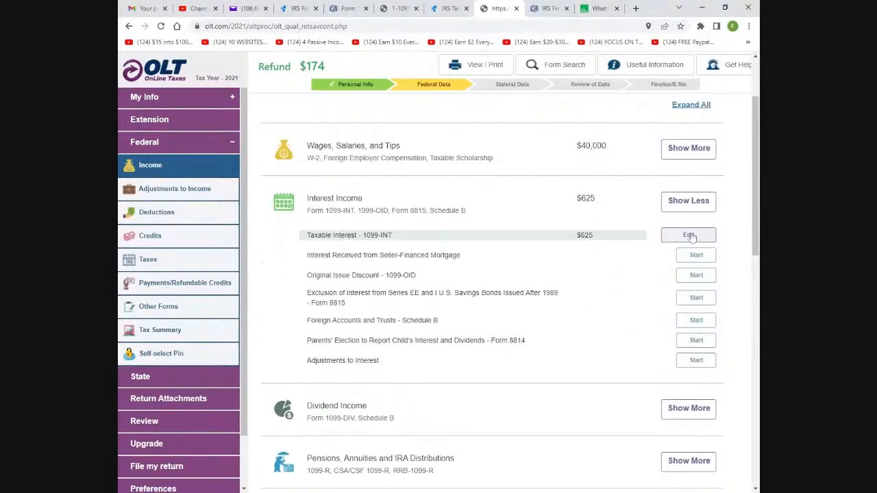
click(678, 238)
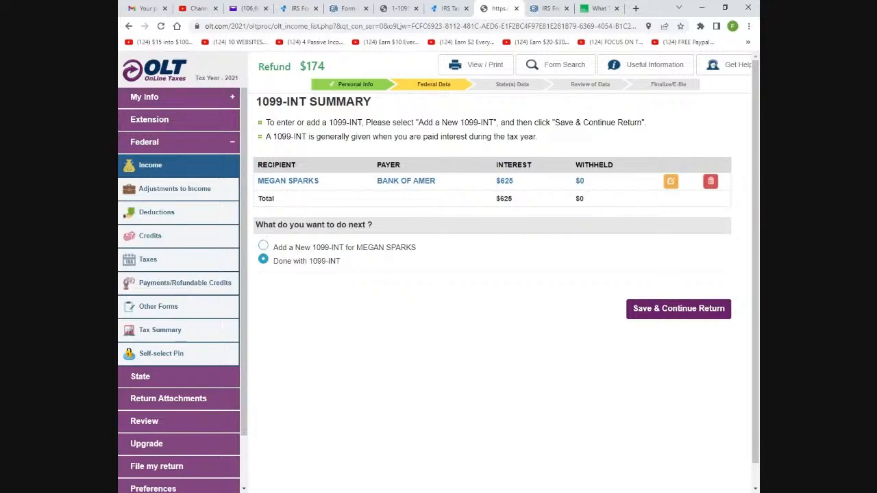
click(671, 183)
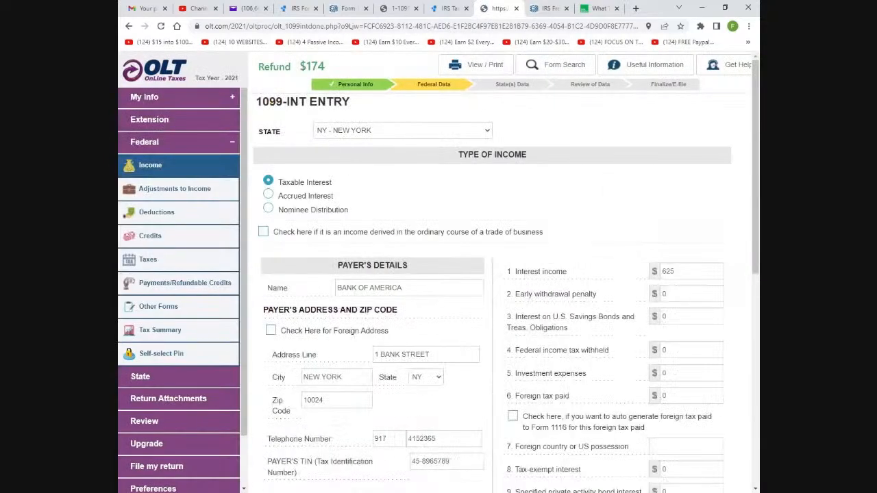
scroll(309, 252, down, 3)
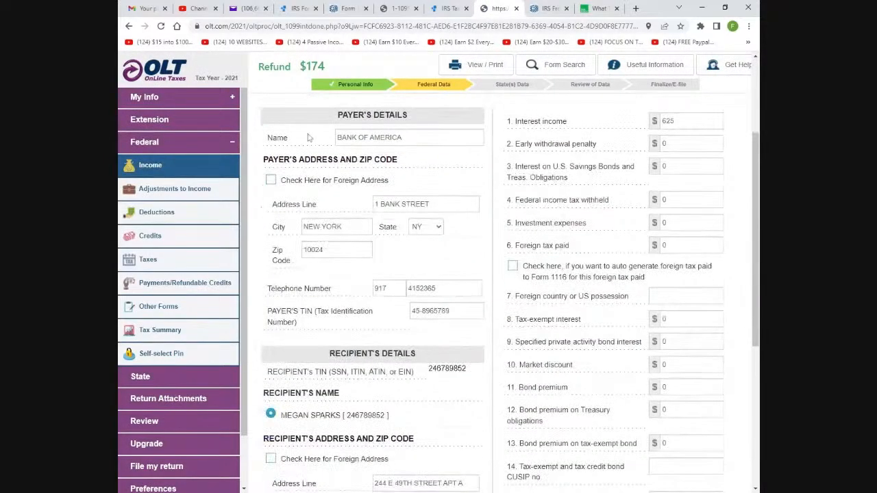
click(396, 10)
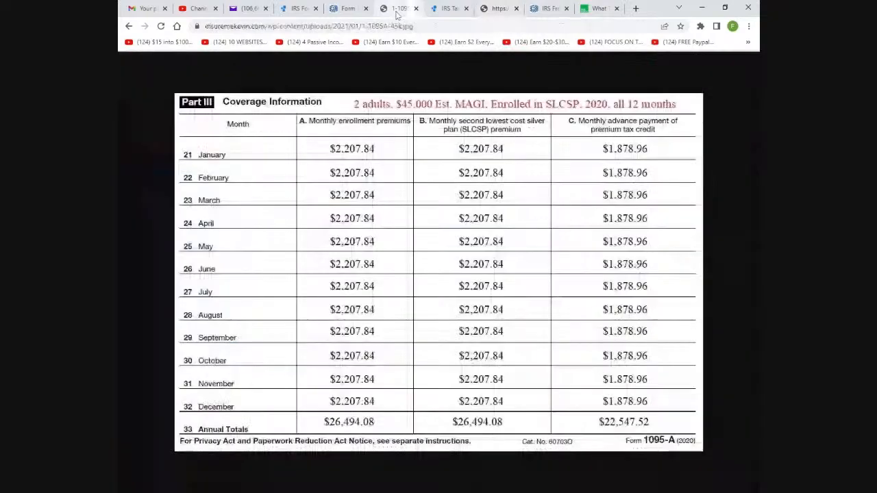
Look over the 1099-MISC example, blank 1099-INT PDF and IRS Free File pages, then return to OLT
click(447, 10)
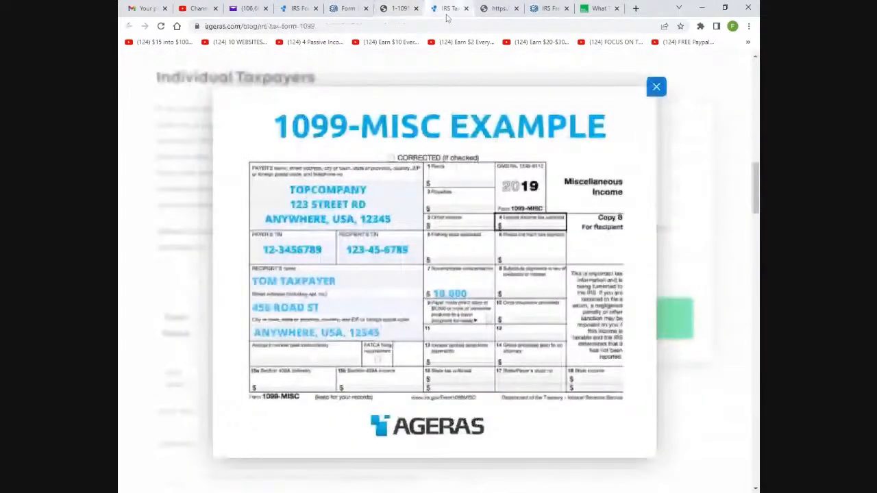
click(348, 8)
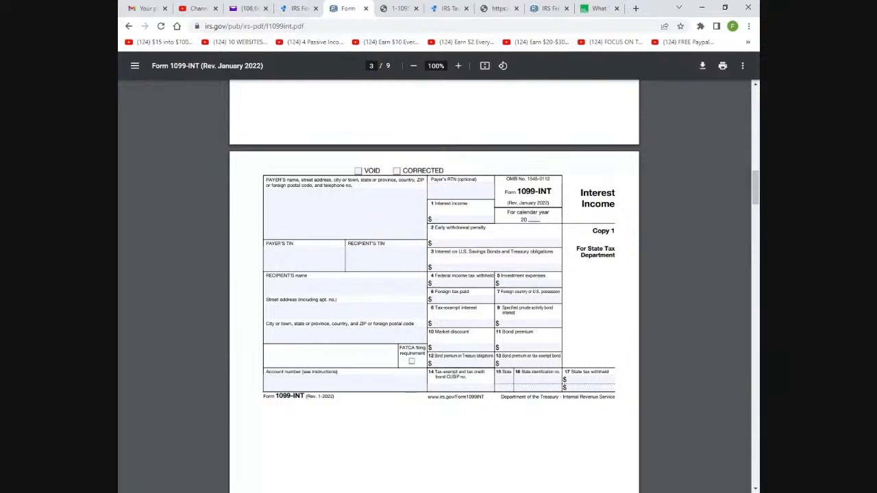
click(546, 9)
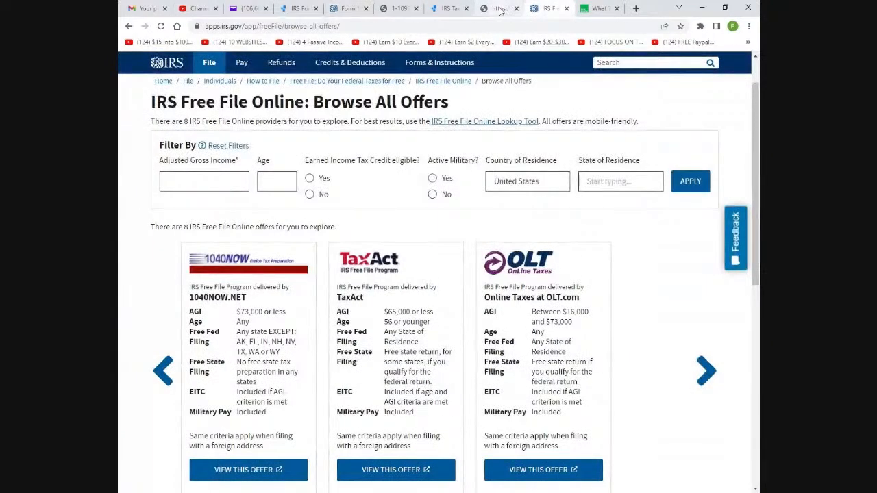
click(499, 9)
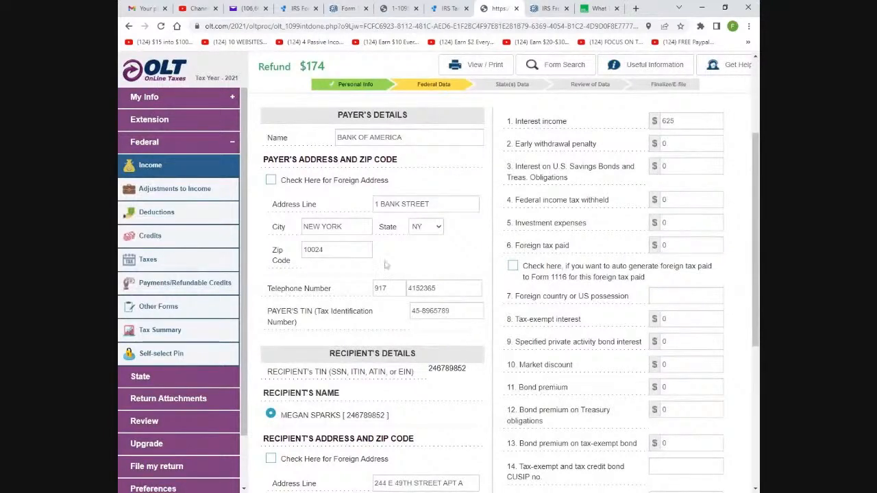
Save the Bank of America 1099-INT showing $625 interest income
scroll(405, 281, down, 3)
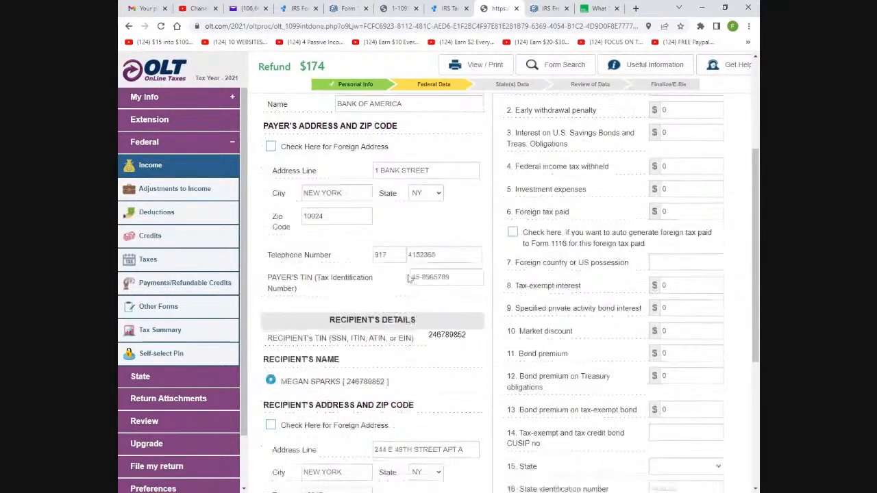
scroll(376, 307, down, 2)
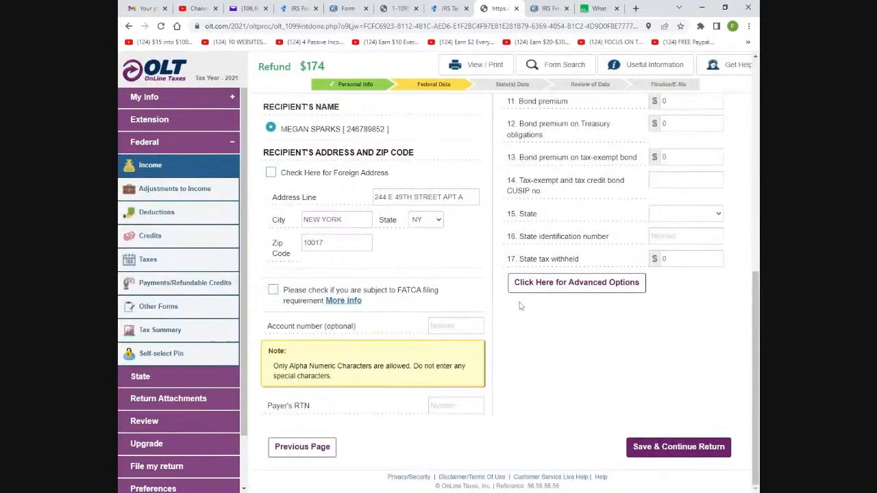
scroll(376, 307, up, 6)
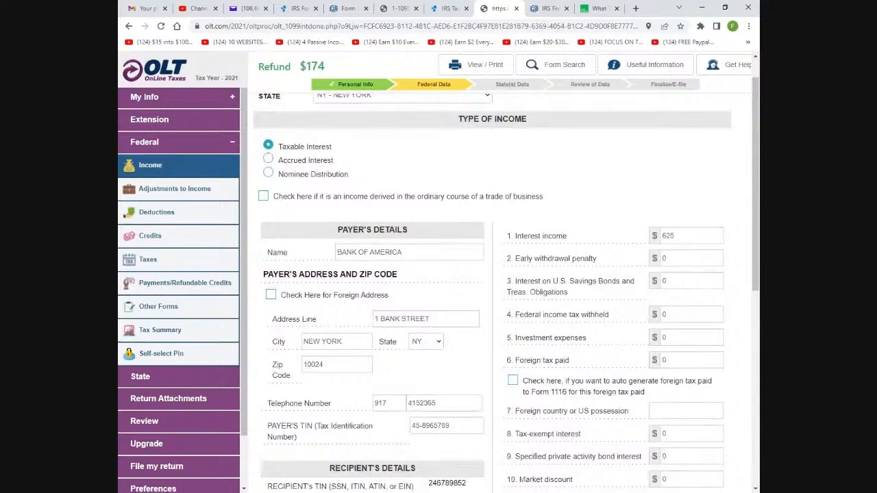
scroll(632, 308, down, 3)
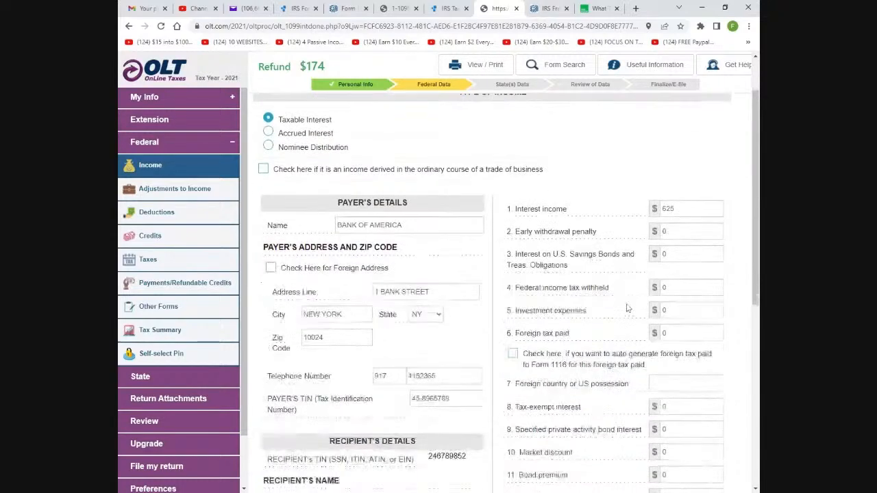
scroll(632, 308, down, 4)
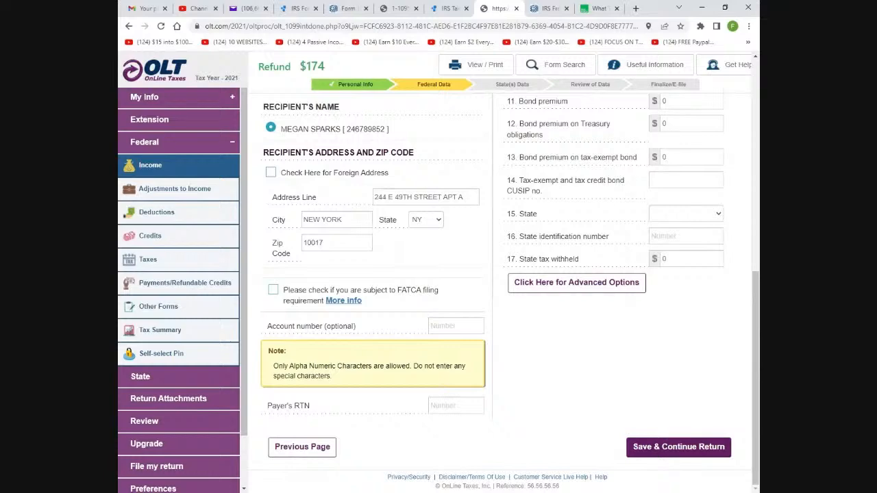
click(678, 447)
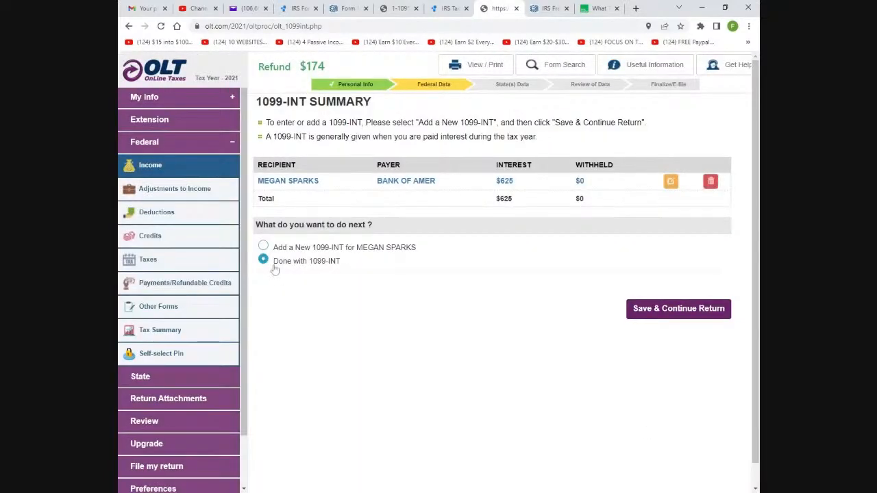
Finish the 1099-INT entries, answer No to foreign accounts and trusts, and expand the $50 Capital Gains line
click(682, 312)
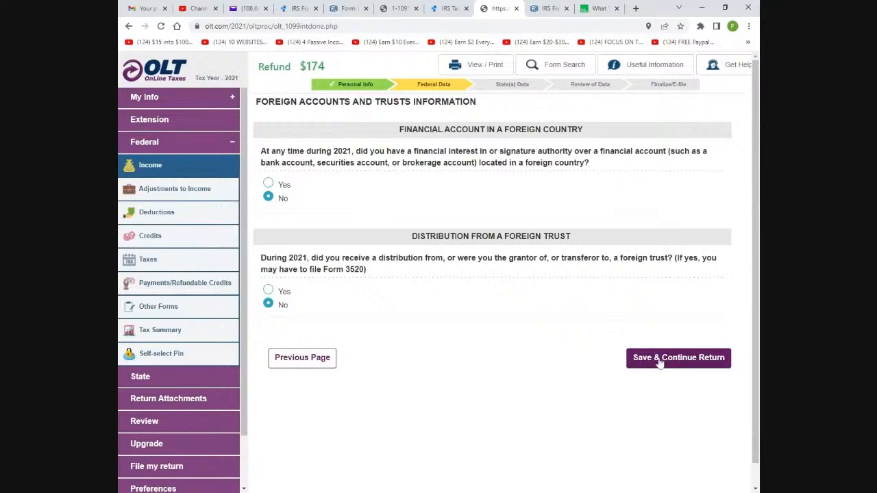
click(659, 362)
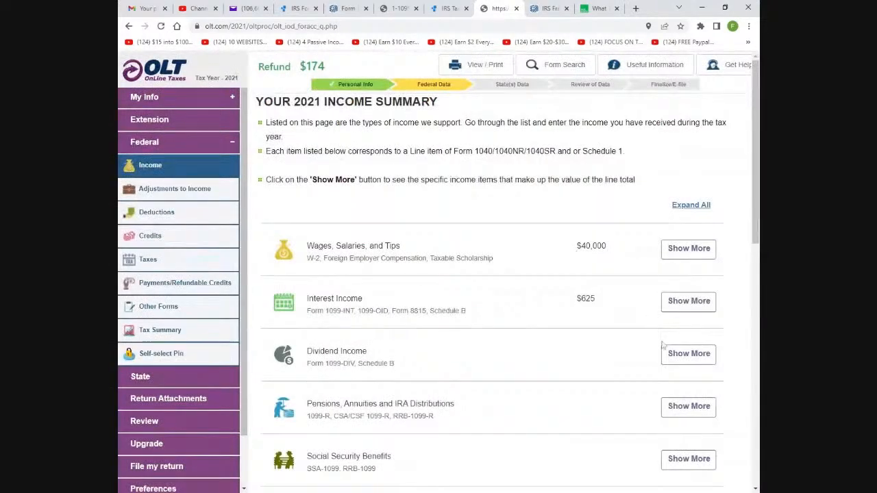
scroll(579, 366, down, 2)
scroll(580, 365, down, 2)
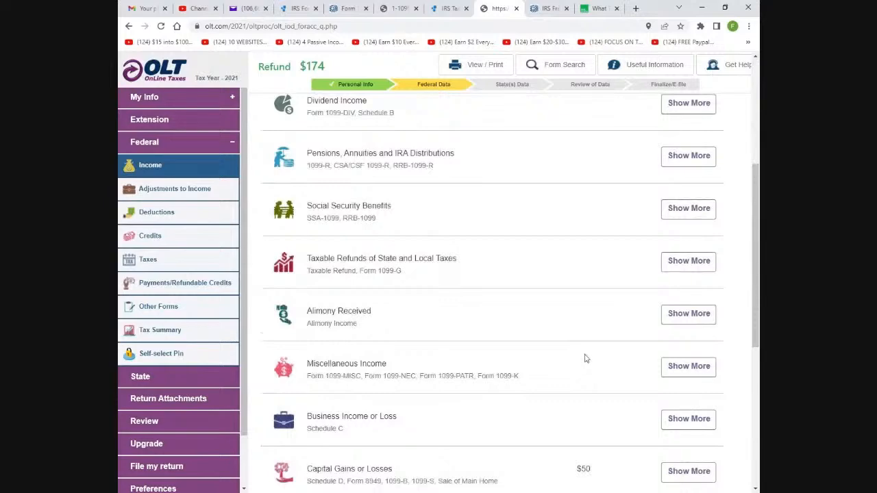
scroll(583, 357, down, 1)
scroll(586, 352, down, 3)
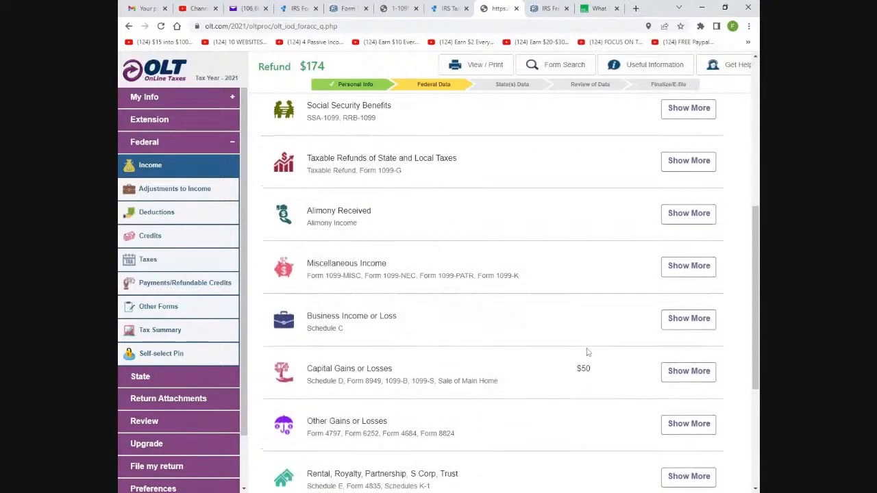
scroll(588, 353, down, 2)
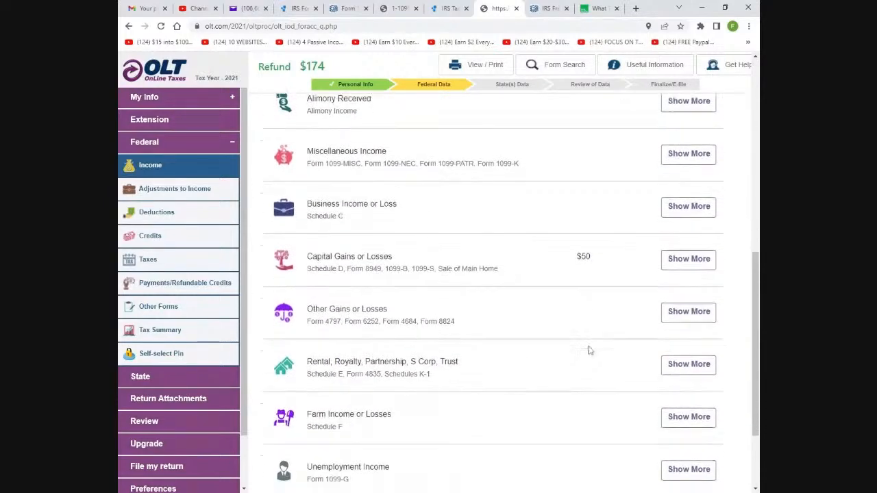
scroll(590, 350, up, 1)
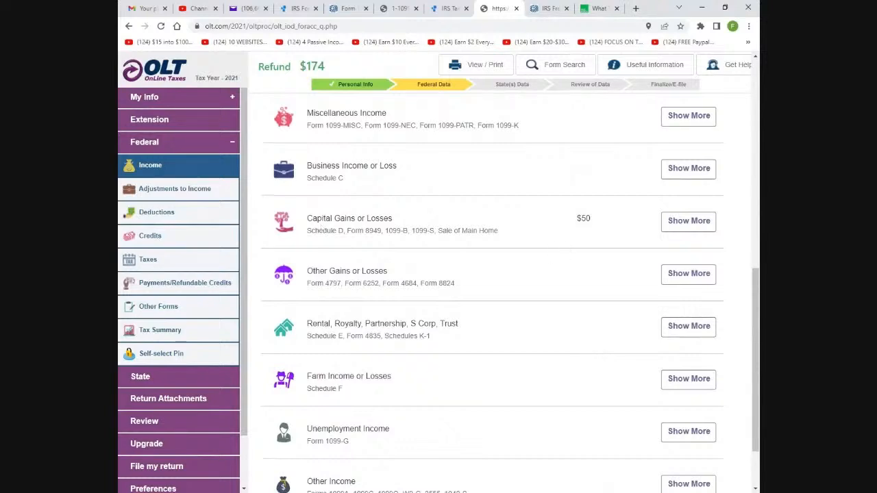
click(684, 225)
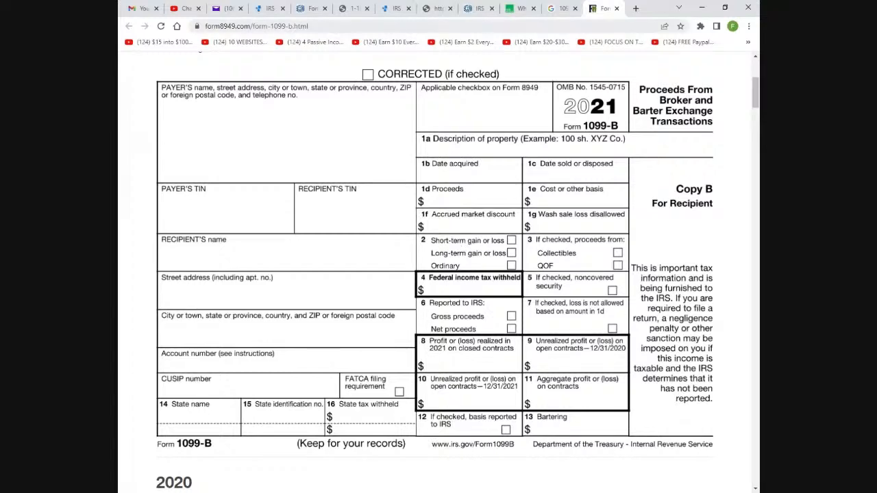
Open the Schedule D capital gain entries and the Amazon .0005 share transaction
click(436, 9)
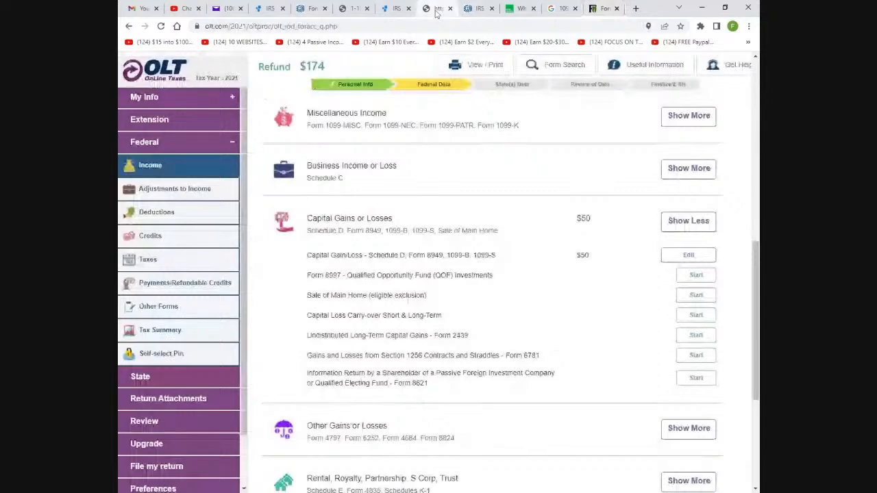
click(689, 255)
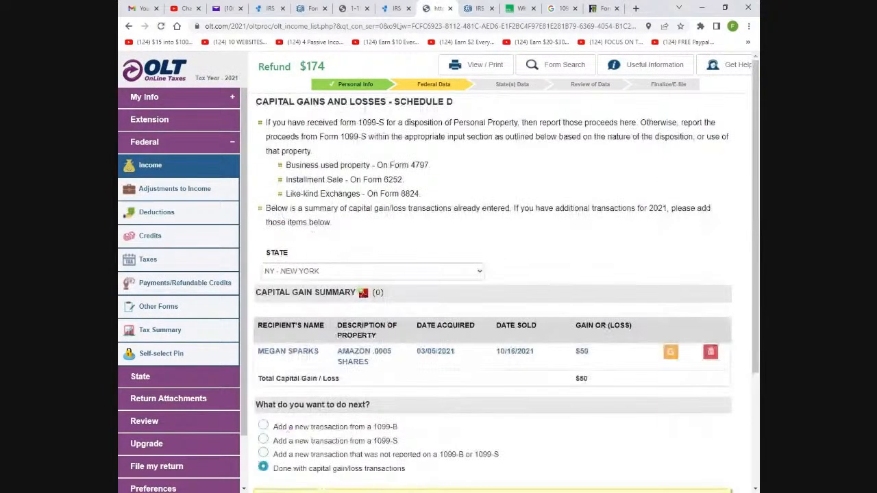
scroll(597, 323, down, 3)
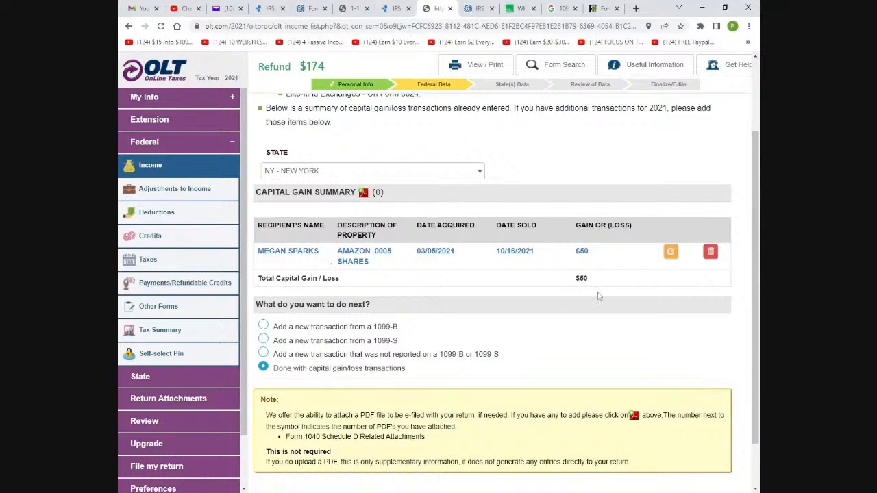
click(671, 254)
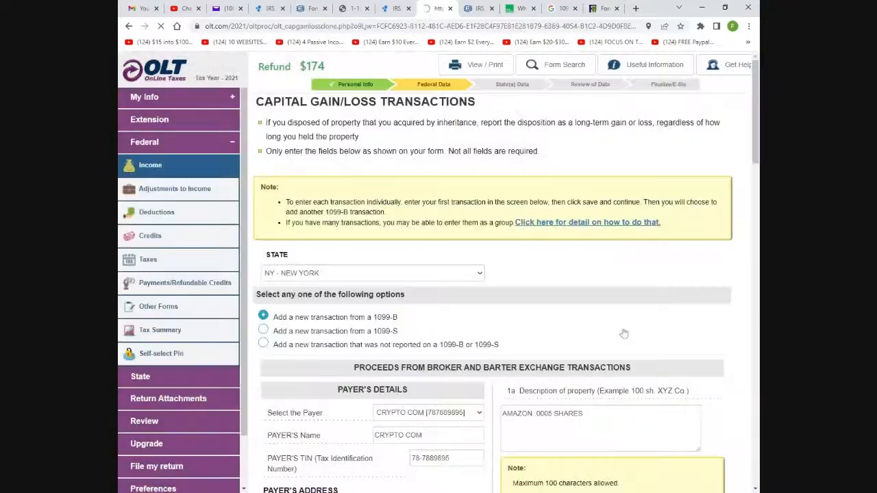
Check the AMAZON .0005 shares 1099-B entry ($500 proceeds, $450 basis) and save it unchanged
scroll(541, 305, down, 2)
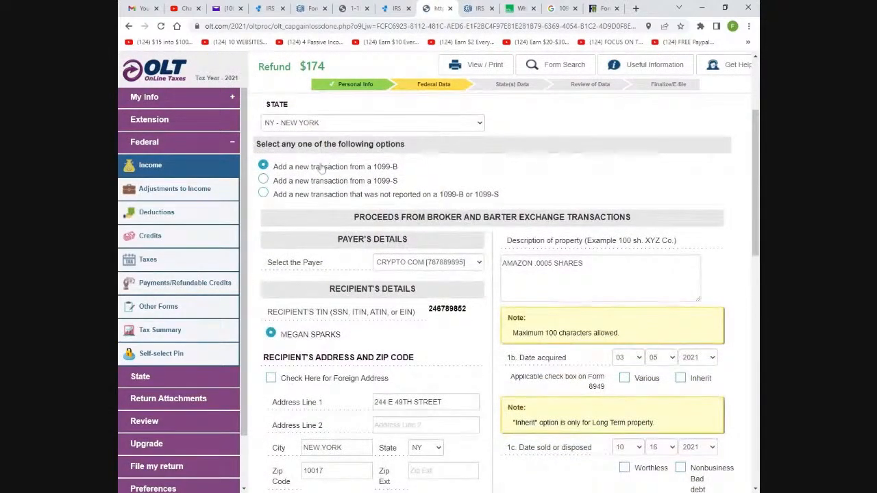
scroll(374, 218, down, 1)
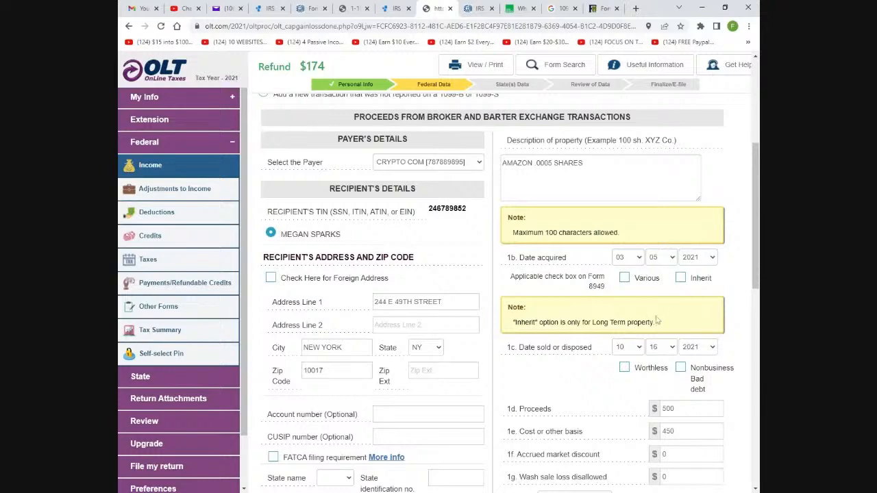
scroll(733, 279, down, 2)
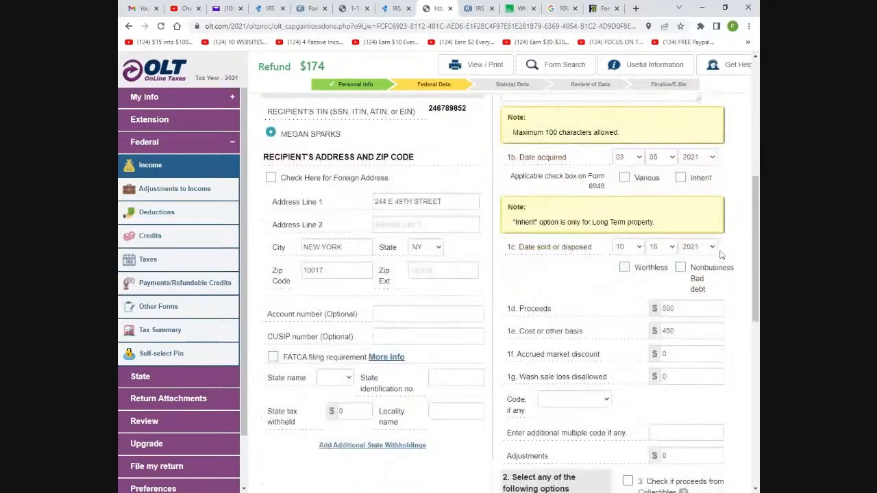
scroll(732, 256, down, 6)
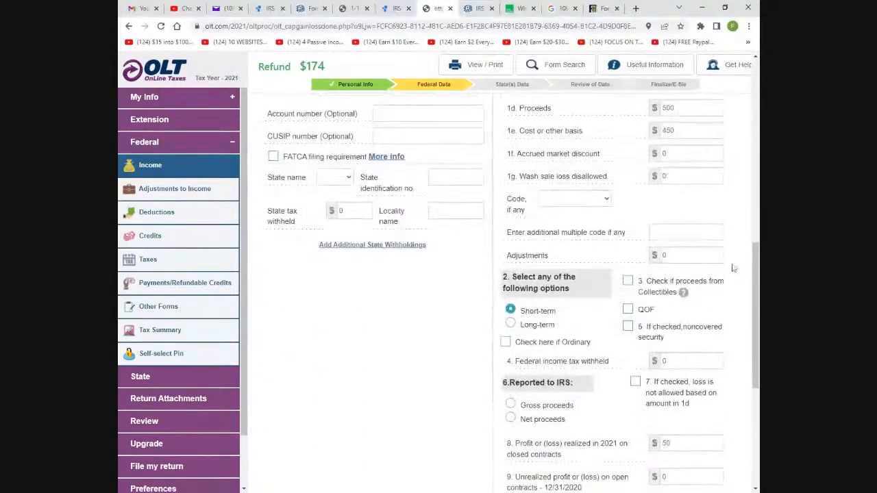
scroll(609, 376, down, 2)
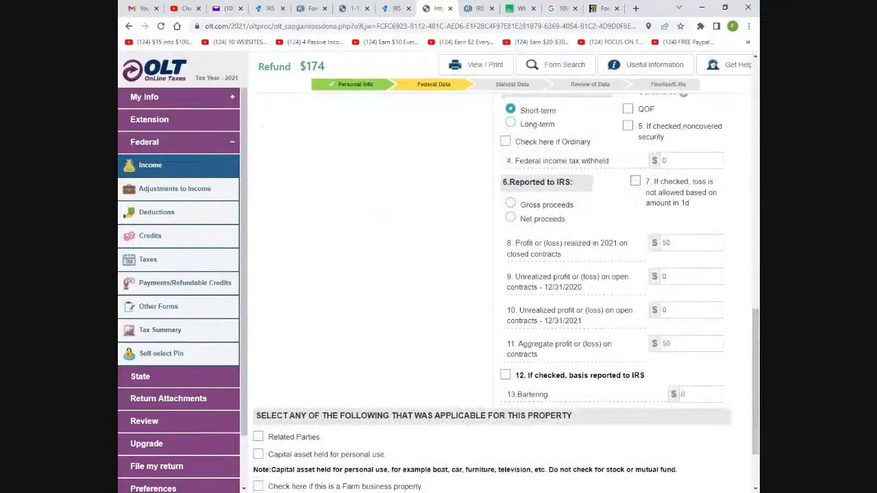
scroll(568, 356, up, 5)
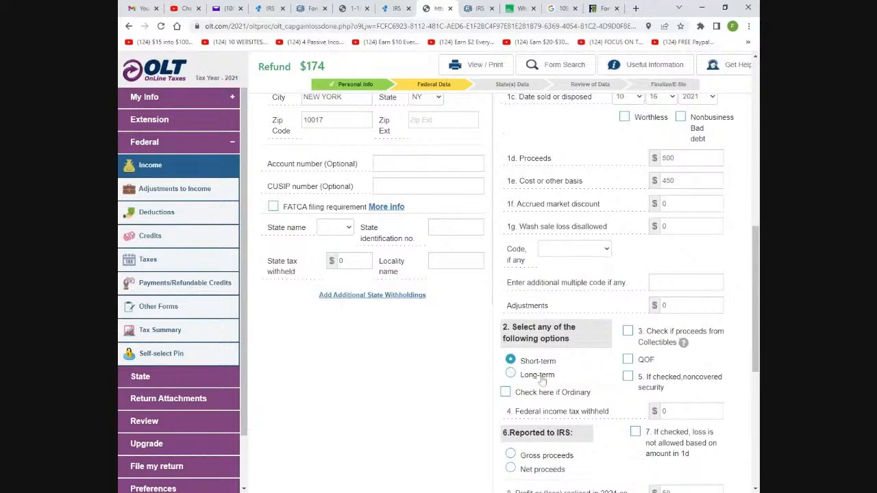
scroll(541, 381, up, 5)
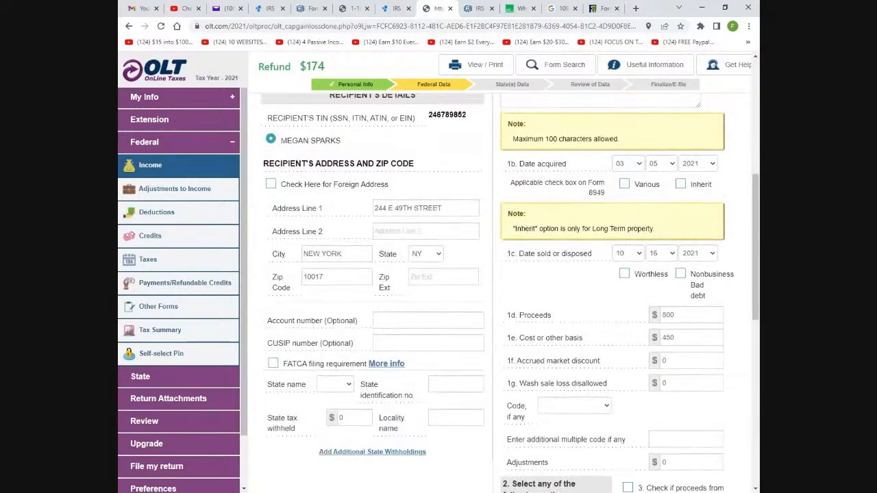
scroll(551, 383, up, 1)
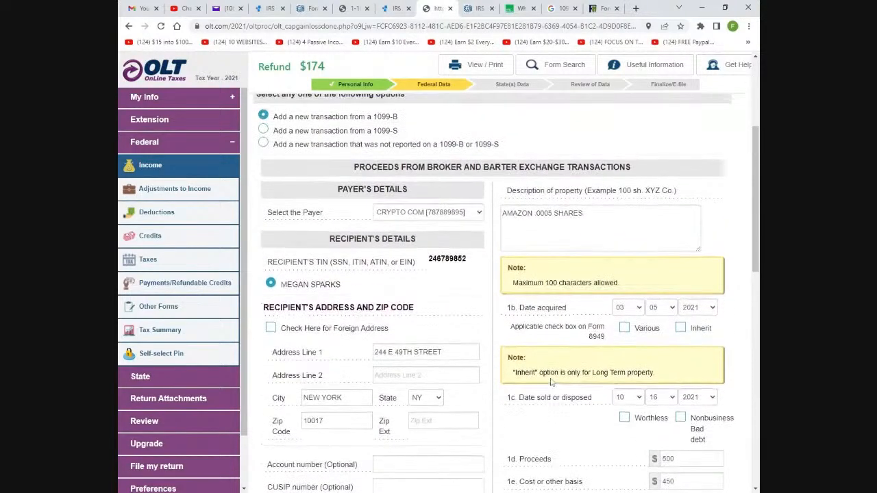
scroll(551, 382, down, 1)
scroll(551, 382, down, 3)
scroll(551, 383, up, 3)
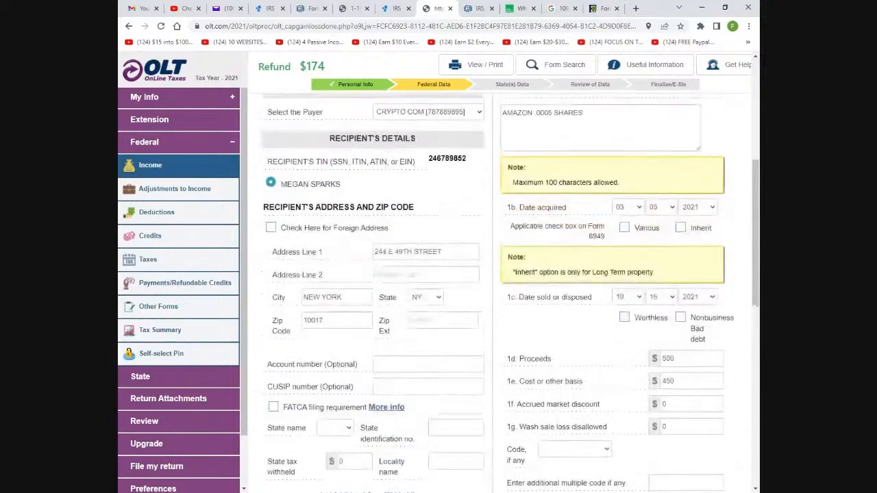
scroll(429, 127, up, 4)
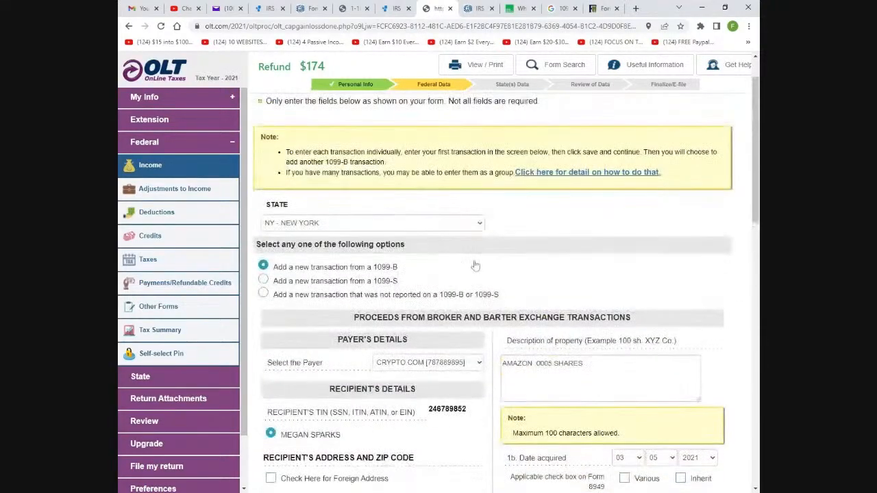
scroll(475, 266, down, 10)
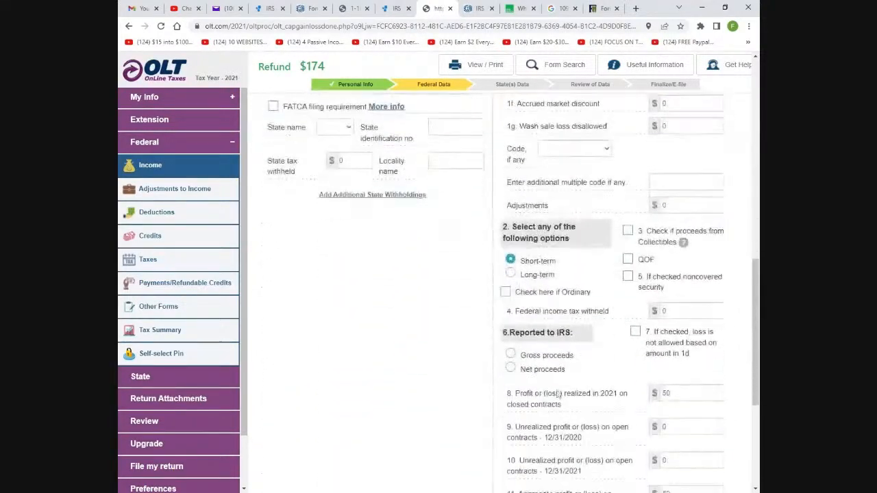
scroll(658, 473, down, 1)
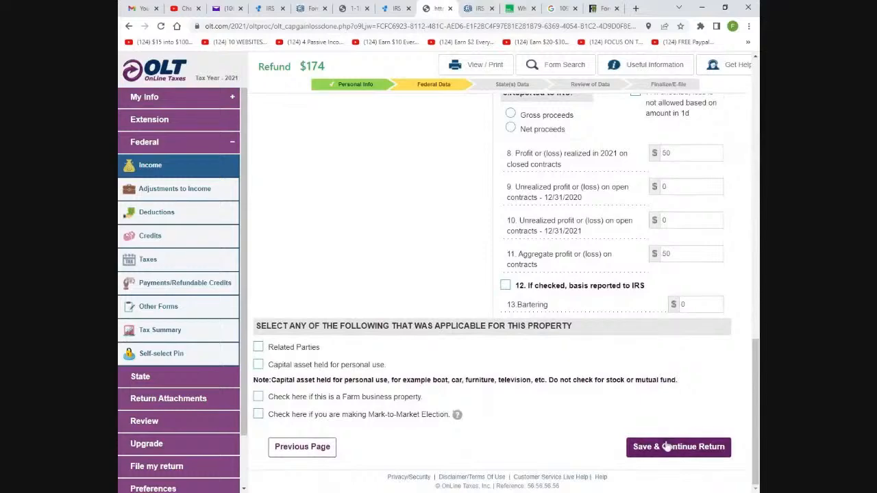
click(666, 447)
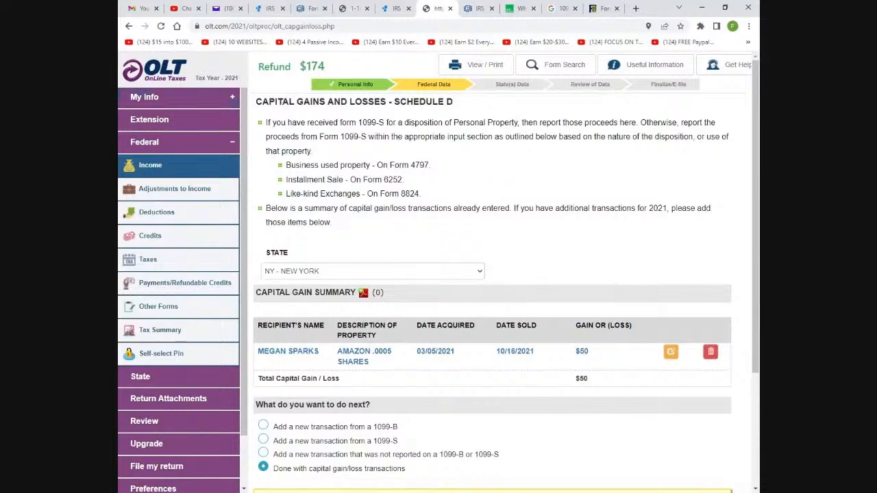
Keep 'Done with capital gain/loss transactions' selected on the $50 Schedule D summary and continue
scroll(363, 300, down, 2)
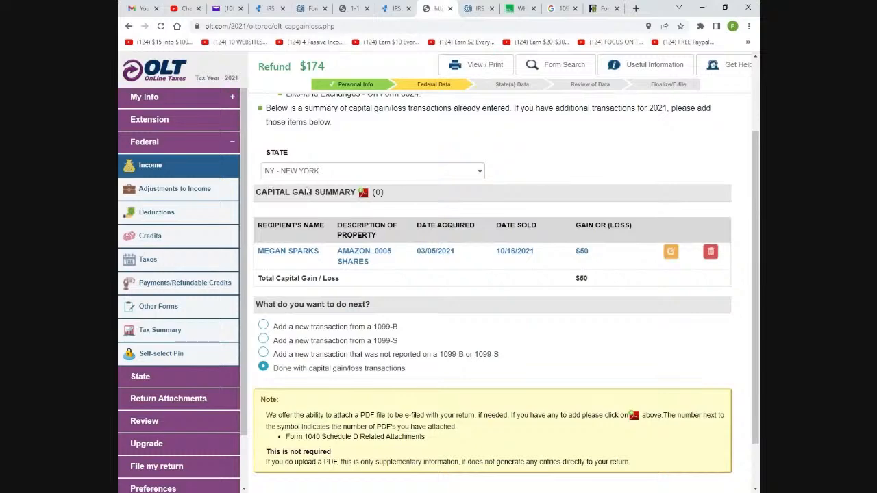
scroll(617, 291, down, 1)
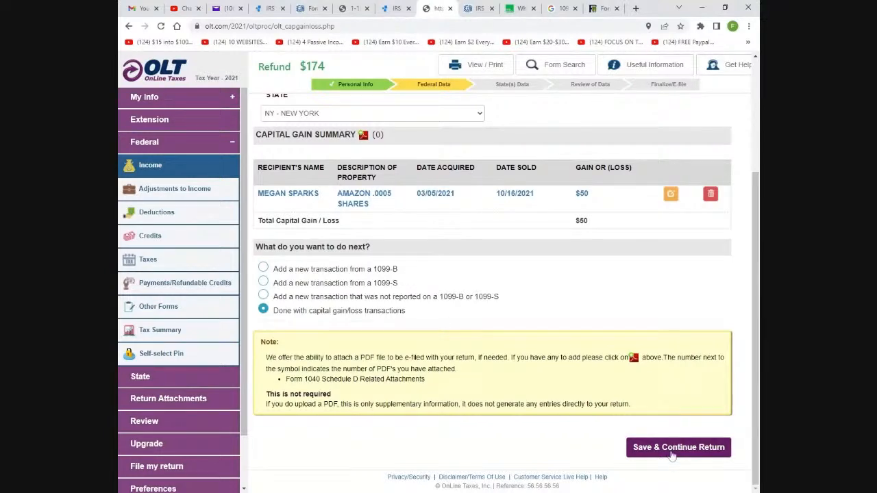
click(644, 457)
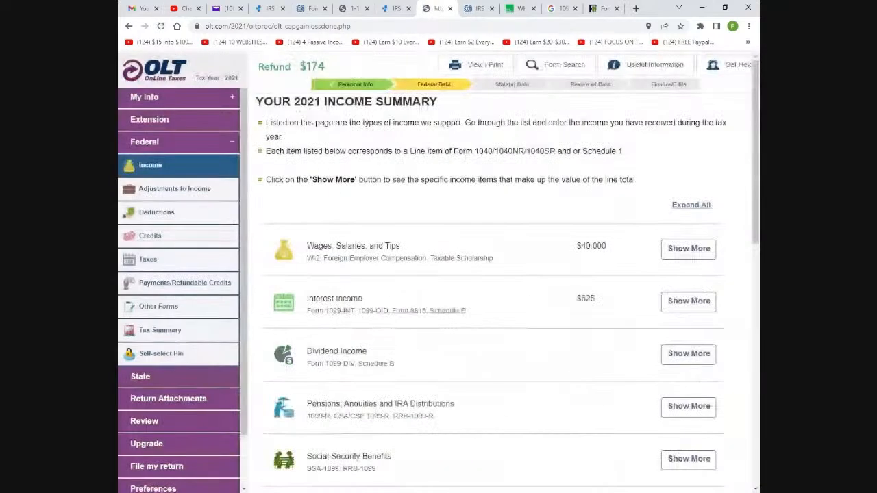
scroll(581, 297, down, 2)
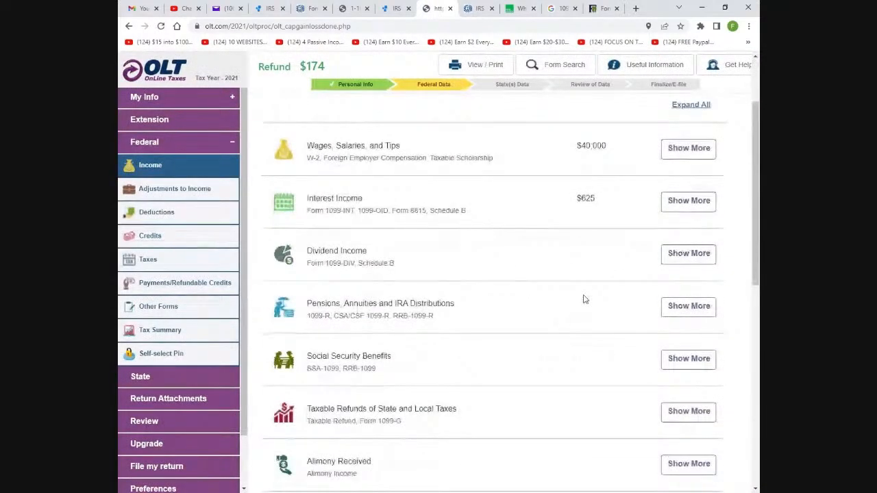
scroll(584, 298, down, 3)
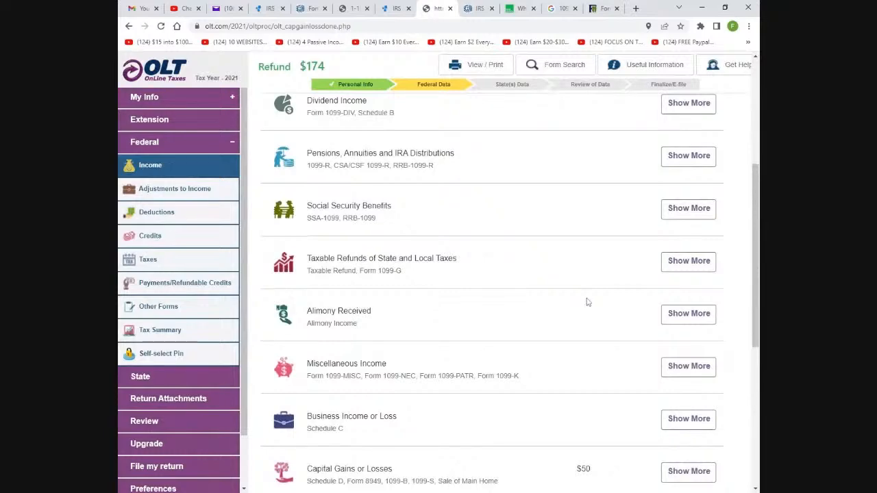
scroll(585, 299, up, 5)
scroll(588, 300, down, 8)
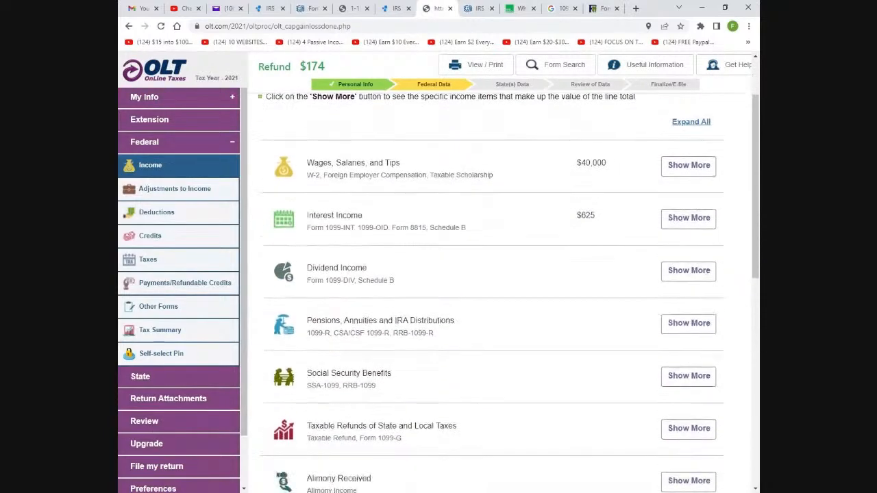
scroll(493, 288, down, 3)
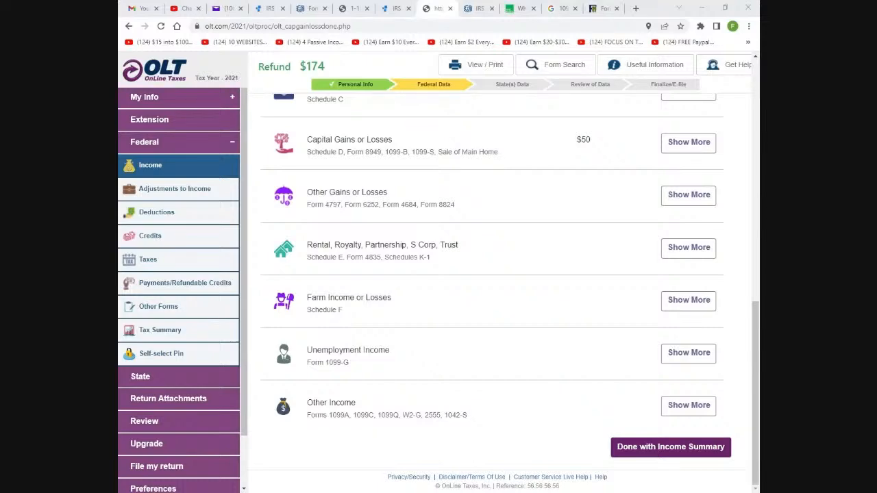
scroll(325, 335, up, 8)
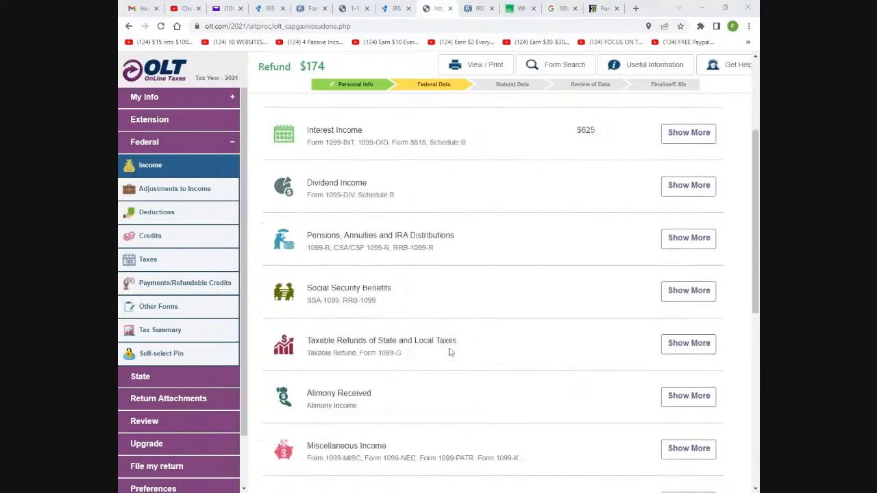
scroll(416, 248, up, 1)
scroll(422, 253, down, 4)
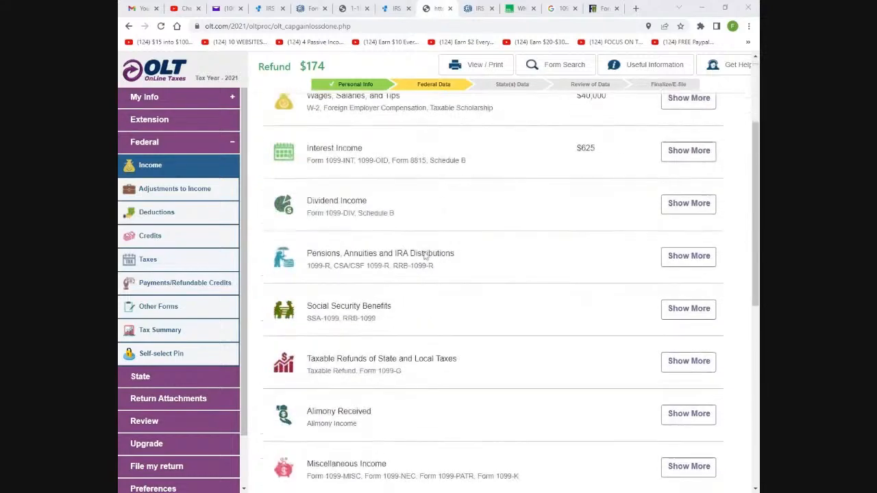
scroll(425, 258, down, 4)
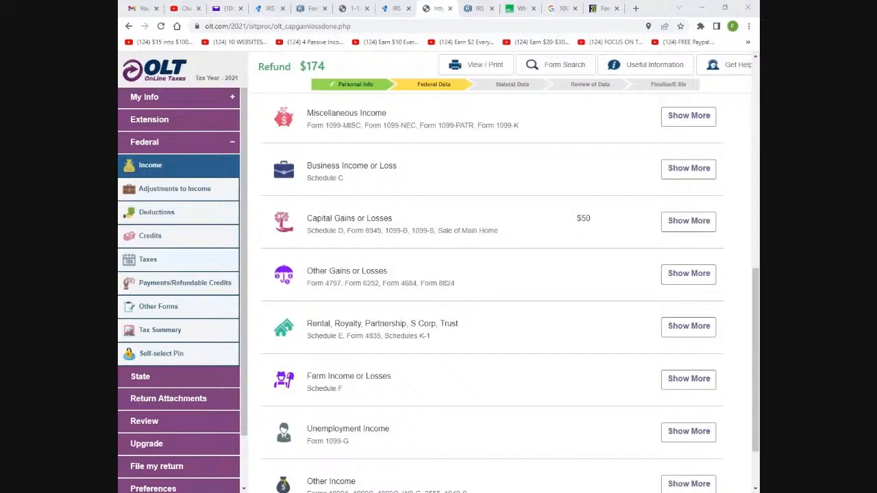
scroll(389, 326, down, 2)
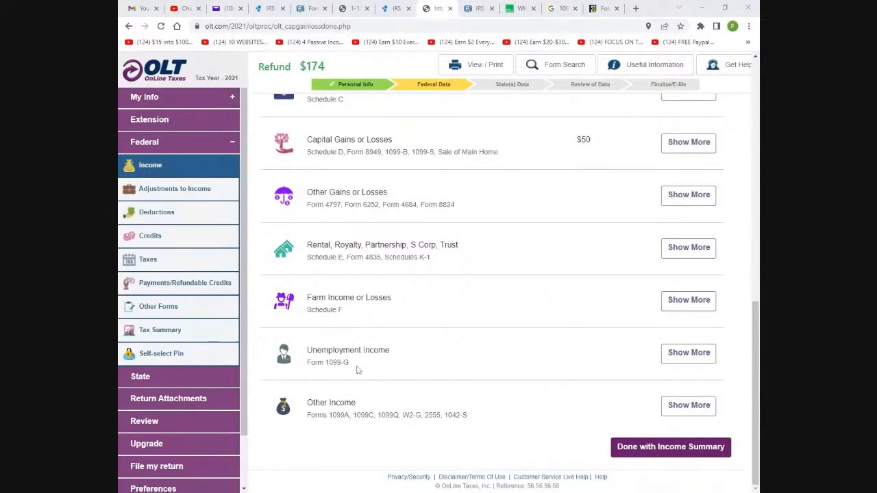
Start a new Form 1099-G under Unemployment Income to bring up its blank entry form
click(689, 353)
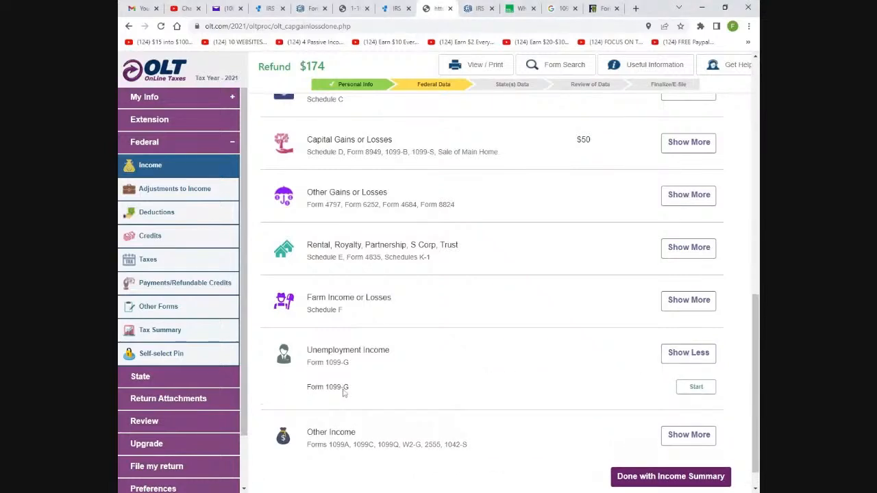
click(695, 388)
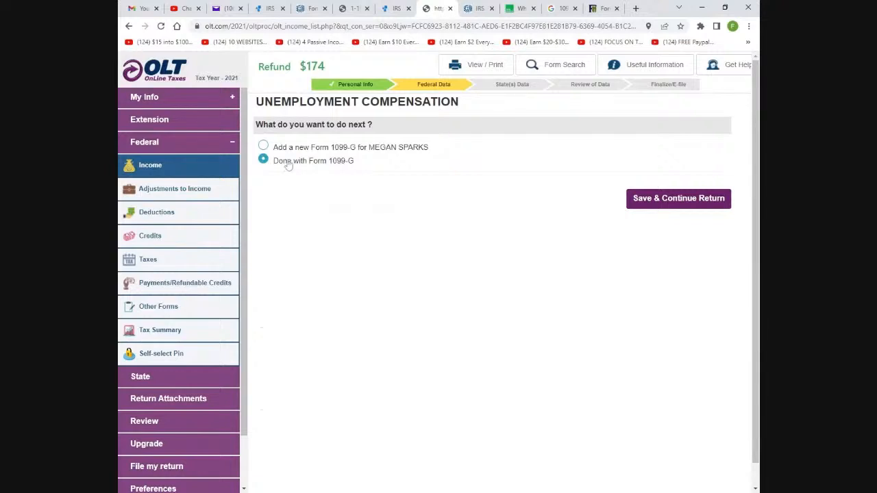
click(264, 146)
click(641, 200)
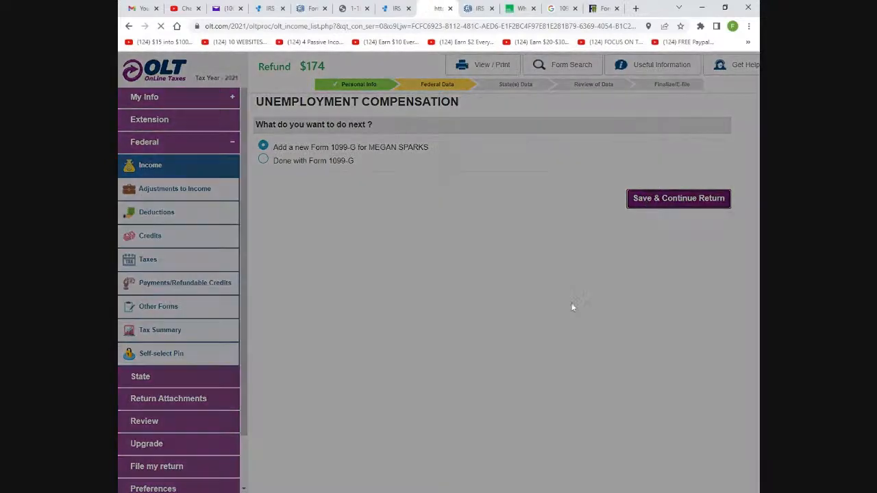
scroll(431, 197, down, 2)
scroll(398, 180, up, 2)
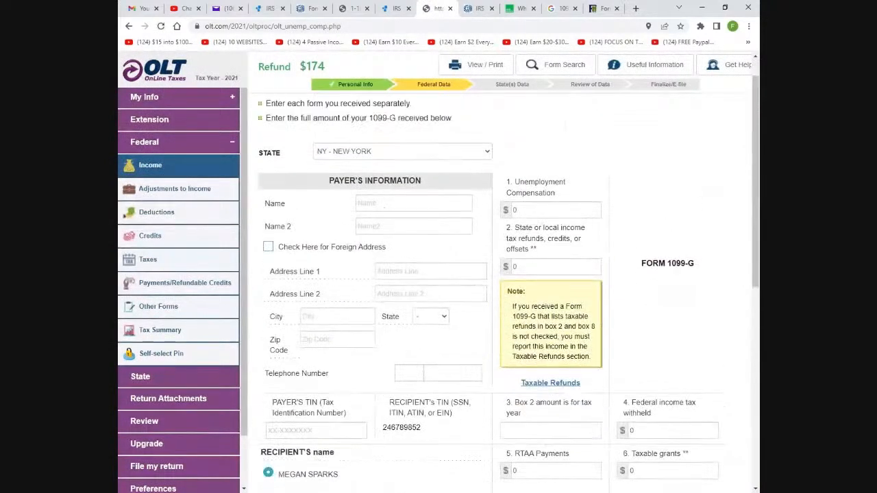
scroll(347, 166, down, 1)
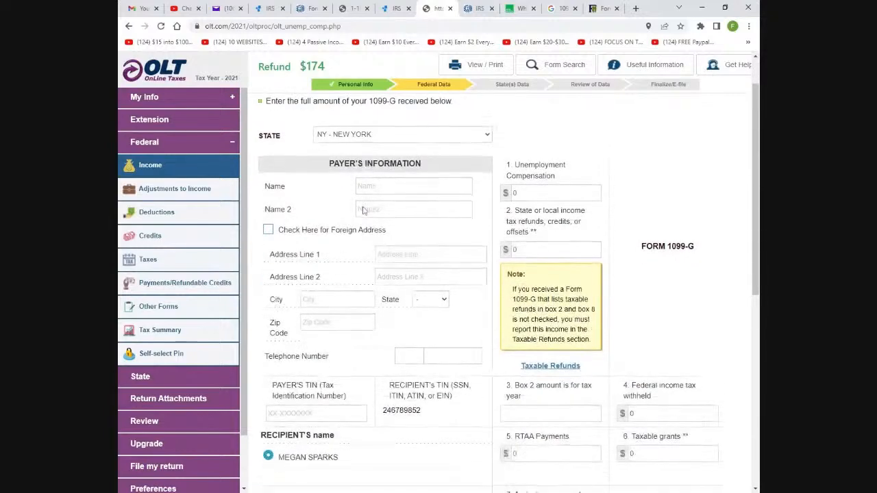
scroll(348, 165, up, 1)
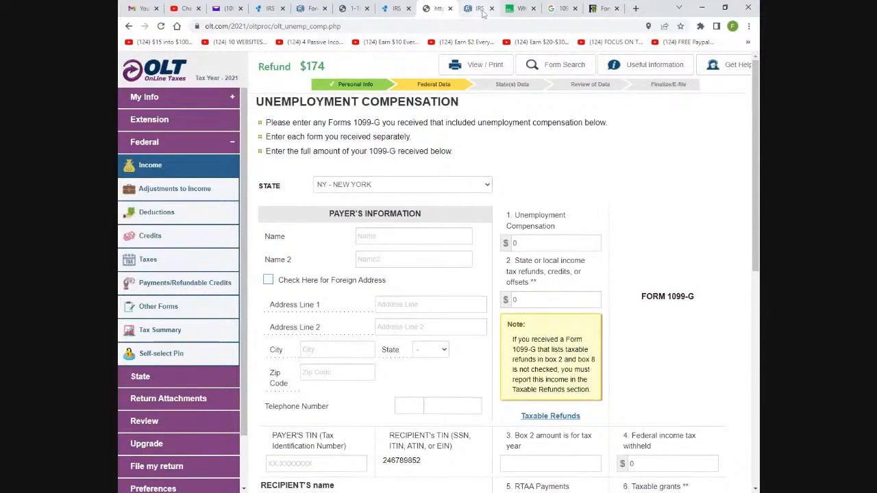
Switch through the 1099-MISC example and IRS Free File tabs back to the OLT Form 1099-G page
click(395, 10)
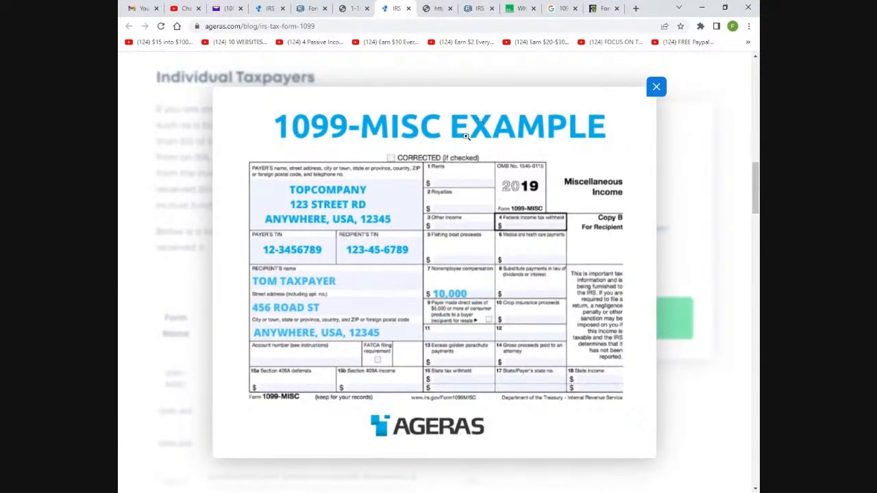
click(478, 9)
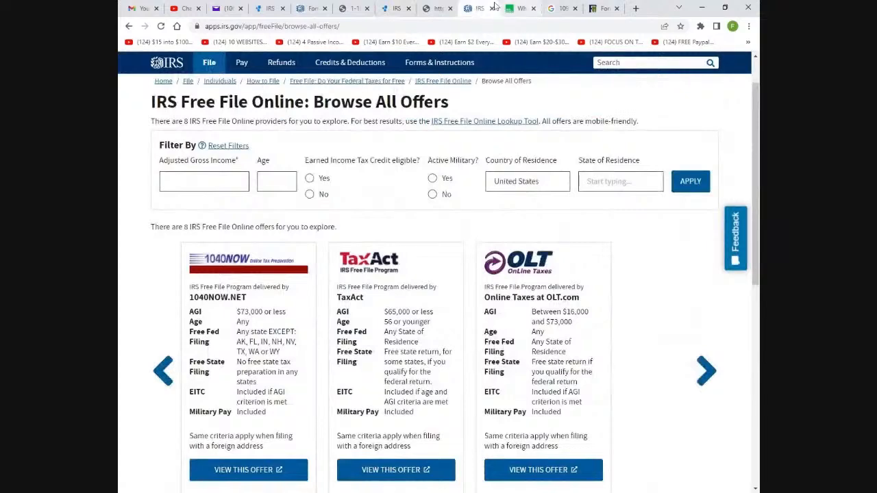
click(436, 9)
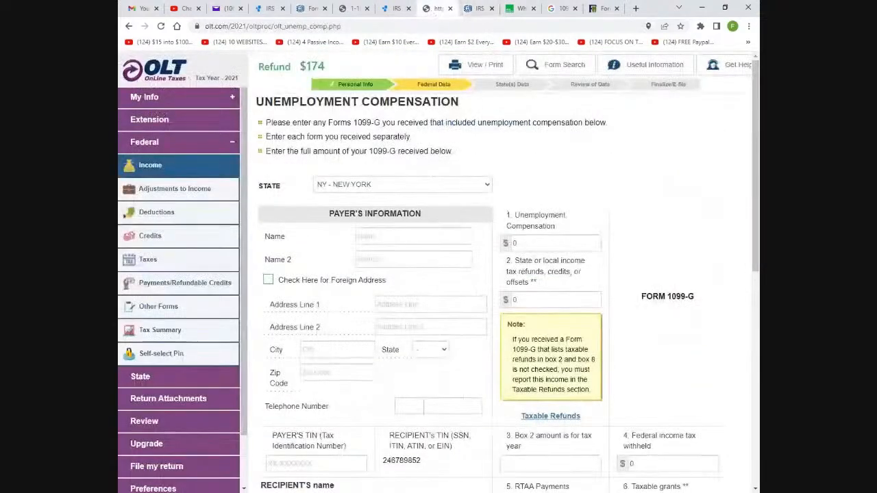
Look over the Form 1099-G page, leaving Box 1 at $0 and the state as NY
scroll(408, 225, down, 1)
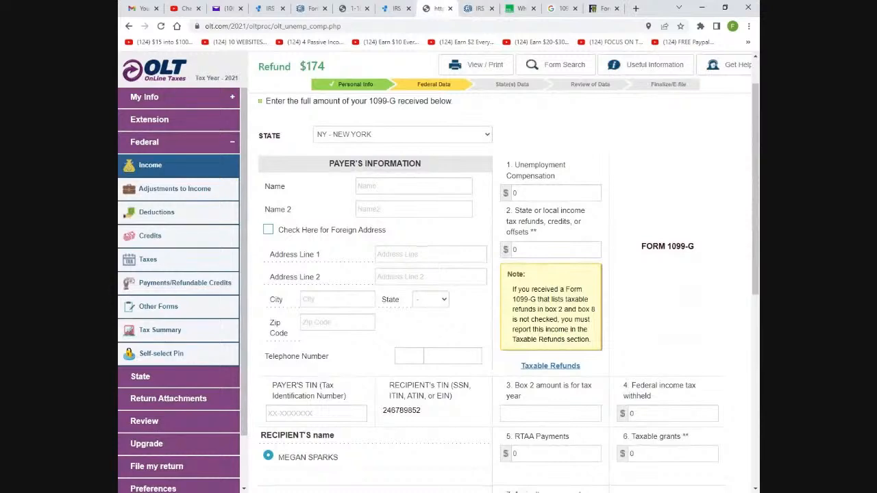
scroll(477, 193, down, 3)
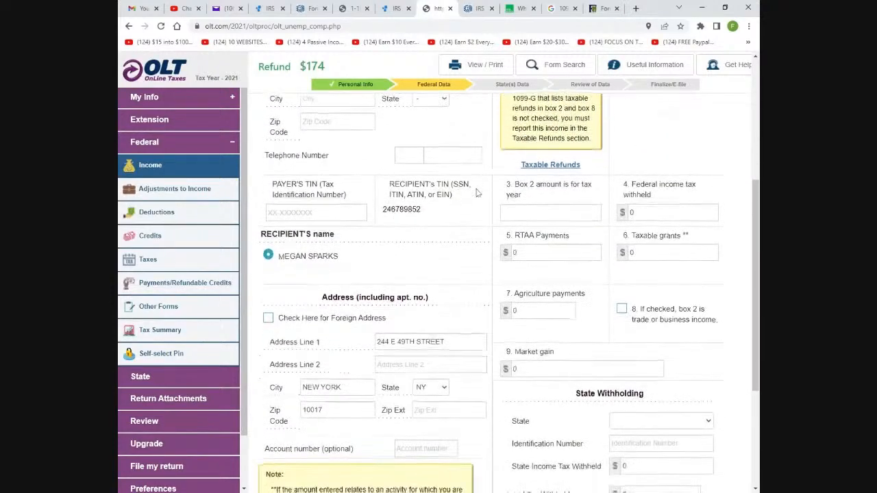
scroll(477, 194, down, 1)
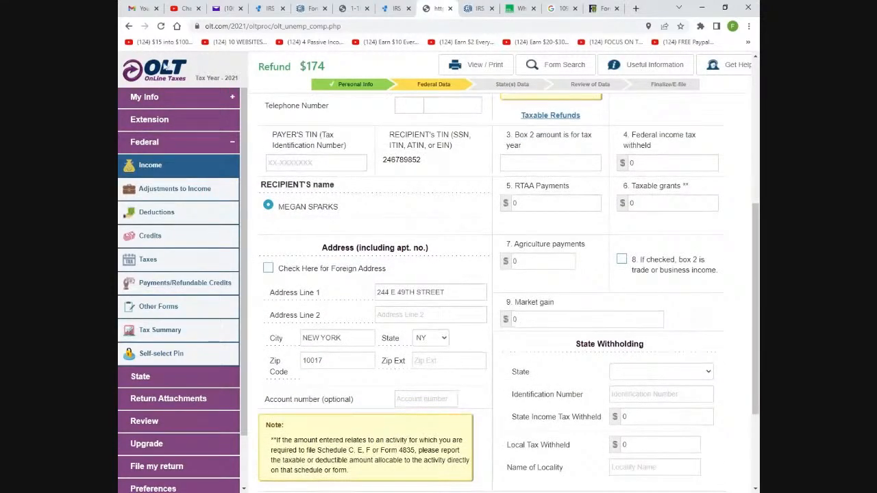
scroll(333, 131, up, 2)
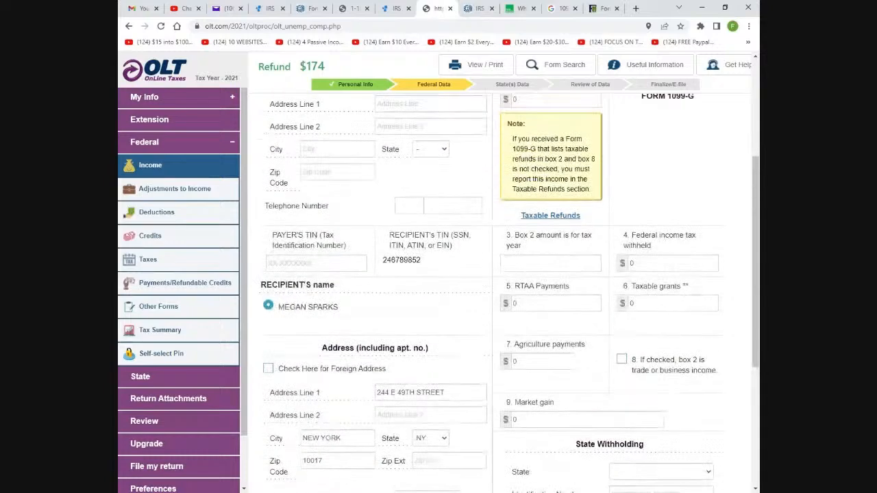
scroll(652, 236, down, 3)
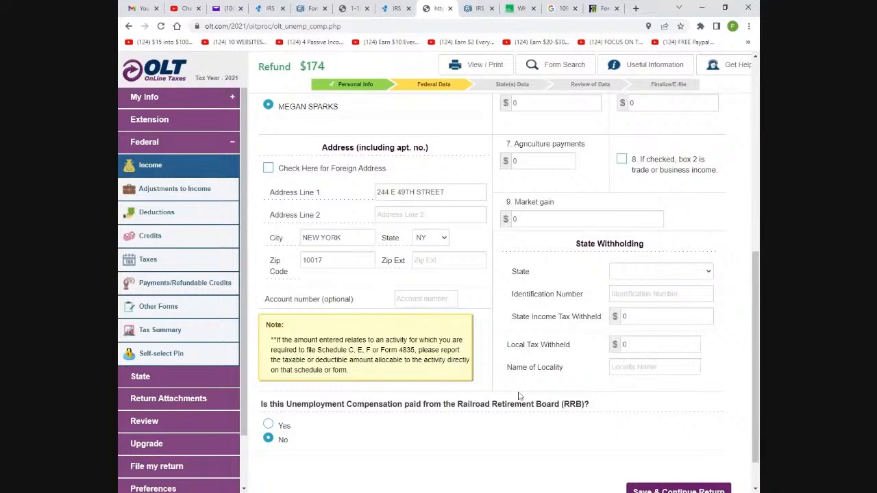
scroll(552, 329, down, 1)
scroll(556, 327, up, 3)
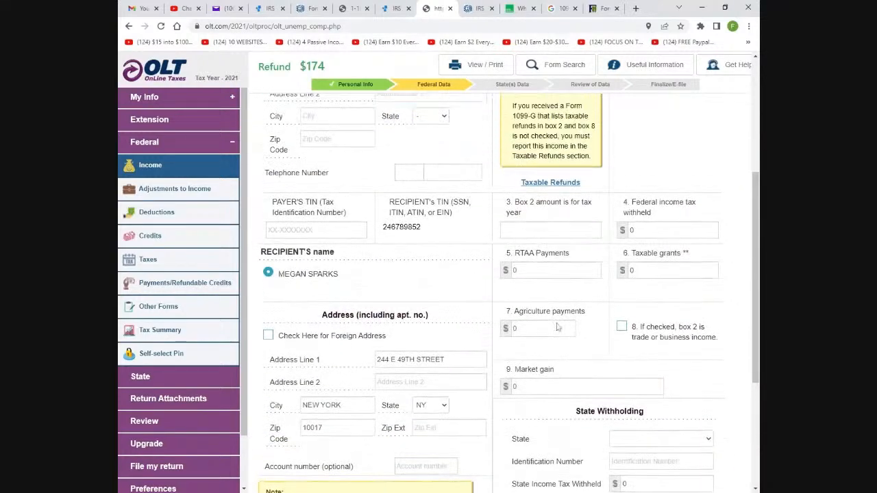
scroll(557, 328, up, 5)
scroll(567, 315, down, 5)
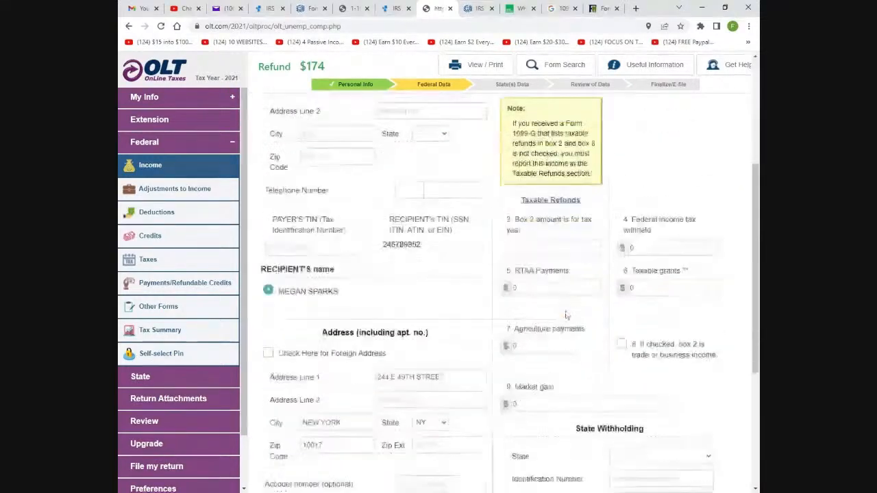
scroll(567, 315, down, 1)
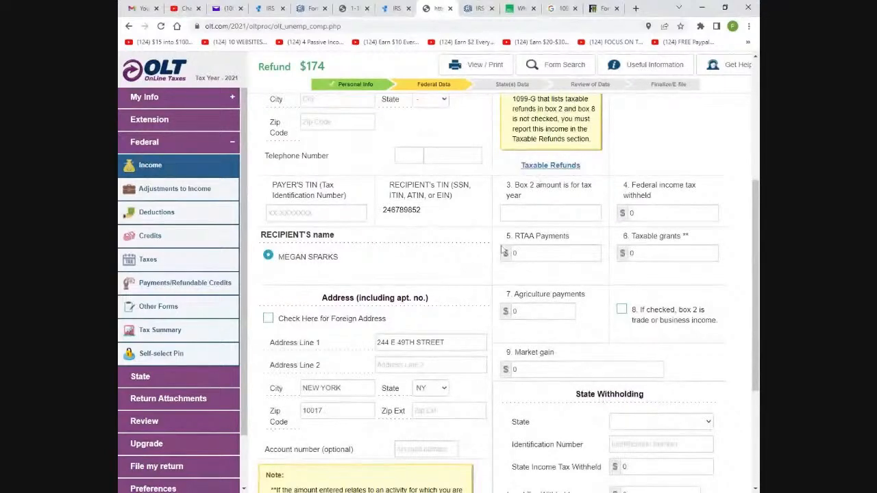
scroll(730, 338, down, 3)
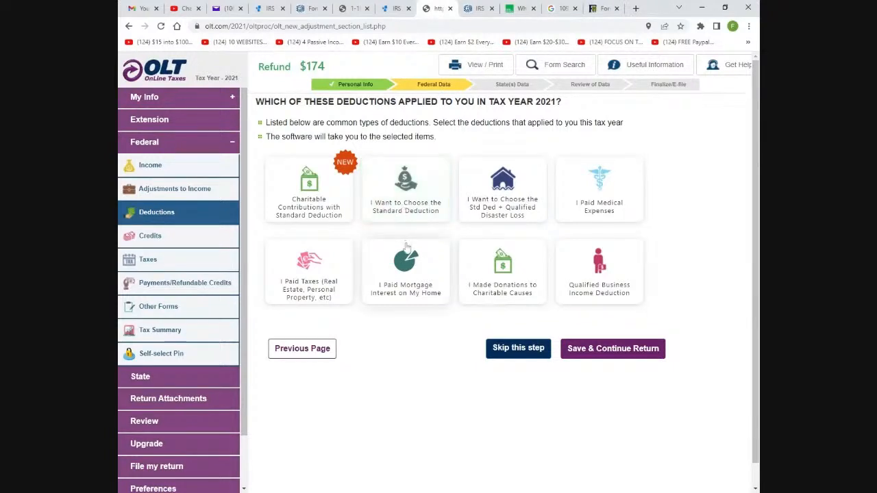
Select the 'I Want to Choose the Standard Deduction' tile and save that choice
click(411, 200)
click(411, 204)
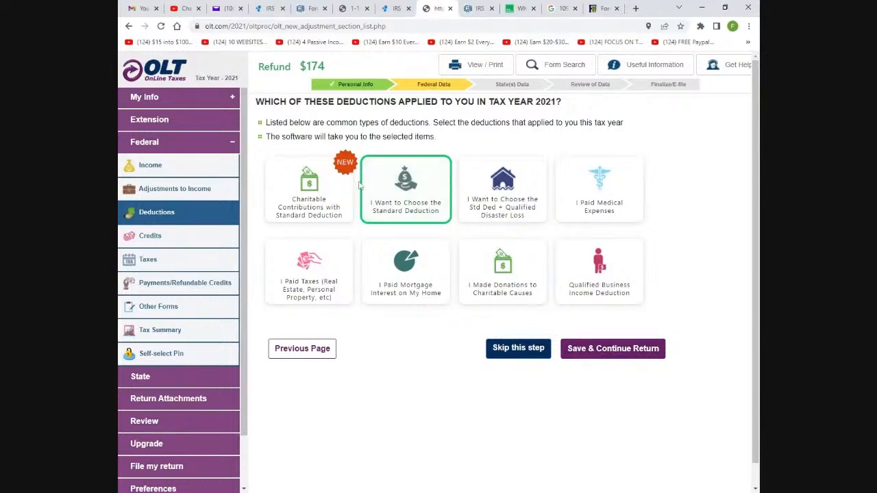
click(398, 196)
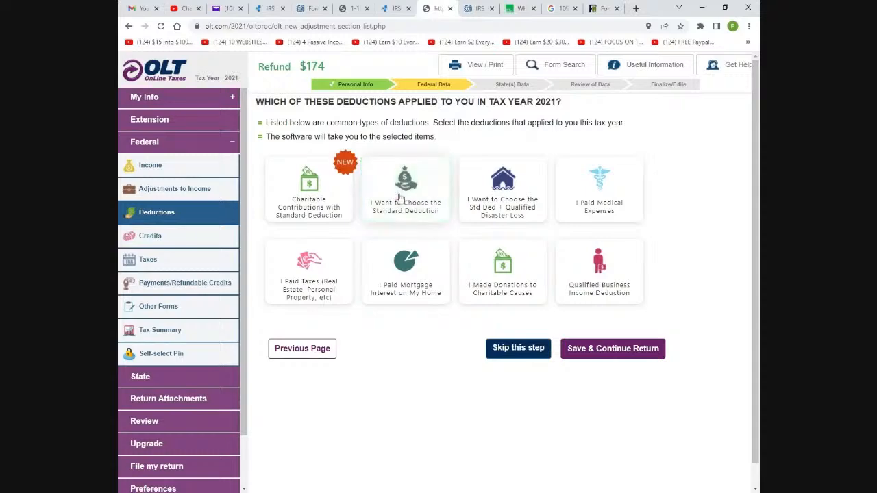
click(400, 196)
click(583, 351)
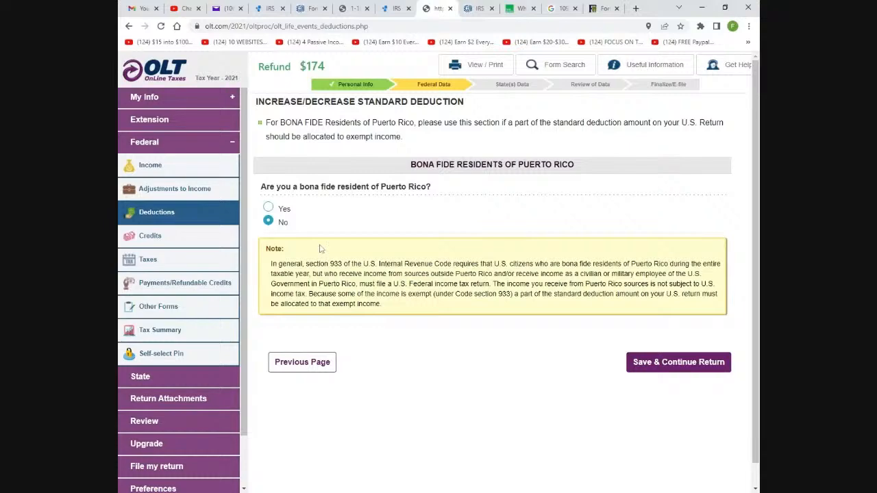
Save No for Puerto Rico residency and finish the Deduction Summary with the $12,550 standard deduction
click(716, 364)
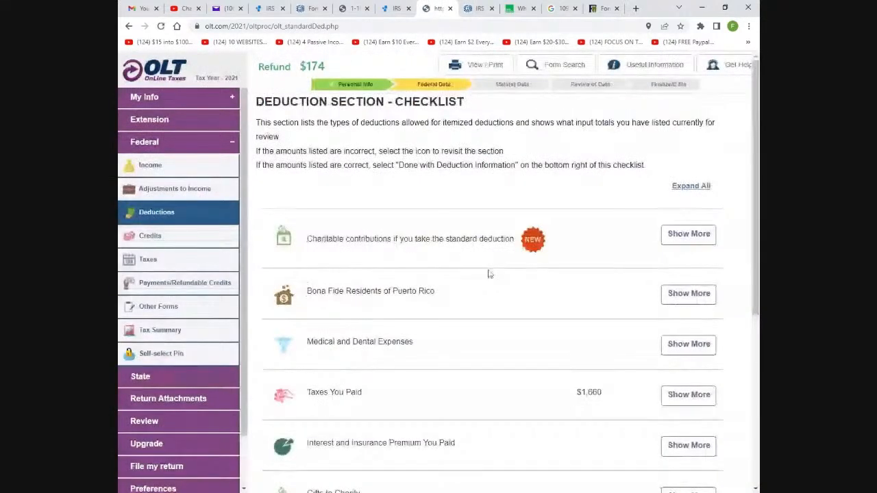
scroll(539, 294, down, 5)
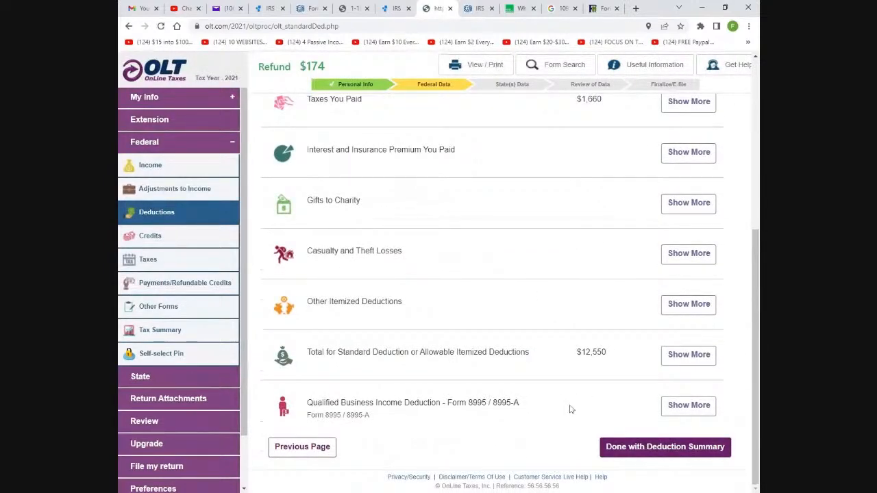
click(615, 450)
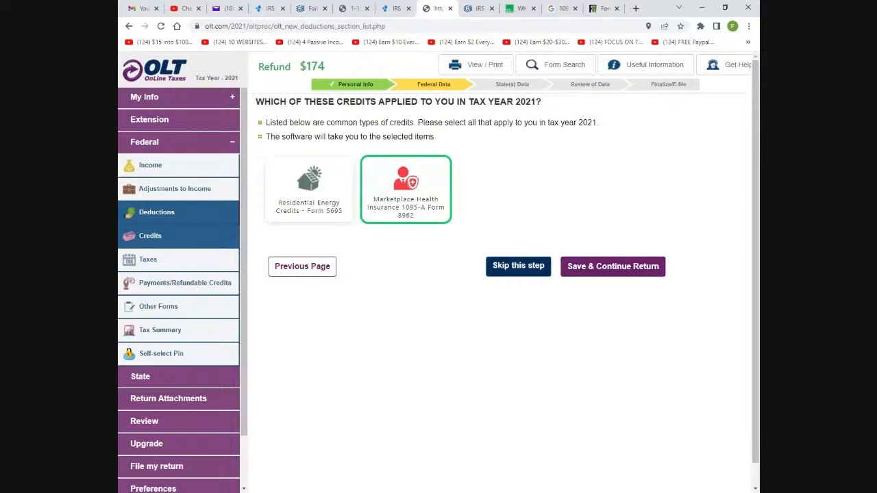
Select the Residential Energy Credits – Form 5695 tile and save the credit choice
click(294, 198)
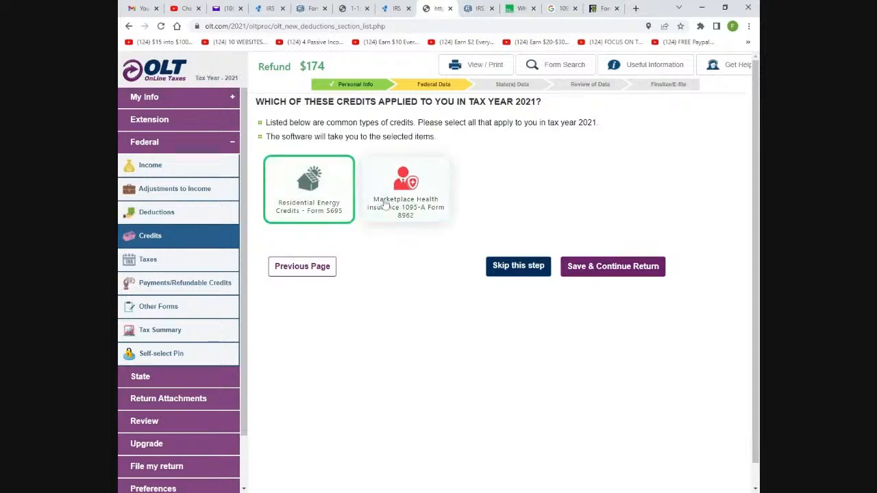
click(315, 213)
click(315, 213)
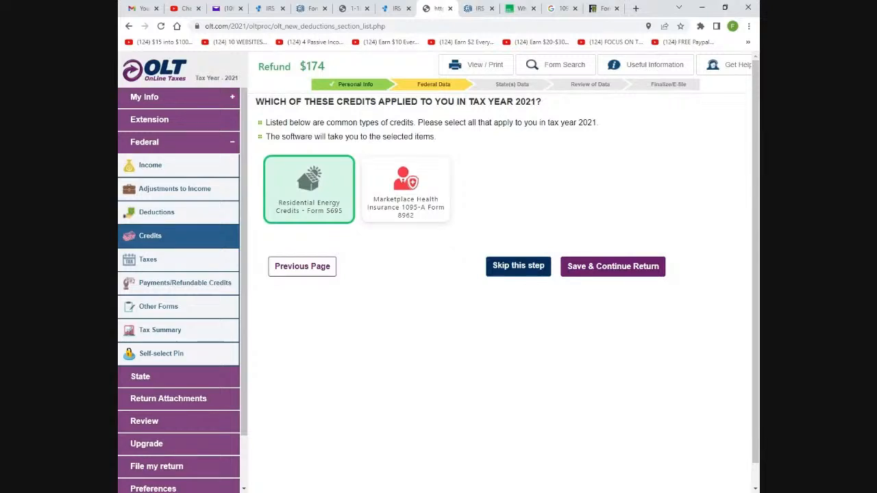
click(303, 206)
click(304, 207)
click(589, 270)
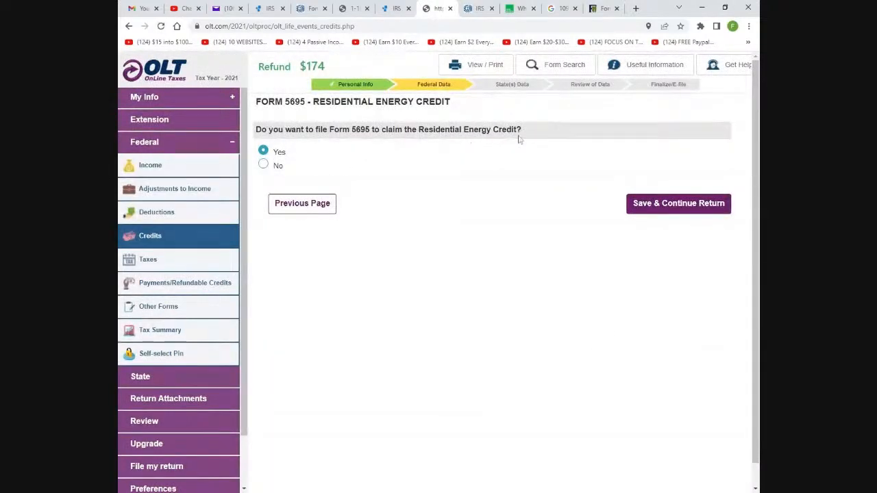
Confirm filing Form 5695, submit $0 energy property costs, and save No for the main-home question
click(668, 205)
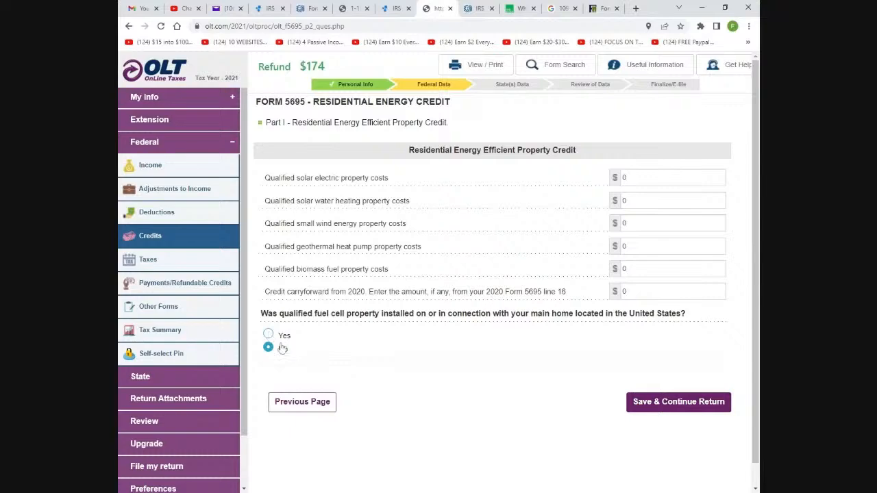
click(704, 404)
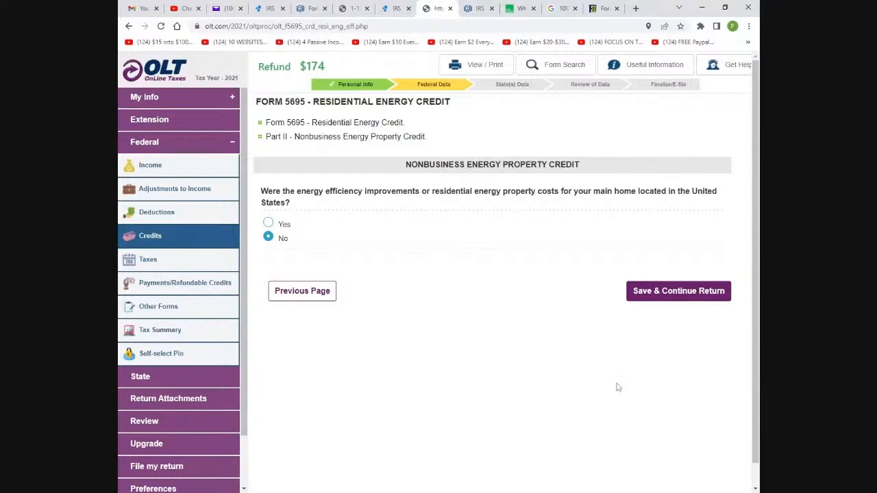
click(682, 292)
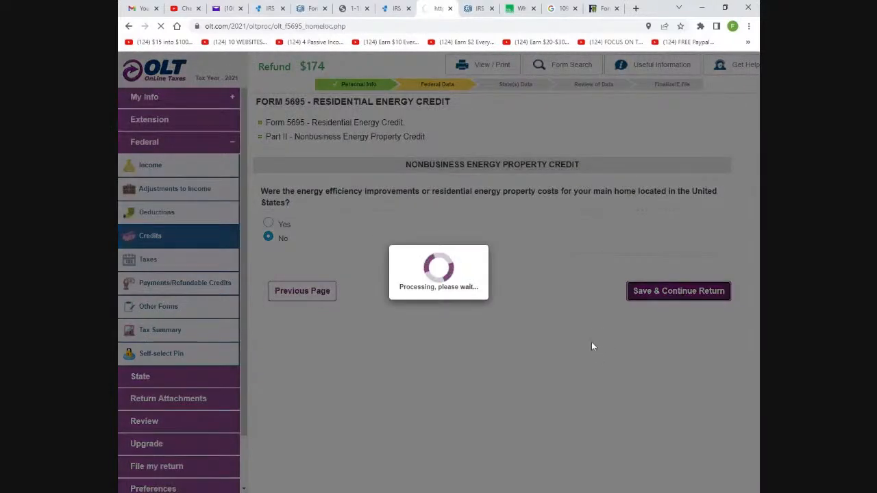
Expand Education Credits on the Credits Summary to reach the Education Expenses page
scroll(599, 309, down, 2)
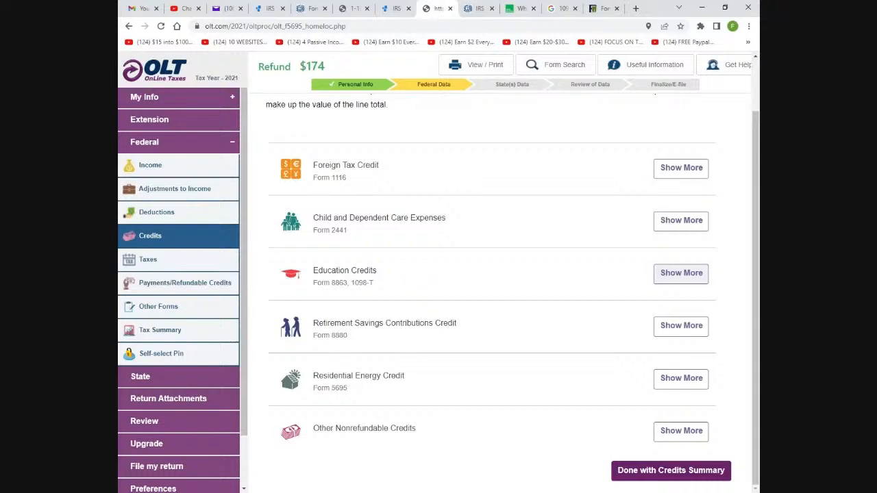
click(676, 279)
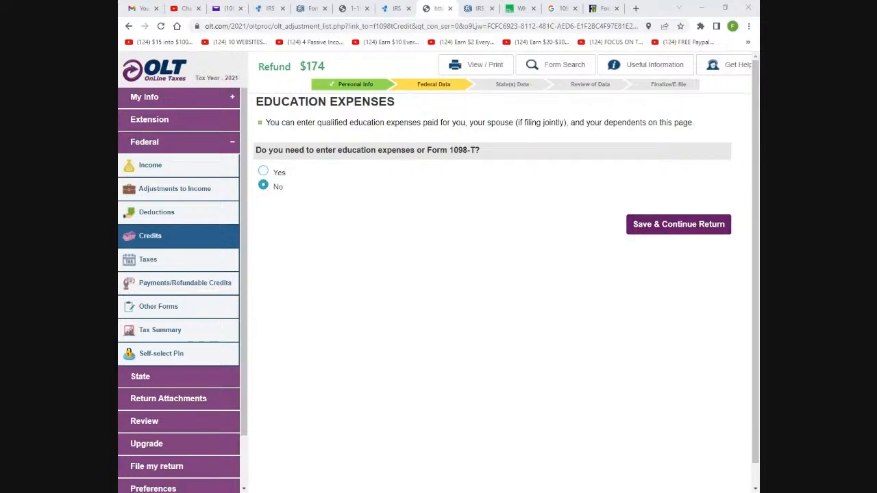
Answer Yes to education expenses, confirm the student, and answer Yes to having 1098-T information
click(265, 171)
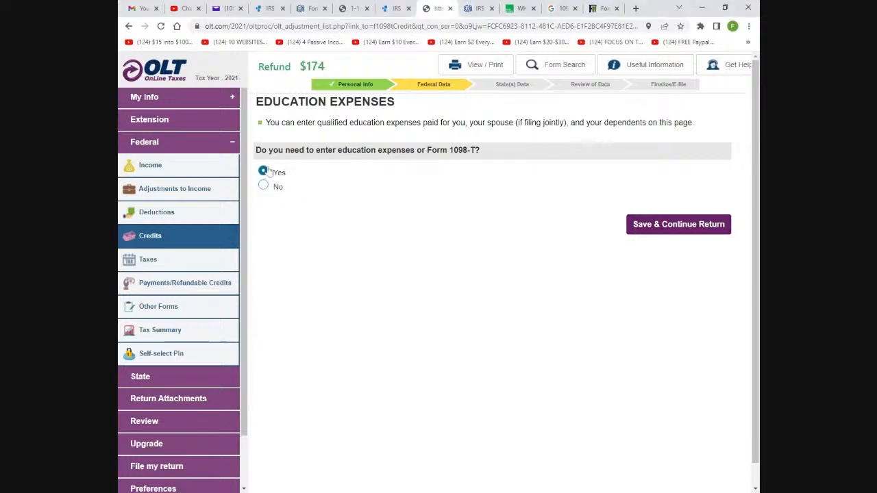
click(637, 233)
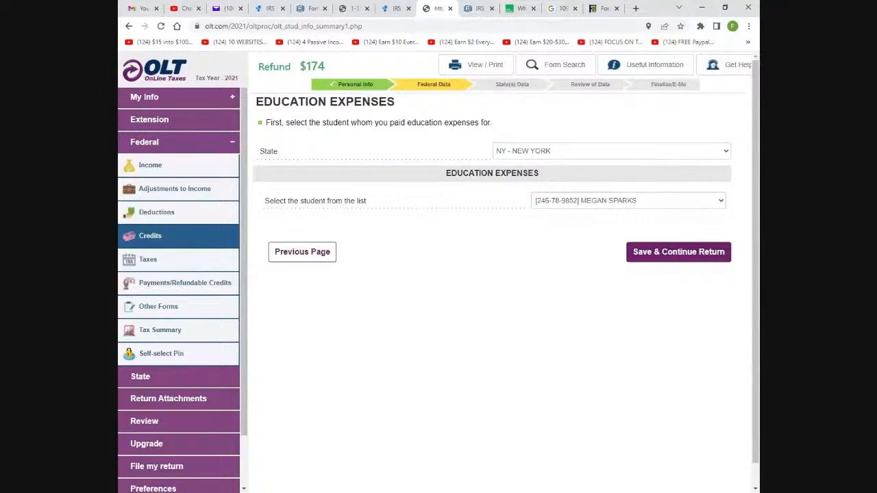
click(652, 261)
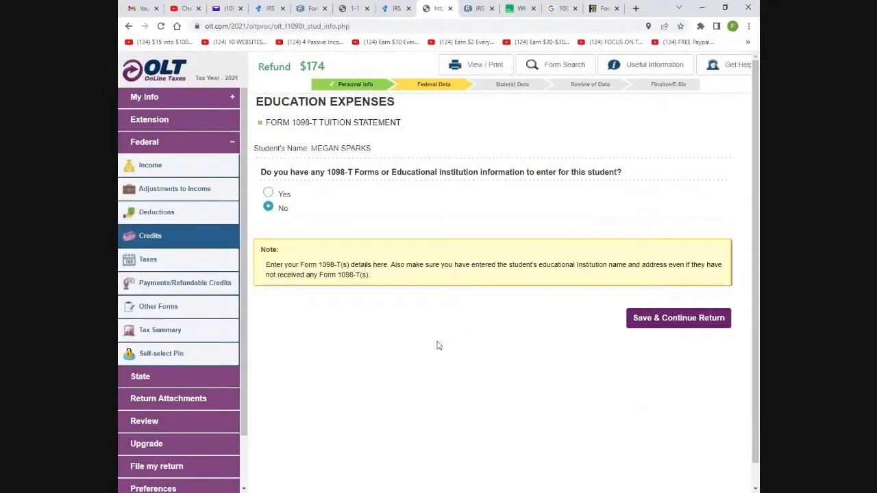
click(268, 194)
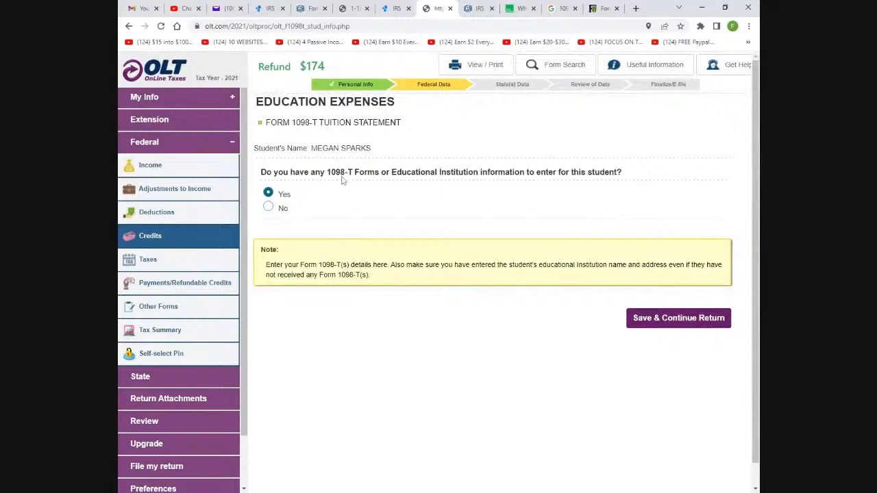
click(657, 319)
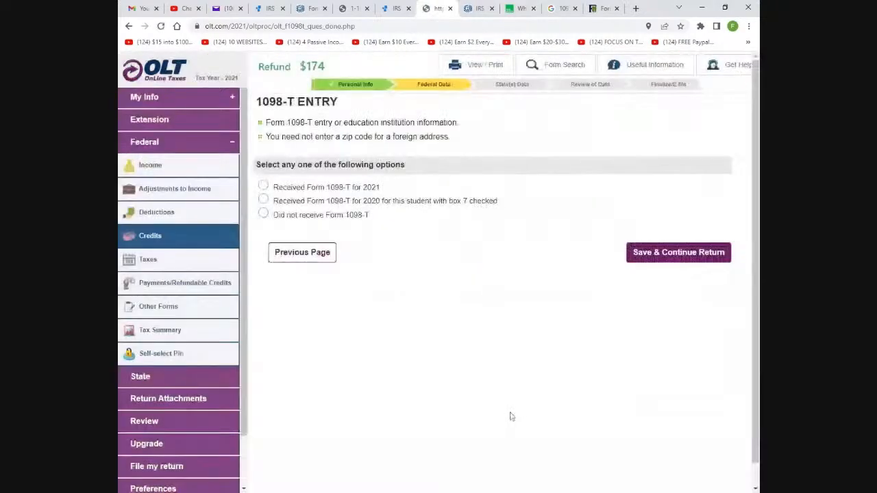
Mark 'Received Form 1098-T for 2021' and scroll down the institution and tuition fields
click(266, 187)
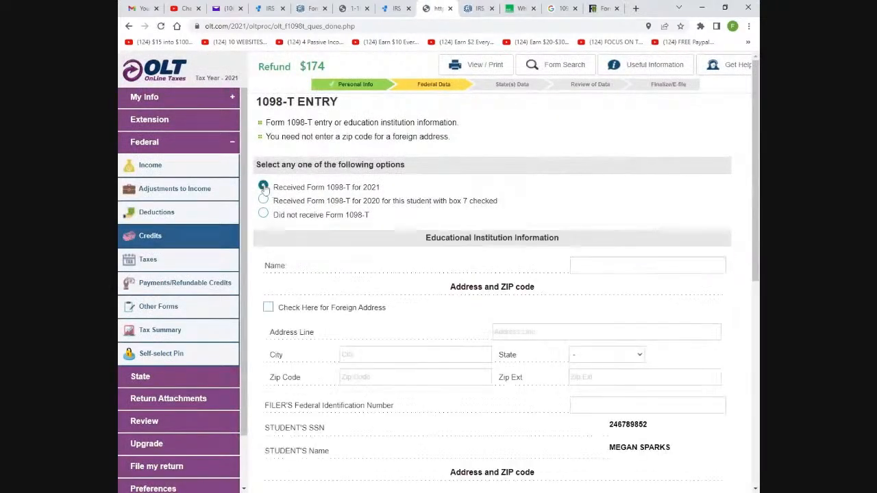
scroll(548, 248, down, 2)
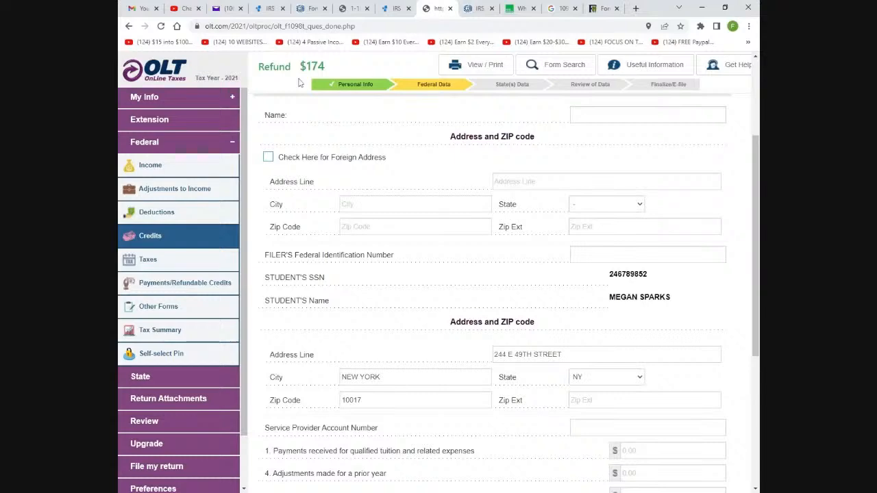
scroll(549, 311, down, 2)
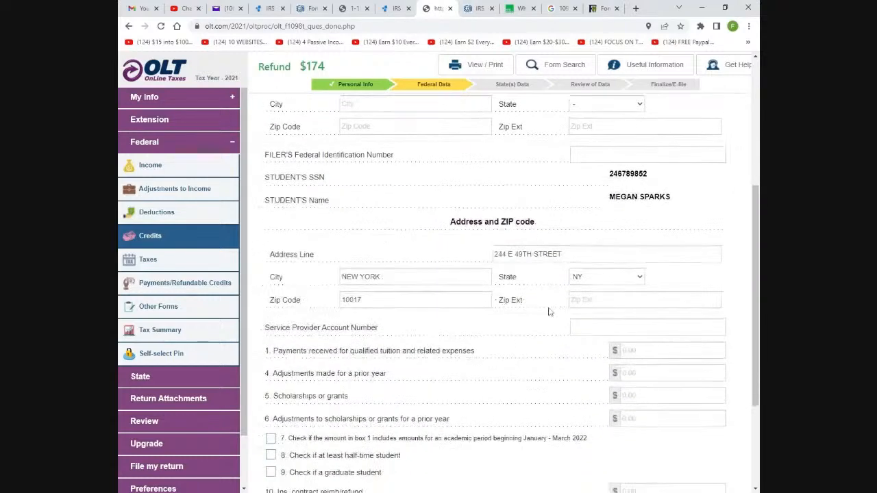
scroll(549, 312, down, 3)
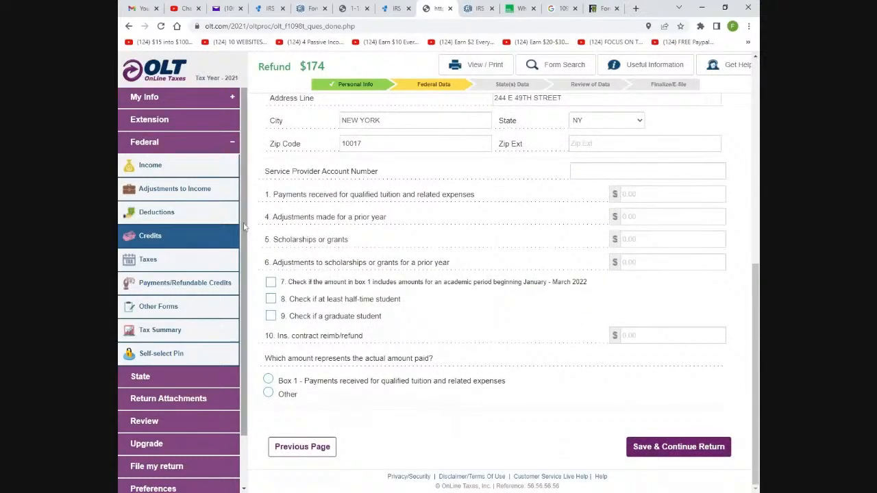
scroll(713, 257, up, 8)
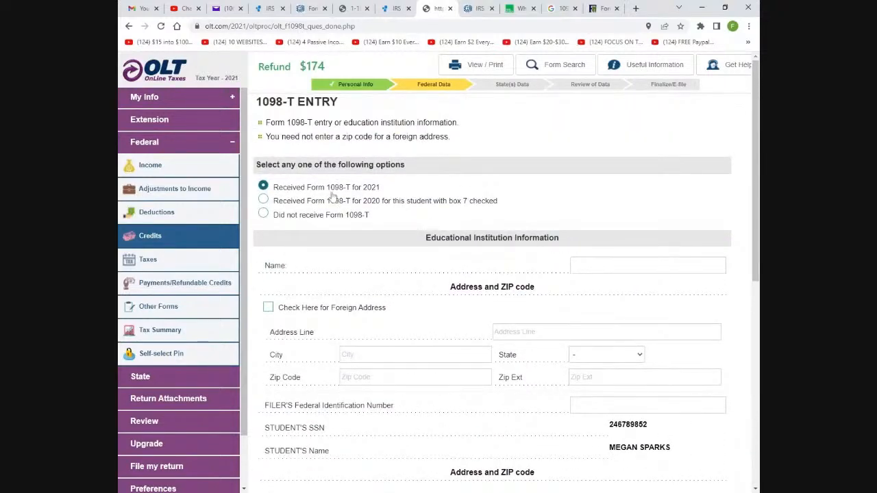
scroll(578, 319, down, 6)
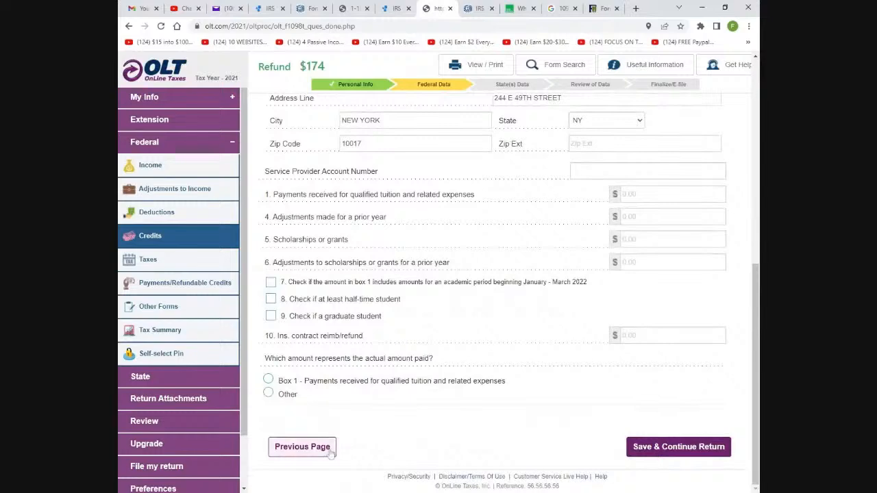
Return to the education expenses question, submit No, then answer Yes to having 1098-T information
click(305, 449)
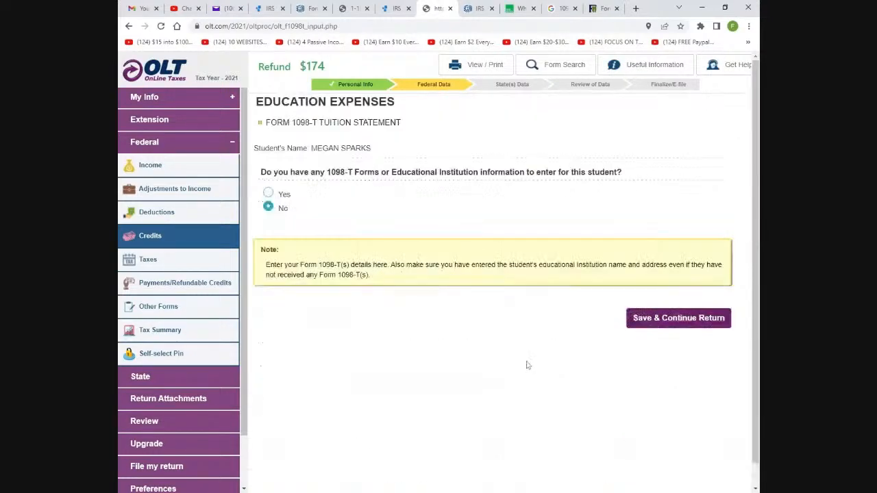
click(668, 295)
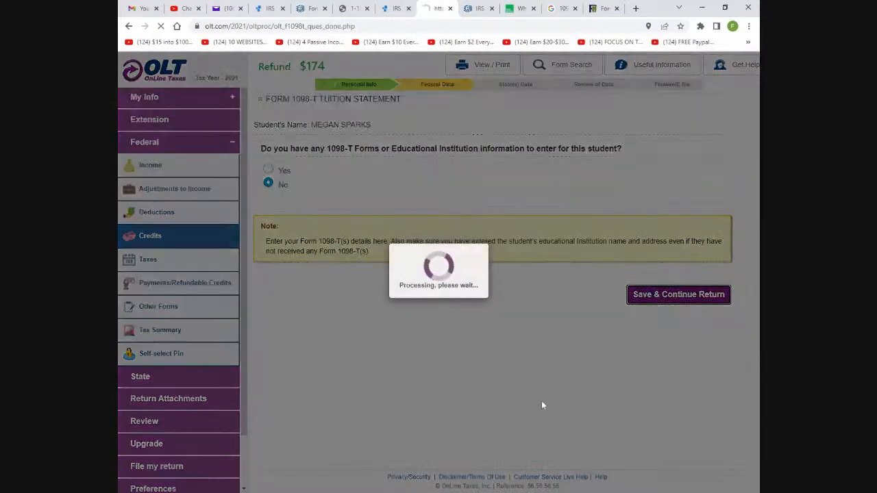
click(390, 279)
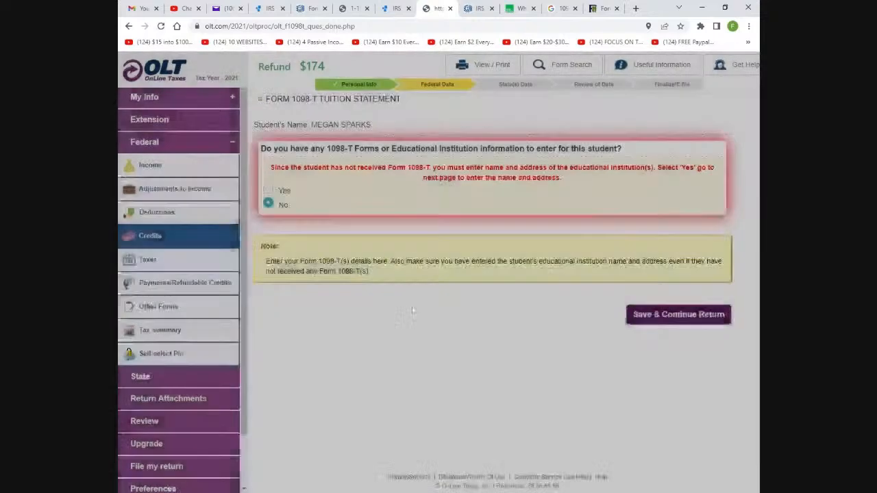
click(268, 191)
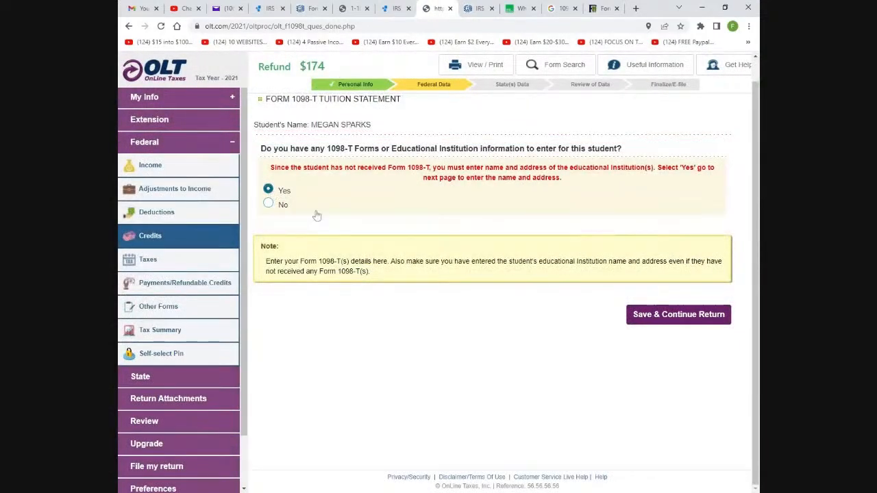
click(634, 315)
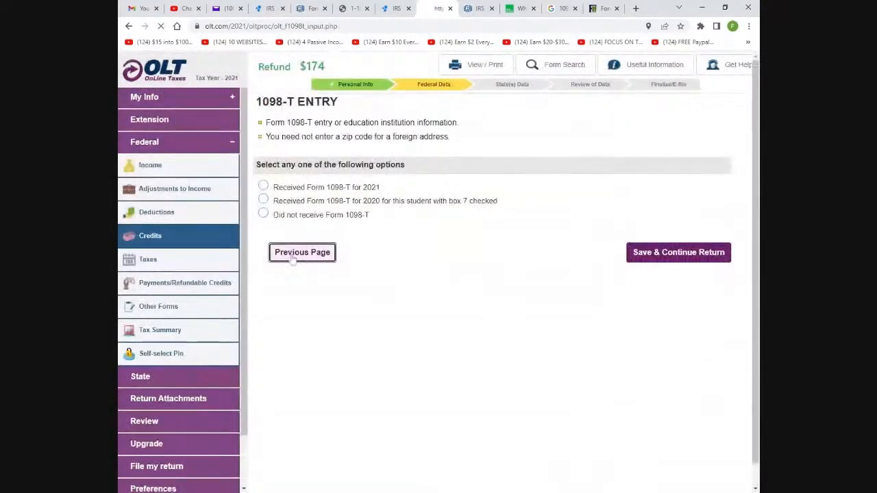
Retry saving the education answer as No, dismiss both error summaries, and save Yes instead
click(294, 256)
click(637, 320)
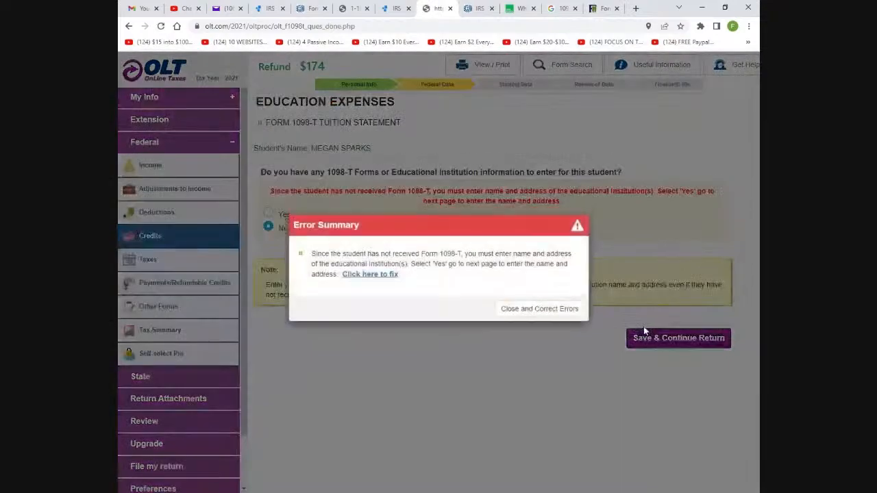
click(544, 314)
click(666, 339)
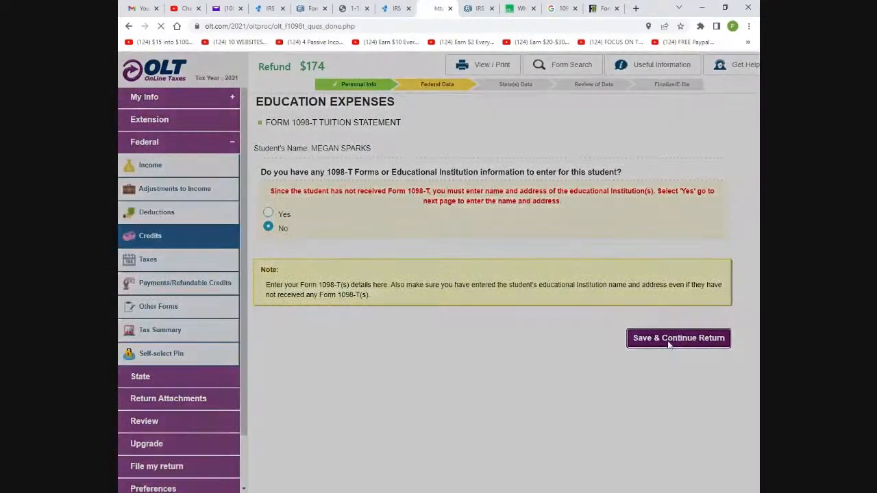
click(499, 313)
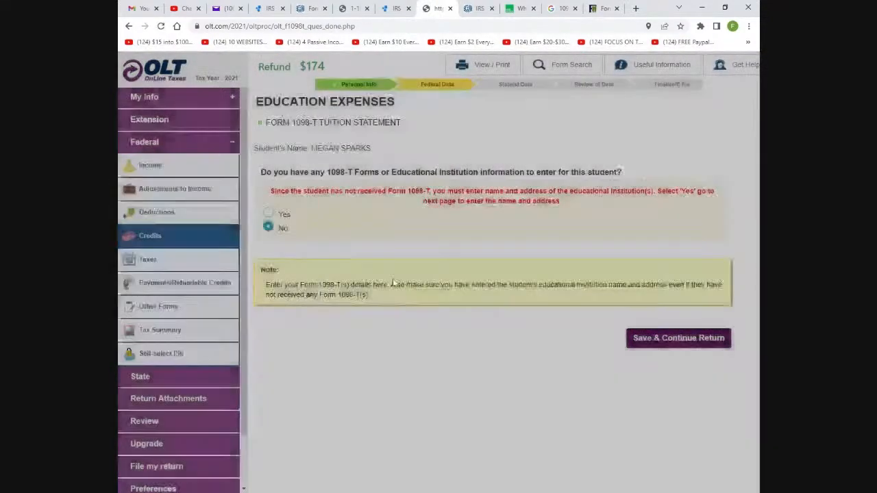
click(267, 214)
scroll(413, 448, down, 2)
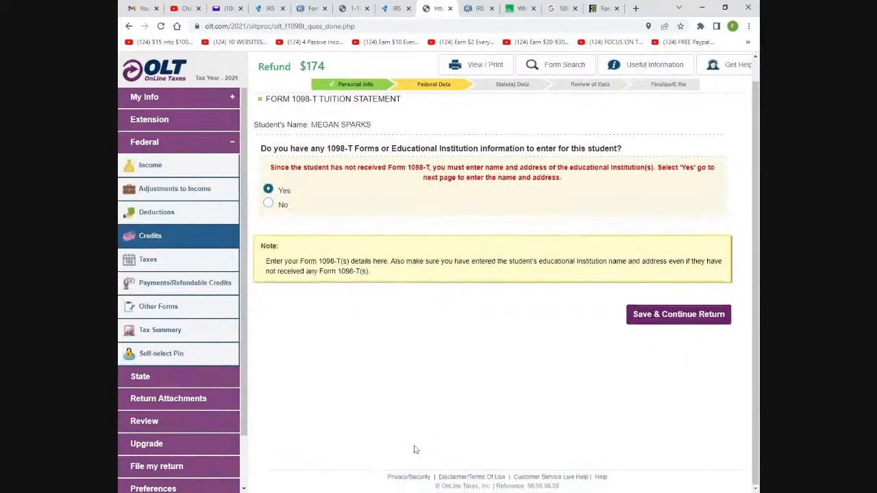
click(654, 317)
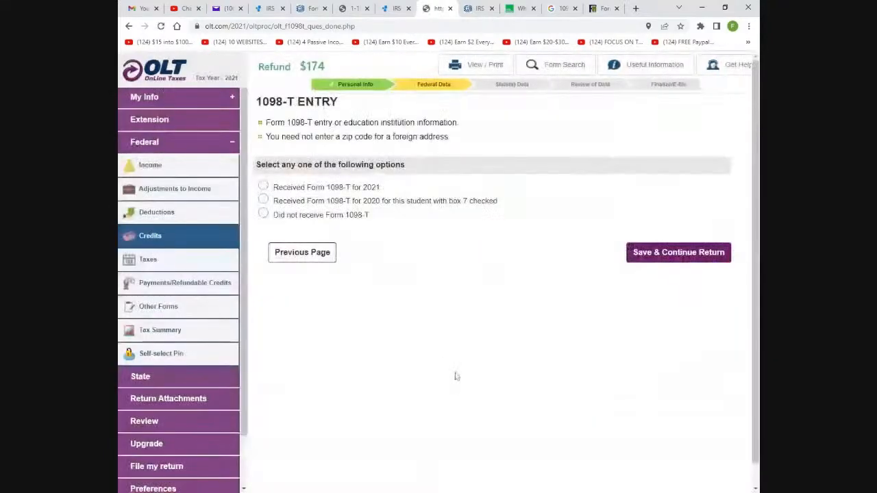
Mark Form 1098-T as not received, back out past the No error, and answer Yes to reach the credits list
click(316, 233)
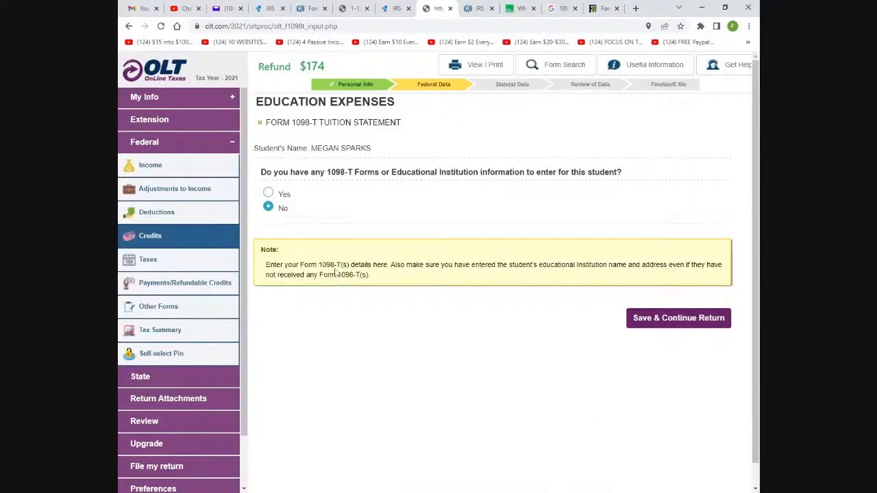
click(713, 317)
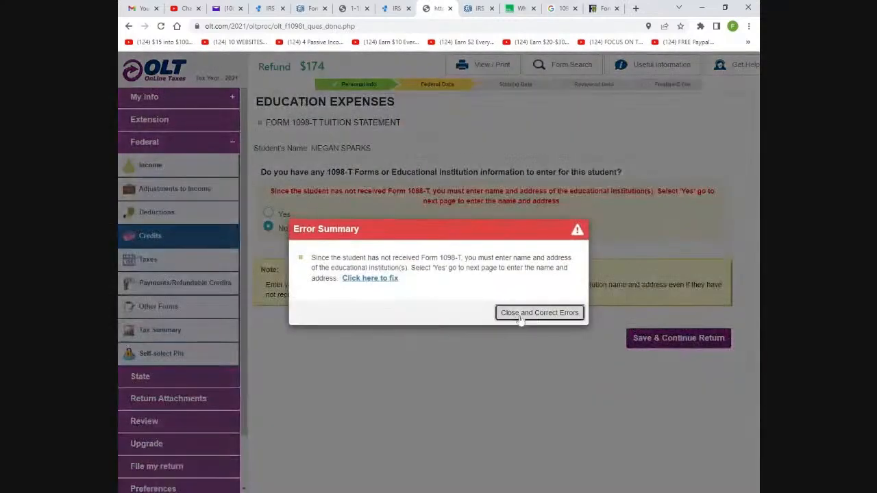
click(545, 366)
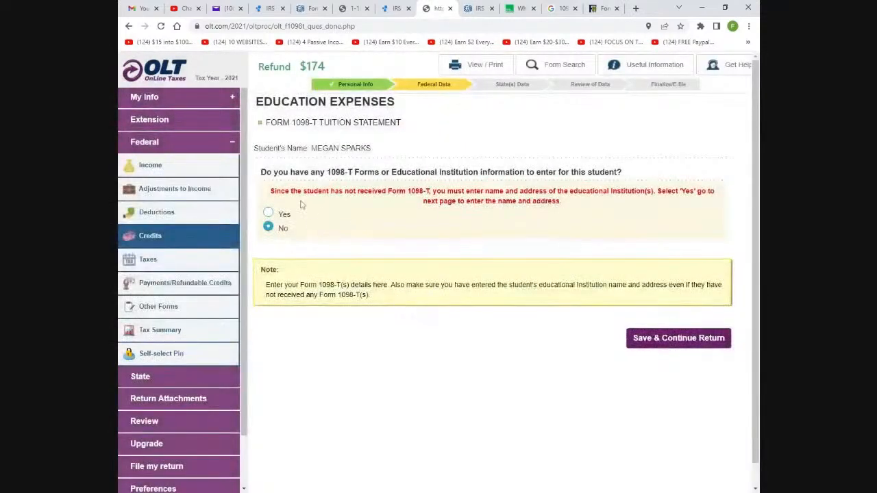
click(268, 213)
click(644, 340)
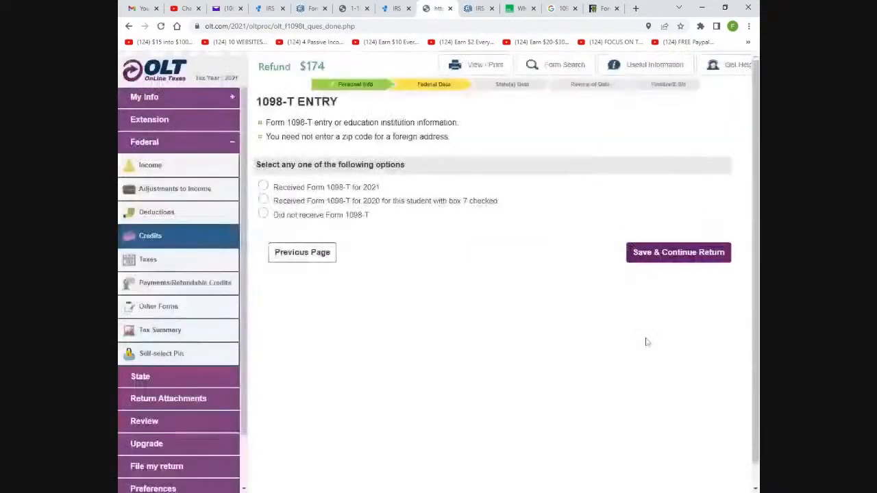
click(263, 214)
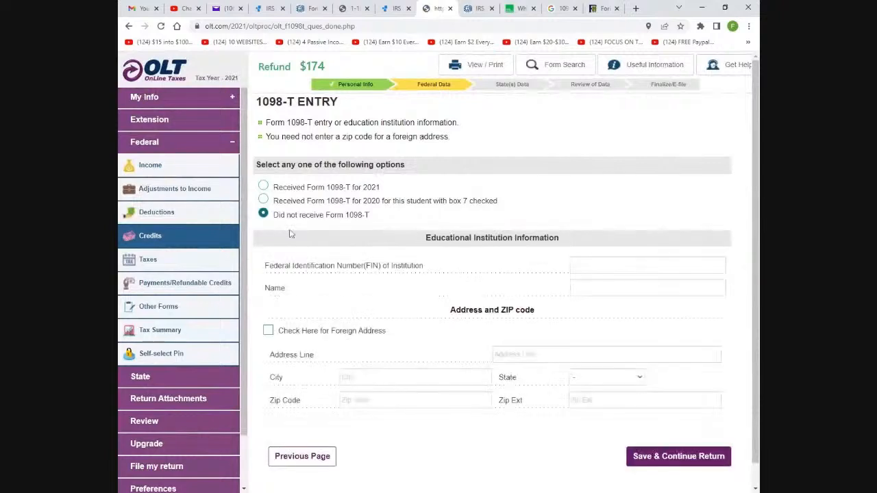
scroll(414, 289, down, 1)
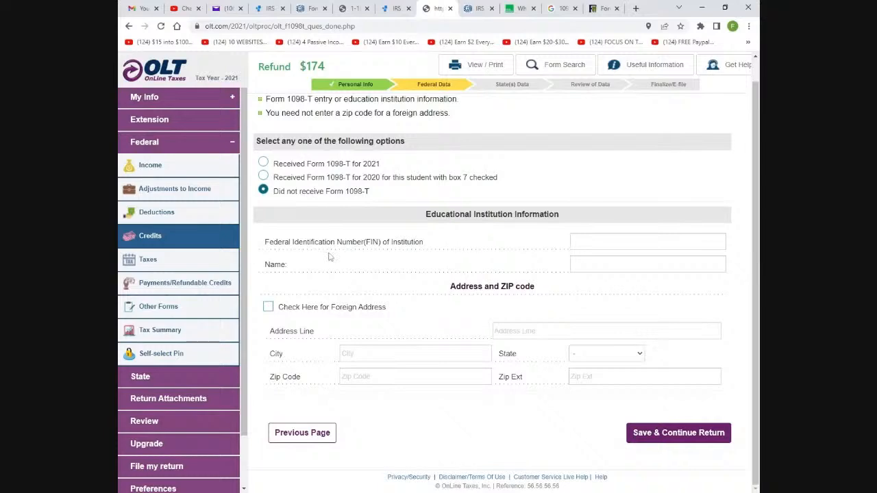
click(302, 432)
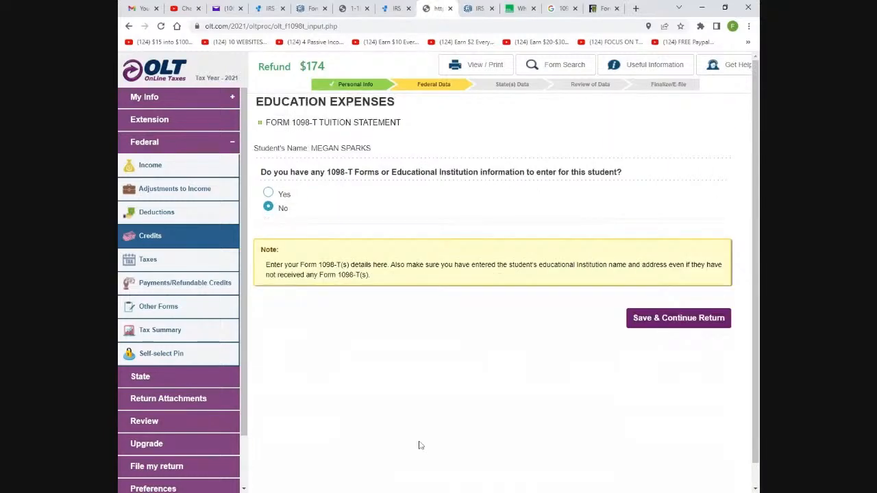
click(180, 237)
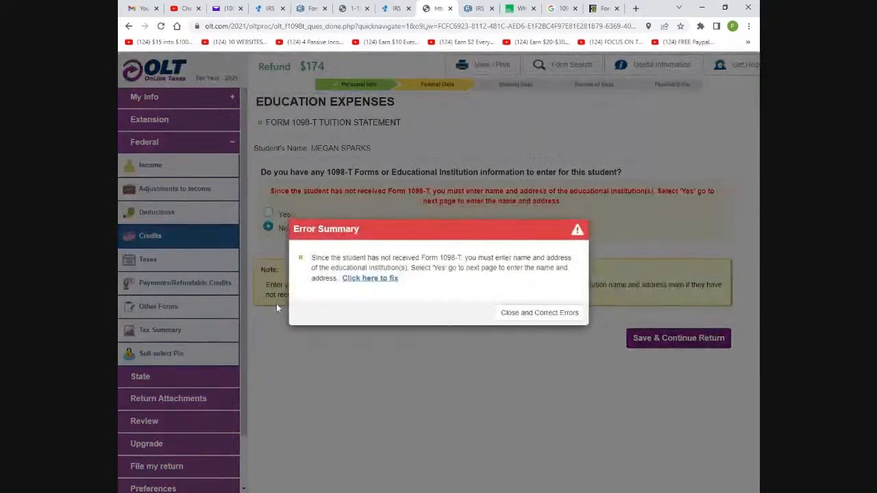
click(525, 315)
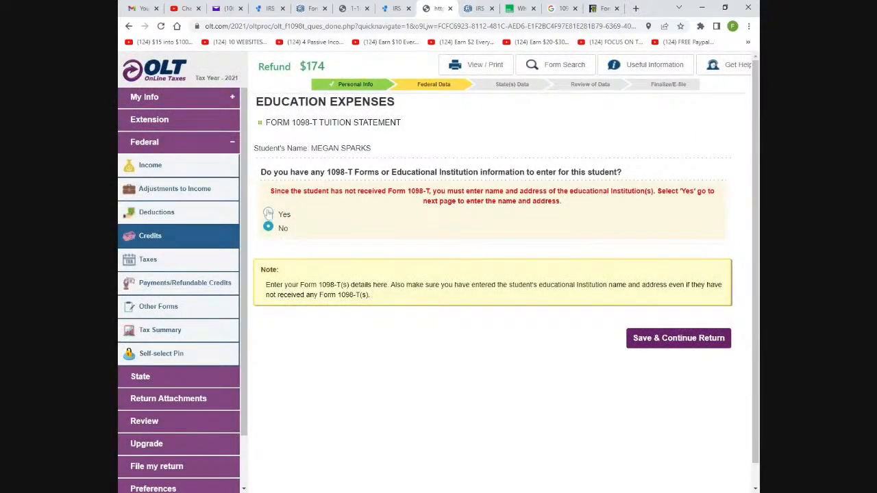
click(268, 214)
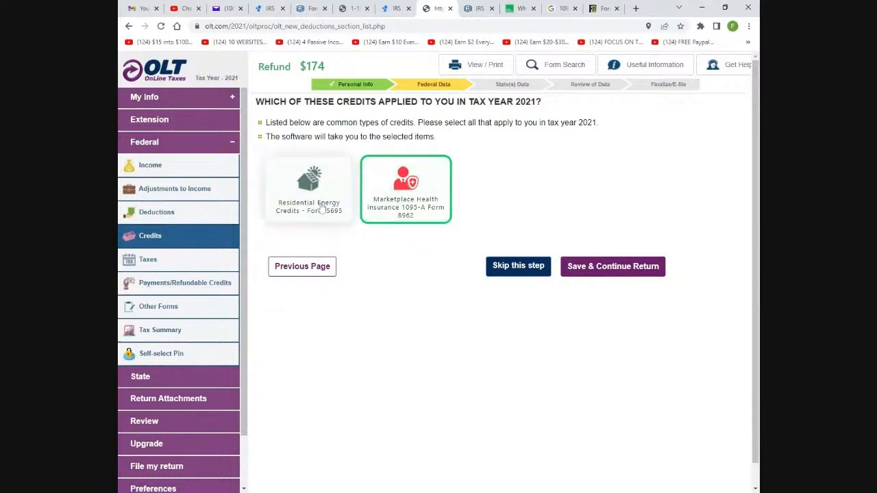
Pick the Marketplace Health Insurance 1095-A Form 8962 card, showing a $174 refund
click(421, 208)
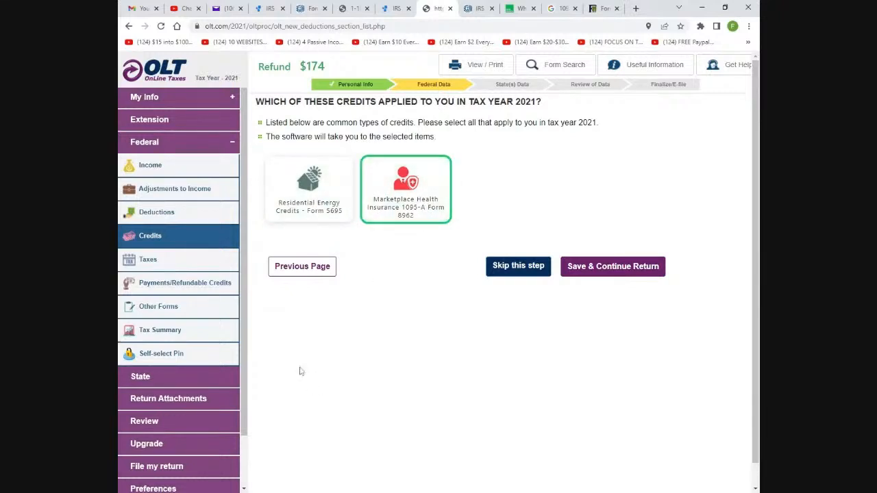
click(171, 492)
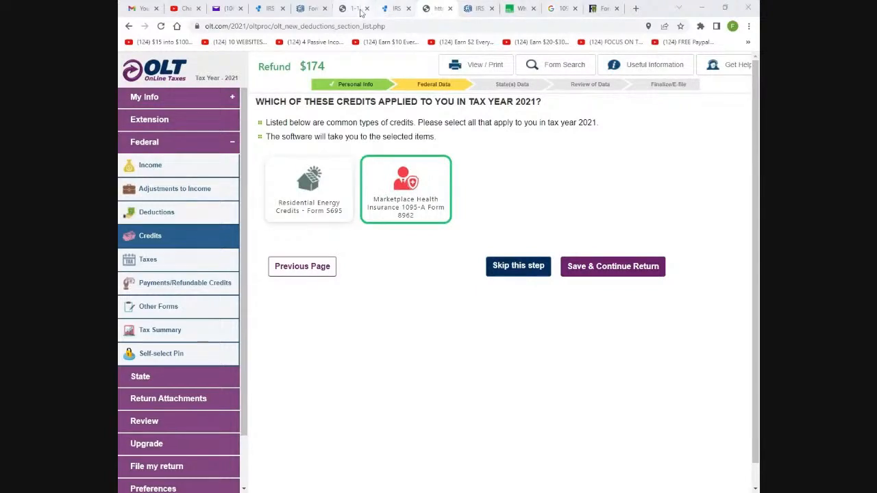
click(358, 10)
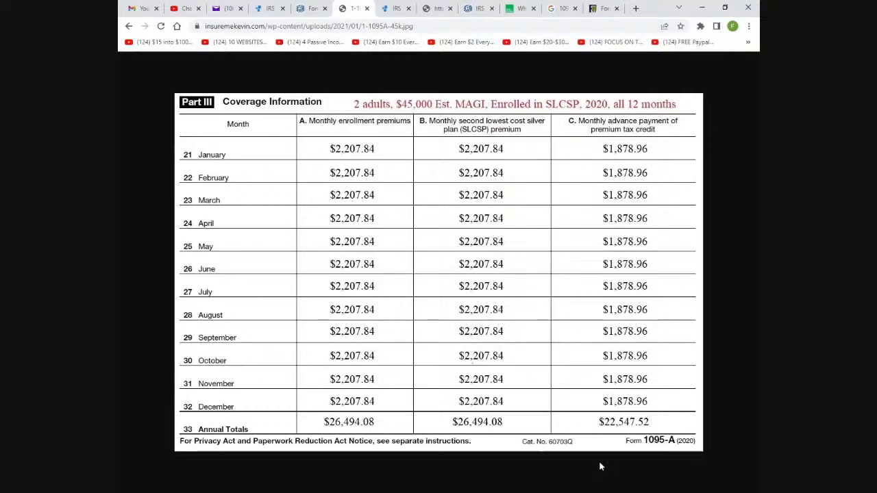
click(436, 9)
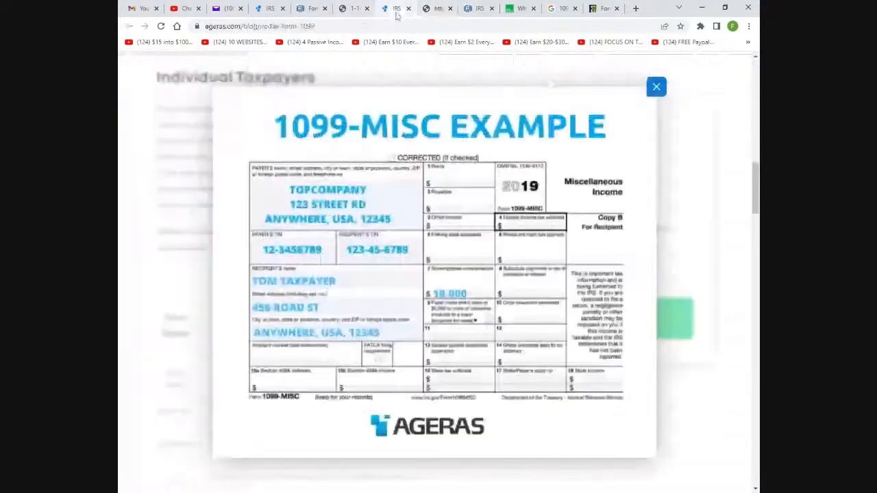
click(396, 10)
click(436, 10)
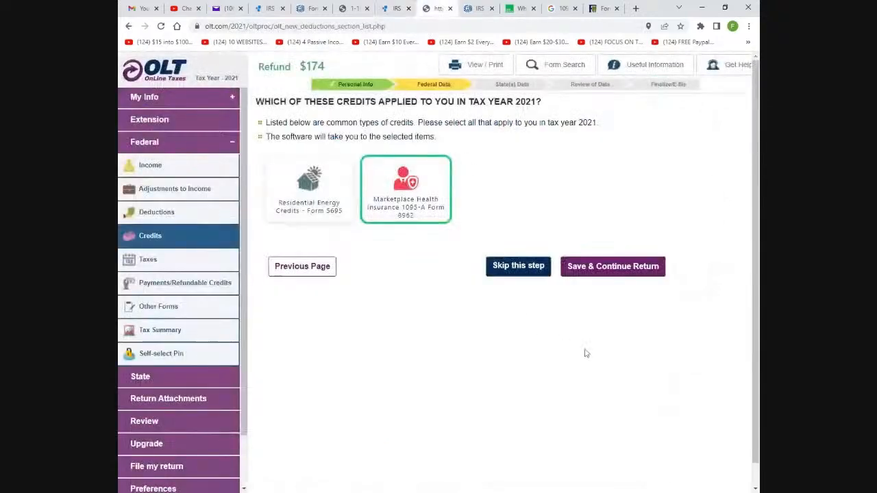
click(626, 268)
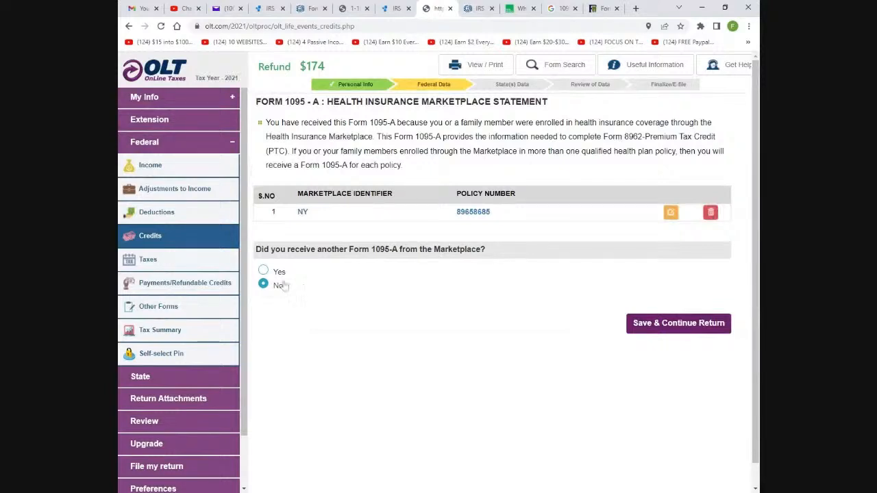
click(263, 271)
click(263, 285)
click(671, 213)
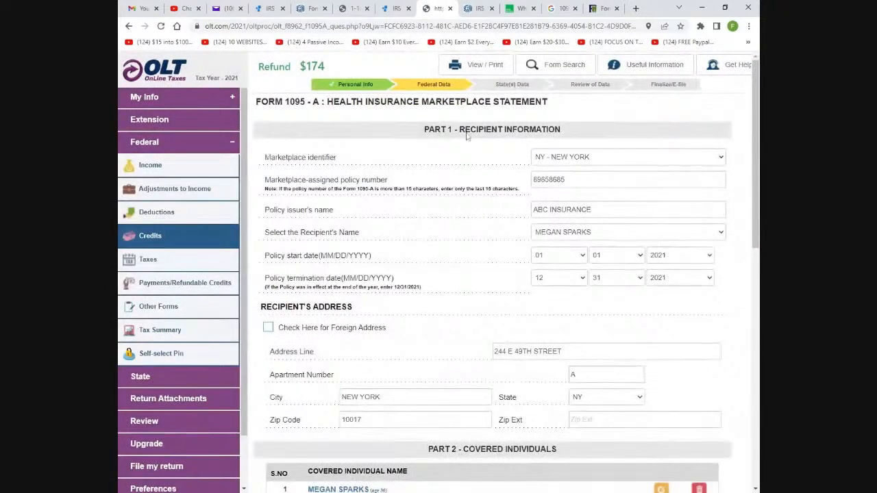
Scroll through Form 1095-A Parts 1–3, checking $275 premiums, $231 SLCSP and $175 advance credit monthly
scroll(492, 275, down, 5)
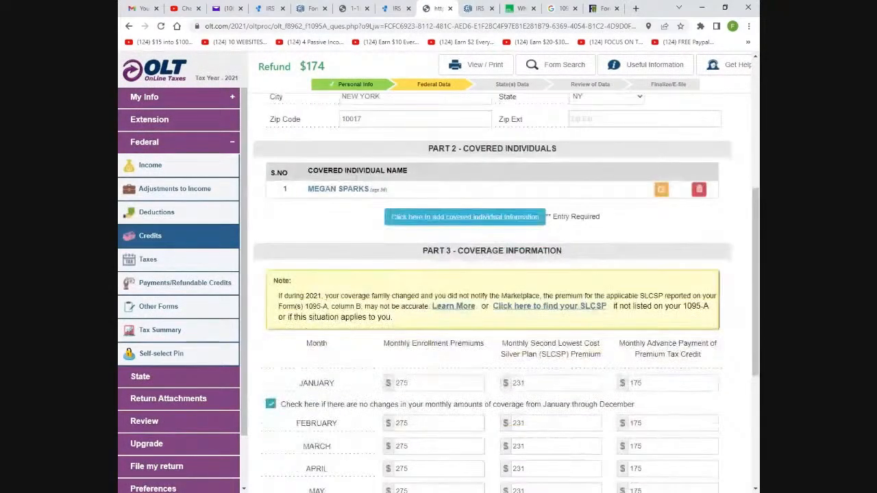
scroll(492, 274, up, 5)
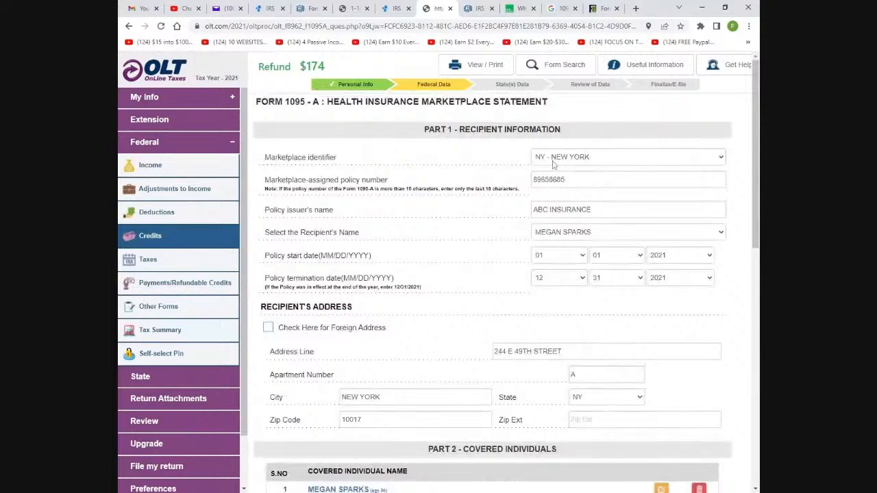
scroll(578, 270, down, 2)
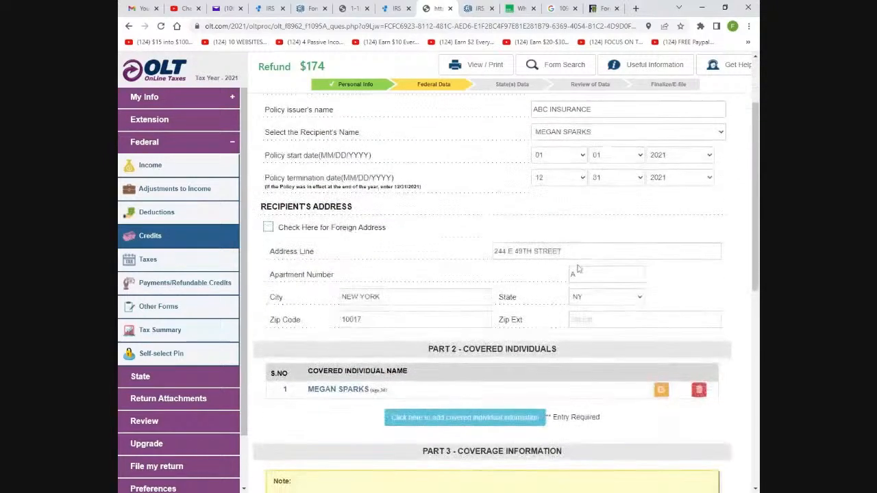
scroll(577, 270, up, 2)
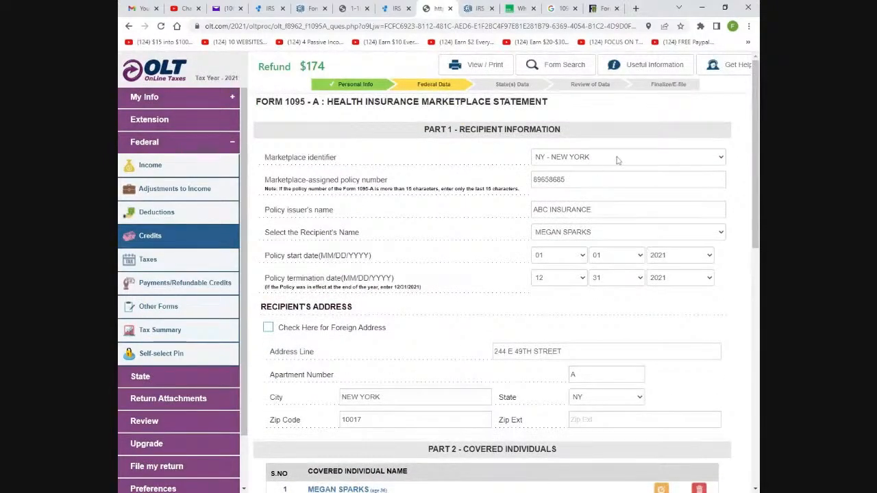
scroll(616, 222, down, 3)
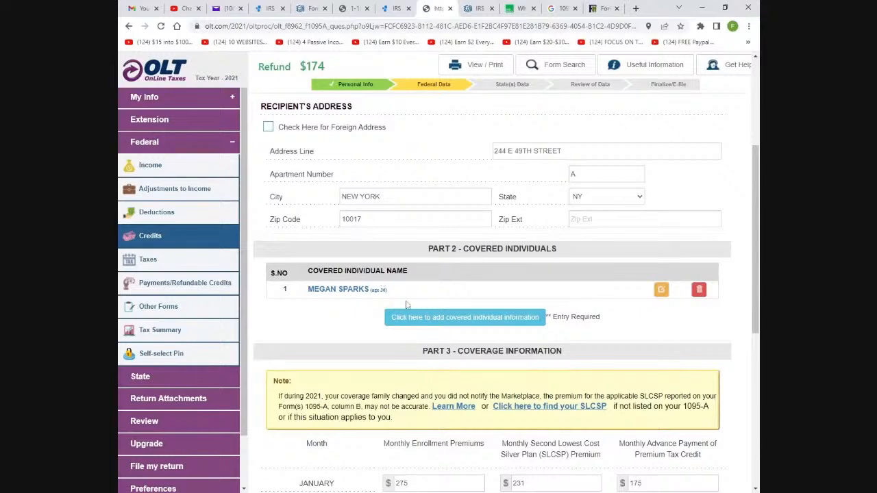
scroll(483, 308, down, 2)
scroll(483, 308, up, 5)
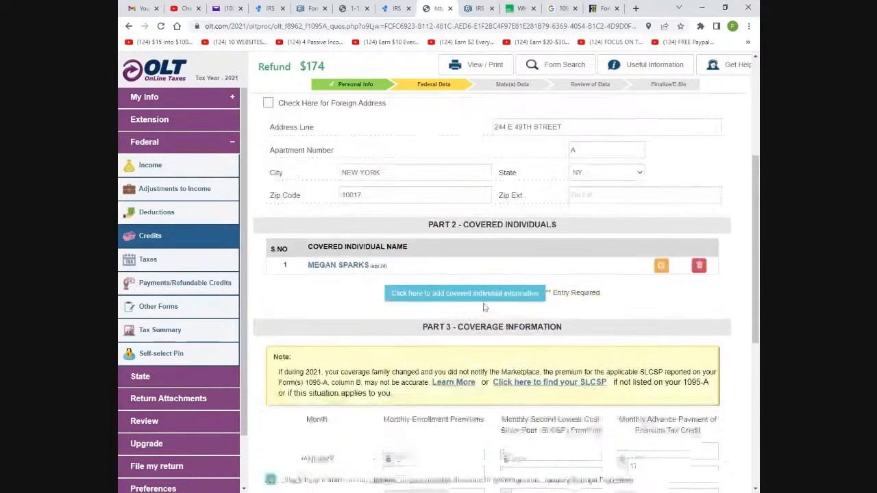
scroll(484, 302, down, 5)
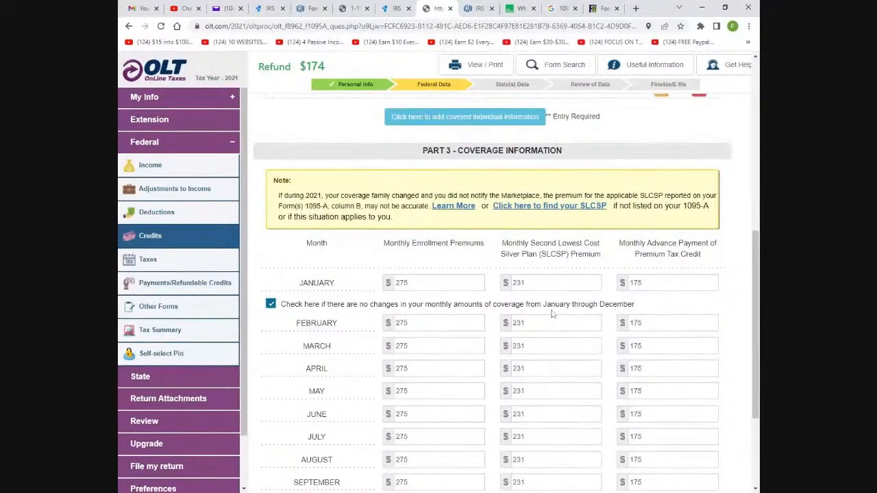
scroll(533, 300, down, 1)
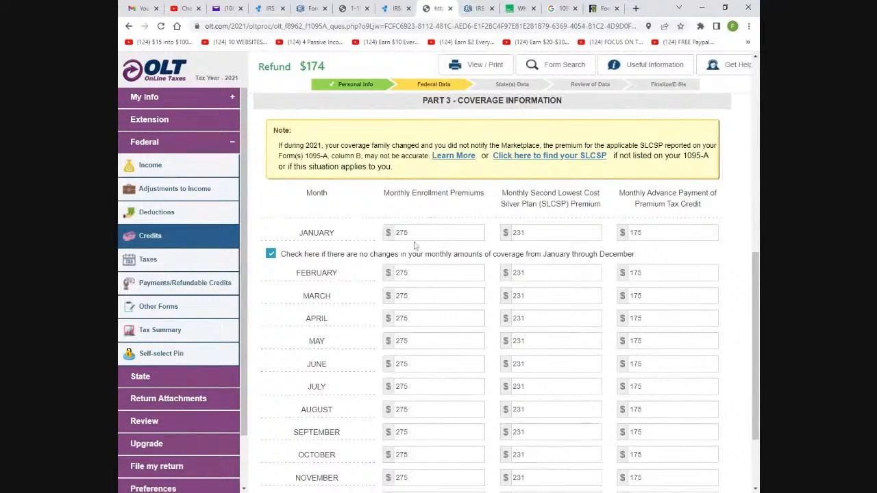
scroll(724, 287, down, 1)
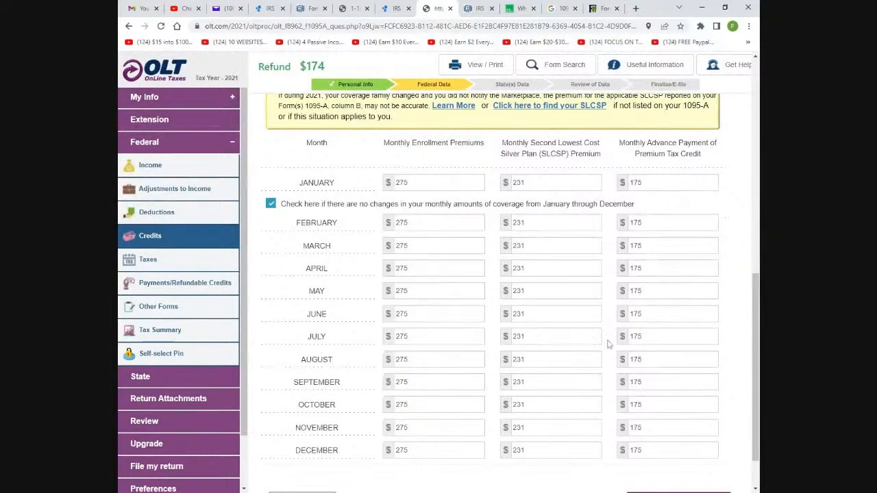
scroll(491, 320, up, 3)
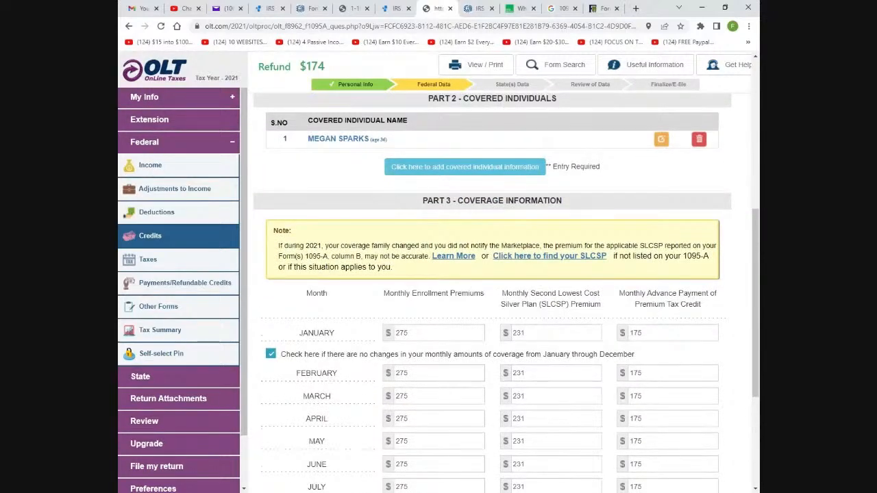
scroll(499, 324, down, 2)
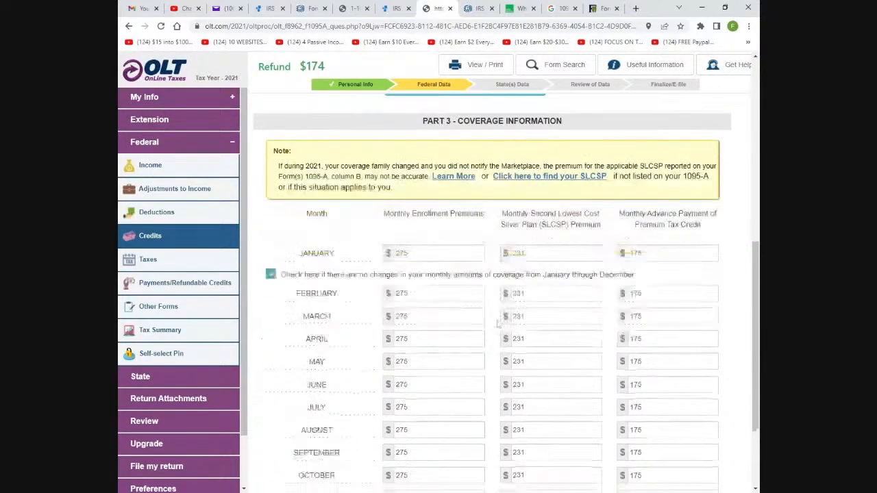
scroll(499, 323, down, 2)
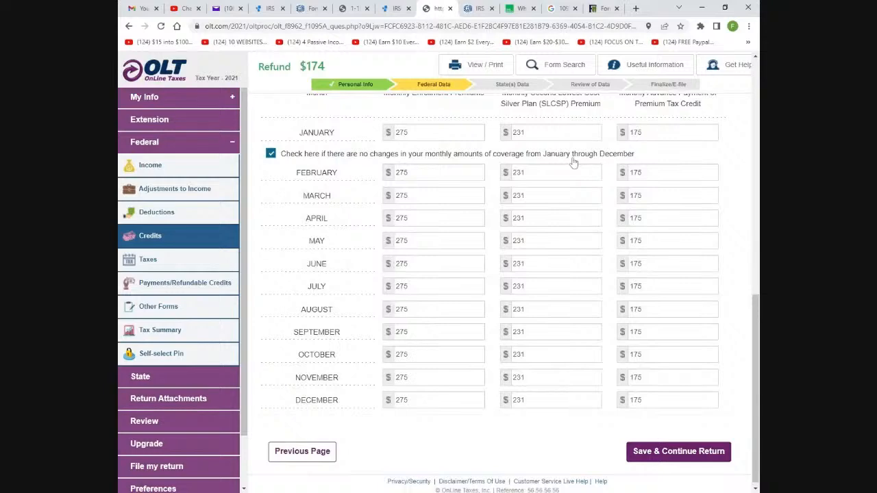
scroll(464, 307, up, 3)
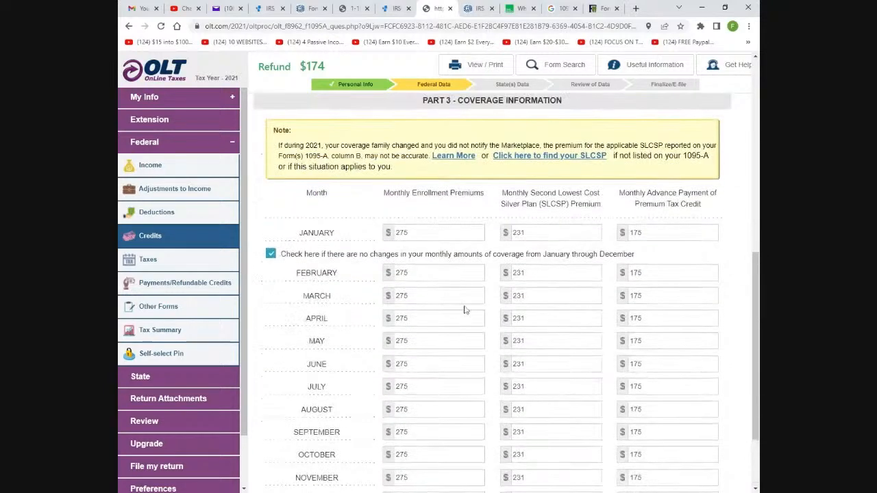
scroll(464, 308, down, 3)
scroll(464, 308, up, 2)
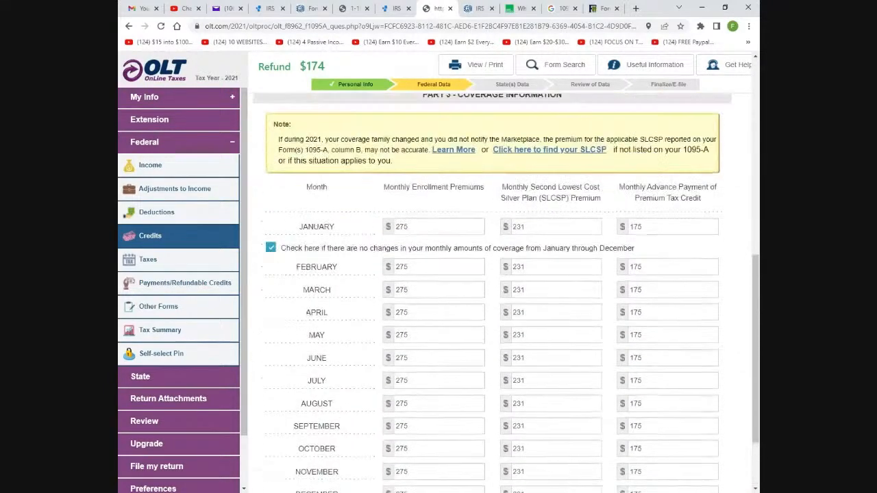
scroll(506, 293, down, 2)
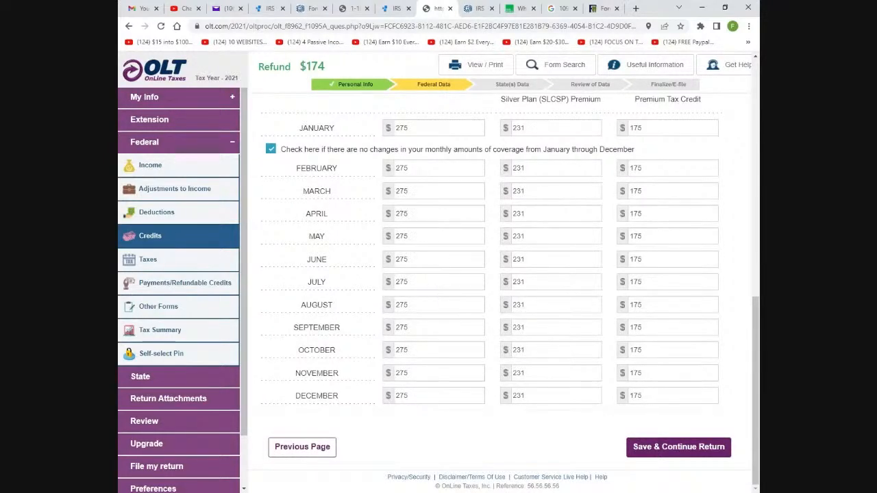
scroll(432, 292, up, 5)
scroll(456, 304, up, 1)
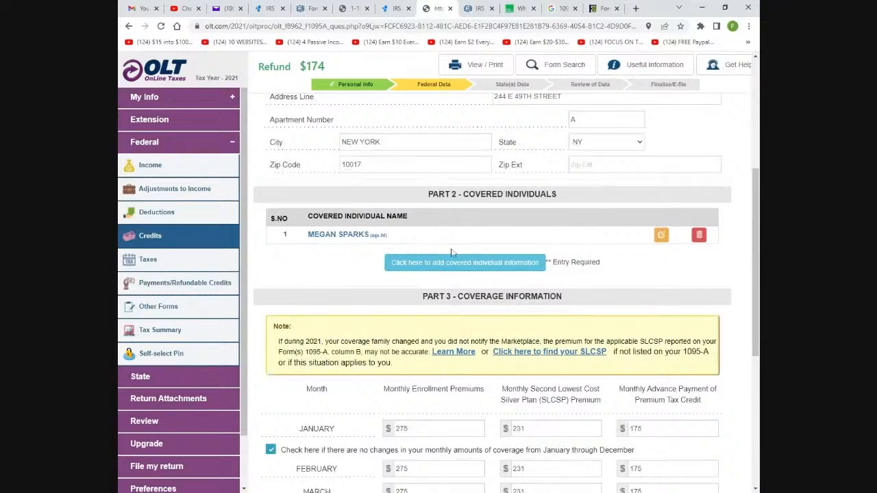
scroll(476, 288, up, 5)
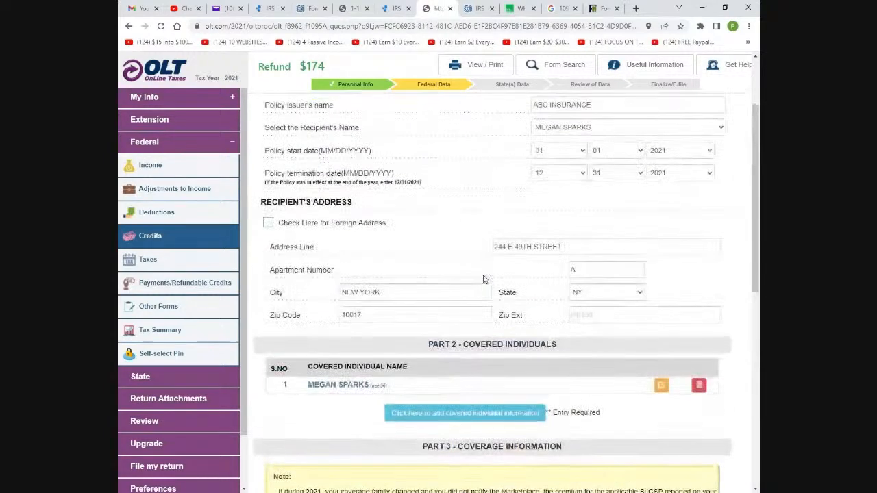
scroll(482, 279, down, 8)
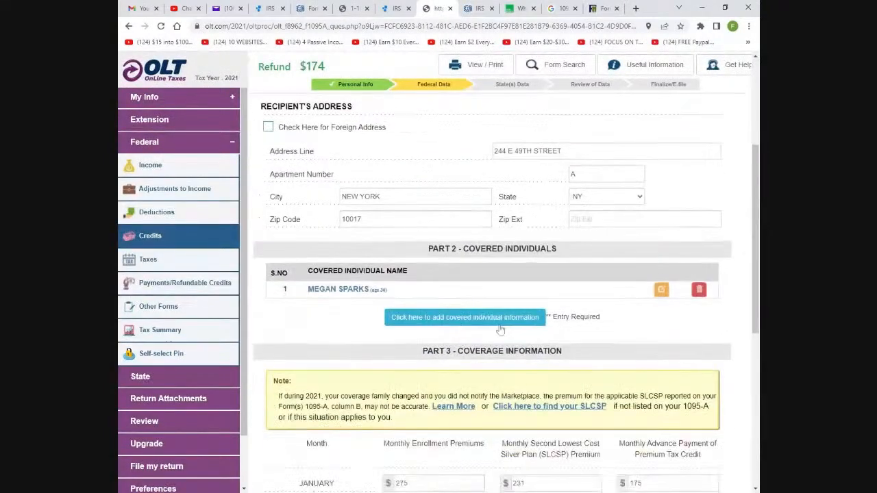
scroll(499, 329, up, 3)
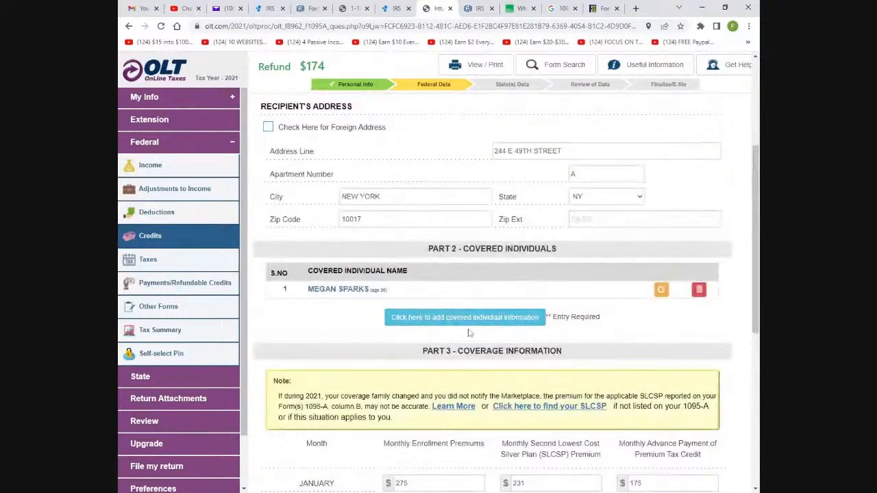
scroll(500, 329, down, 2)
scroll(492, 294, down, 6)
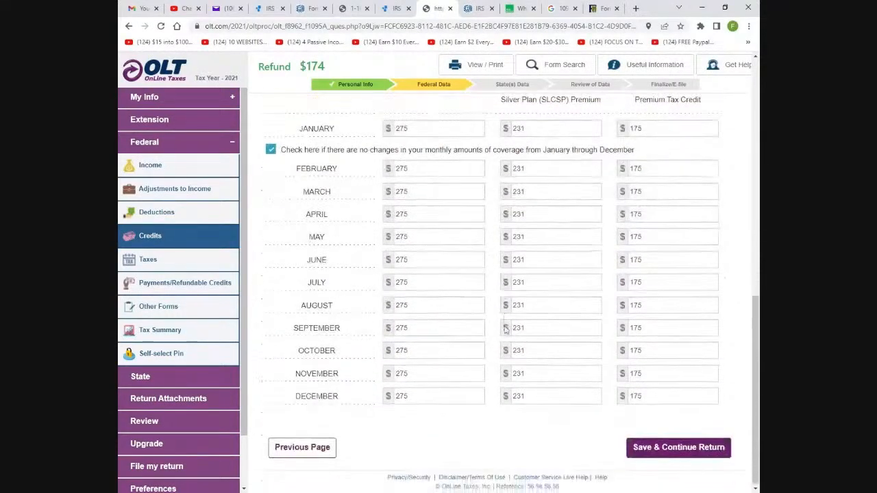
scroll(492, 295, up, 2)
scroll(492, 294, up, 1)
scroll(492, 294, down, 3)
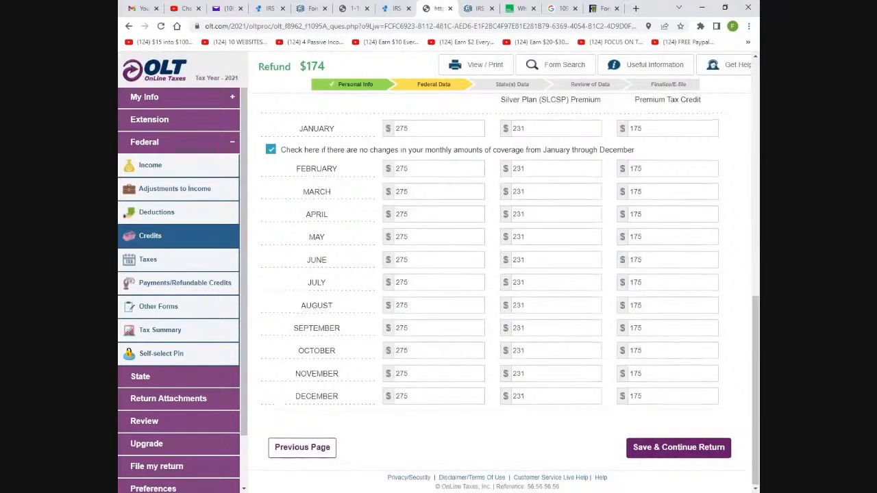
scroll(492, 295, up, 3)
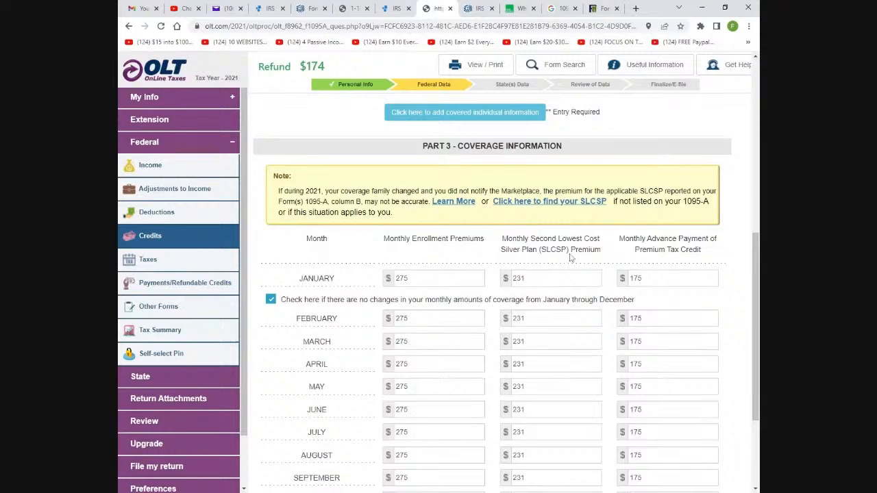
scroll(571, 257, down, 3)
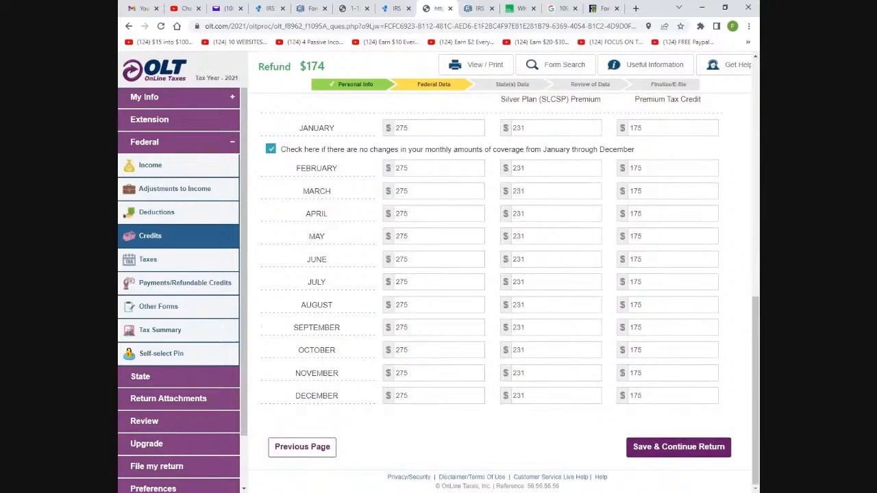
scroll(579, 274, up, 3)
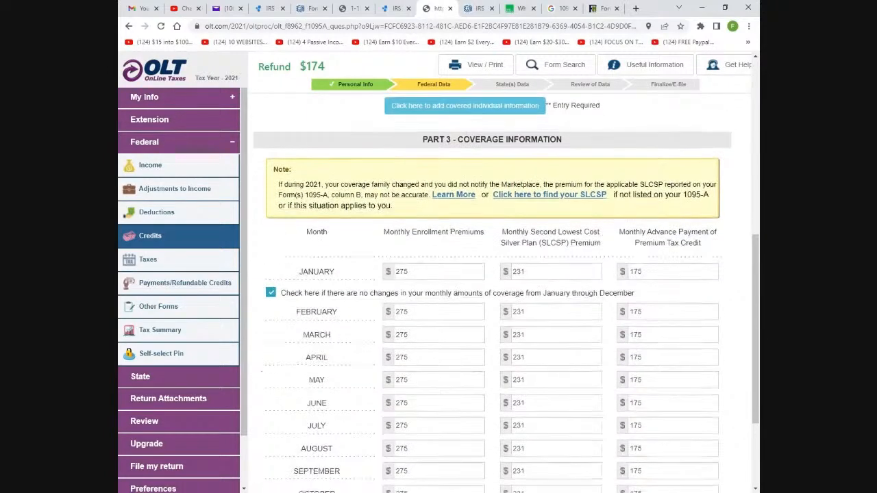
scroll(492, 288, down, 1)
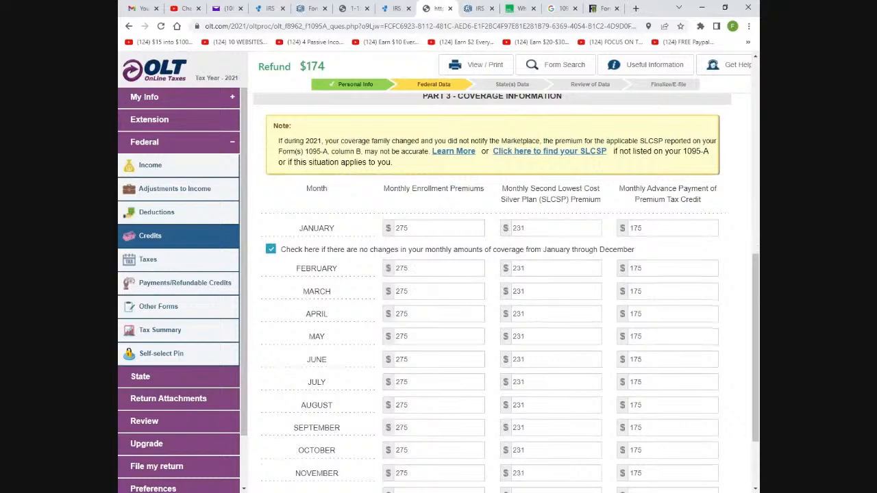
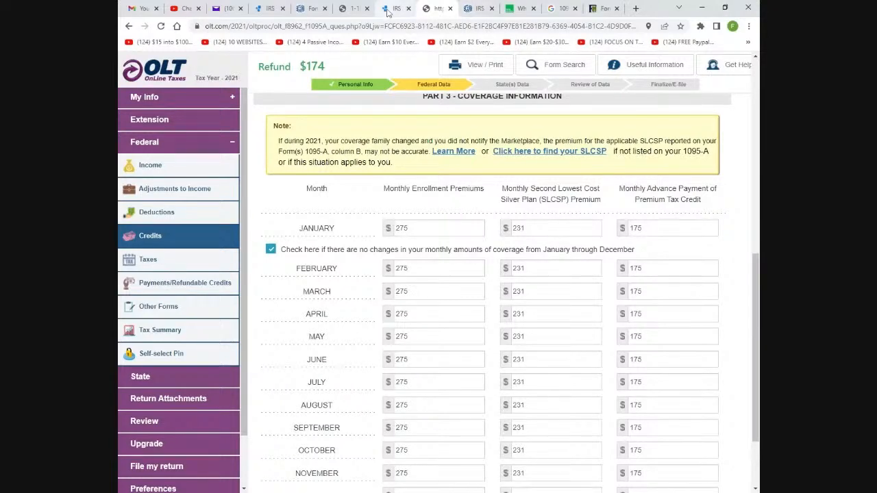
Compare the sample Form 1095-A image against the OLT coverage information form
click(387, 9)
click(353, 8)
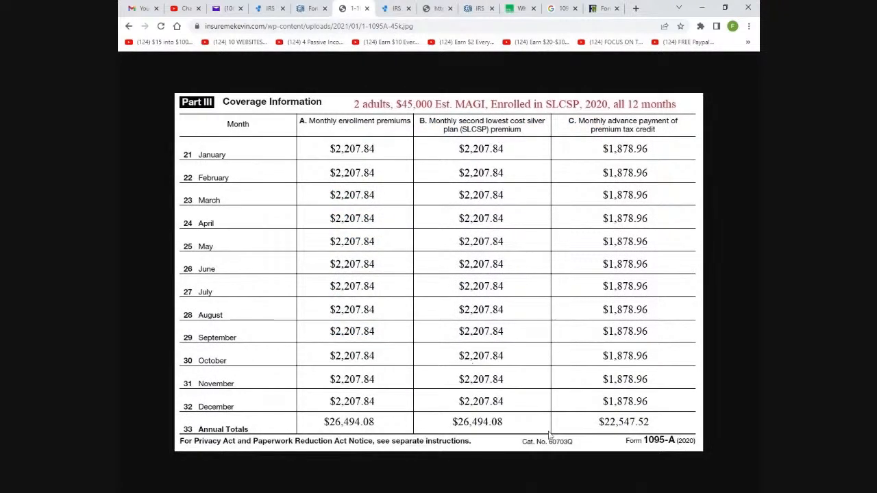
click(438, 9)
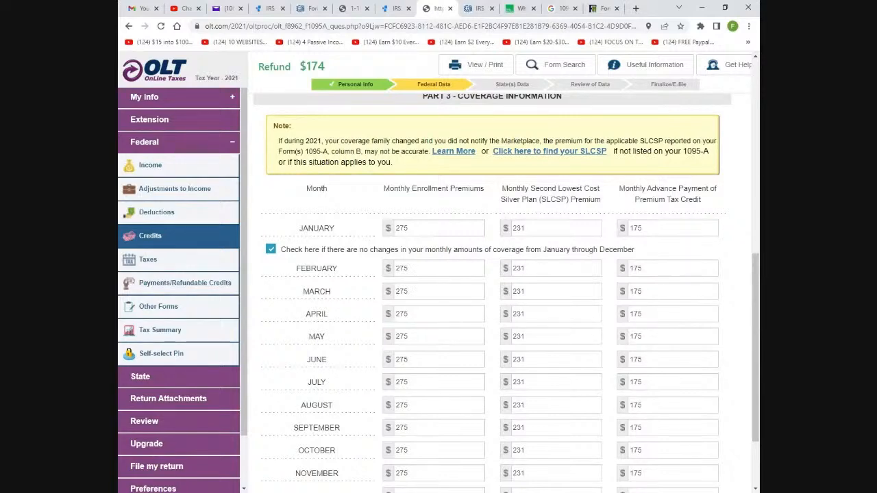
click(352, 8)
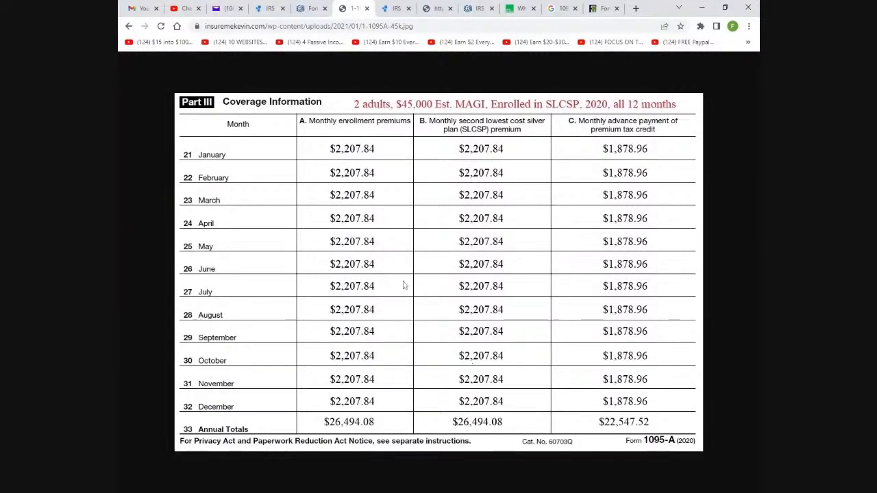
click(396, 9)
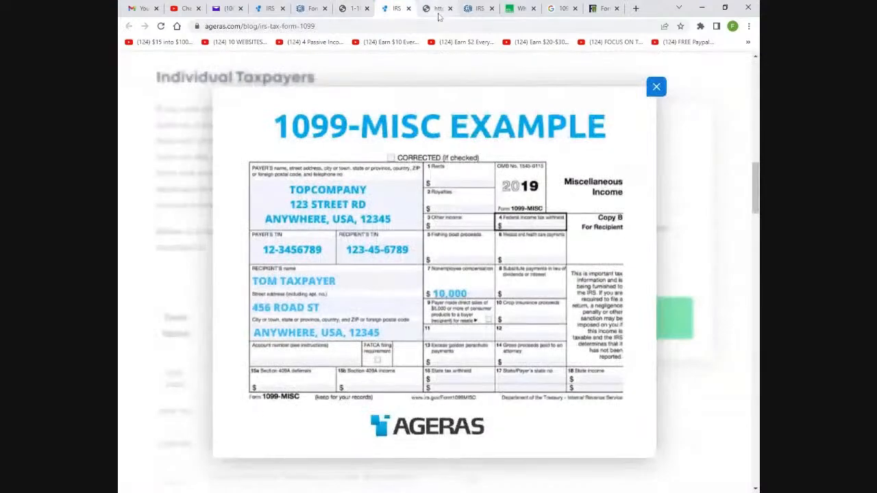
click(435, 8)
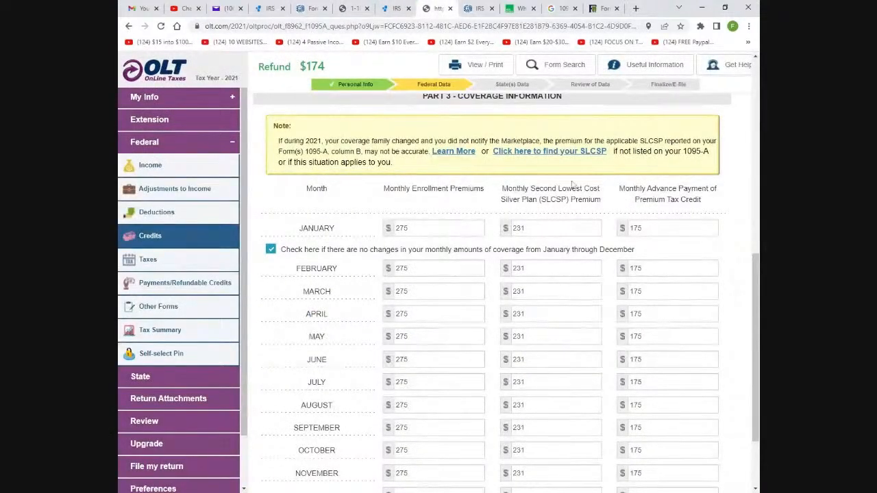
Minimize StreamYard to reveal HealthCare.gov's tax tool and start the Form 8962 premium tax credit path
click(530, 156)
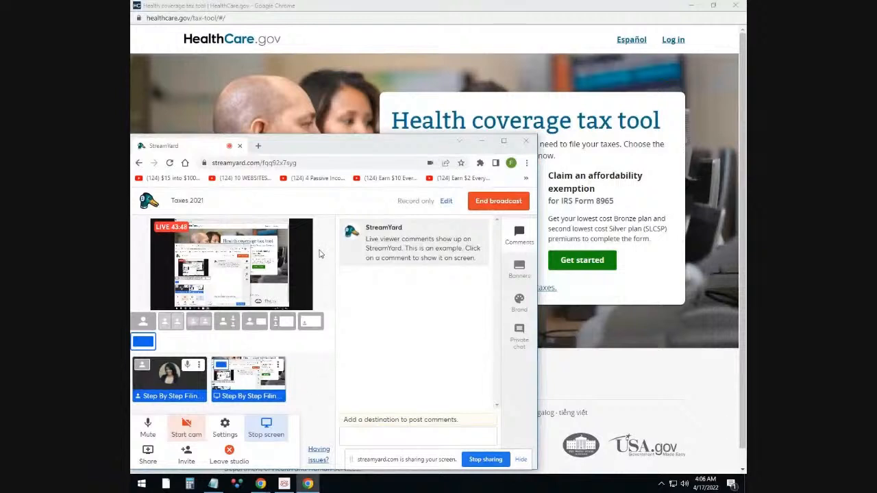
click(482, 144)
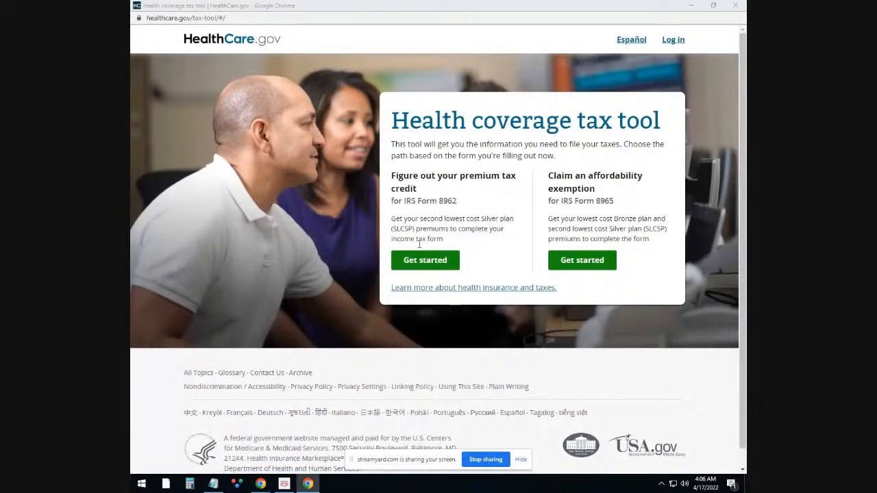
mouse_move(265, 487)
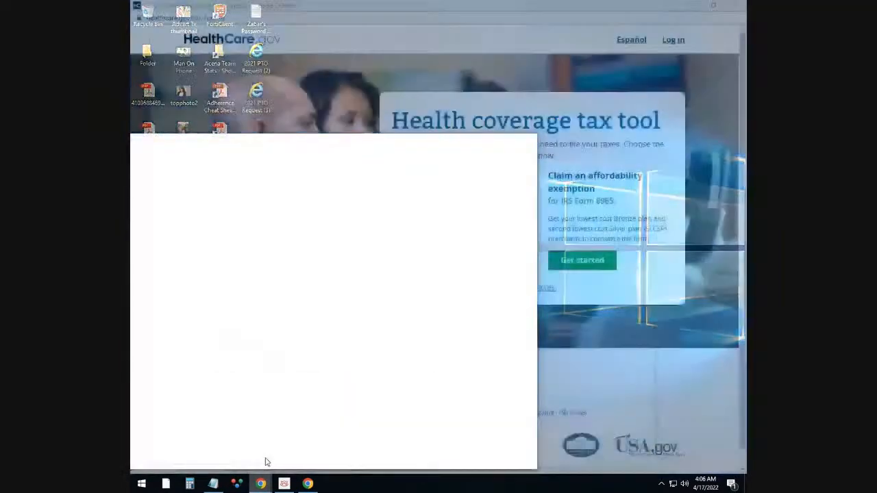
click(267, 462)
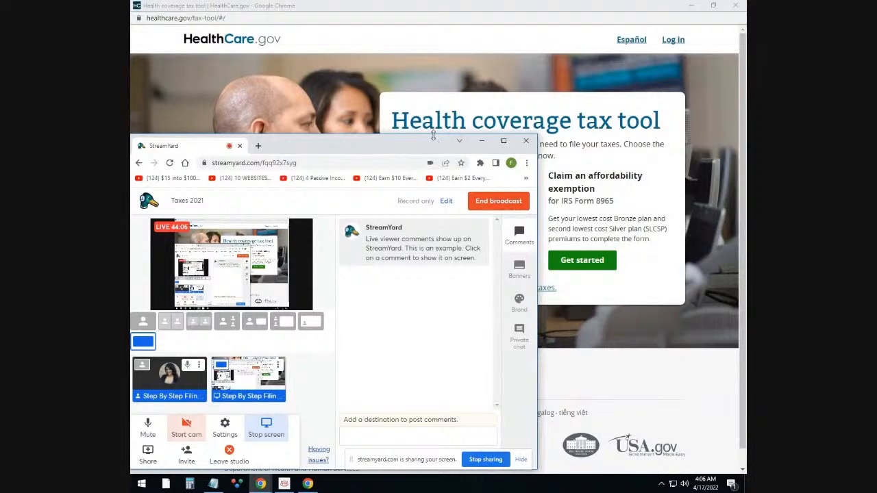
drag(431, 140, 394, 331)
click(482, 338)
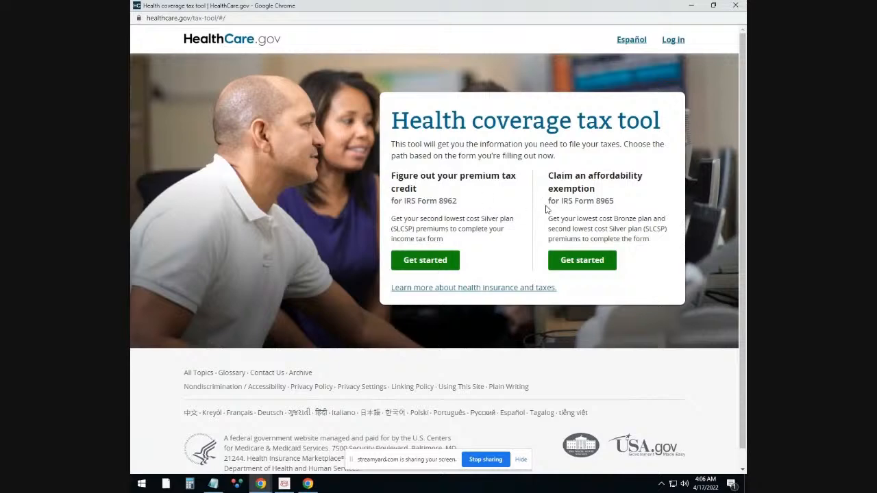
click(431, 262)
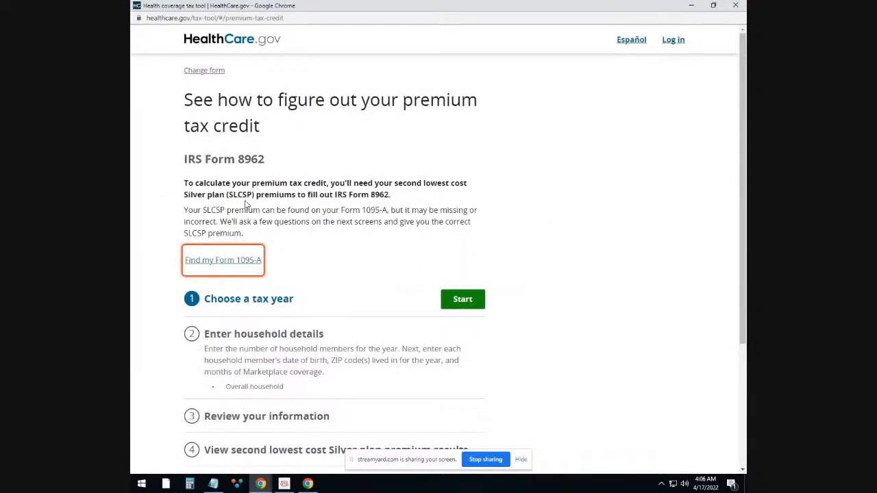
Choose 2021 and New York to get monthly SLCSP premiums of $432.34 for January–December
scroll(295, 222, down, 3)
click(455, 127)
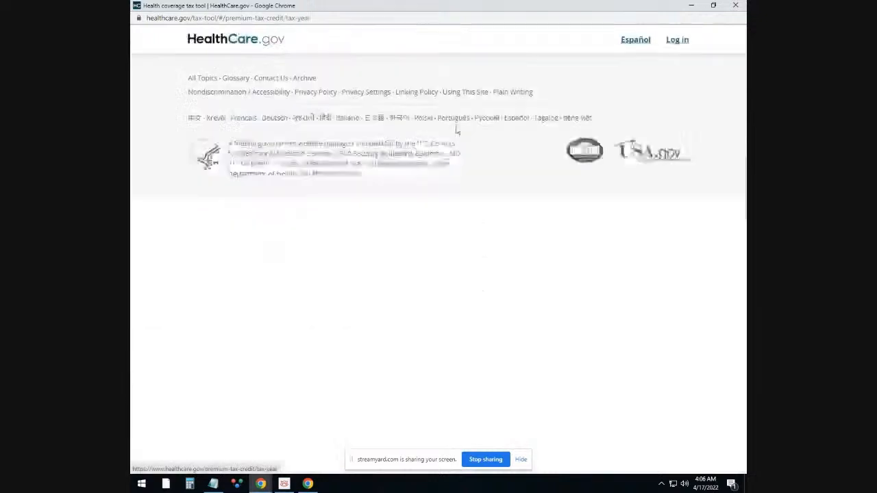
scroll(294, 296, down, 2)
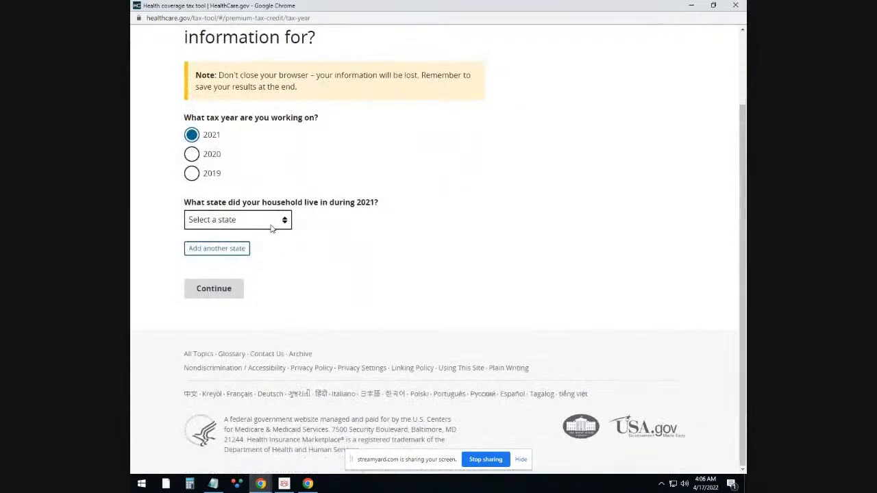
click(288, 220)
scroll(266, 312, down, 5)
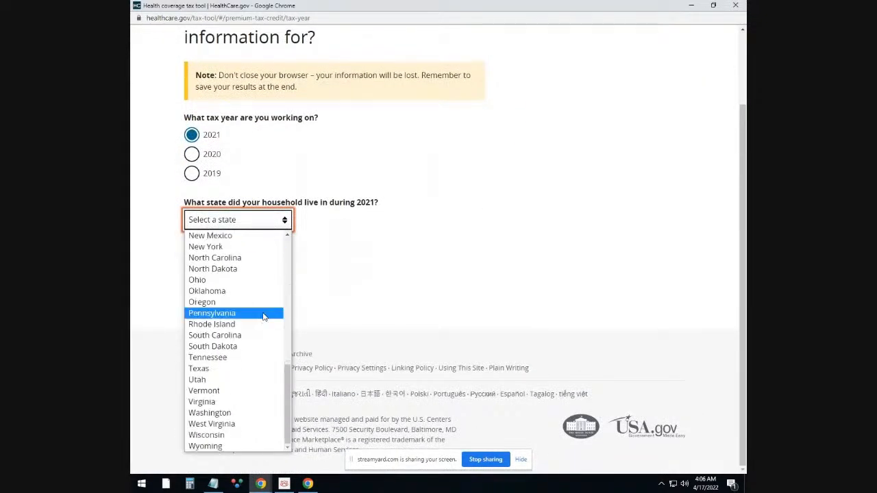
click(223, 248)
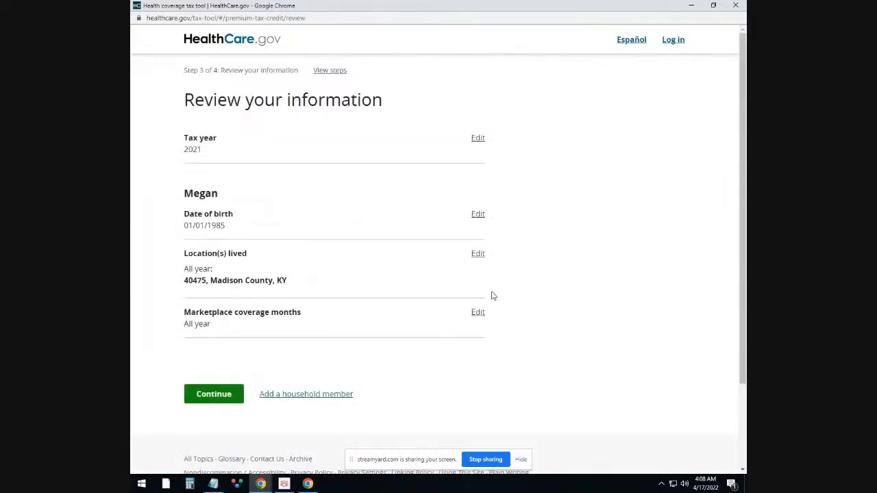
click(224, 400)
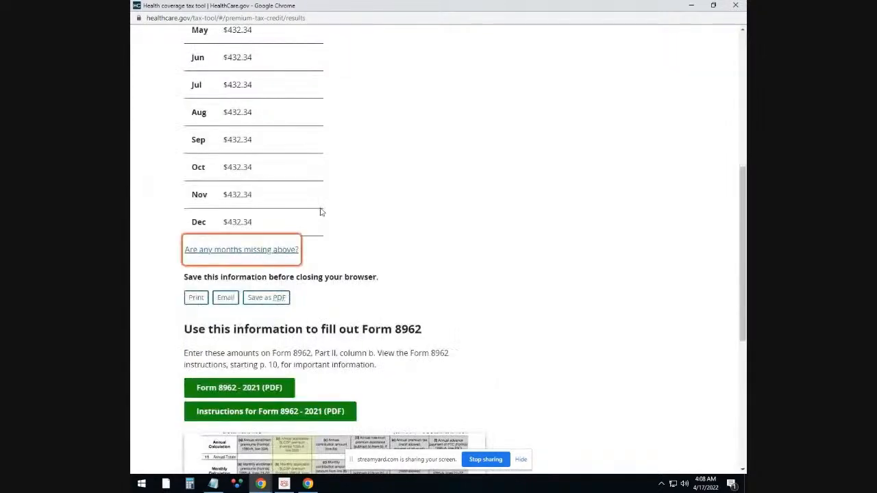
scroll(326, 219, up, 4)
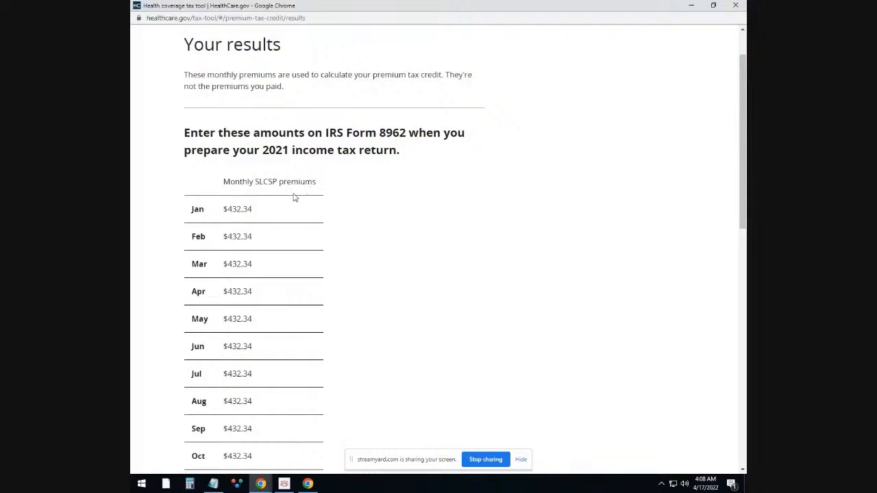
scroll(285, 258, down, 2)
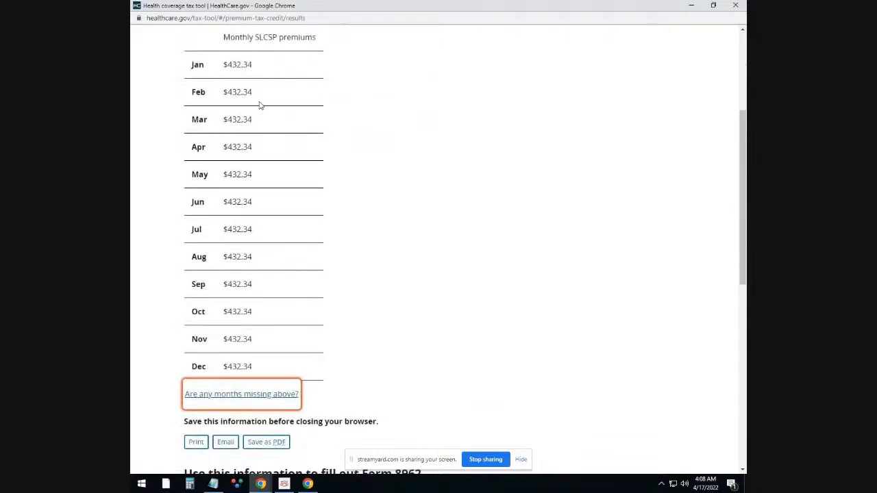
scroll(271, 218, up, 1)
scroll(271, 217, up, 1)
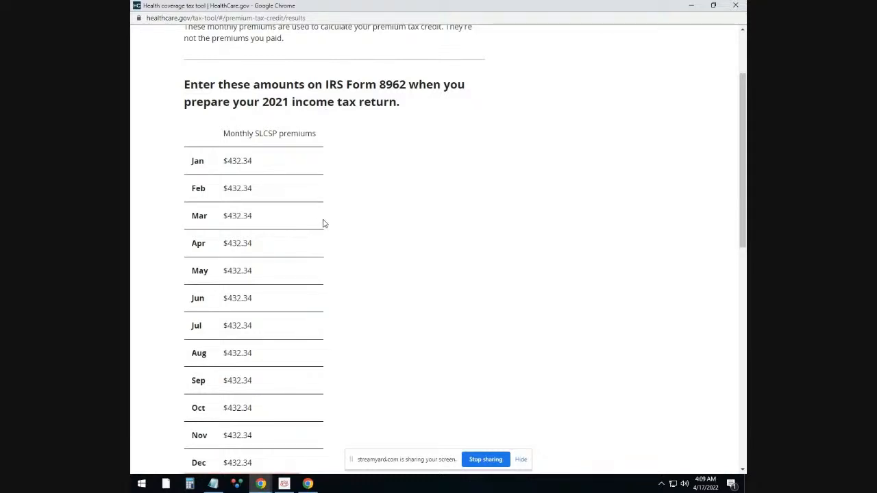
mouse_move(263, 487)
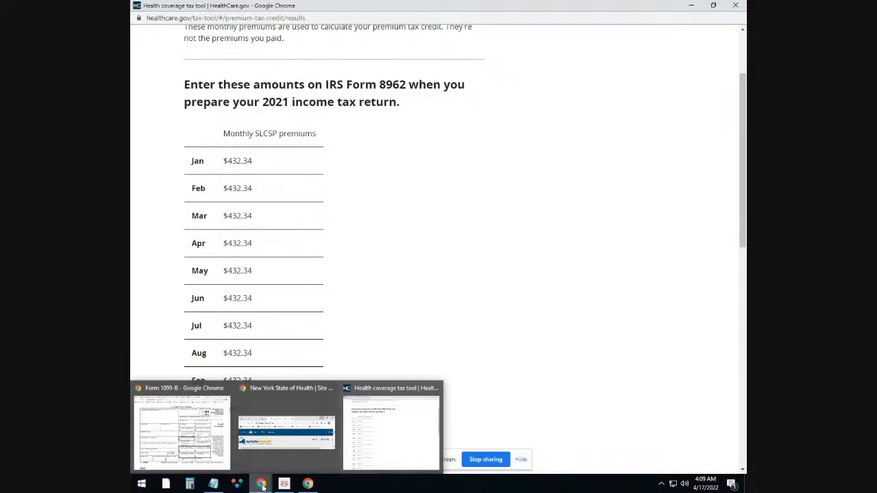
Switch back to the OLT coverage form and close the HealthCare.gov tax tool window
click(221, 447)
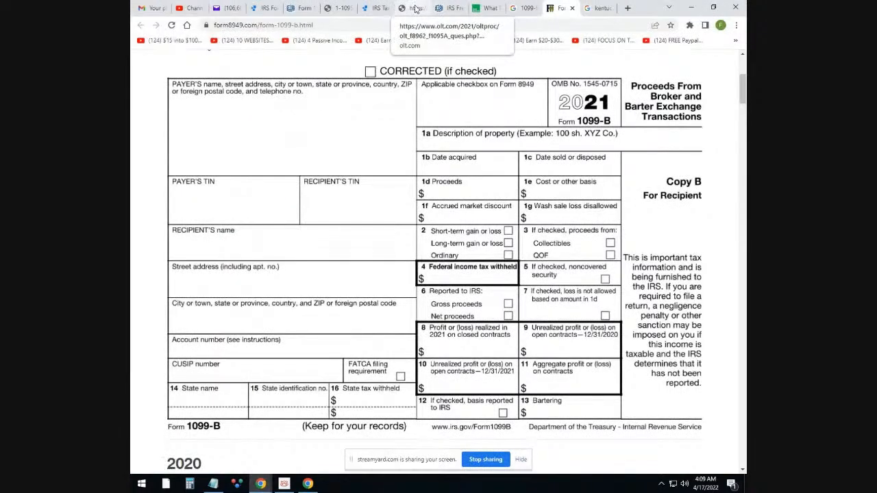
click(415, 9)
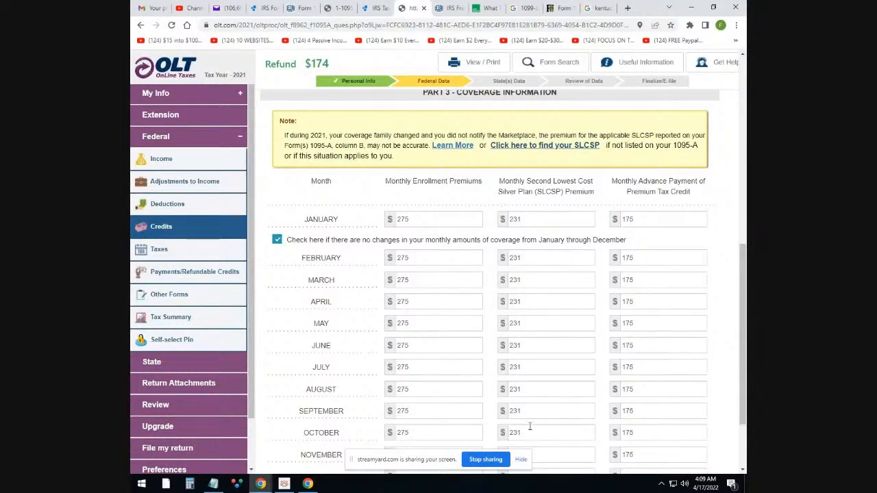
mouse_move(261, 486)
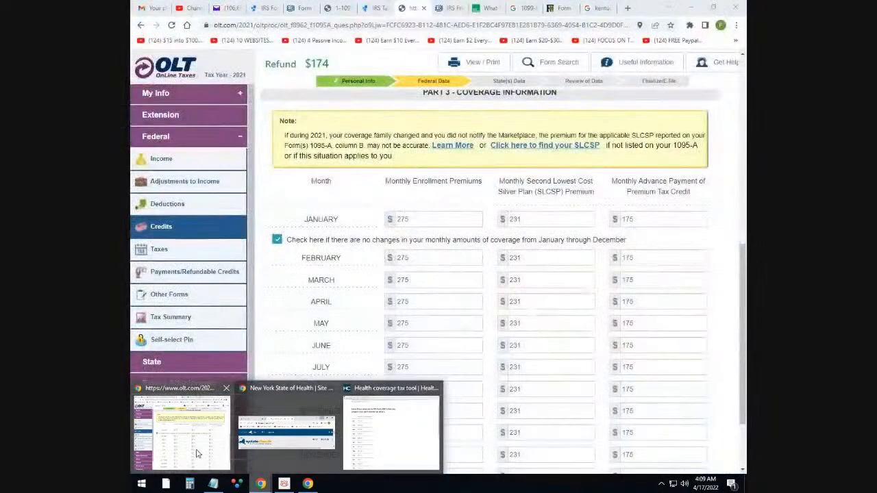
click(196, 453)
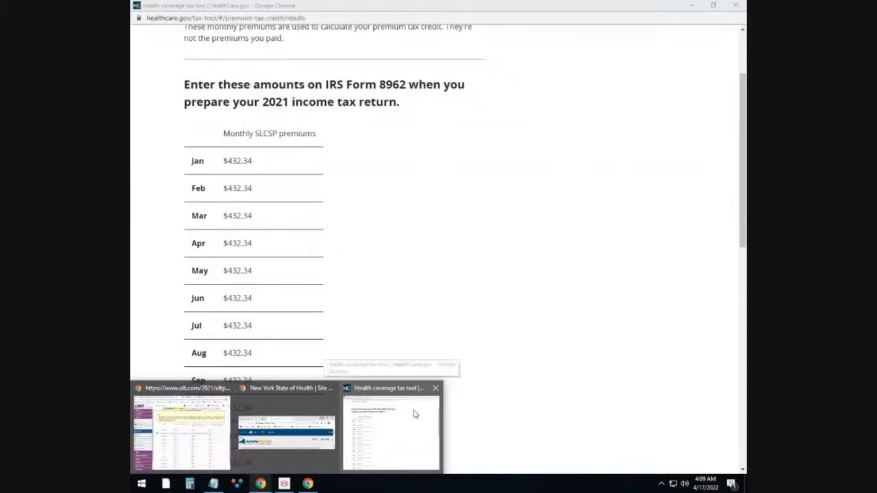
click(435, 388)
Enlarge the StreamYard window and stop sharing the screen in the live stream
click(305, 457)
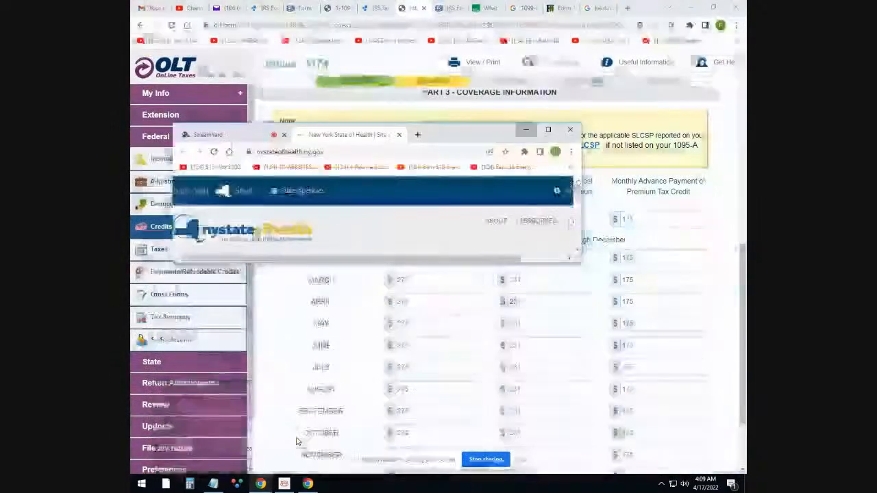
click(226, 134)
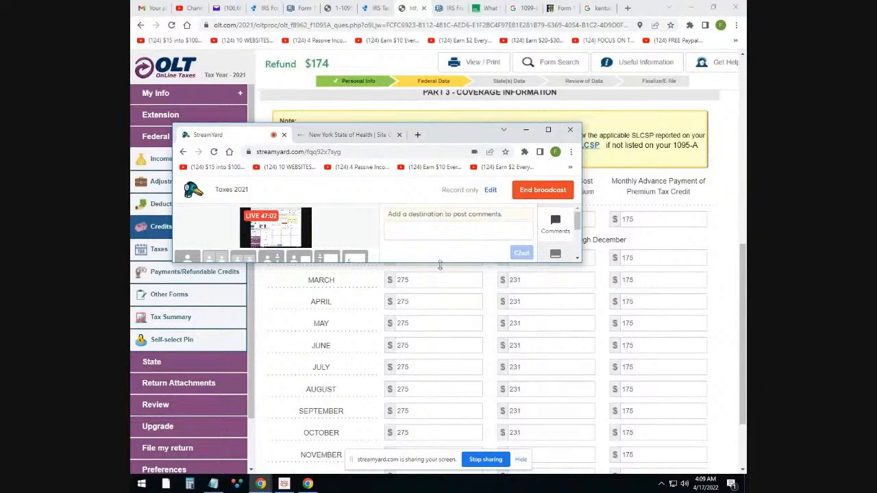
drag(440, 263, 401, 418)
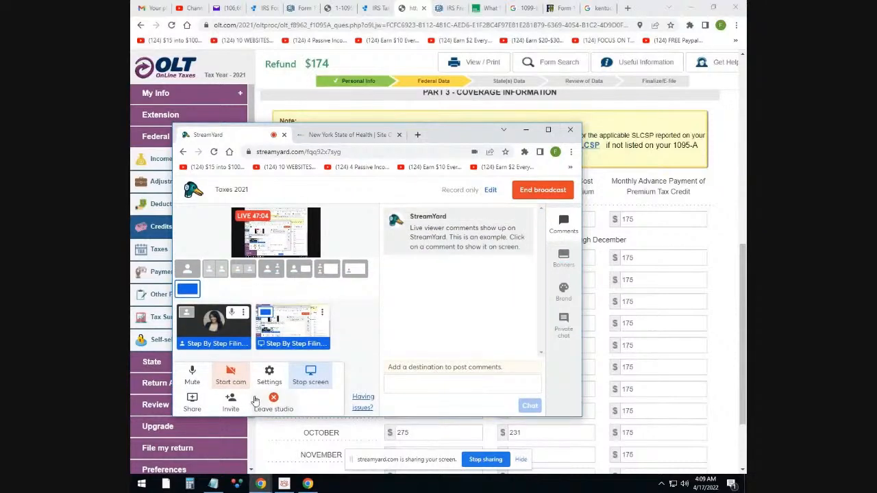
click(310, 379)
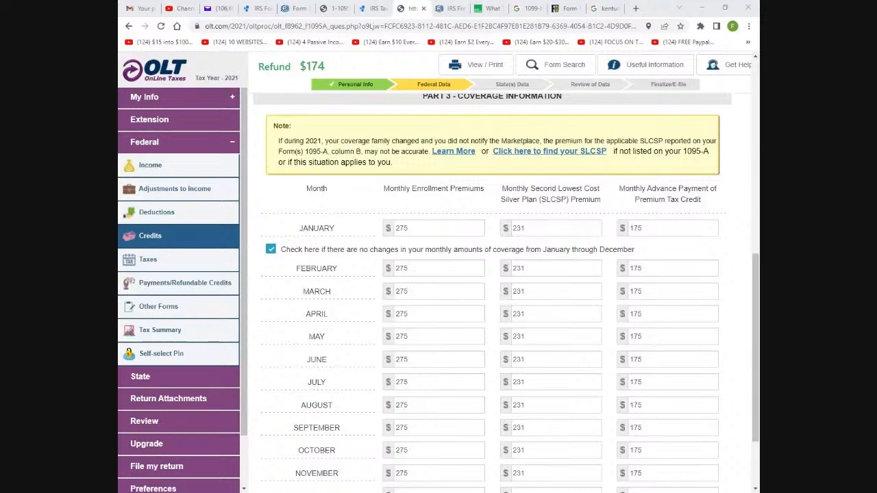
Glance at the IRS Free File and H&R Block tabs, then save the 1095-A monthly amounts in OLT
click(449, 9)
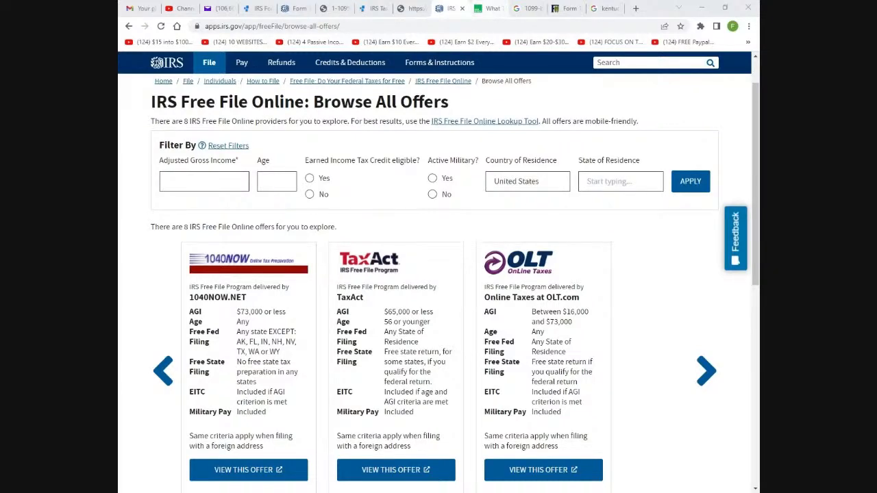
click(490, 13)
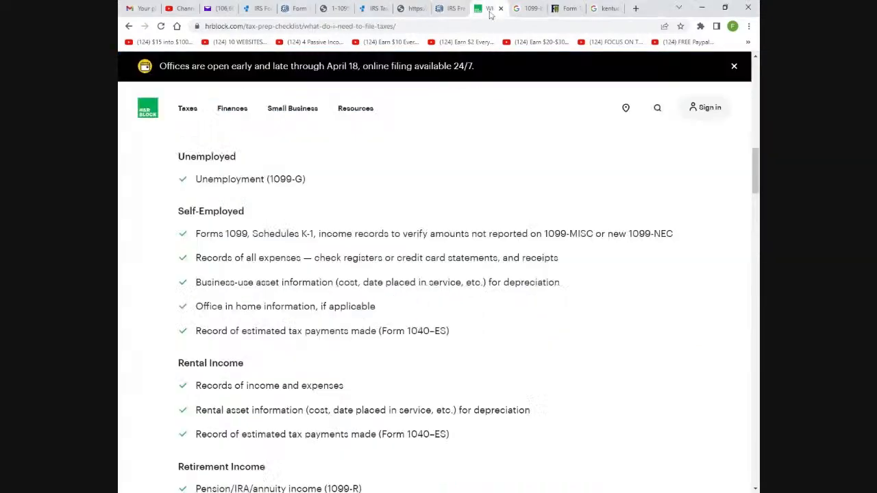
click(450, 9)
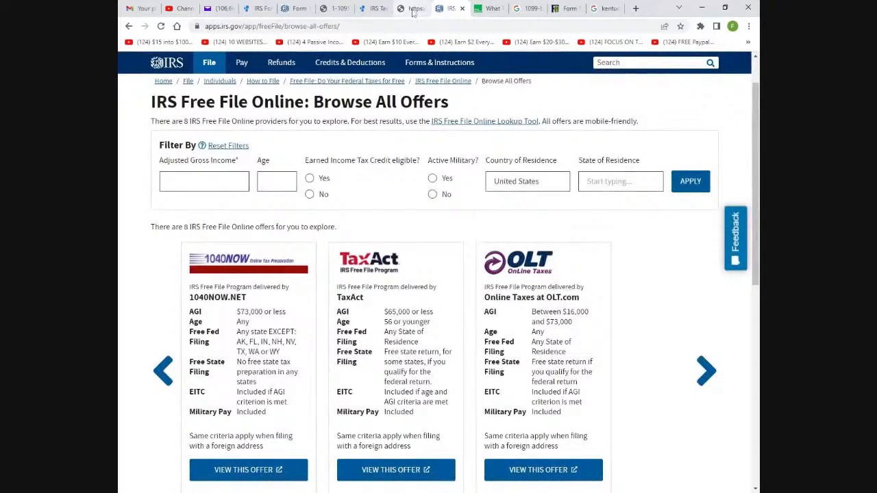
click(411, 8)
scroll(508, 274, down, 3)
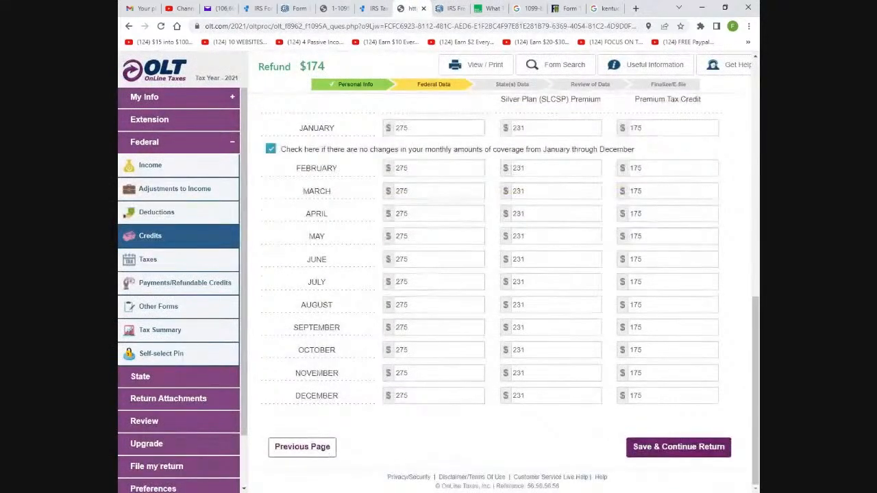
click(677, 449)
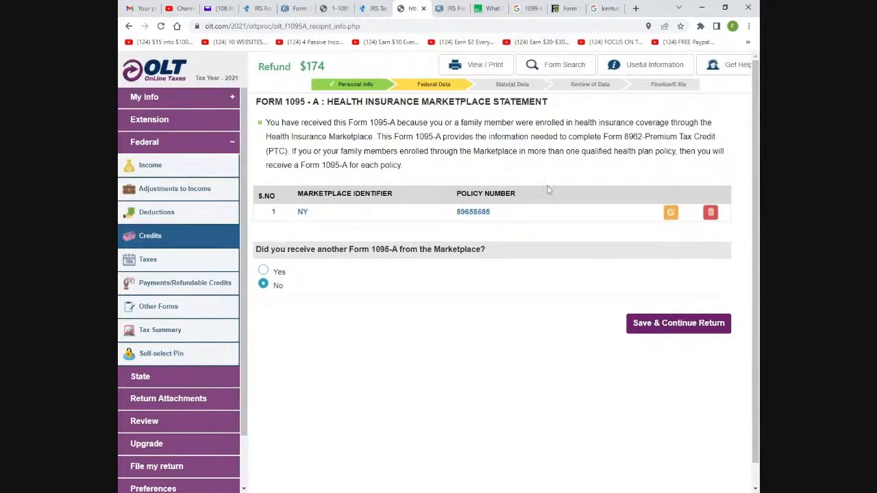
Confirm no other 1095-A, then save Form 8962 Part I, claim and reconciliation, and the statement list
click(680, 324)
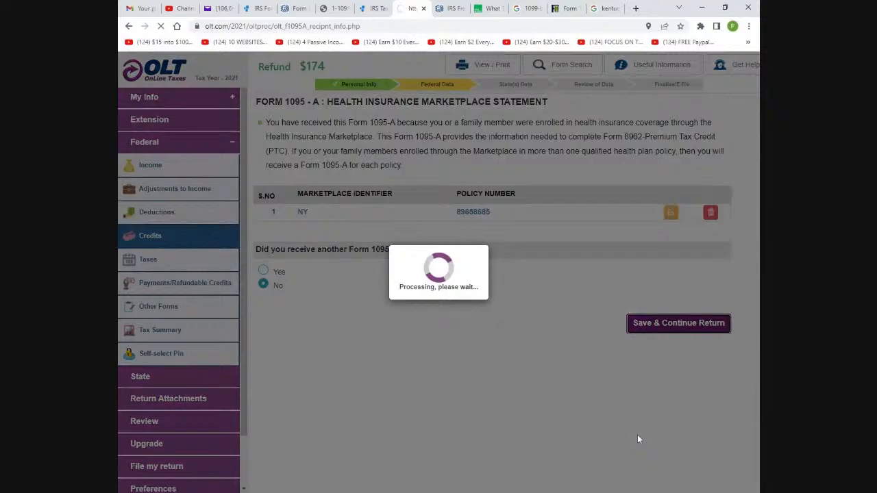
scroll(610, 366, down, 3)
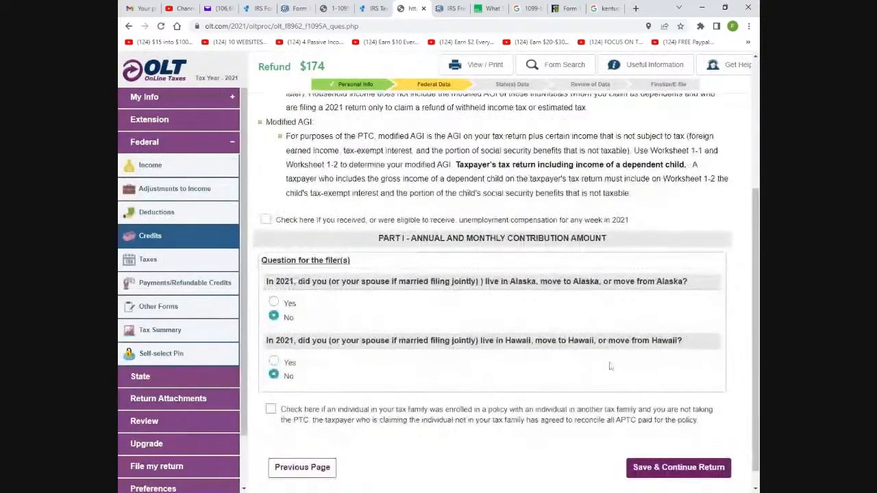
scroll(610, 366, up, 4)
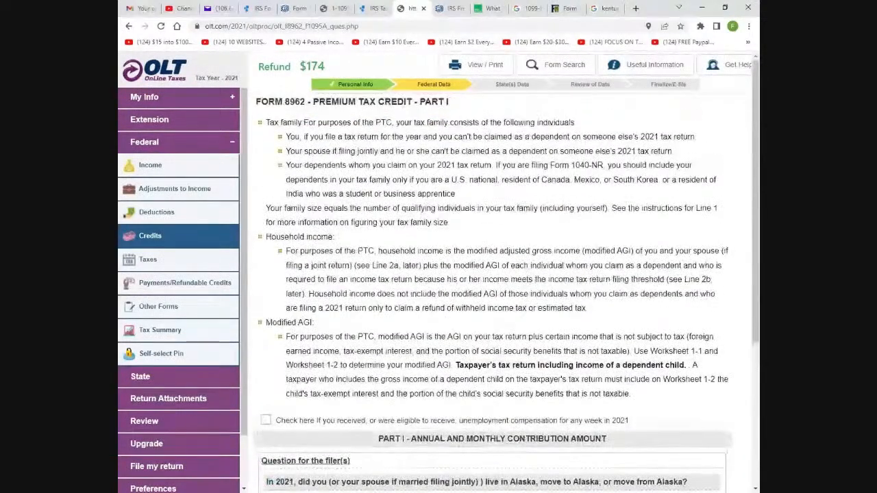
scroll(610, 366, down, 2)
scroll(345, 271, down, 3)
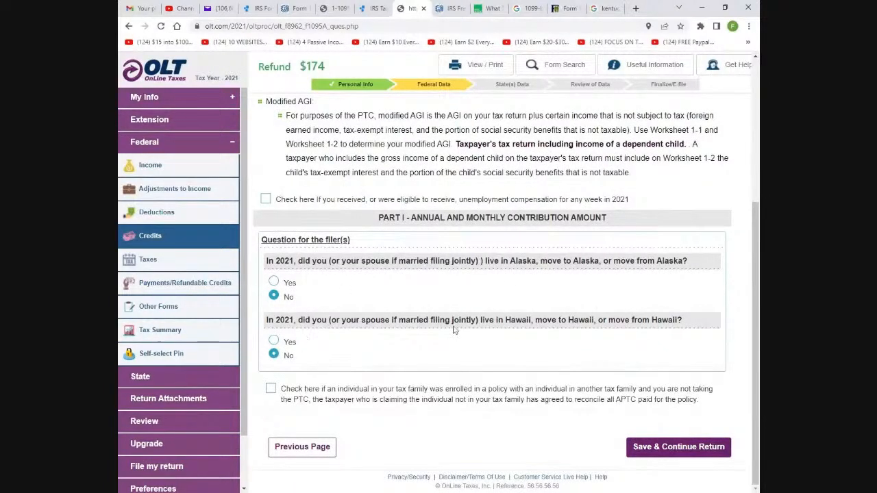
click(660, 452)
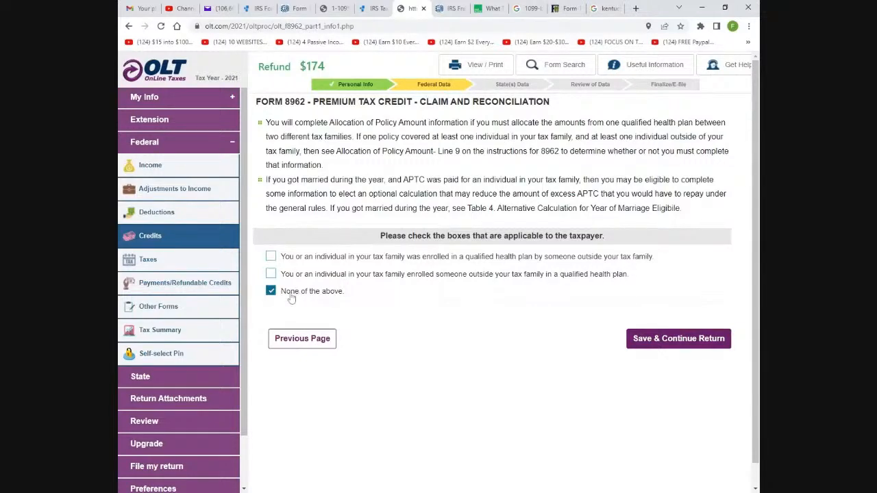
click(694, 348)
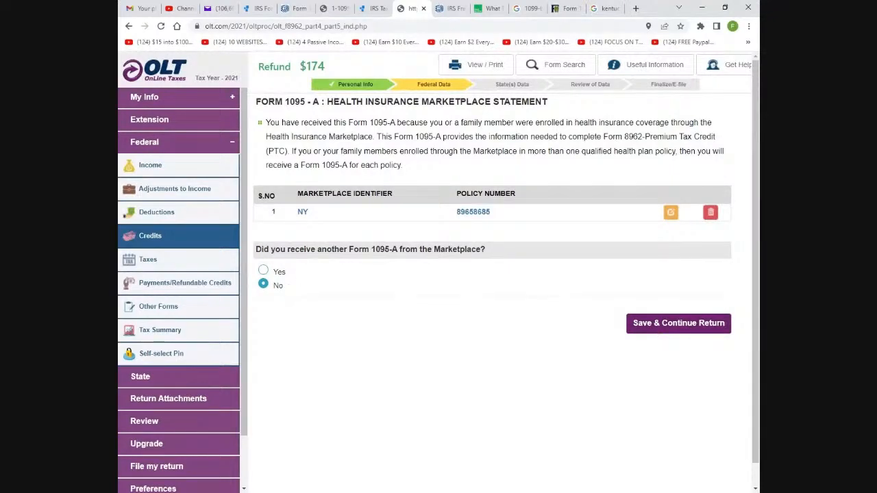
click(638, 323)
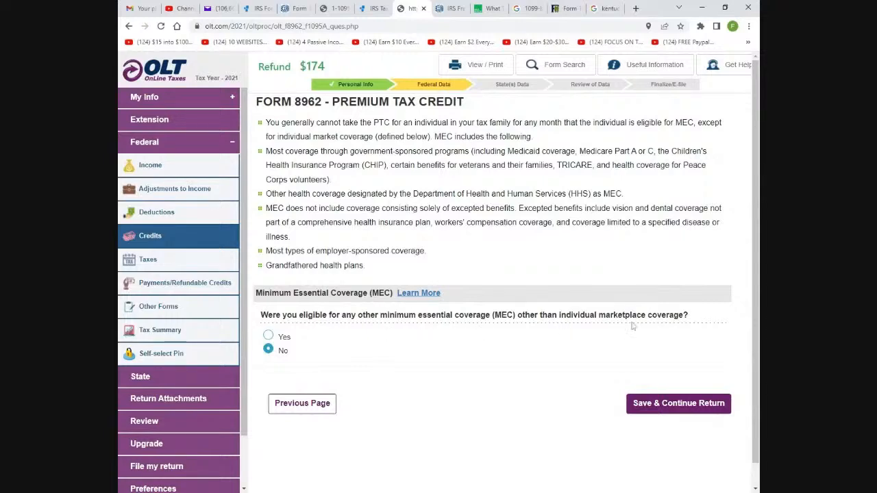
Save 'No' for other coverage, review COVID-19 relief, and confirm no Earned Income Credit eligibility
click(658, 407)
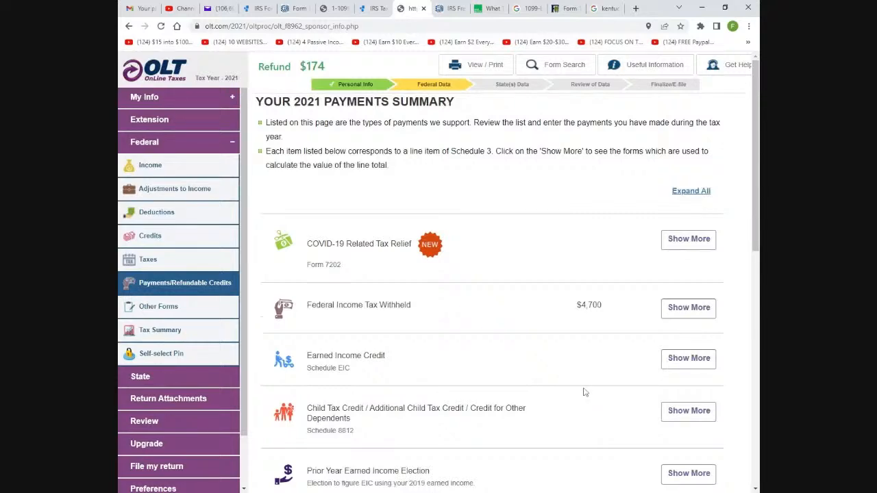
scroll(446, 345, down, 3)
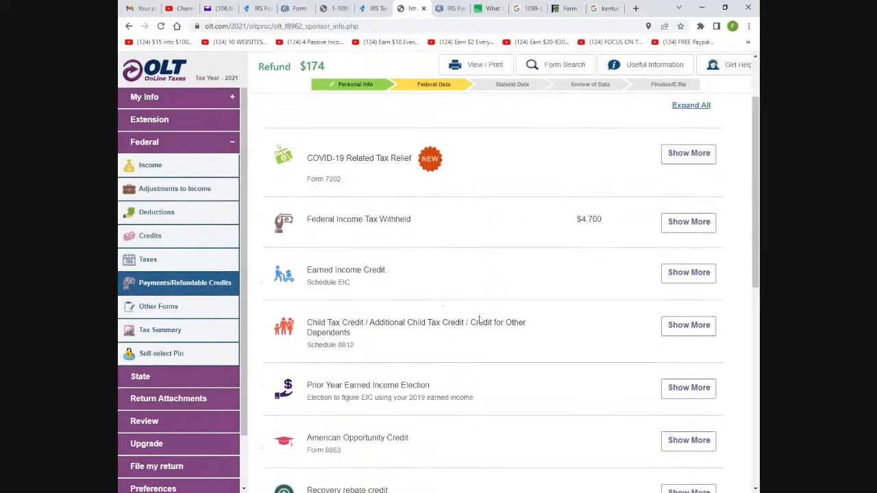
scroll(423, 319, up, 1)
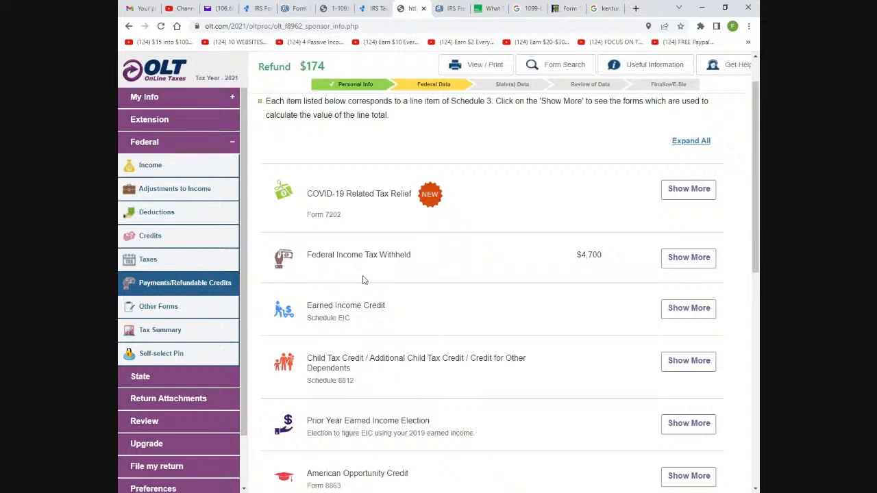
click(689, 189)
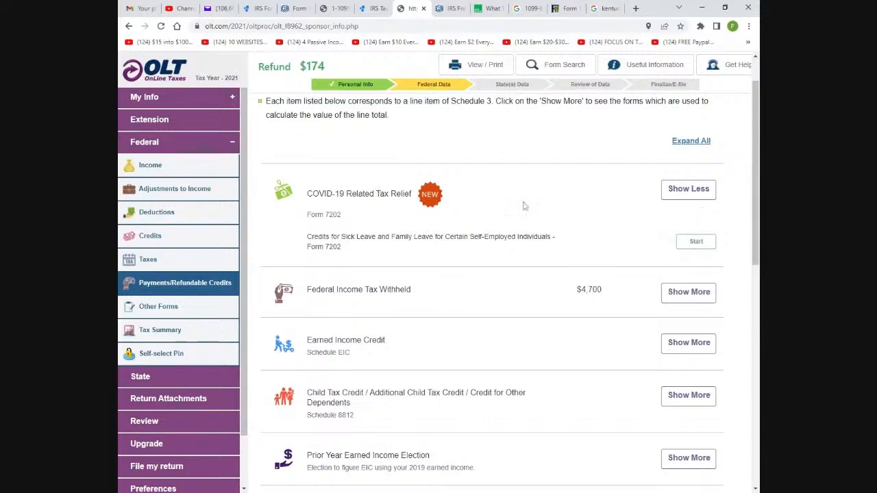
scroll(532, 209, down, 2)
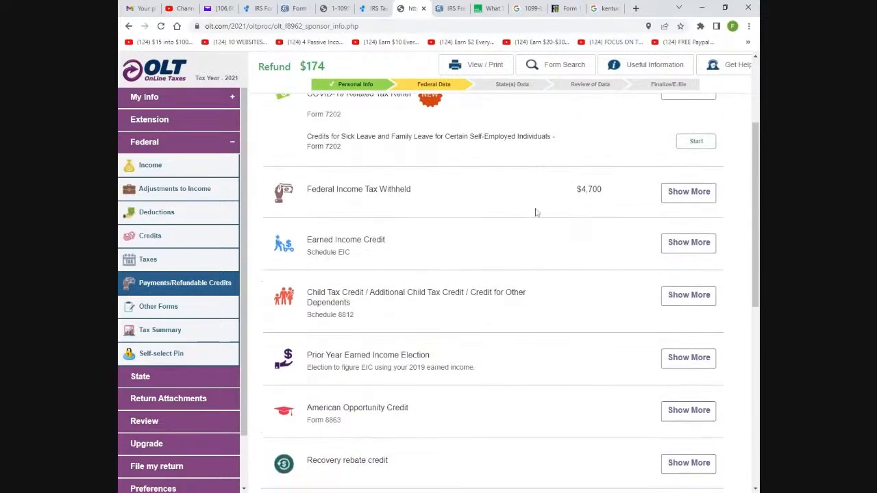
click(689, 194)
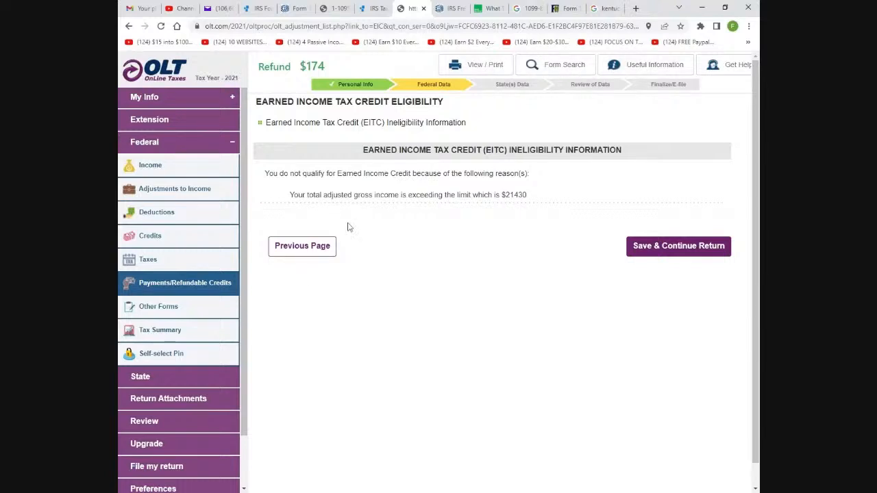
click(297, 252)
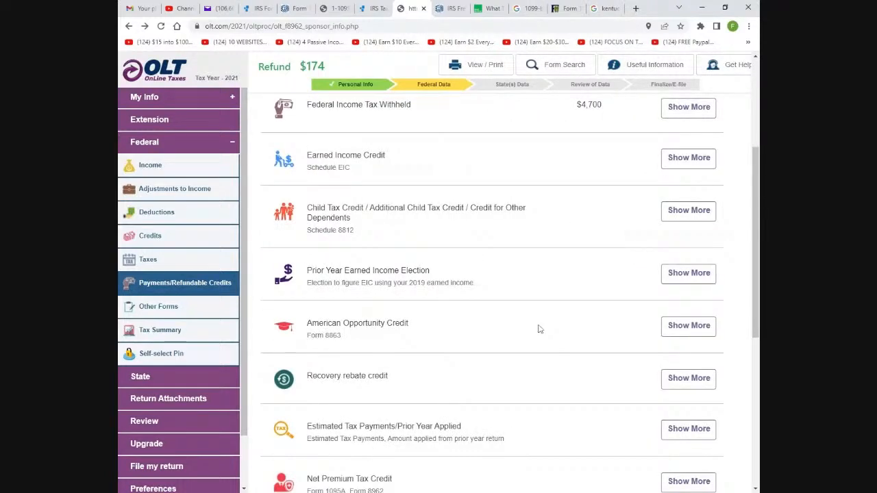
scroll(538, 330, down, 3)
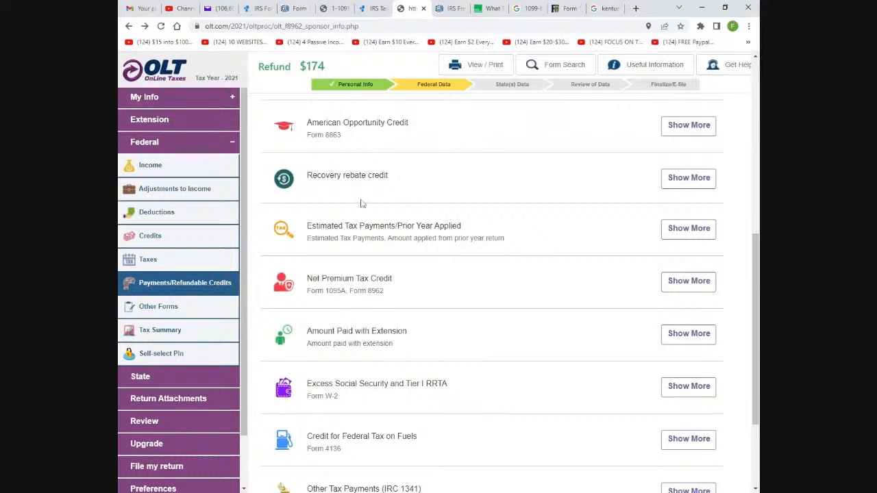
Answer Yes to receiving the full $1,400 EIP 3 on the Recovery Rebate Credit page and save
click(678, 183)
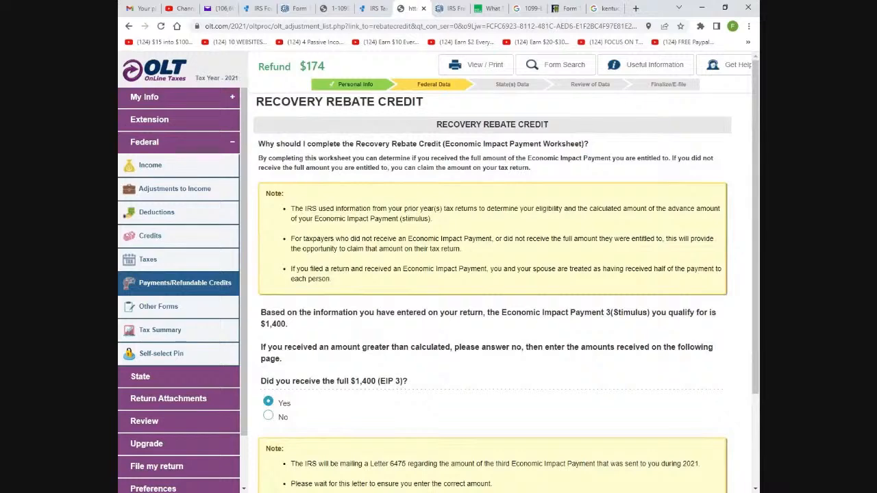
scroll(478, 275, down, 3)
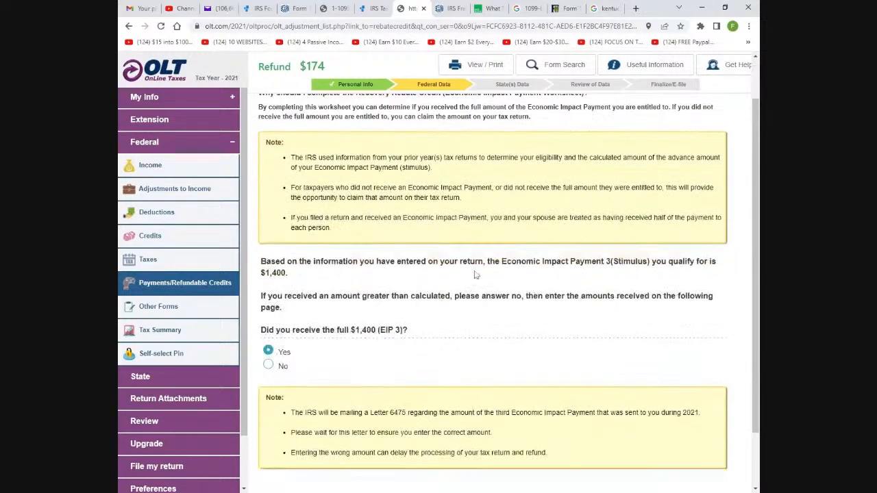
scroll(477, 275, up, 3)
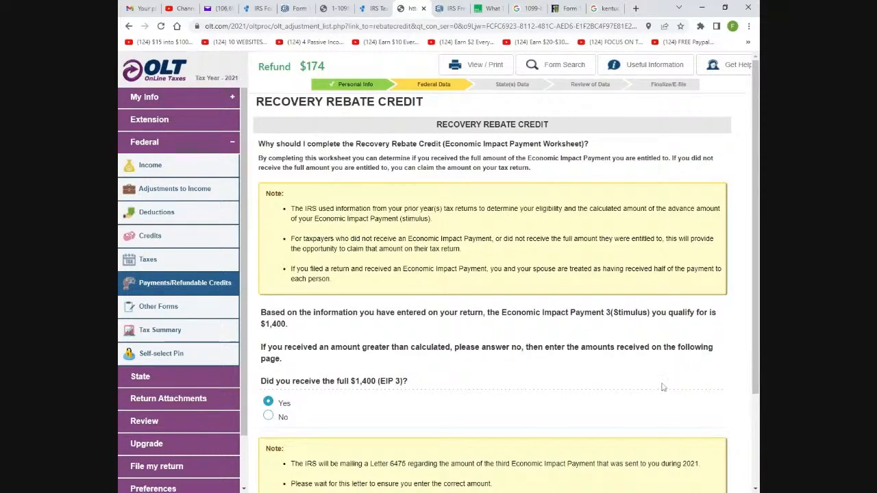
scroll(663, 385, down, 3)
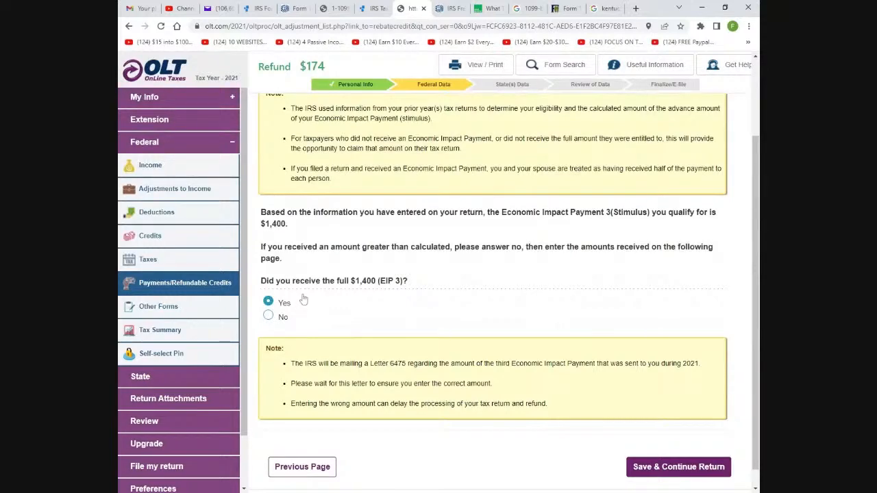
click(269, 317)
scroll(515, 396, down, 1)
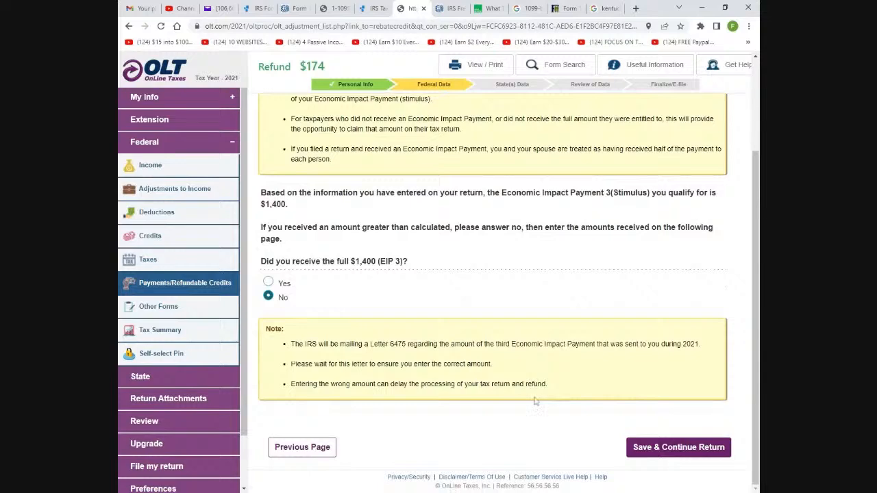
click(268, 282)
click(666, 447)
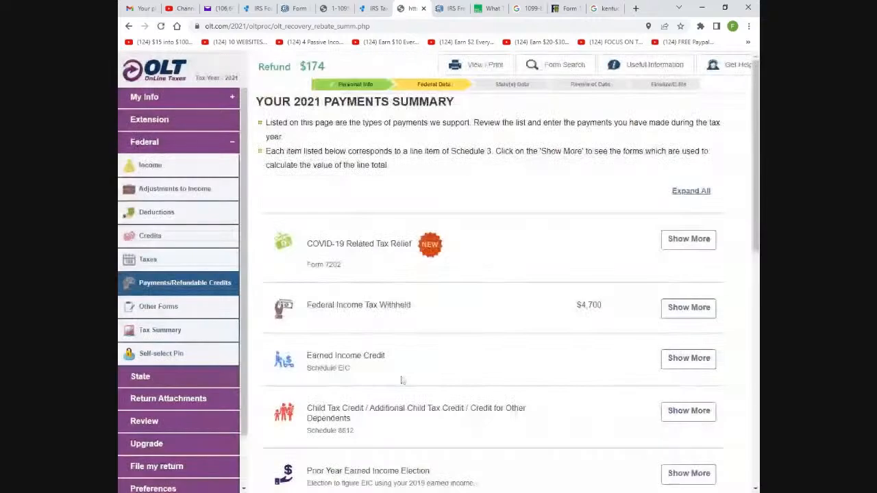
Save the Payments and Other Forms sections to open the federal review with its Form 8863 error
scroll(521, 333, down, 6)
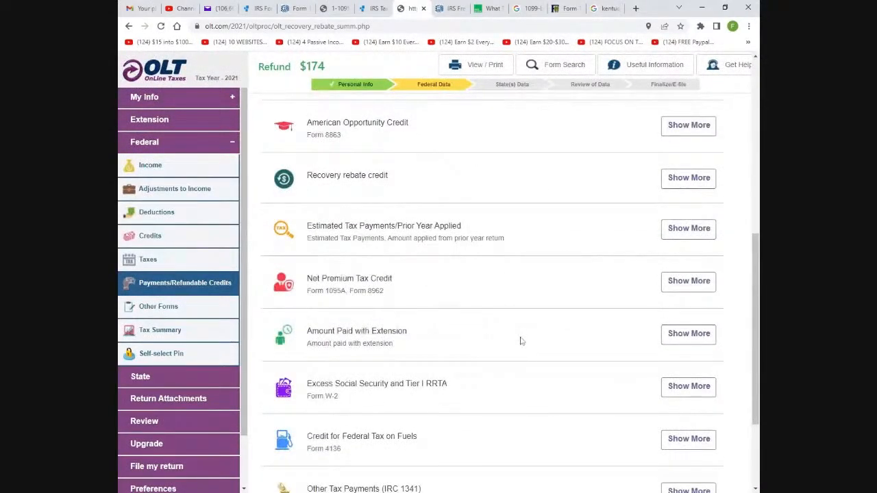
scroll(521, 341, down, 2)
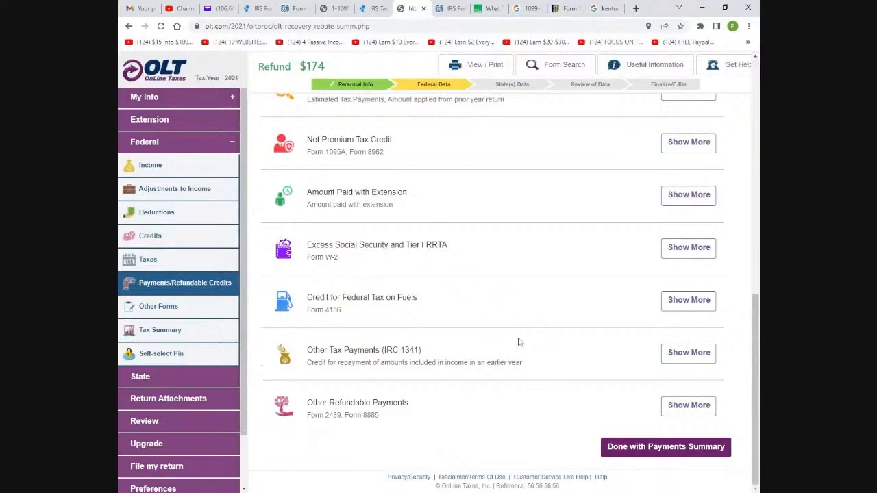
click(636, 455)
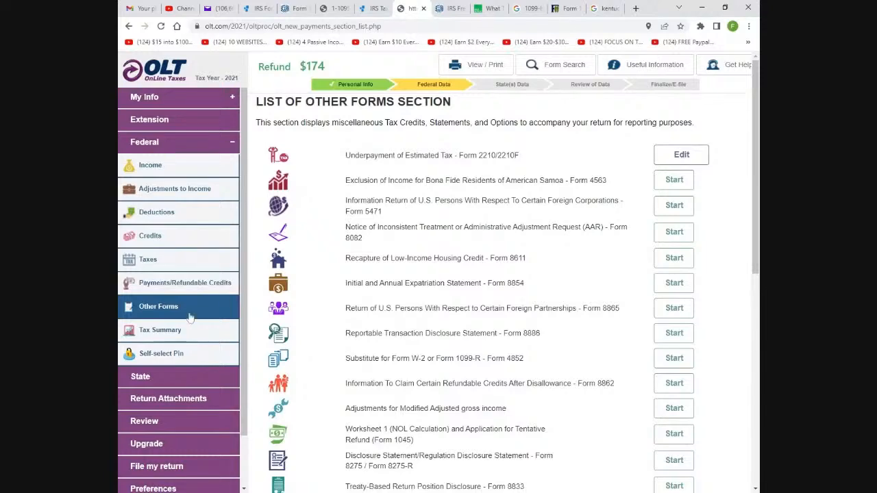
scroll(457, 291, down, 3)
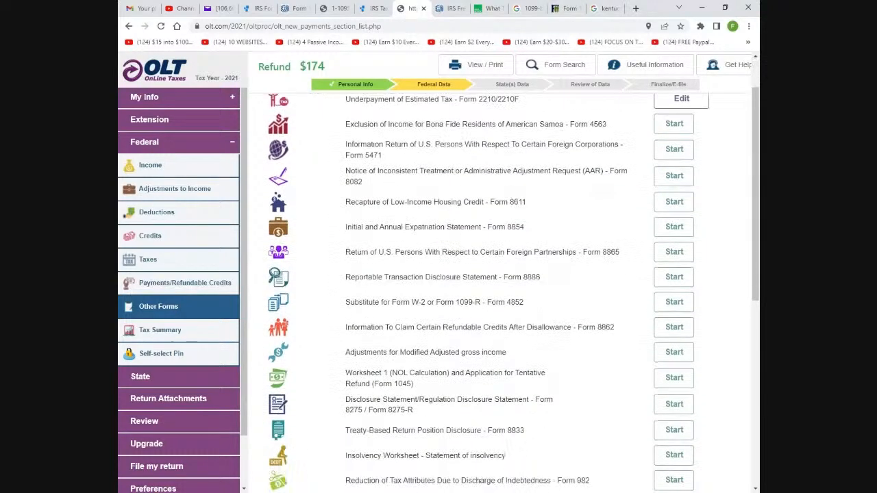
scroll(456, 291, down, 2)
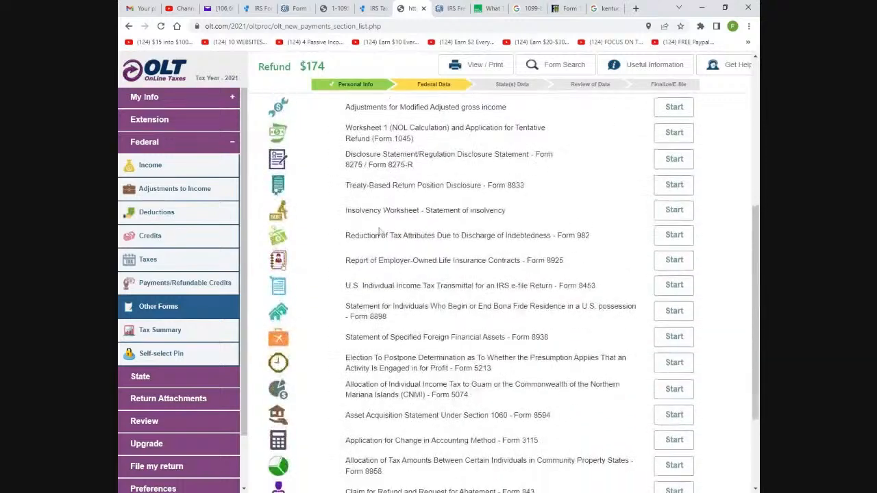
scroll(456, 291, down, 2)
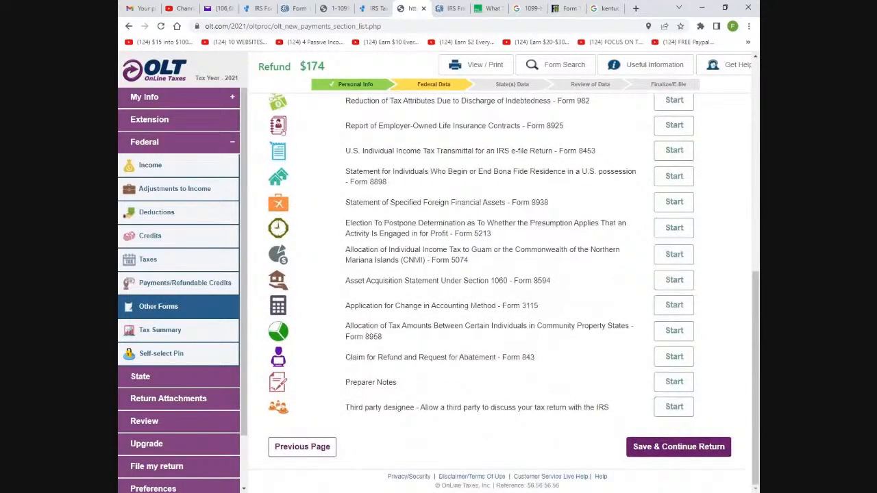
click(634, 451)
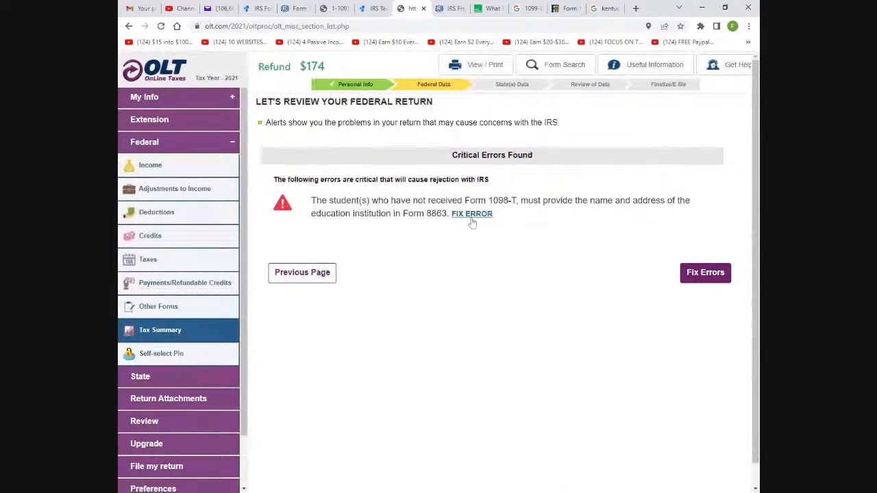
Delete the student's education expense entry from Form 8863 and save 'No' for education expenses
click(471, 218)
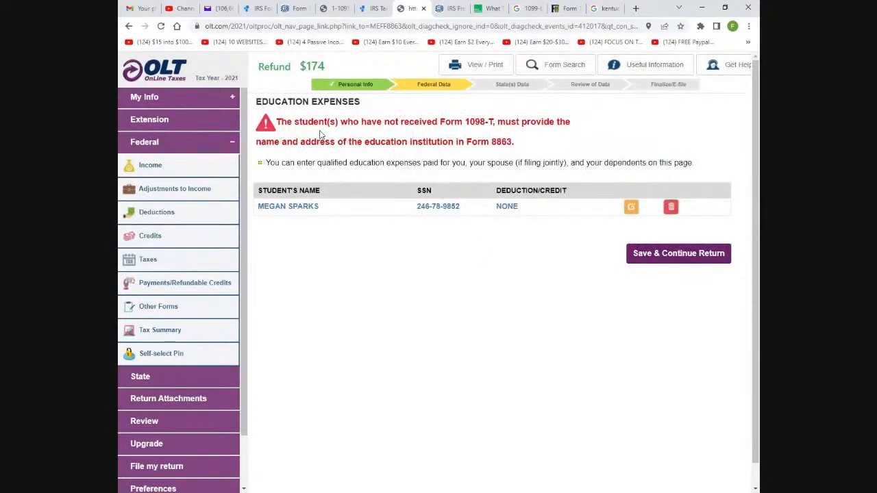
click(671, 206)
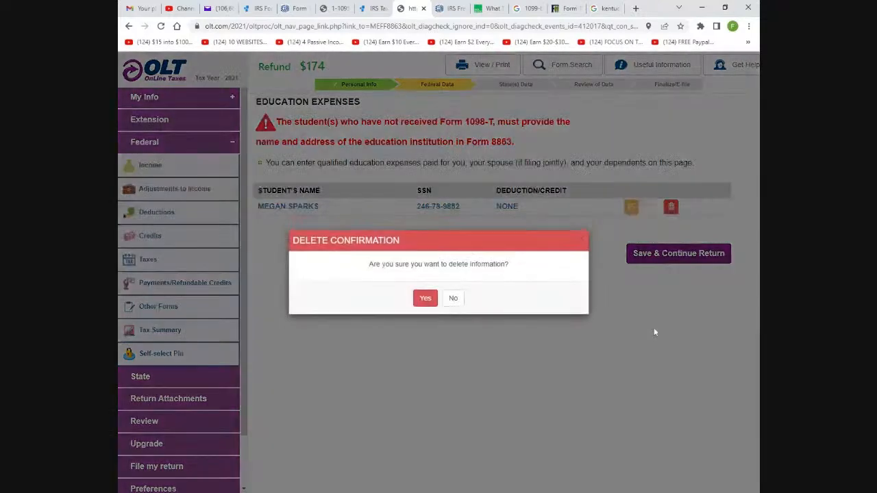
click(433, 303)
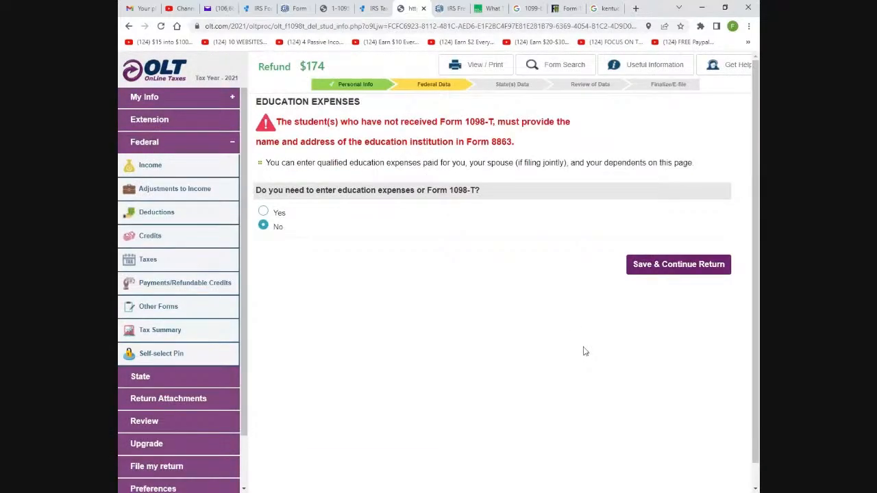
click(656, 266)
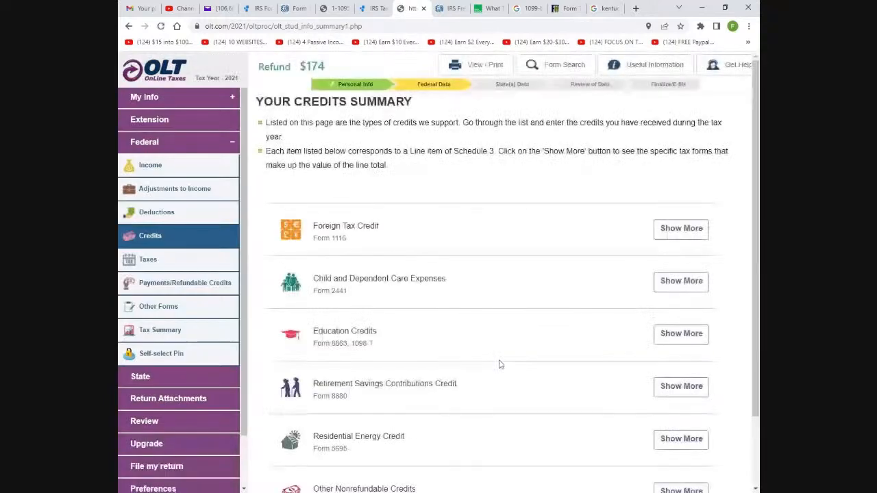
Review the Retirement Savings Contributions Credit details, save them, and finish the credits section
scroll(518, 322, down, 1)
scroll(517, 322, down, 1)
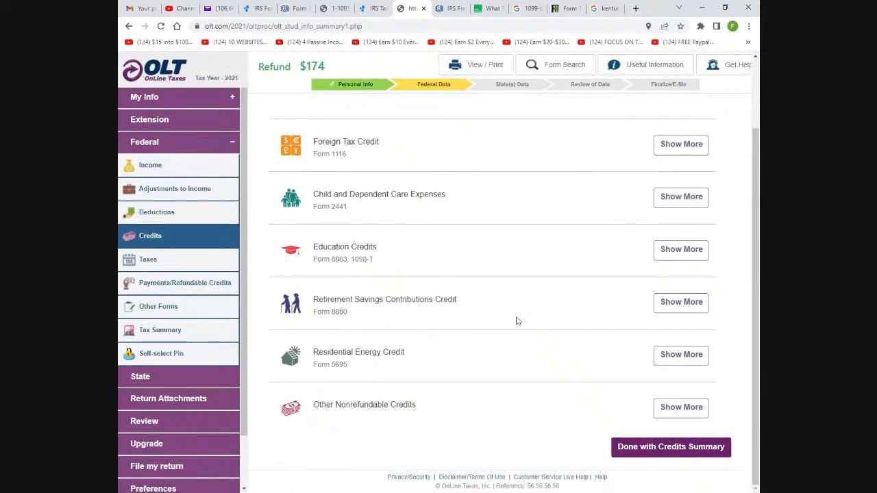
click(675, 306)
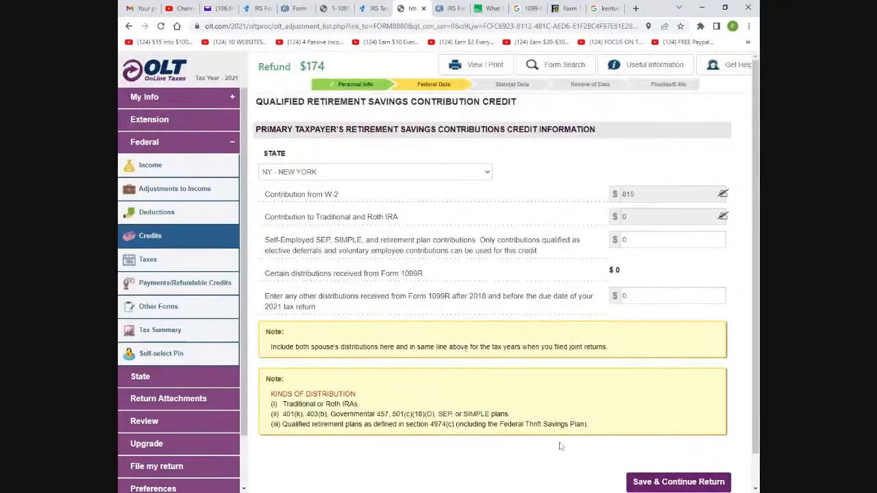
scroll(675, 480, down, 1)
click(677, 449)
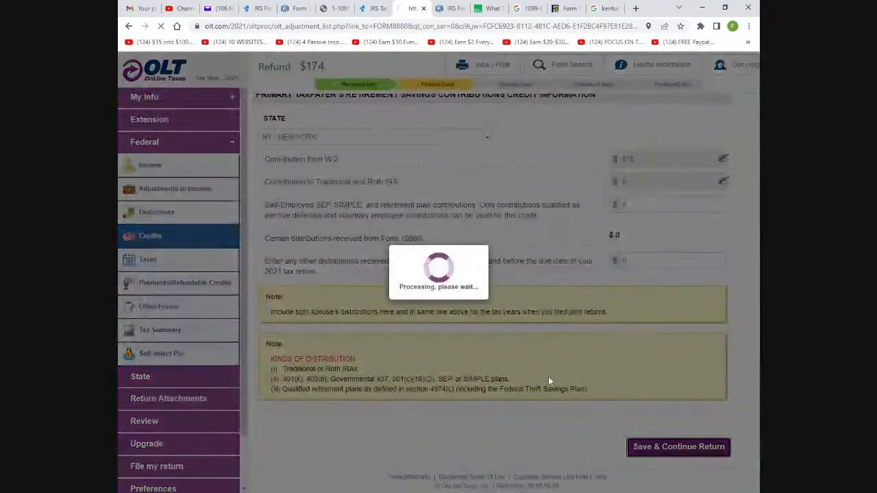
scroll(473, 367, down, 2)
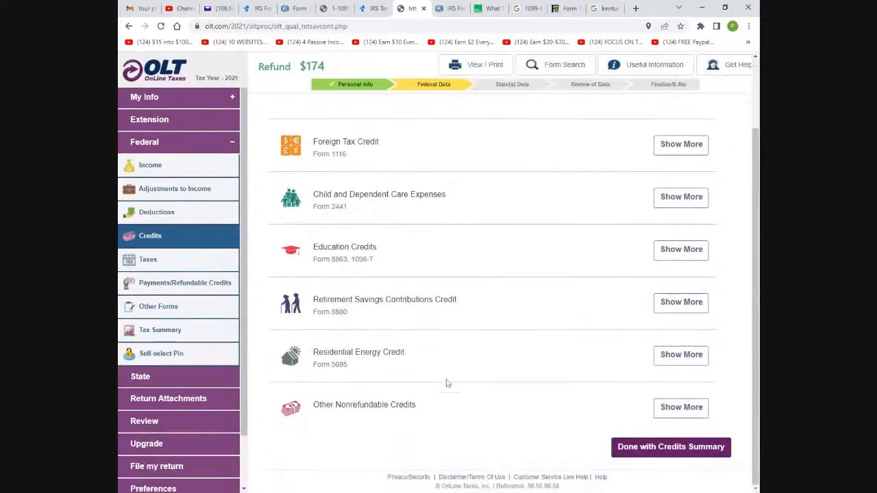
click(619, 447)
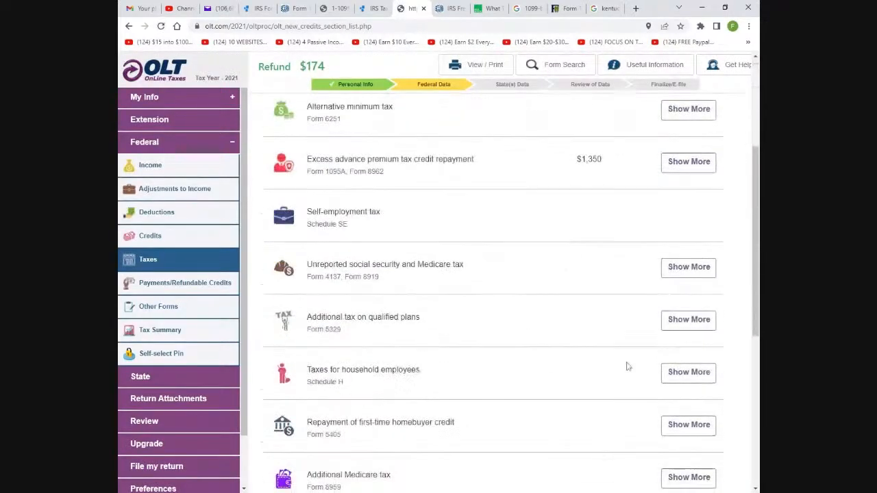
Continue through the Credits, Taxes, Payments and Other Forms summaries to the $174 overpaid refund summary
scroll(397, 274, down, 8)
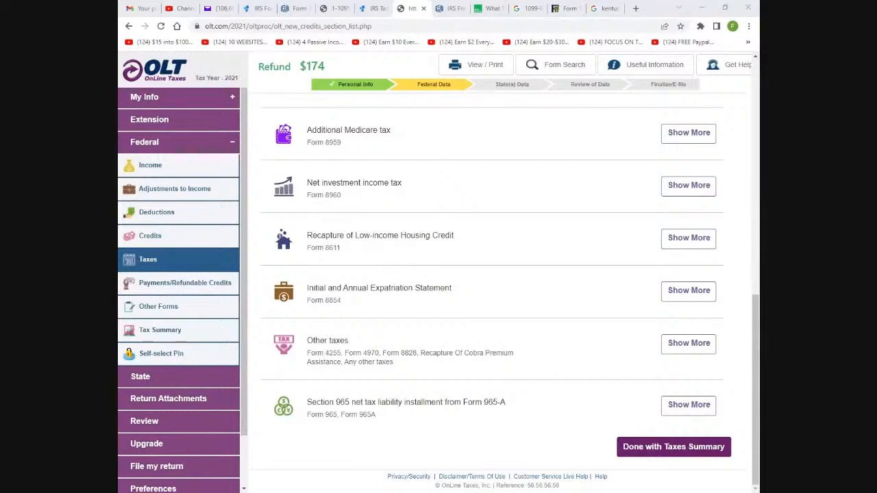
click(529, 438)
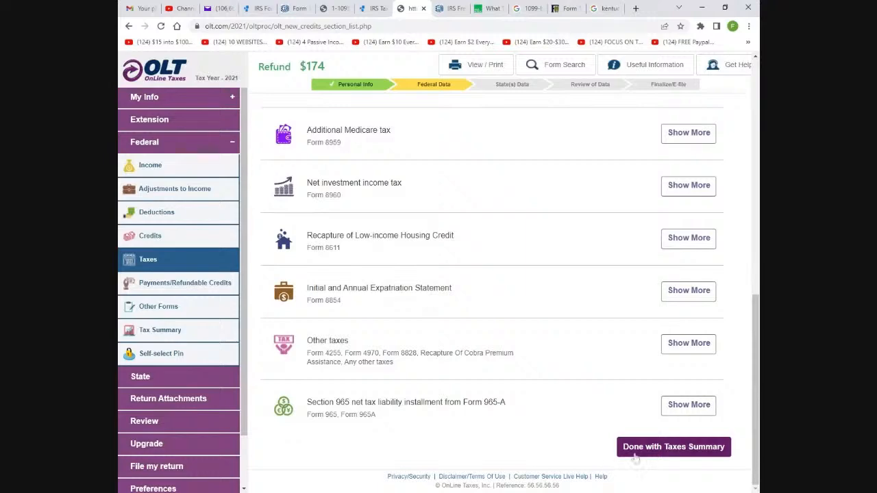
click(655, 447)
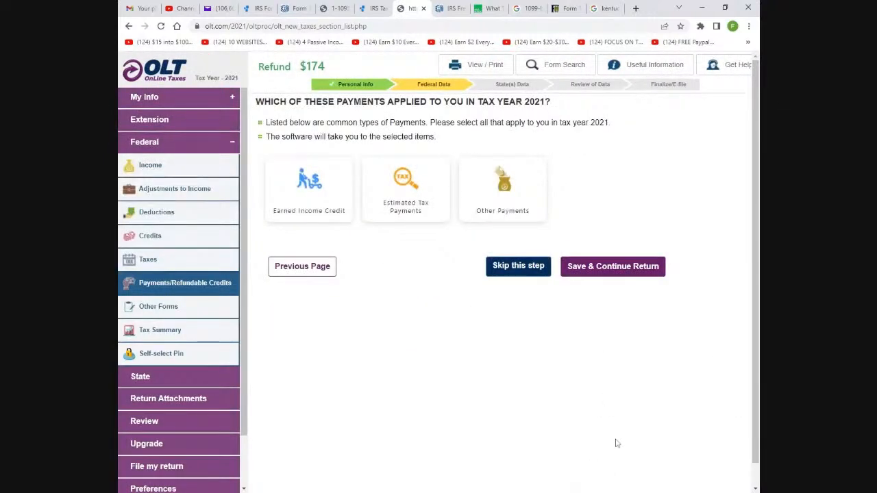
click(637, 276)
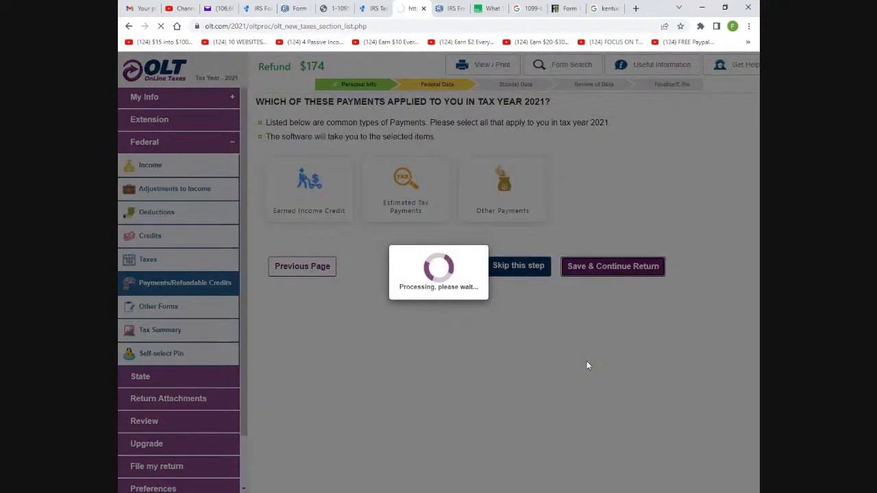
scroll(603, 315, down, 10)
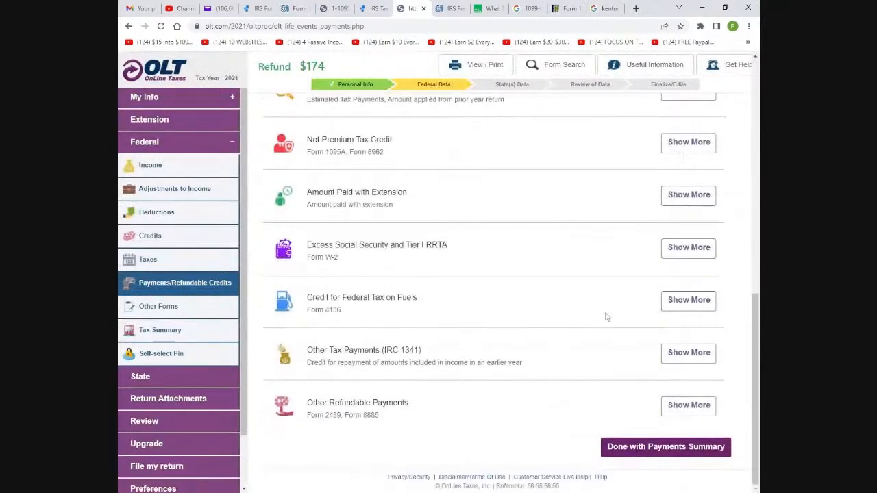
click(649, 448)
scroll(491, 320, down, 10)
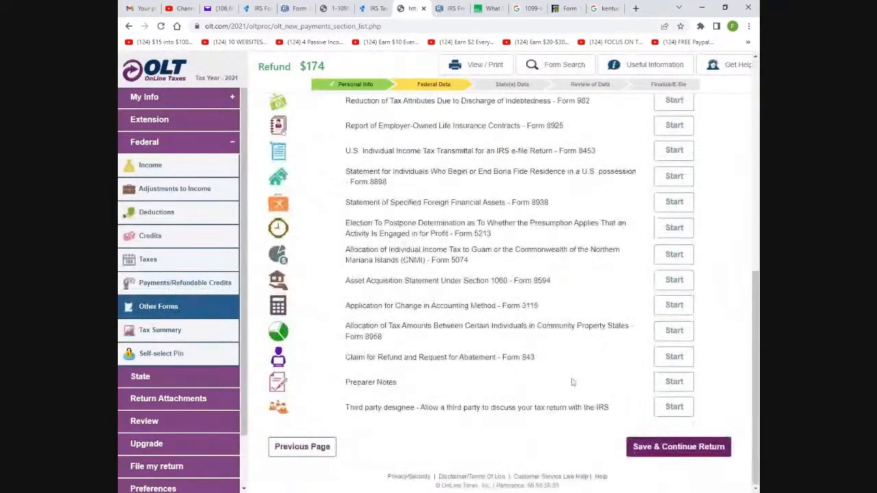
click(652, 447)
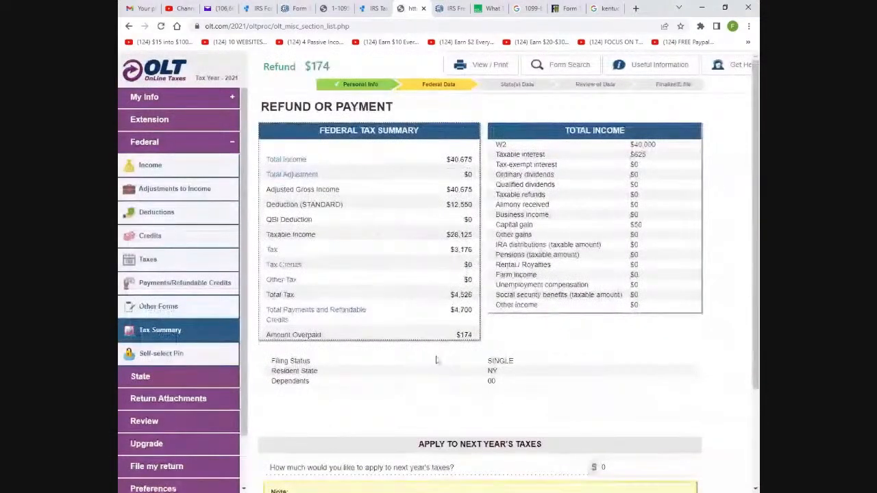
Return to the 2021 Income Summary and expand Business Income or Loss to show its Schedule C items
scroll(435, 360, down, 5)
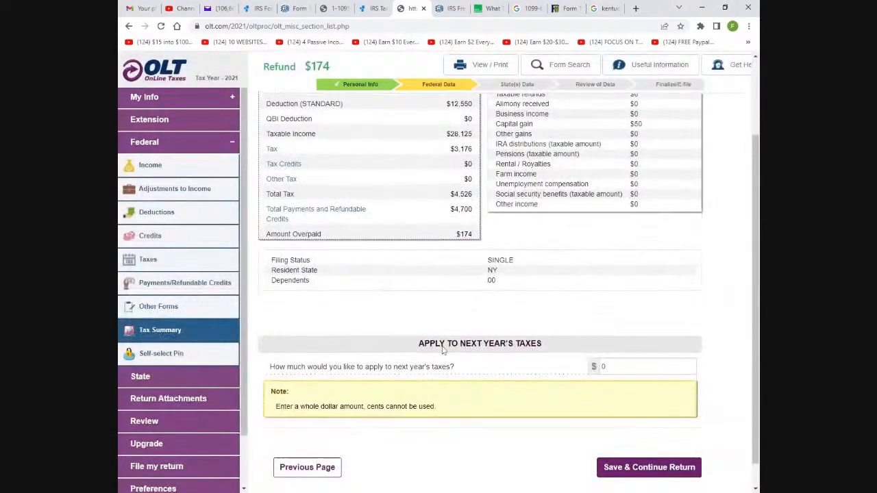
scroll(444, 349, up, 5)
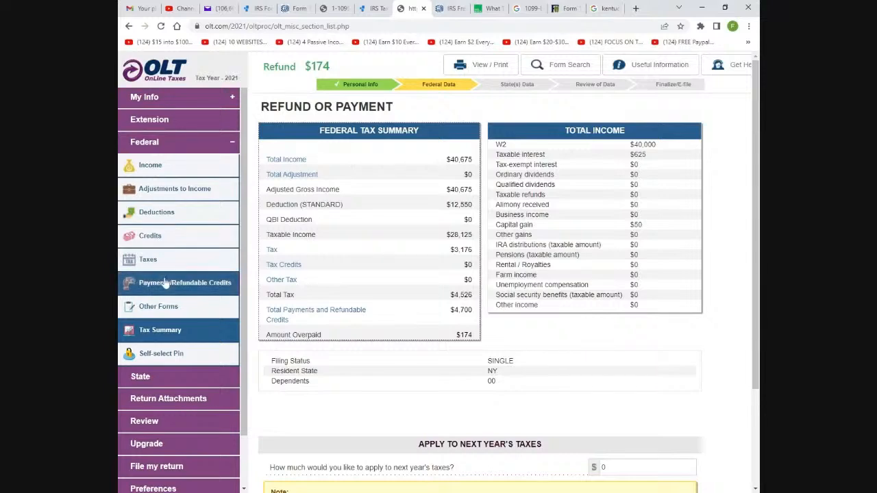
click(150, 165)
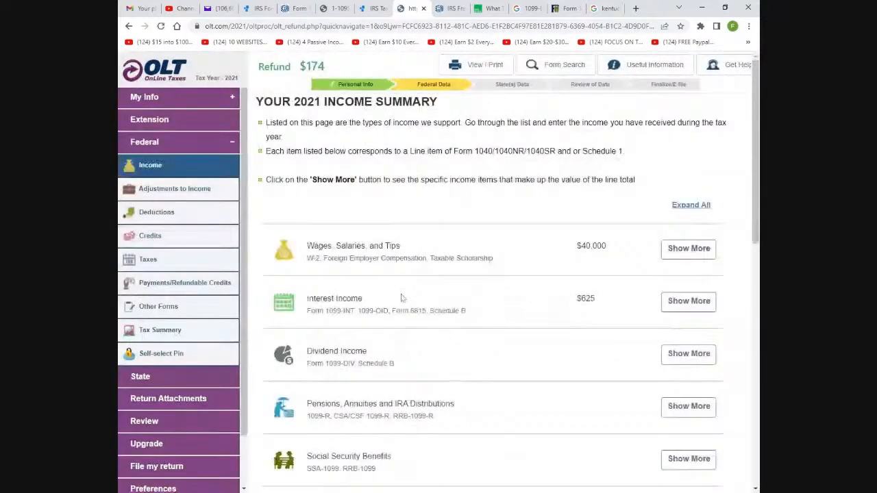
scroll(406, 298, down, 2)
scroll(408, 283, down, 2)
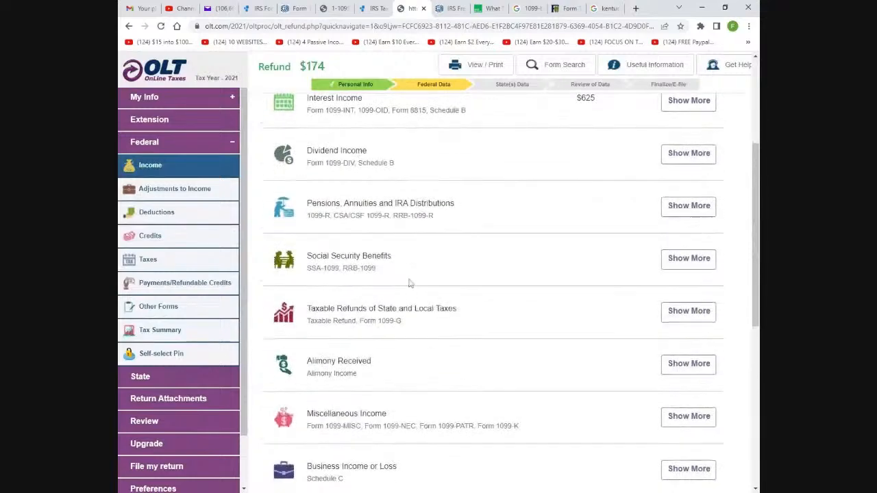
scroll(415, 285, down, 3)
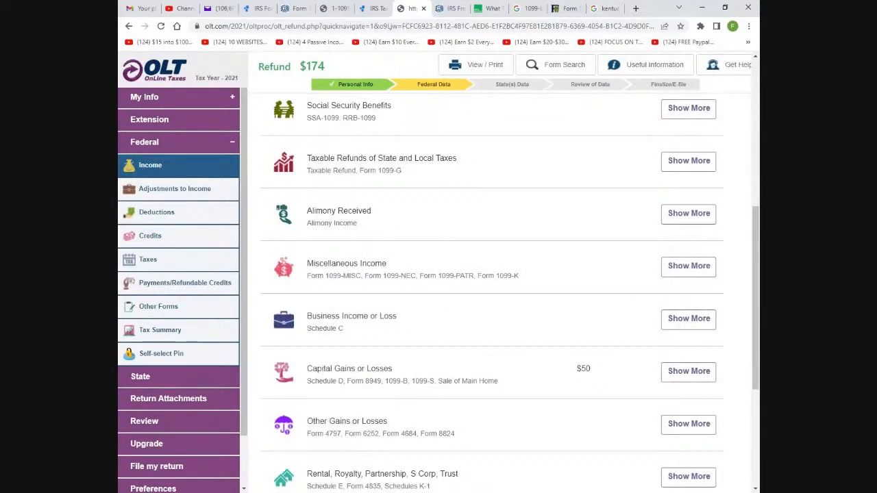
click(689, 327)
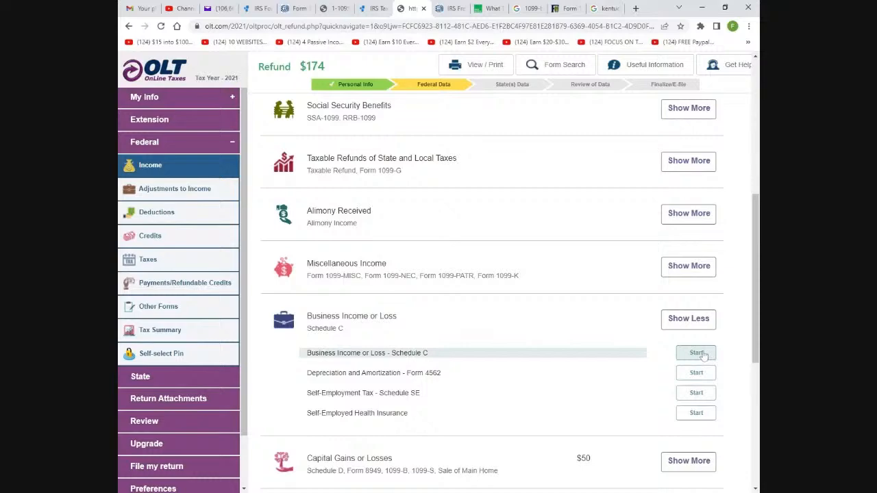
Start a new Schedule C business income entry to reach the Profit or Loss from Business sections
click(697, 353)
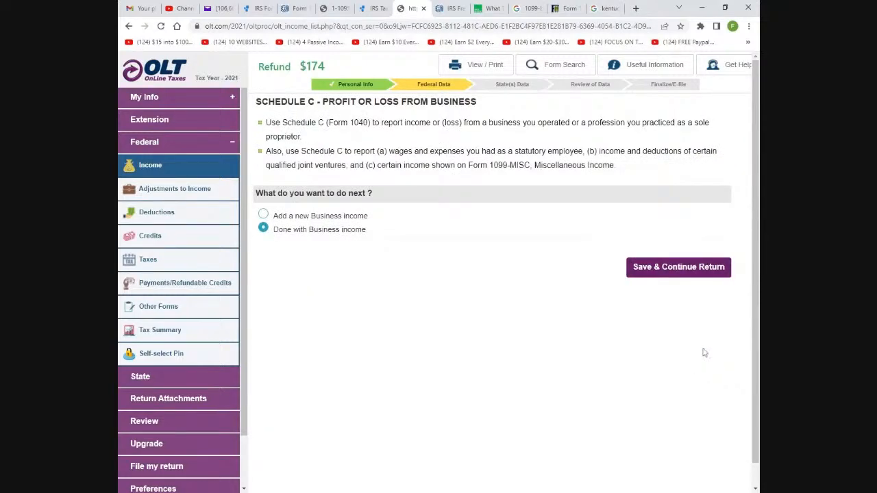
click(263, 215)
click(634, 268)
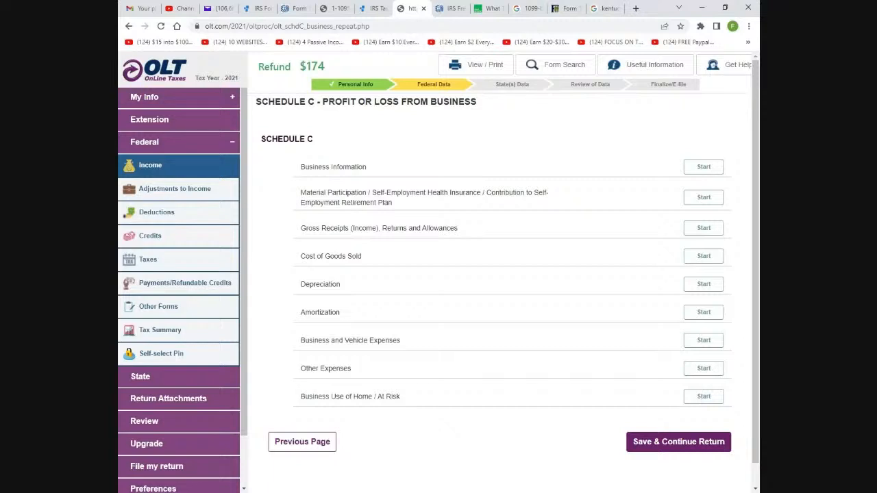
Search Google for 'square footage calculator', check a 12x12 room's area, then return to OLT
click(608, 9)
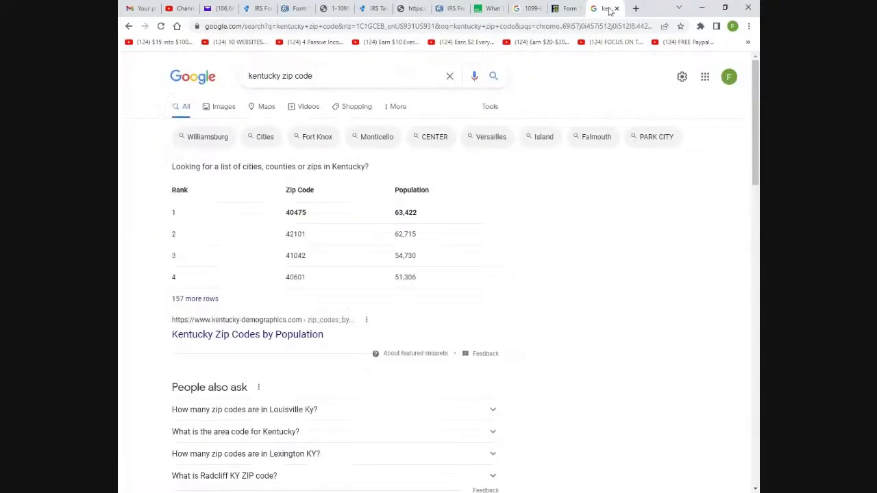
drag(313, 79, 233, 81)
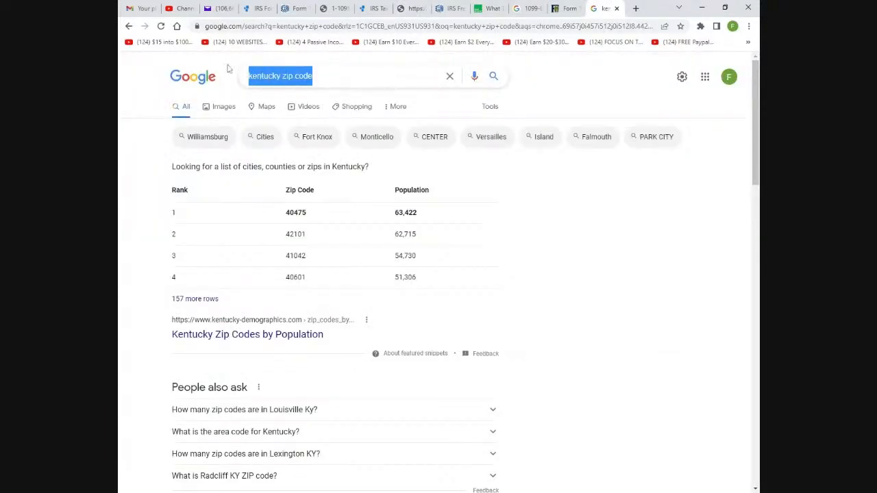
text(square foo)
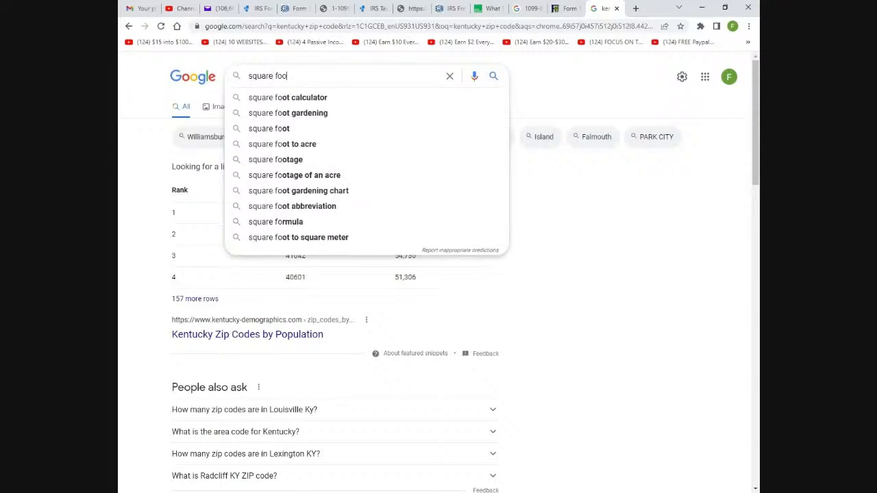
text(tage)
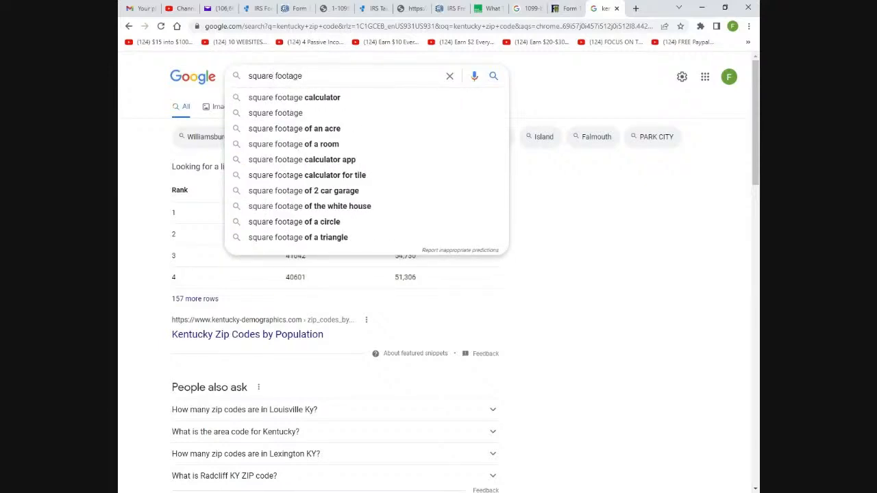
click(278, 103)
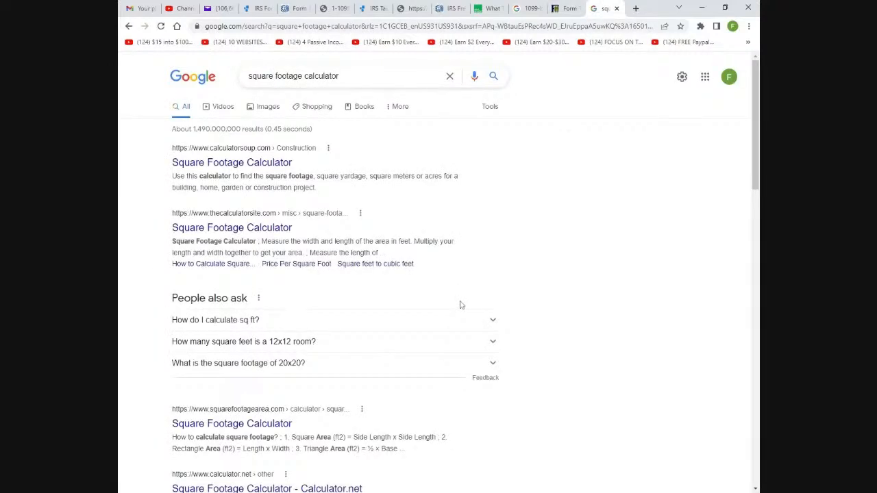
click(493, 342)
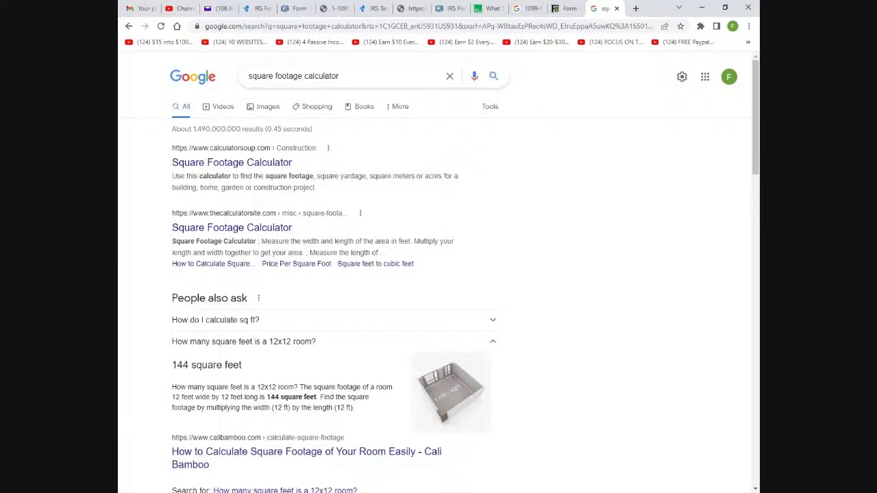
click(218, 492)
click(411, 8)
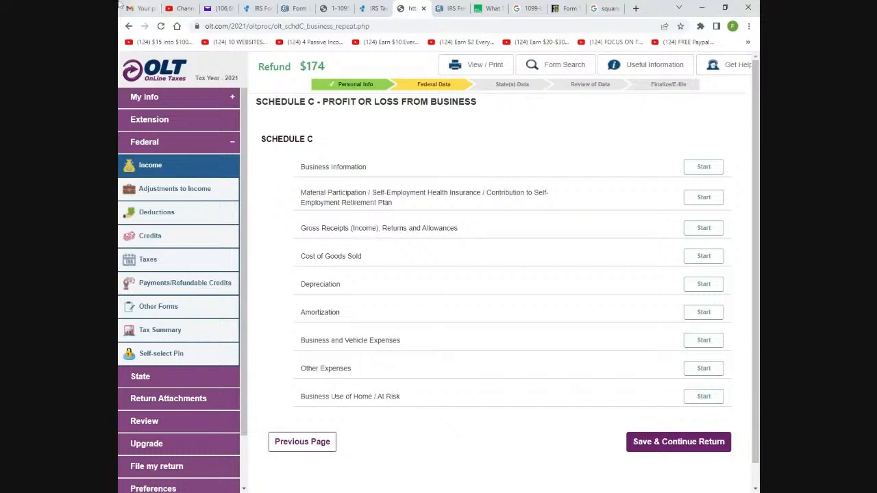
Go back to the Schedule C summary and continue on to Form 4562 Depreciation and Amortization
scroll(446, 209, down, 1)
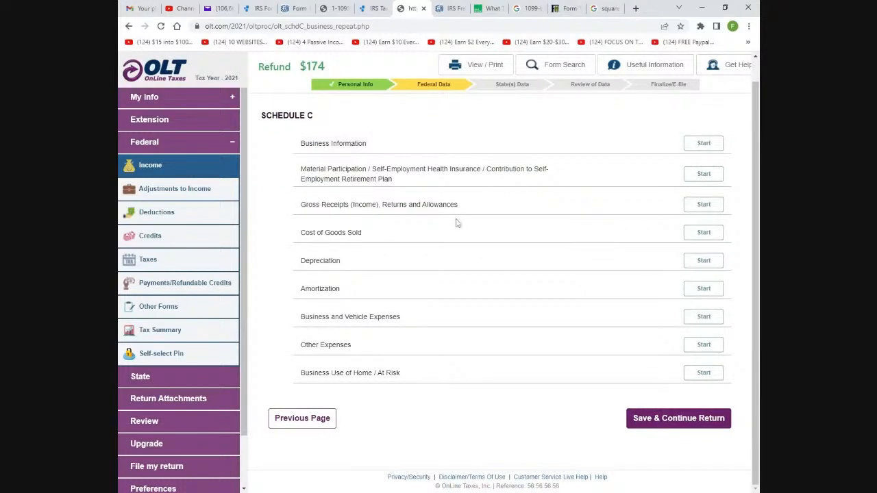
click(295, 421)
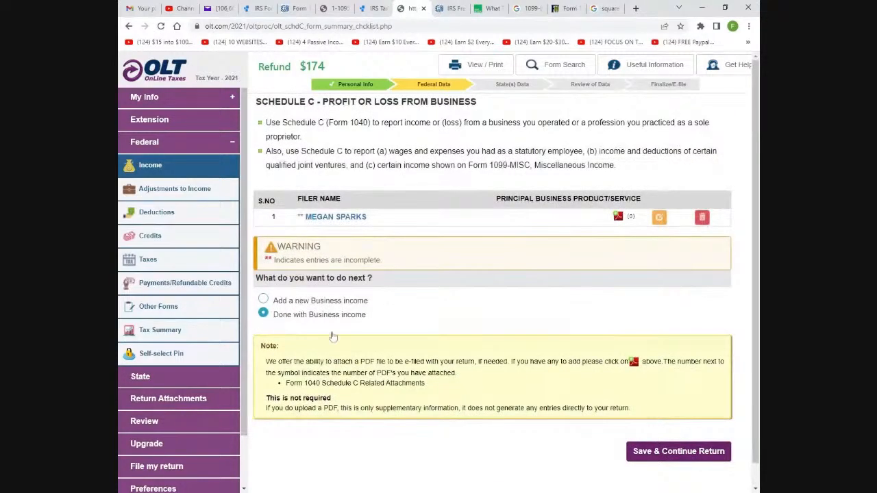
click(666, 454)
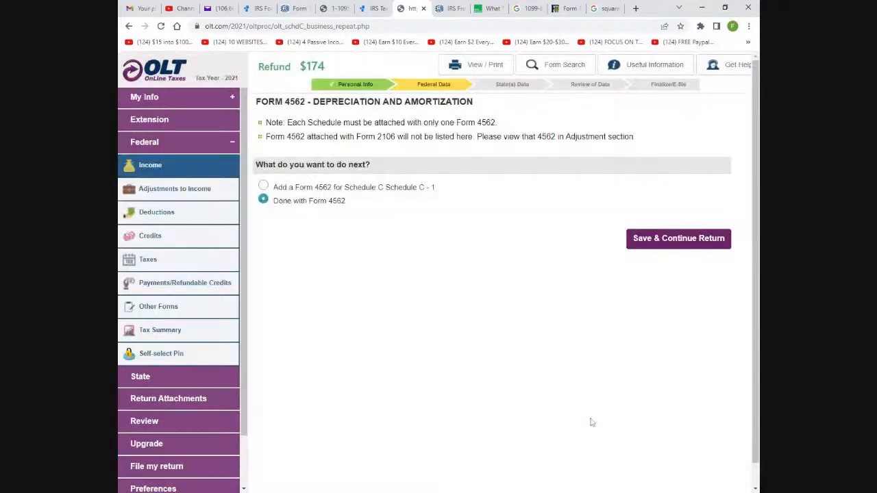
Add a Form 4562 for Schedule C - 1, then return to the Form 4562 list
click(263, 186)
click(662, 243)
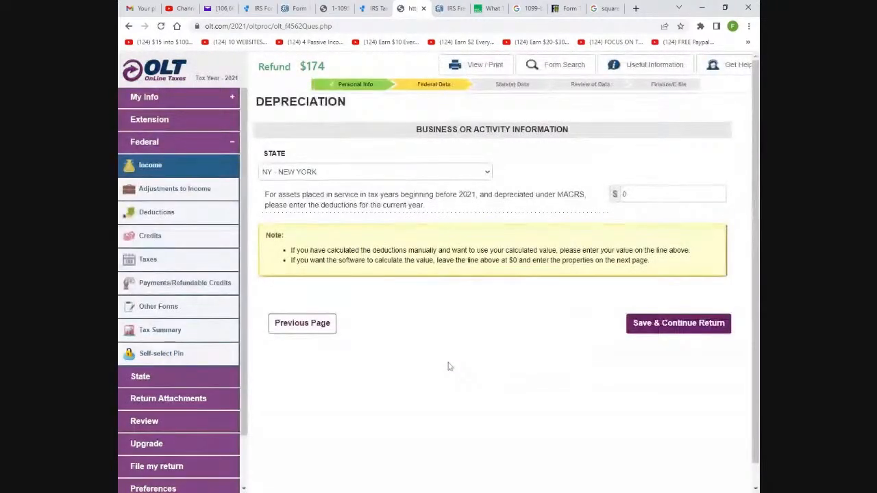
scroll(449, 367, down, 1)
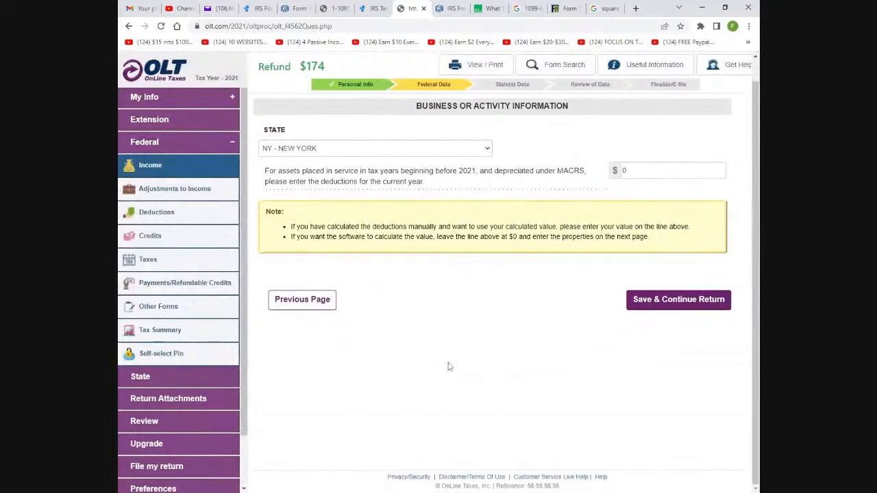
click(302, 302)
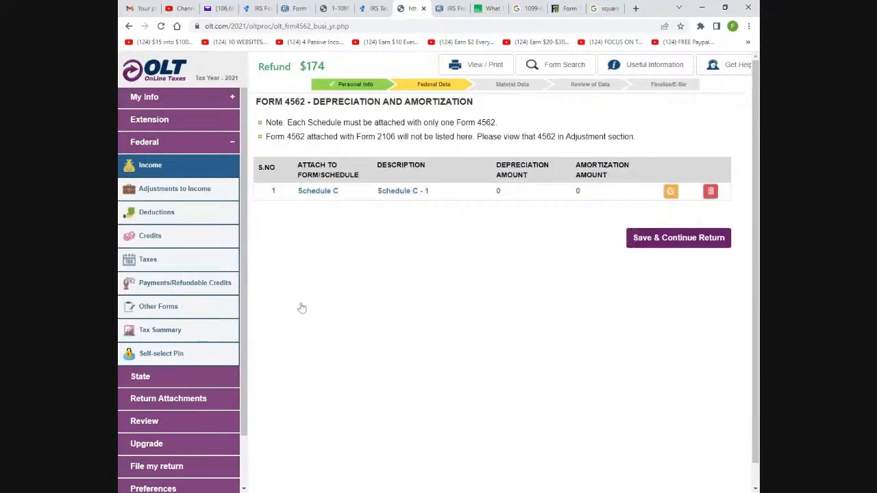
Delete the Schedule C - 1 Form 4562 entry, confirming Yes, and mark Form 4562 done
click(711, 191)
click(672, 239)
click(711, 191)
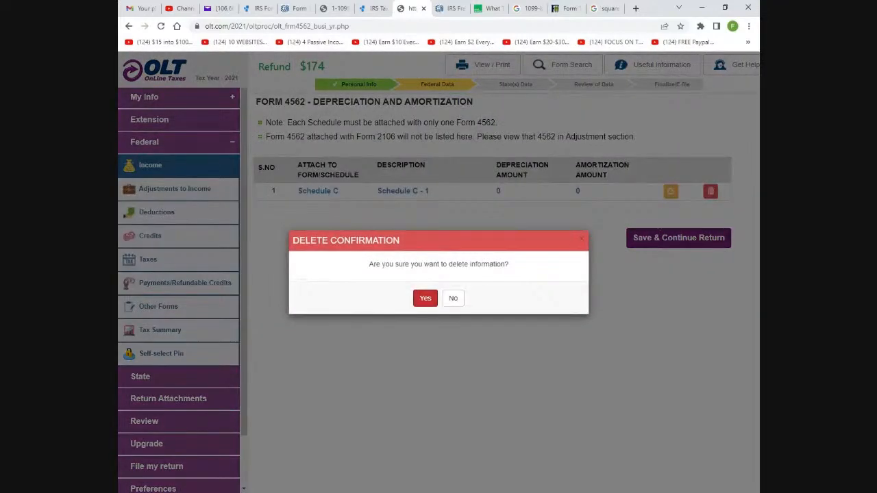
click(426, 299)
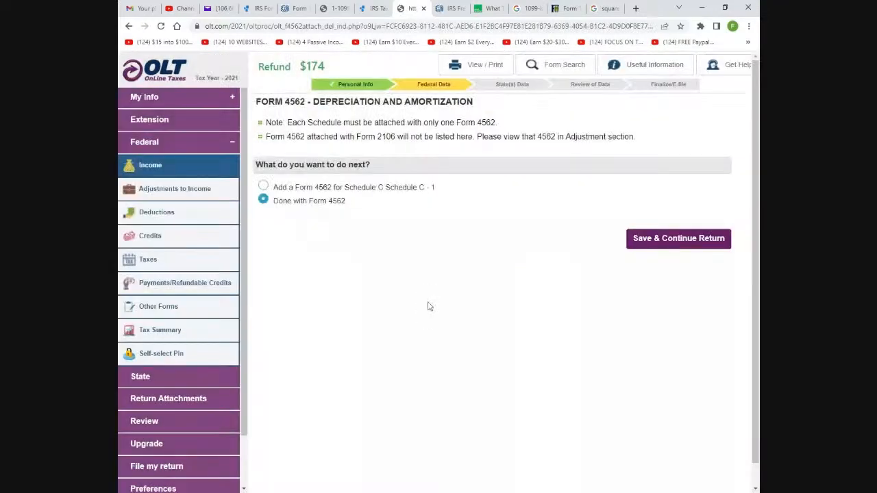
click(678, 240)
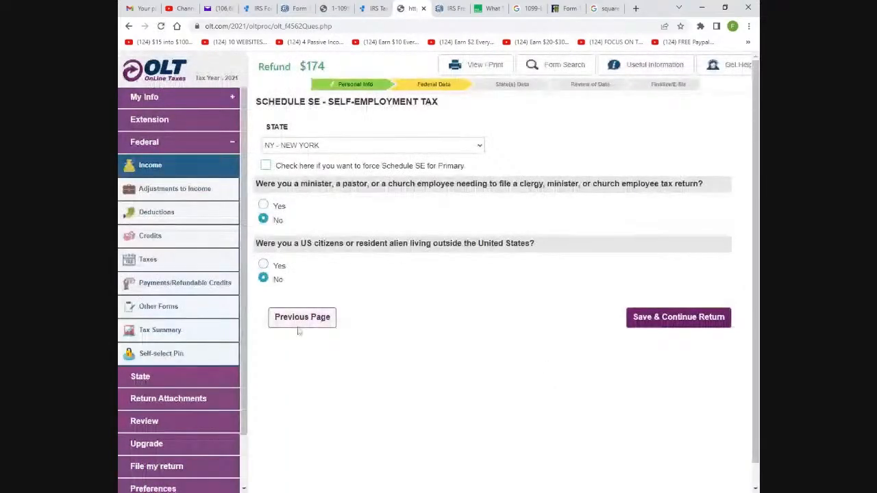
click(299, 319)
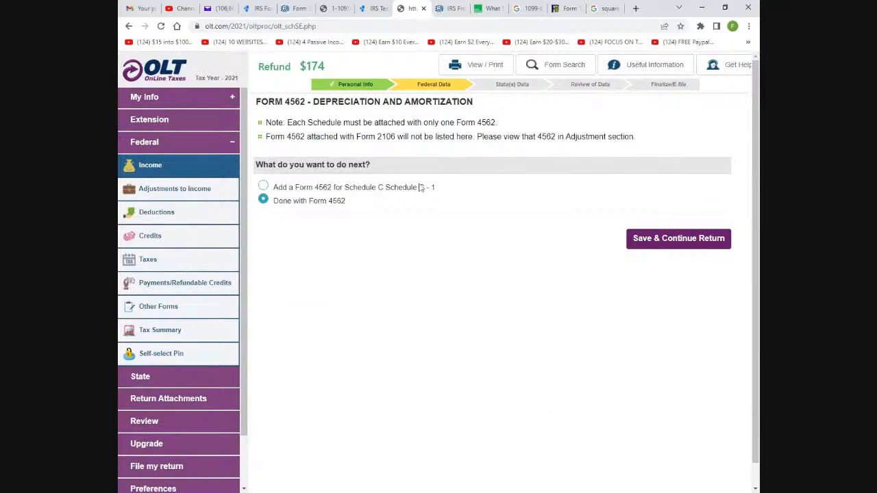
click(172, 176)
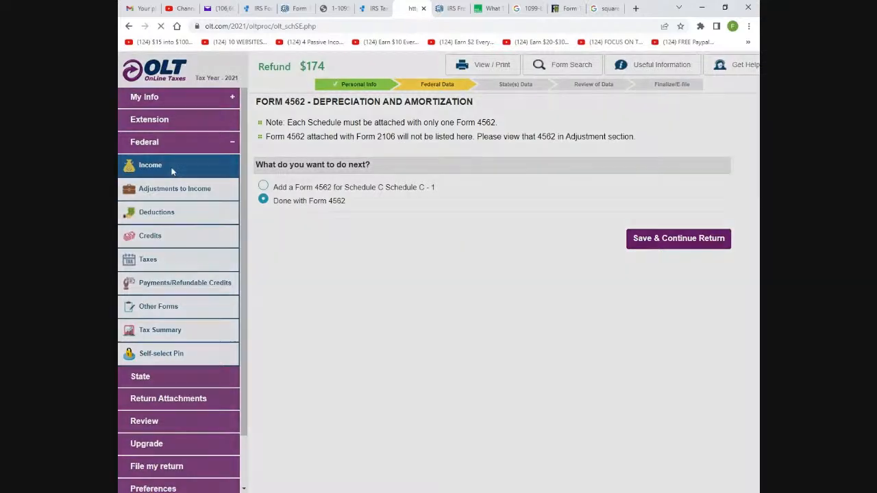
Edit Business Income or Loss and add another new Schedule C business income entry
scroll(549, 326, down, 3)
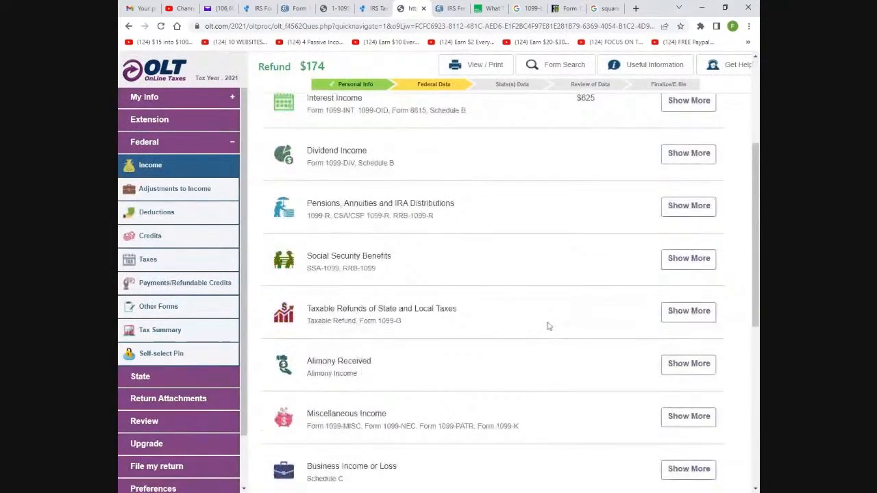
scroll(548, 327, down, 3)
click(689, 318)
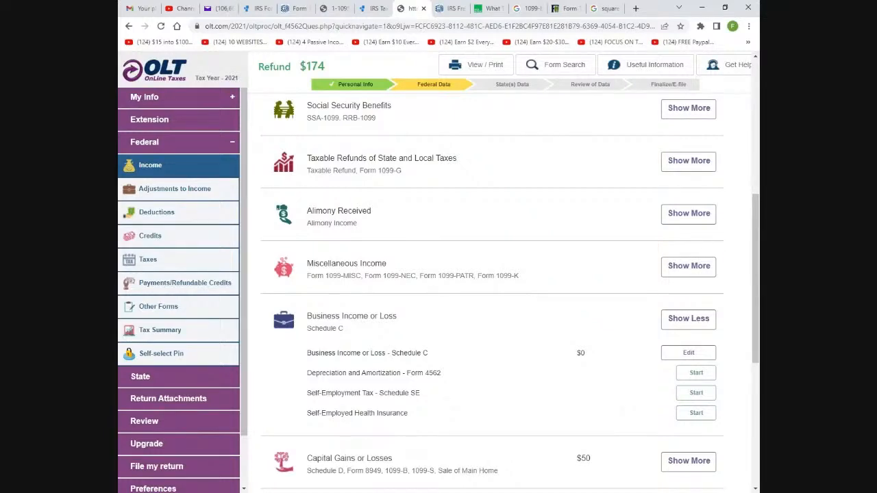
click(689, 353)
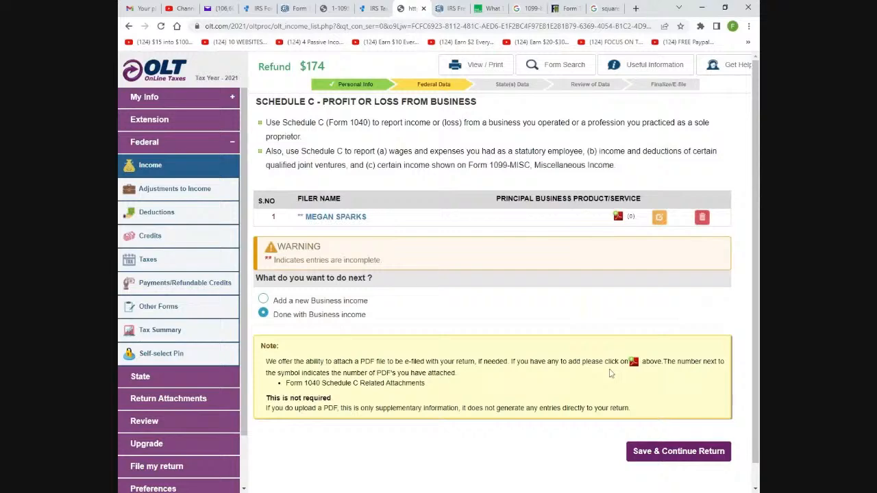
scroll(571, 329, down, 1)
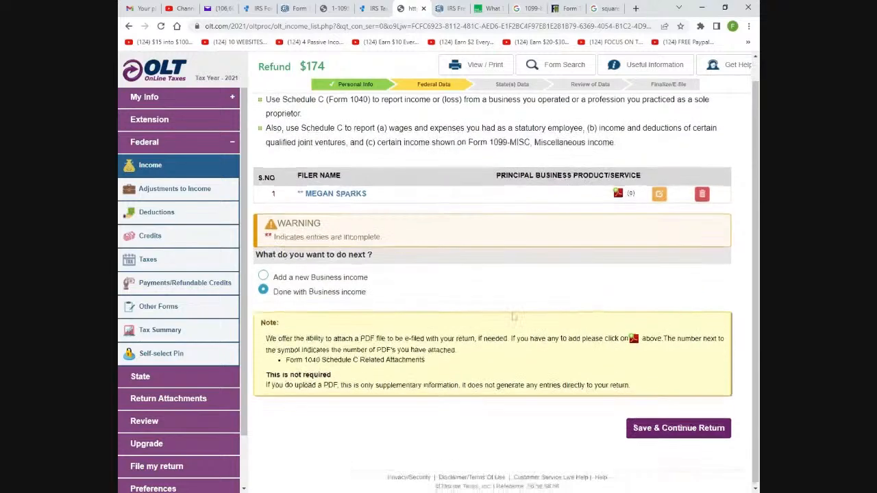
click(263, 276)
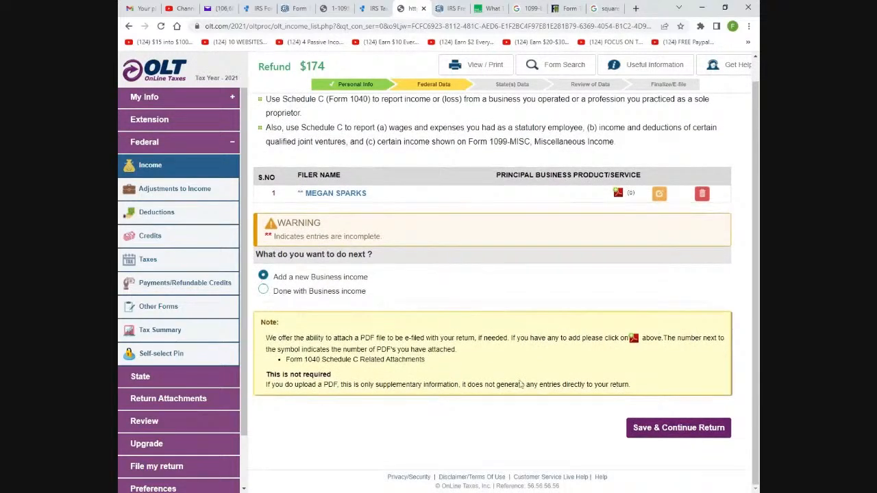
click(662, 432)
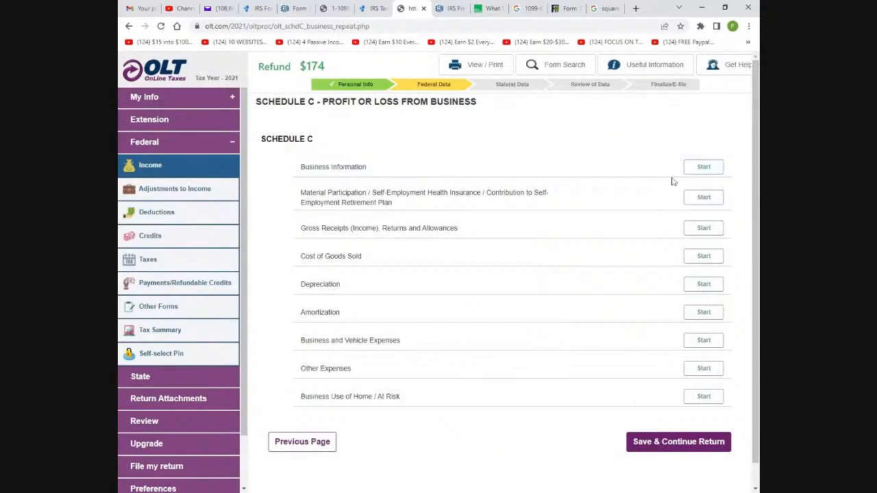
Save the Schedule C gross receipts section at $0 with 'No' for joint venture
click(703, 228)
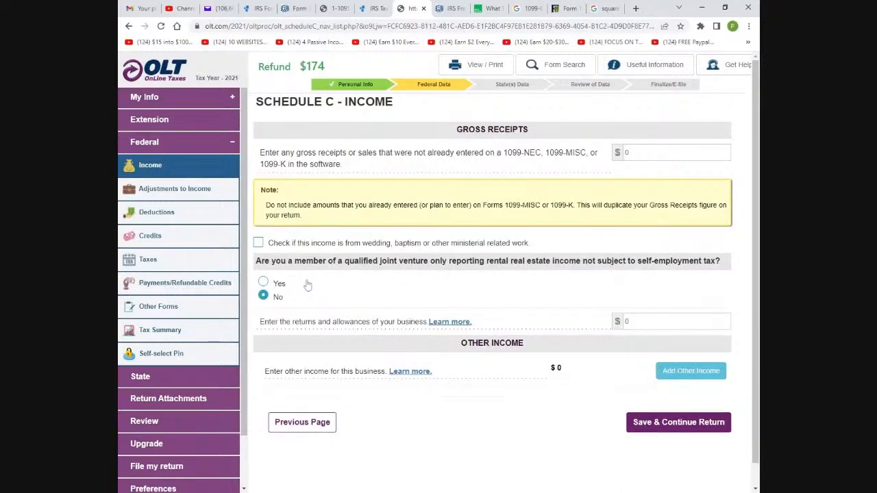
click(263, 282)
click(271, 297)
click(688, 429)
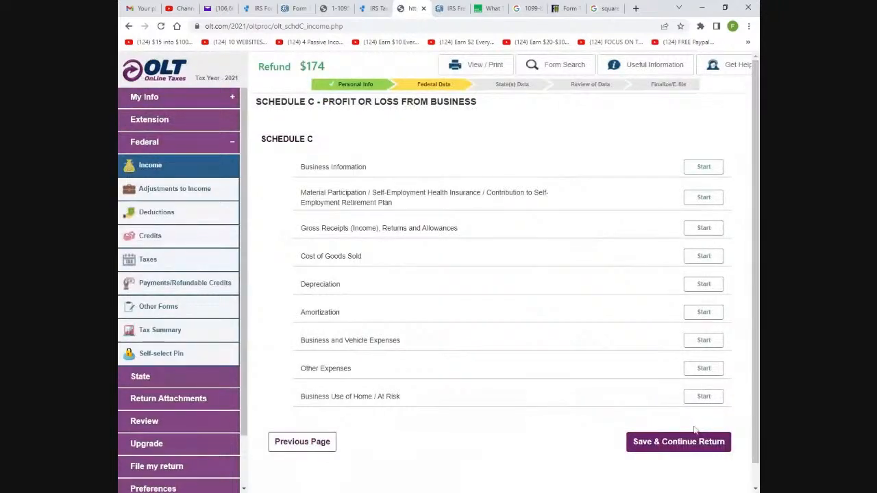
Go back to the business income list, delete both Schedule C entries confirming Yes, and continue
scroll(694, 430, down, 2)
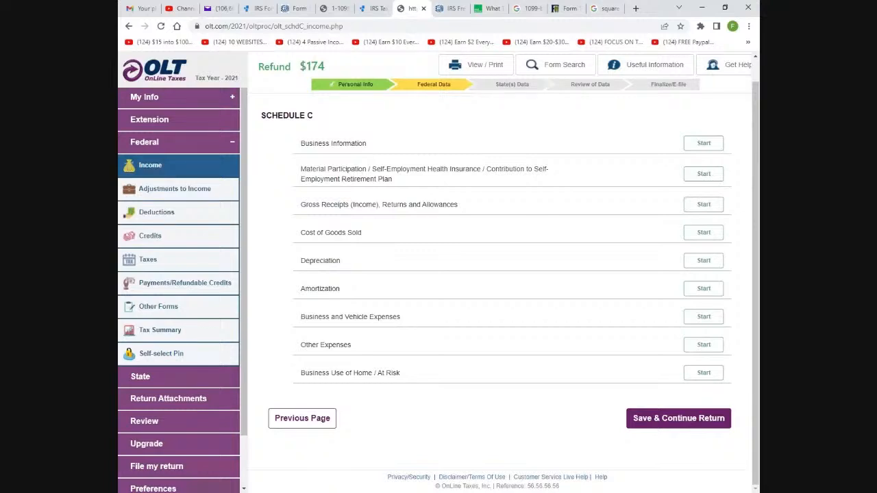
click(318, 419)
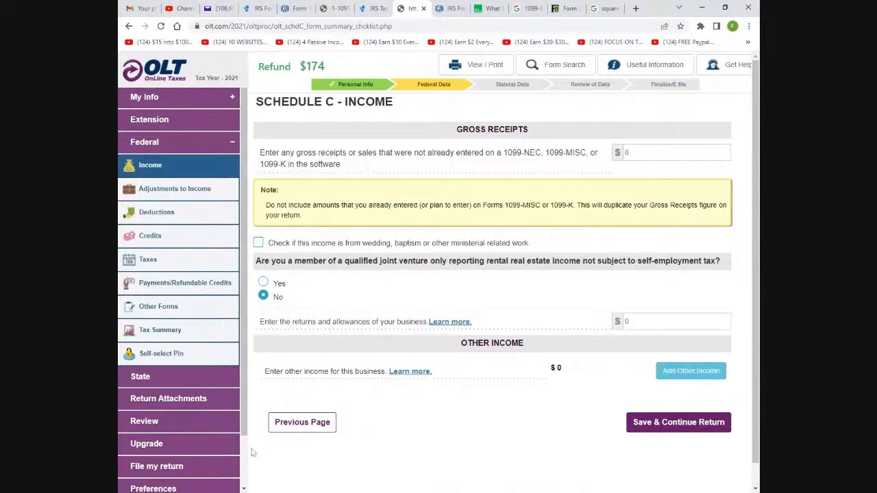
click(288, 424)
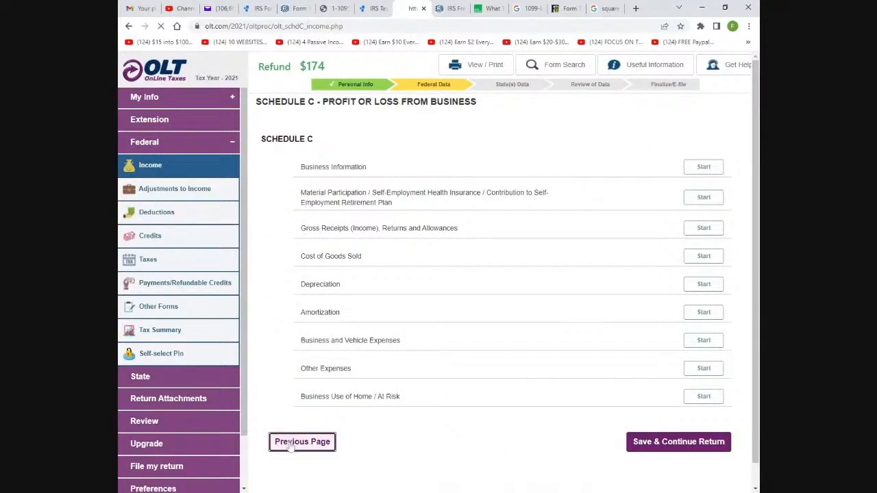
click(292, 440)
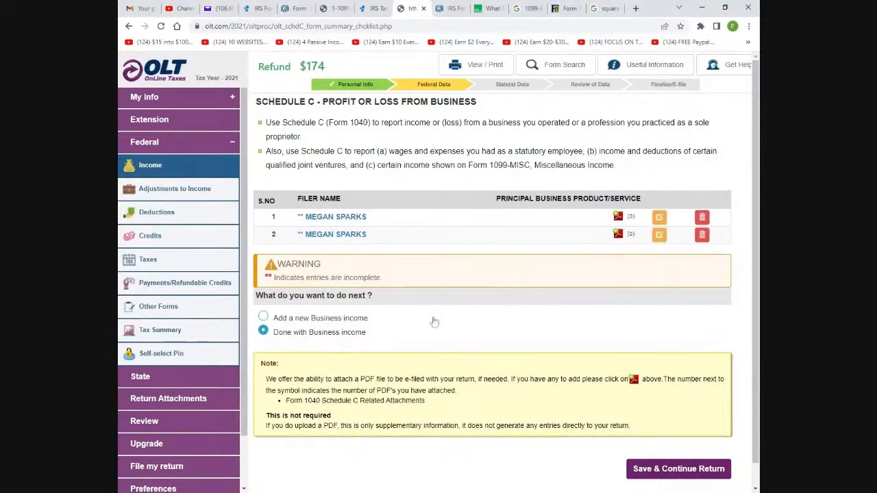
click(702, 218)
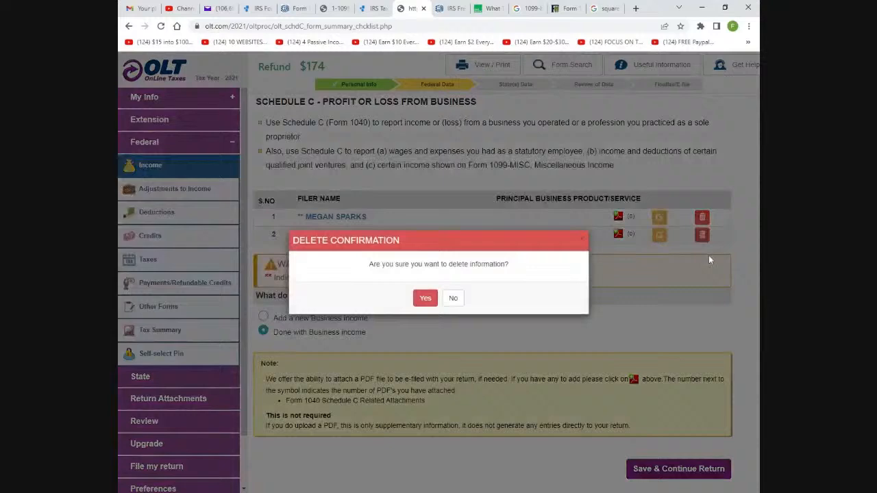
click(424, 299)
click(702, 217)
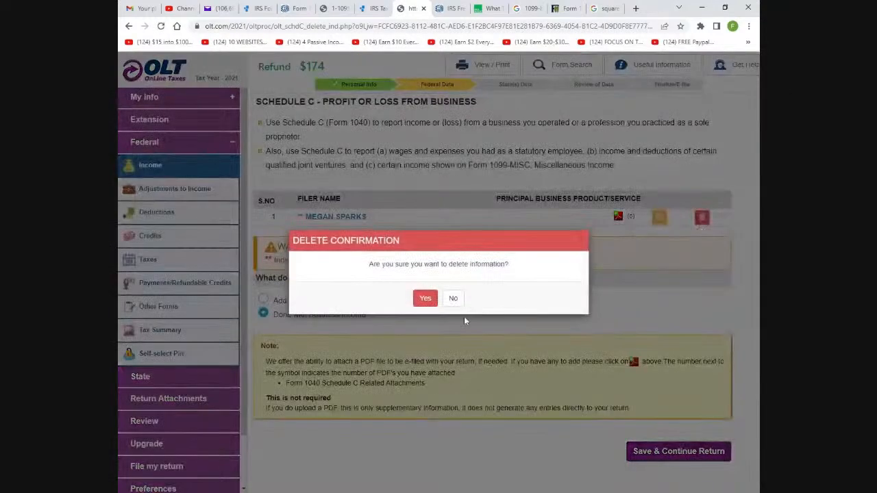
click(424, 298)
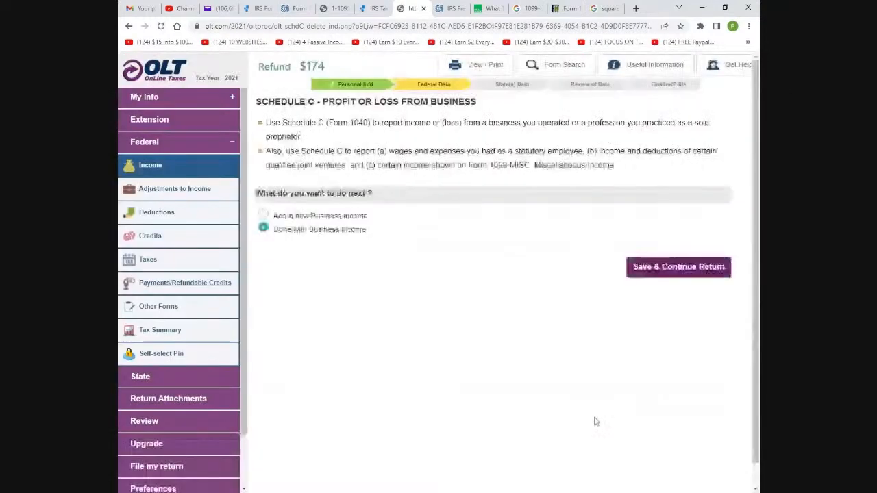
click(665, 268)
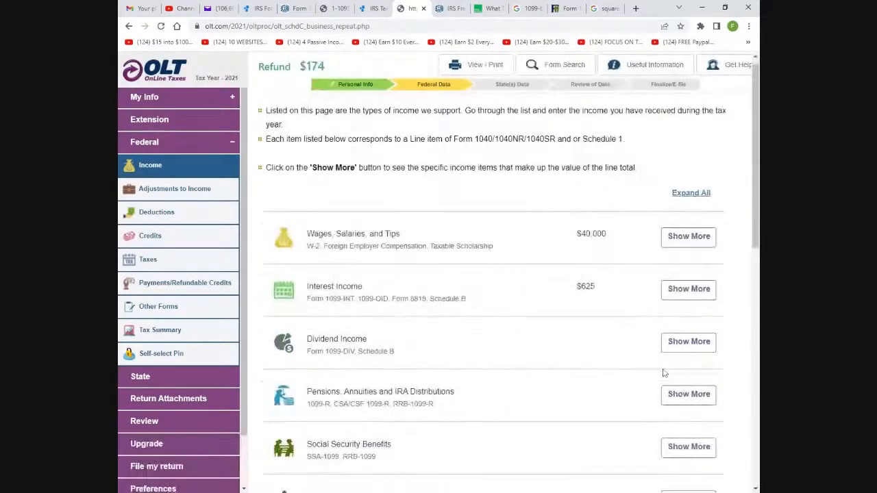
Expand Business Income or Loss on the income summary, showing Schedule C at $0
scroll(663, 371, down, 3)
scroll(662, 370, down, 4)
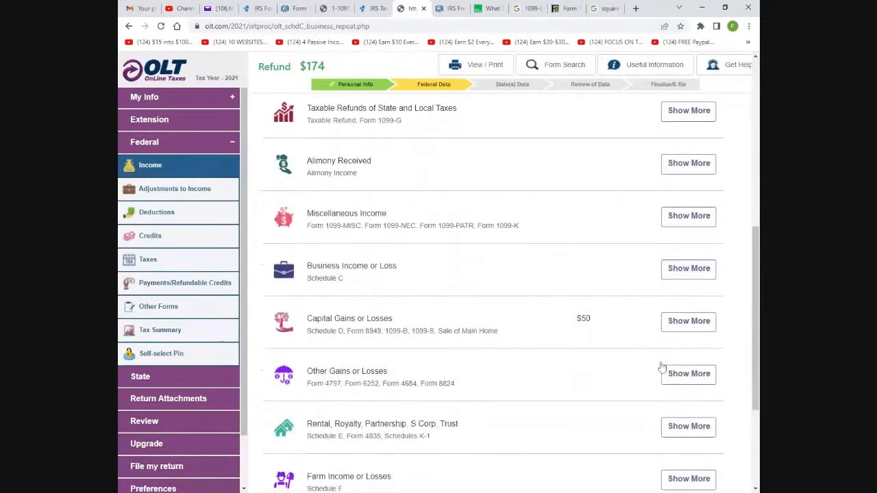
click(682, 278)
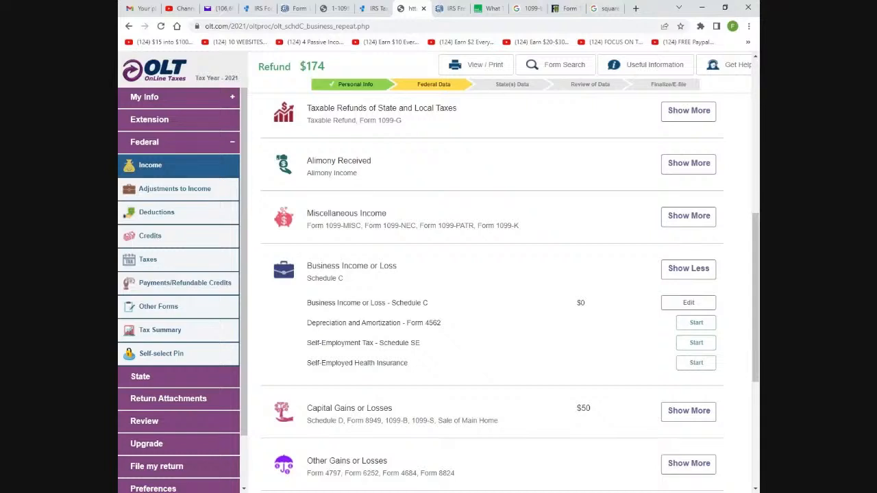
scroll(475, 355, down, 1)
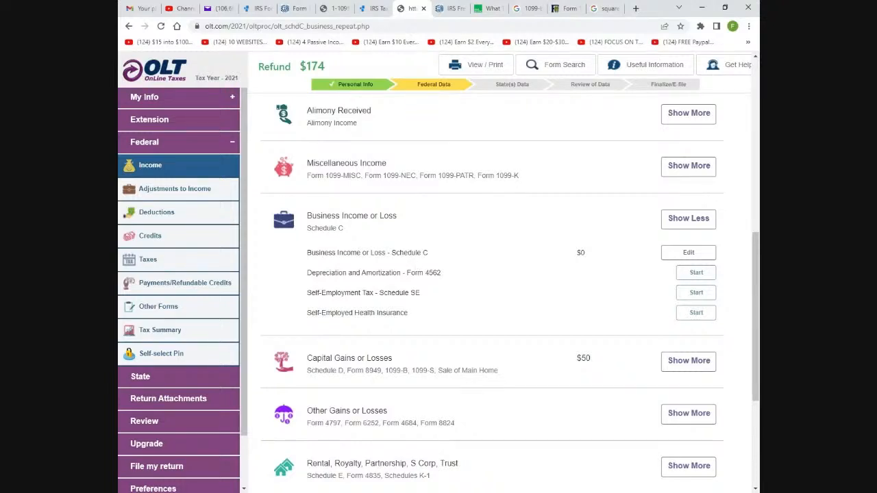
scroll(480, 311, down, 2)
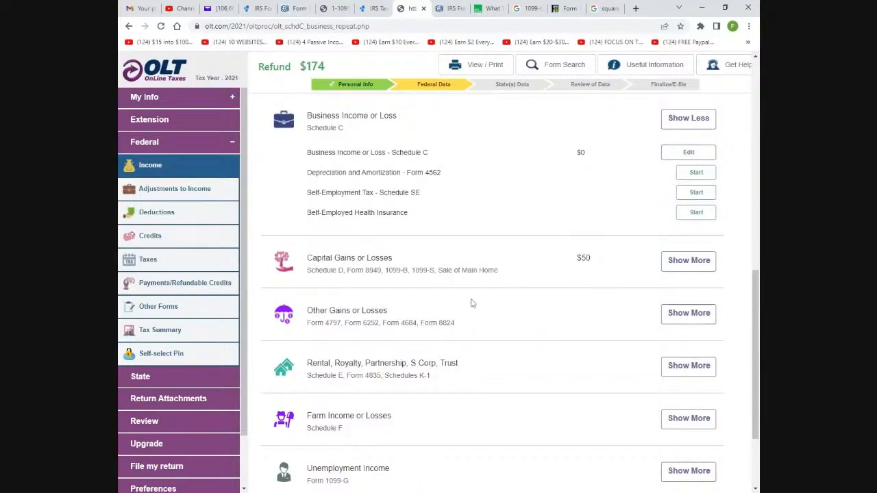
scroll(471, 303, down, 2)
scroll(471, 303, up, 2)
scroll(468, 254, up, 2)
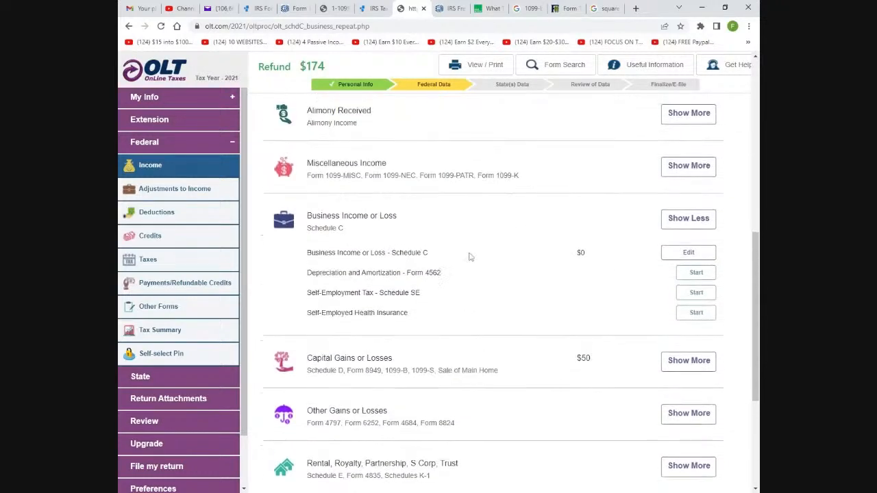
scroll(464, 267, down, 2)
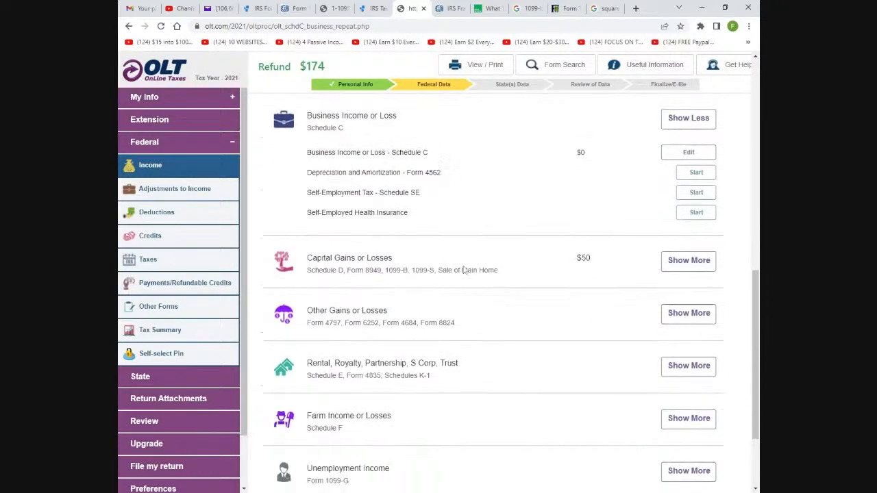
scroll(464, 270, up, 1)
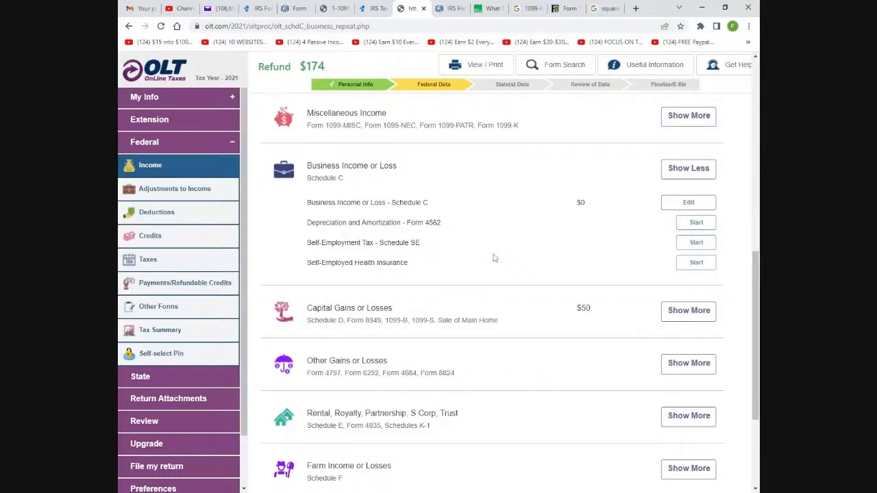
scroll(494, 257, down, 1)
scroll(505, 274, up, 2)
Review the Other Forms list without adding any forms and continue to the Refund or Payment summary
click(158, 306)
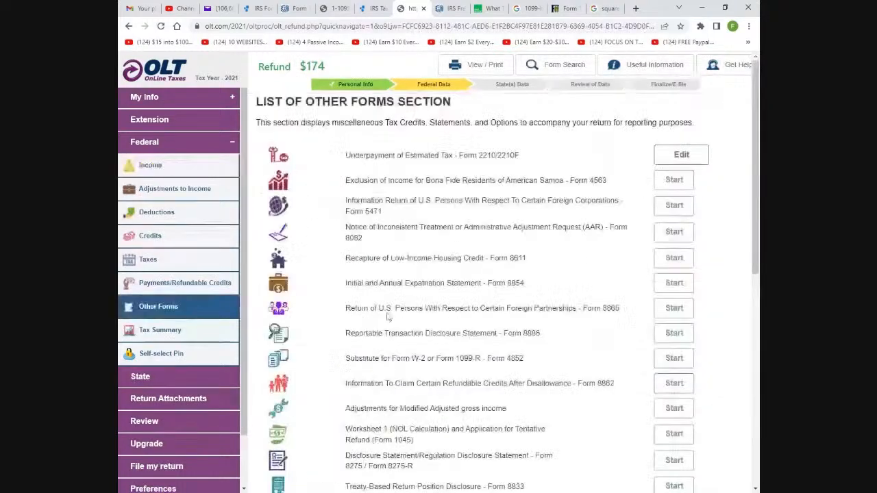
scroll(486, 196, down, 2)
scroll(484, 196, up, 3)
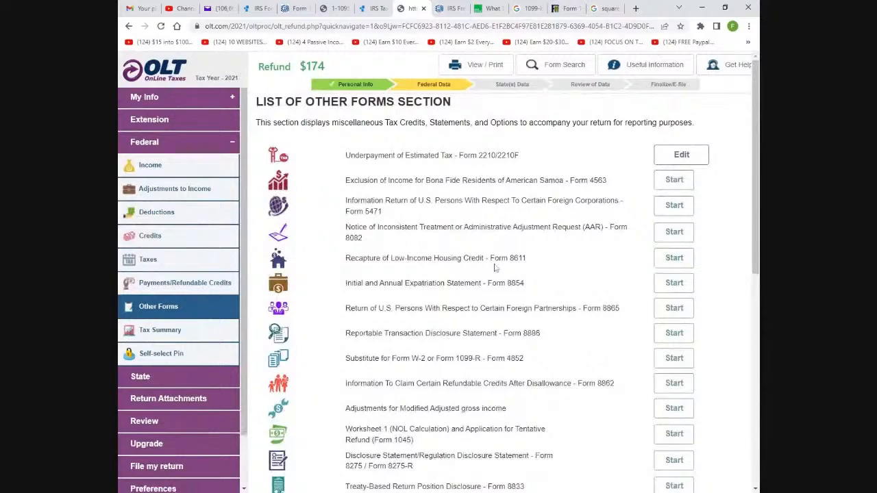
scroll(494, 268, down, 5)
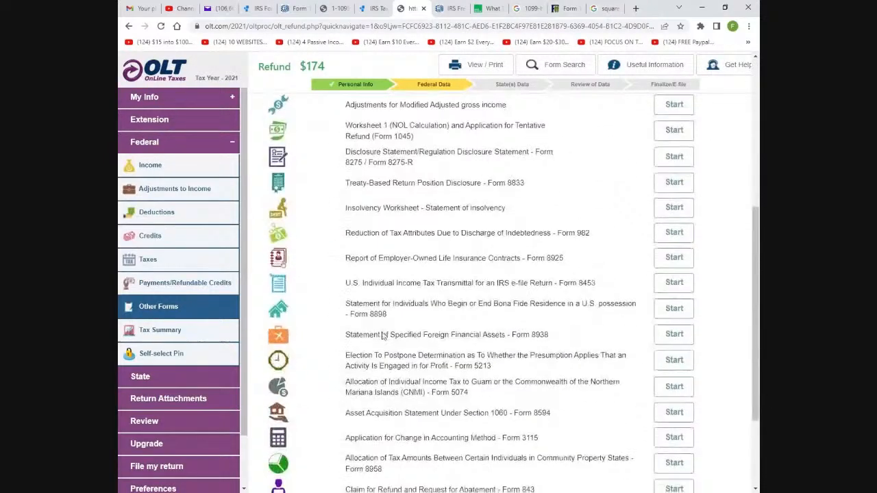
scroll(382, 336, down, 1)
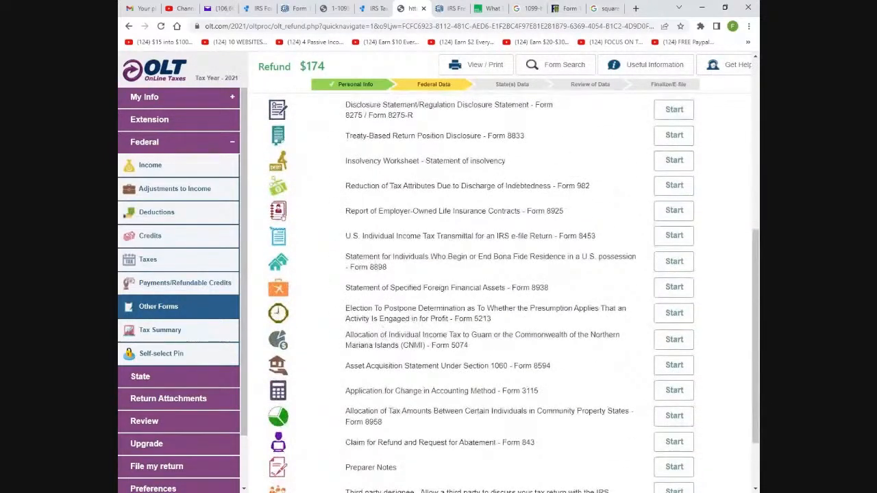
scroll(477, 384, down, 2)
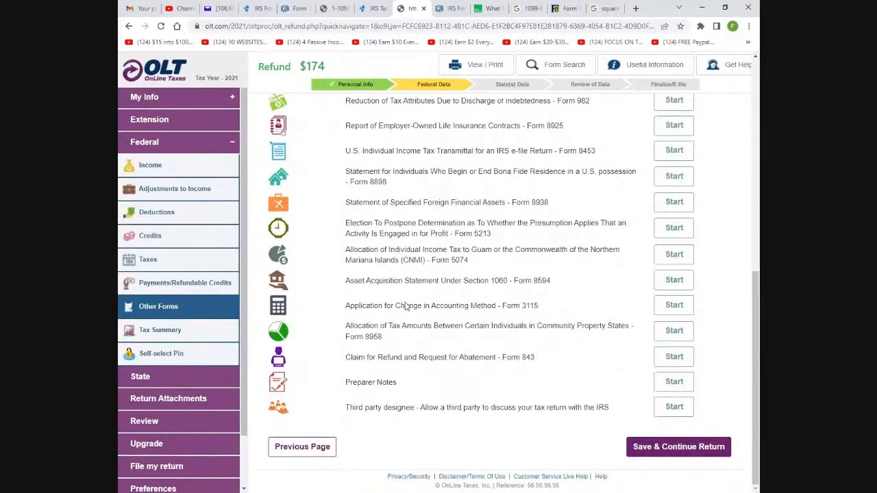
scroll(373, 305, up, 9)
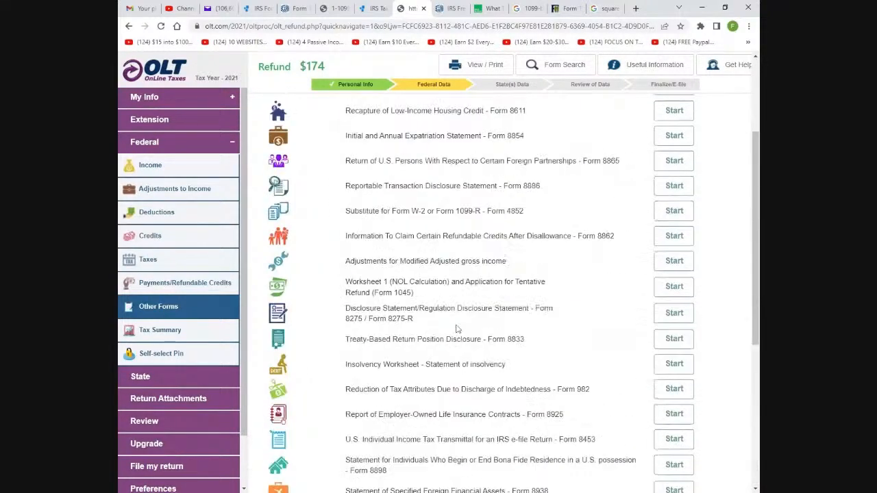
scroll(480, 288, down, 9)
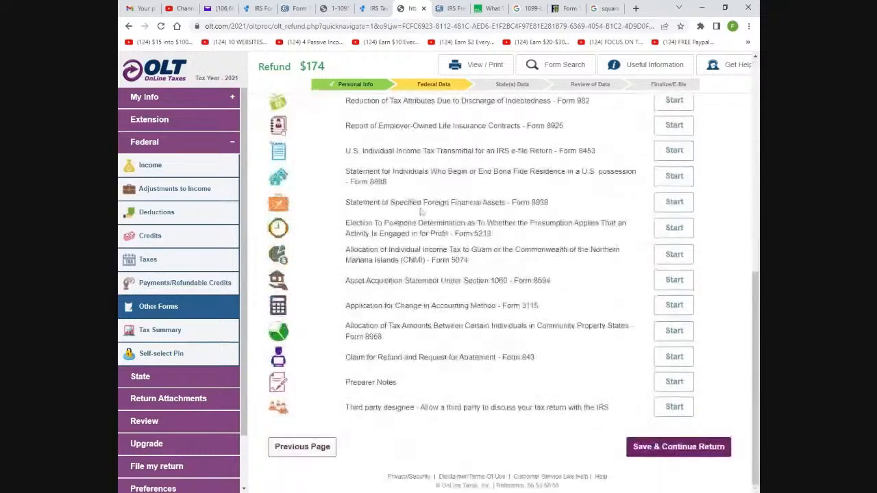
click(655, 449)
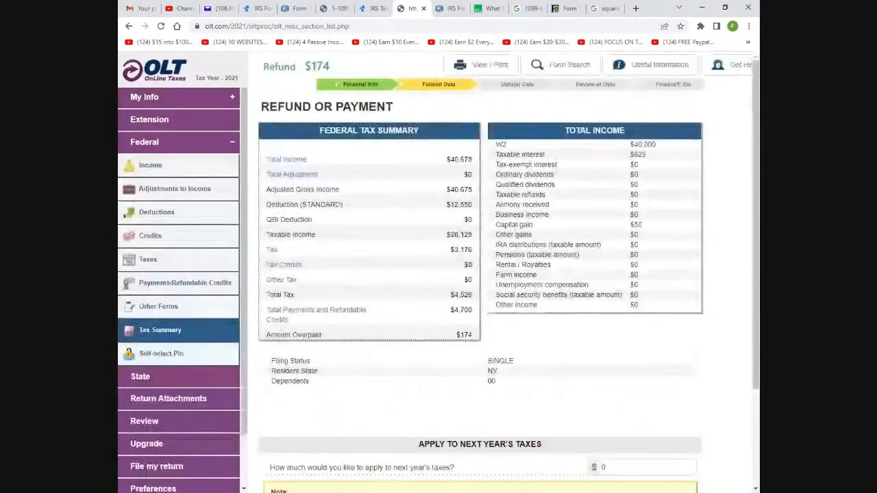
Leave $0 applied to next year's taxes on the Tax Summary and continue to refund options
scroll(610, 258, down, 3)
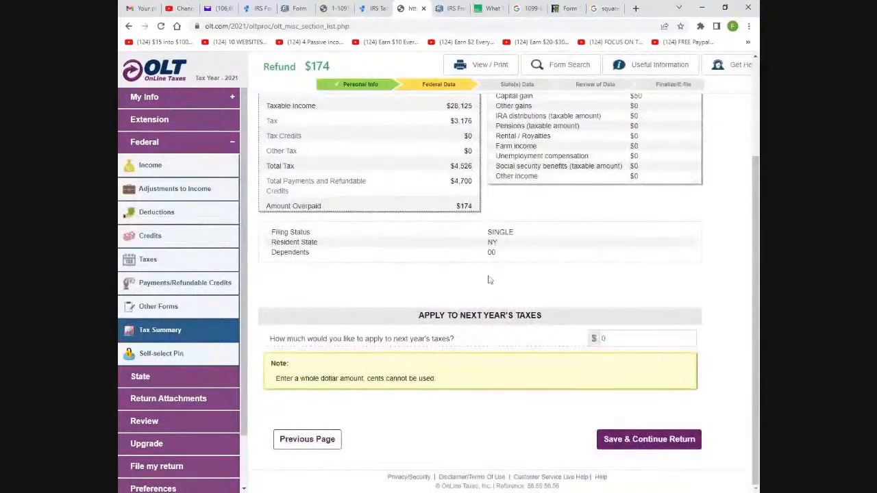
scroll(491, 279, up, 3)
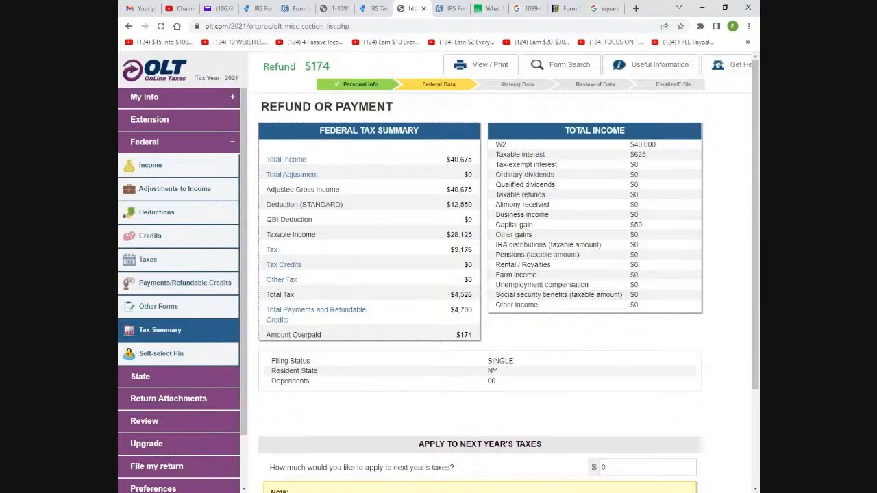
scroll(553, 357, down, 2)
scroll(549, 350, up, 1)
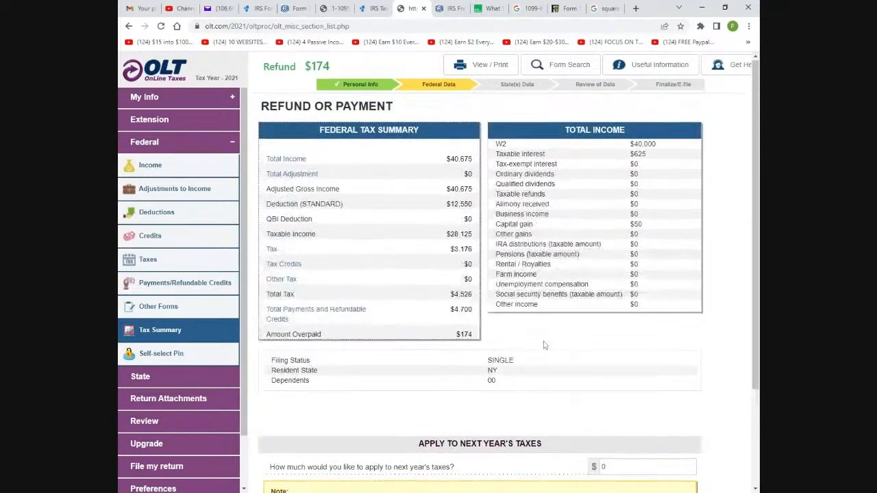
scroll(544, 344, down, 2)
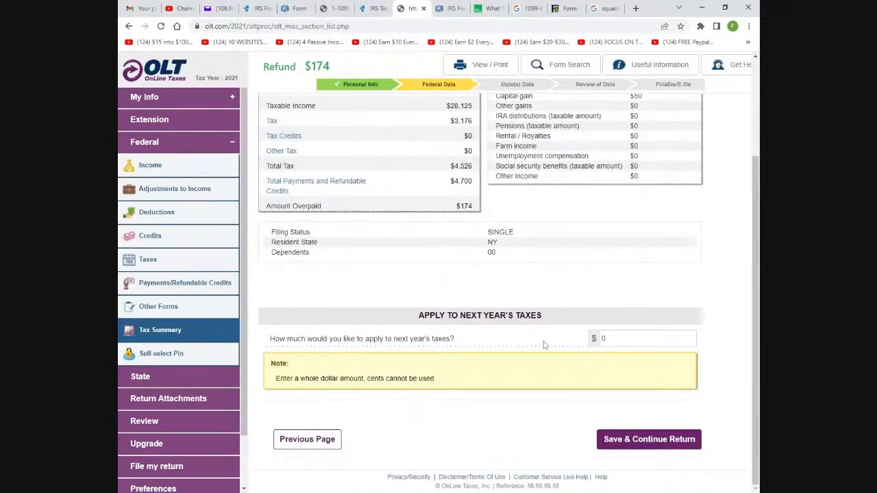
click(623, 338)
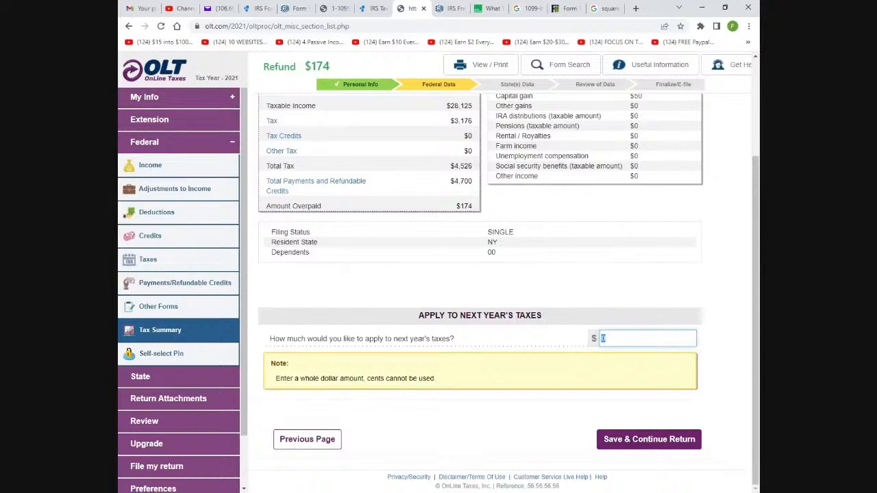
scroll(564, 333, up, 2)
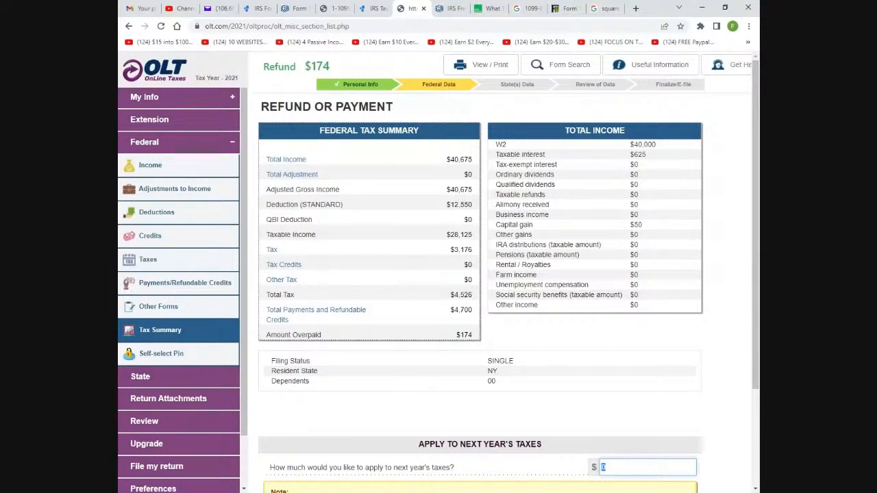
scroll(544, 285, down, 3)
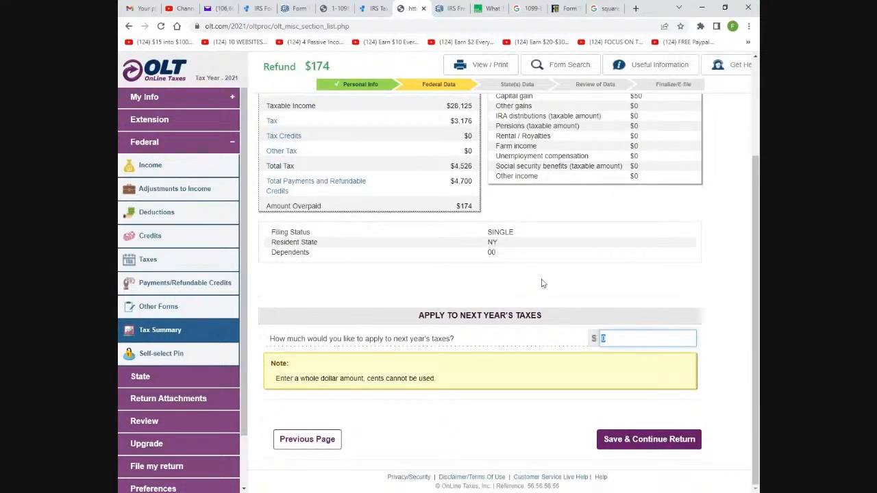
click(624, 439)
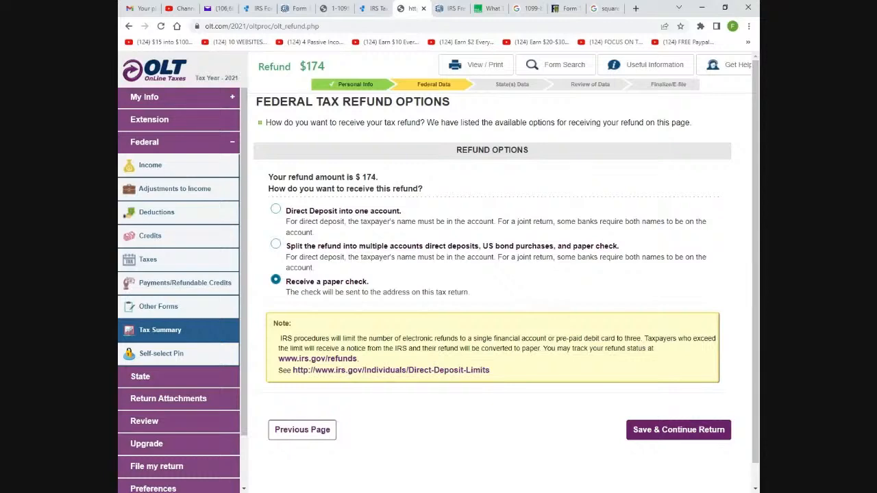
Keep the $174 federal refund as a paper check and continue to the New York page
click(663, 432)
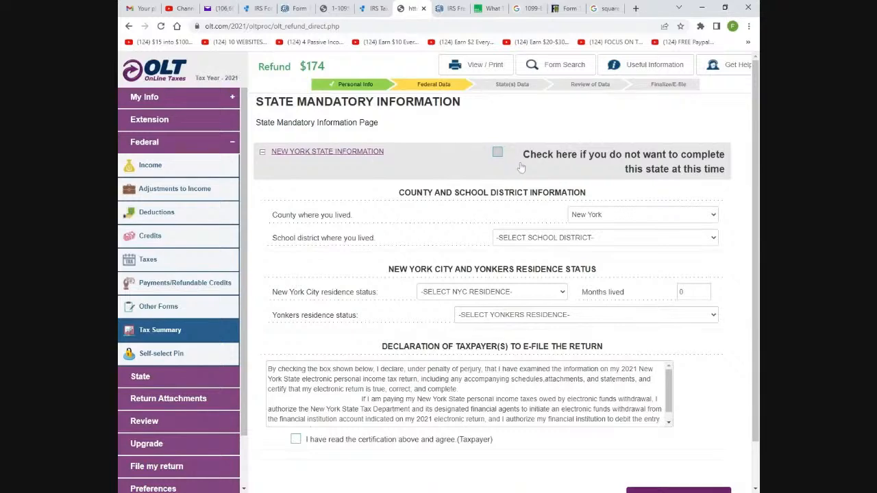
Check the New York county and choose Manhattan as the school district
scroll(531, 171, down, 1)
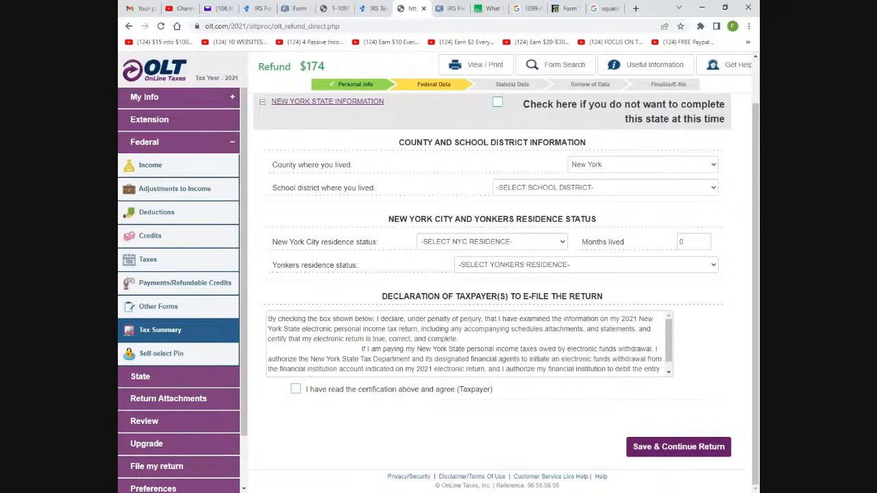
click(714, 168)
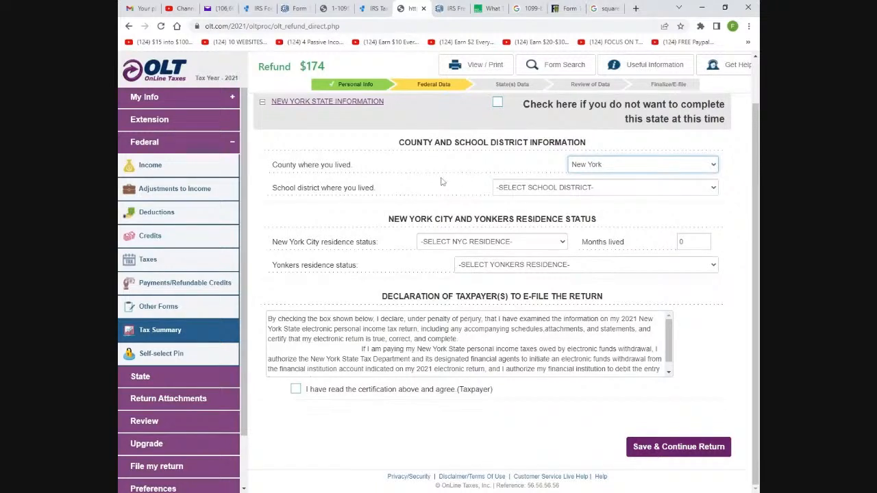
click(712, 191)
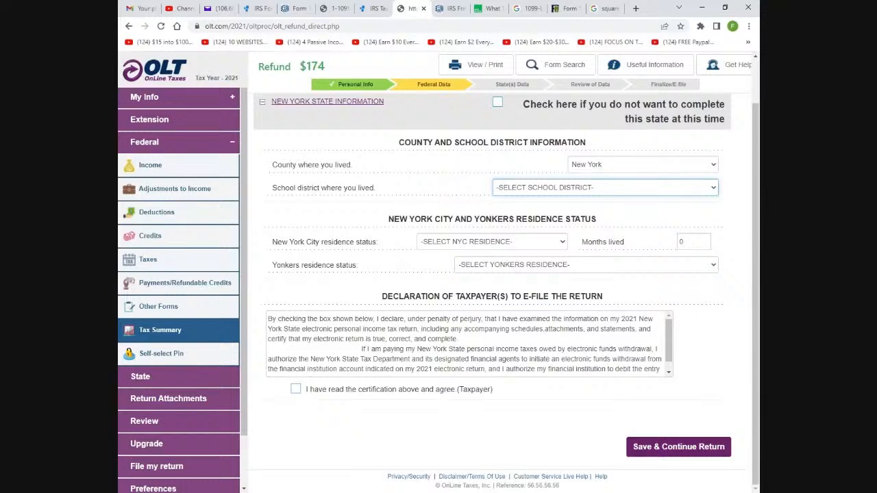
click(588, 212)
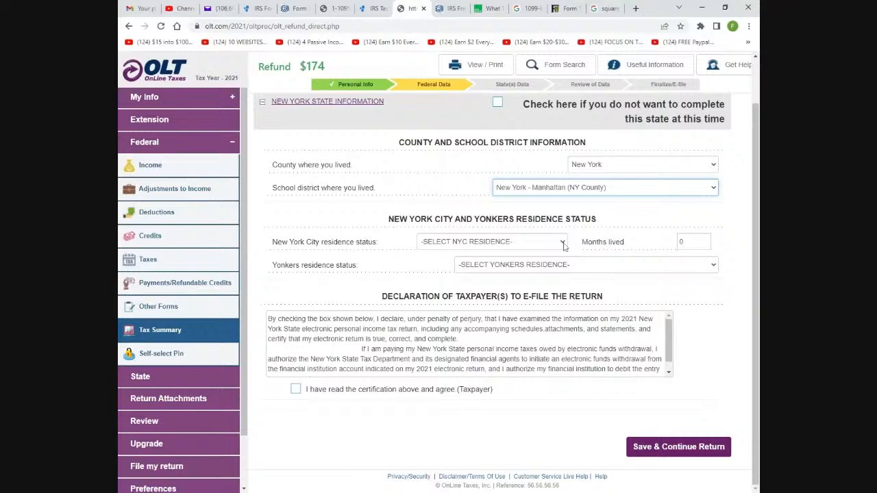
Enter 12 months lived, choose None of the above for Yonkers, agree to certification, and save
click(686, 242)
key(BackSpace)
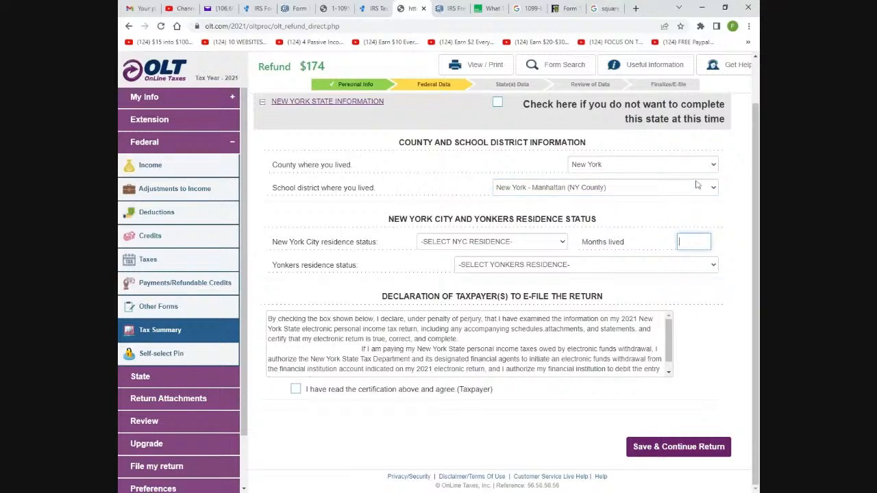
text(12)
key(Tab)
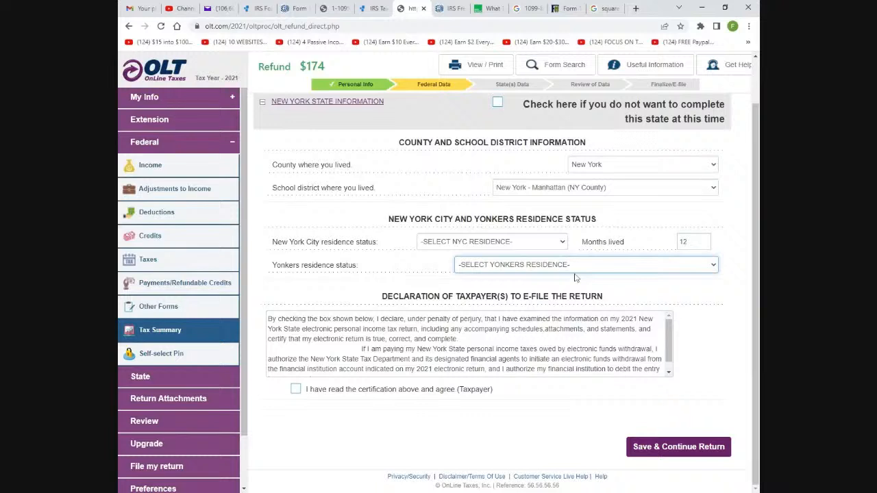
key(Down)
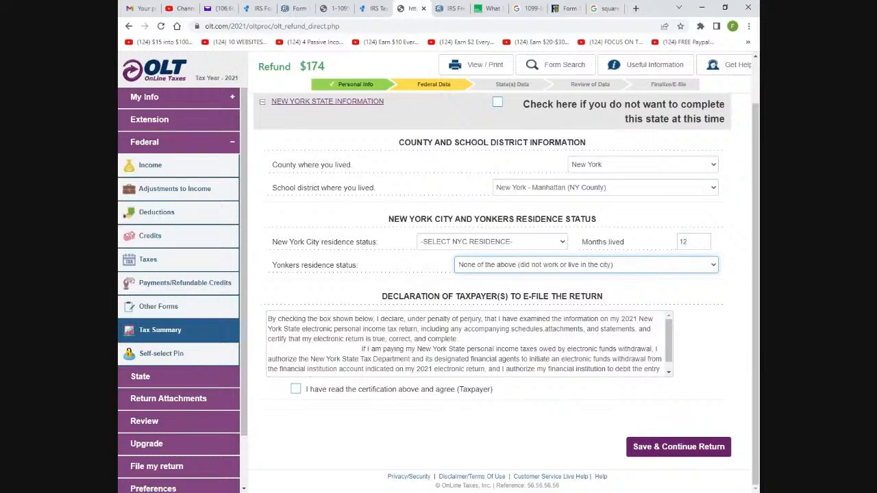
click(668, 372)
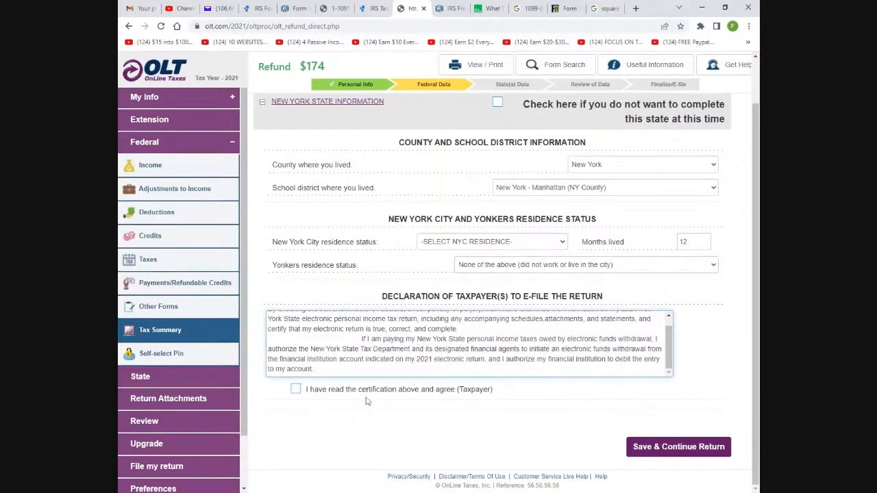
click(295, 389)
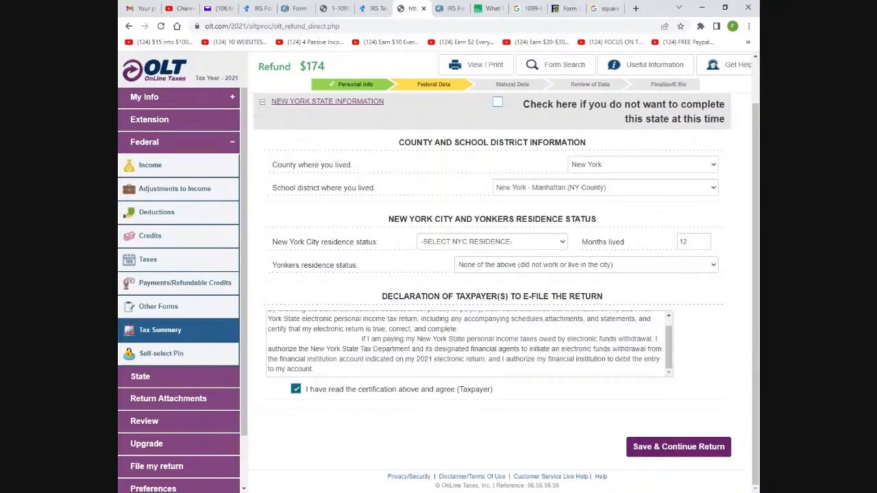
click(679, 453)
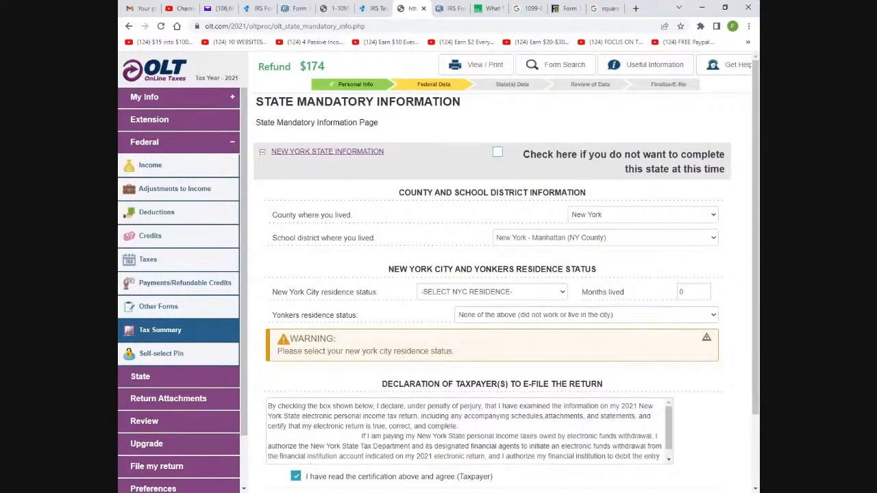
Set NYC residence to Full-year city resident with 12 months lived and save
click(514, 305)
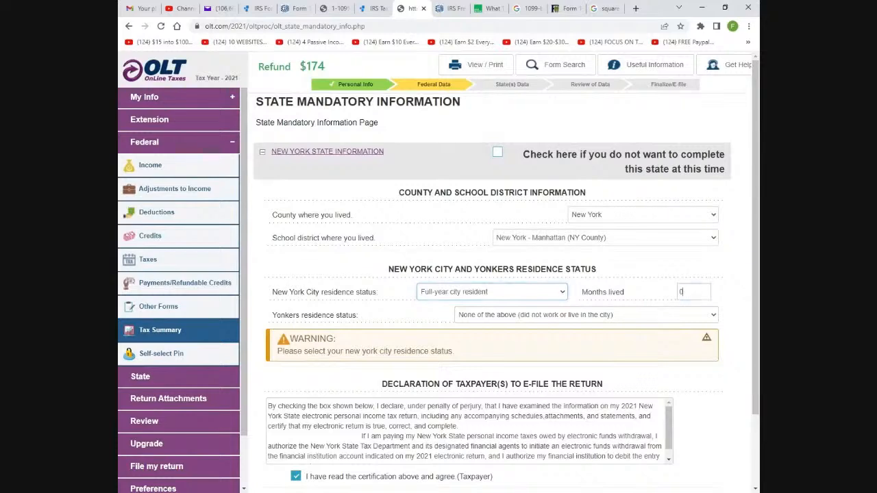
click(686, 293)
text(12)
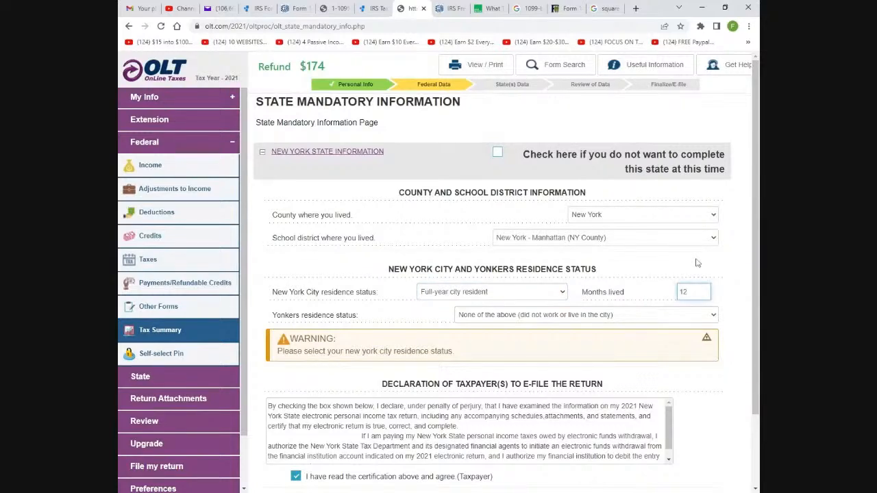
click(709, 316)
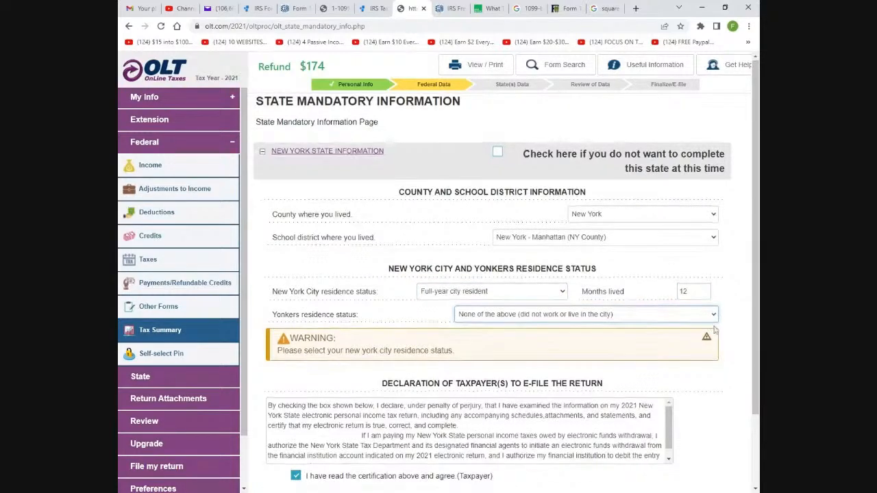
scroll(679, 398, down, 2)
click(661, 447)
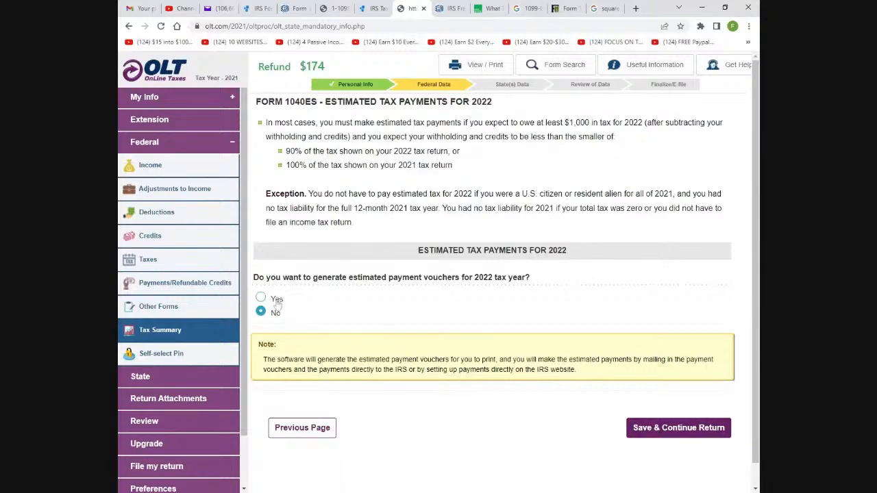
Leave 'No' for 2022 Form 1040ES payment vouchers and continue to Review and Print
click(647, 433)
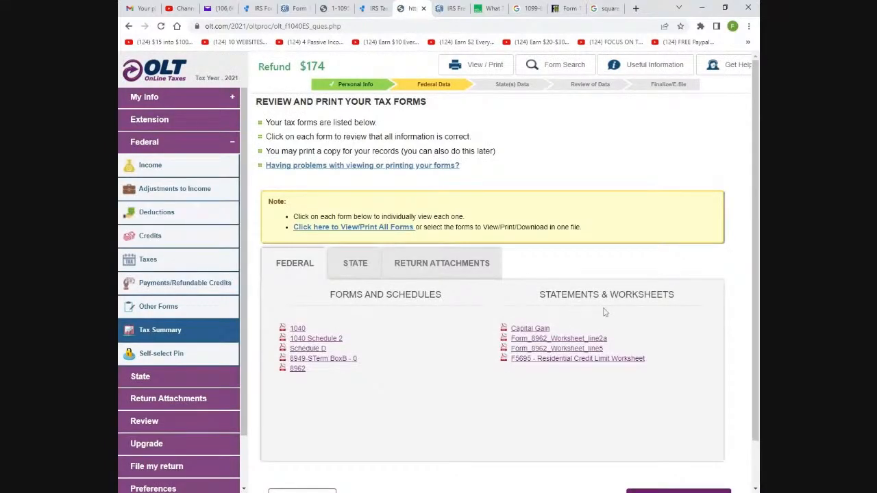
Look over the New York forms list, then open the federal Form 1040 PDF
scroll(605, 312, down, 1)
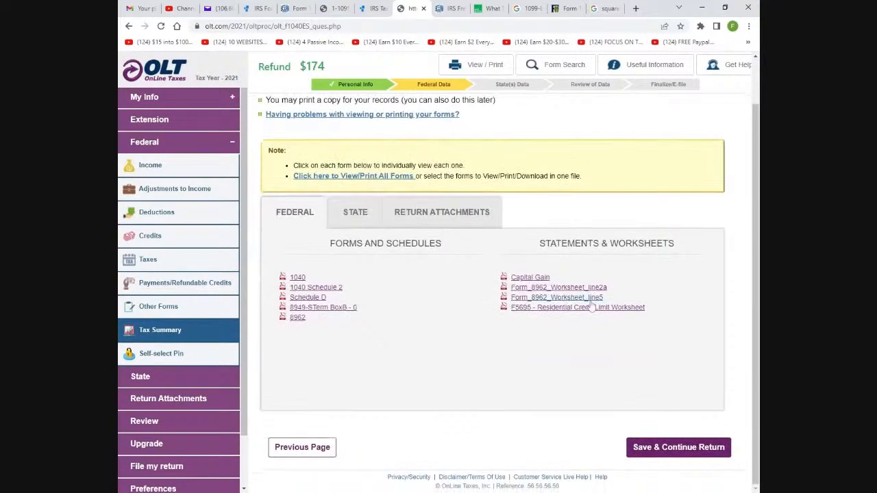
click(356, 214)
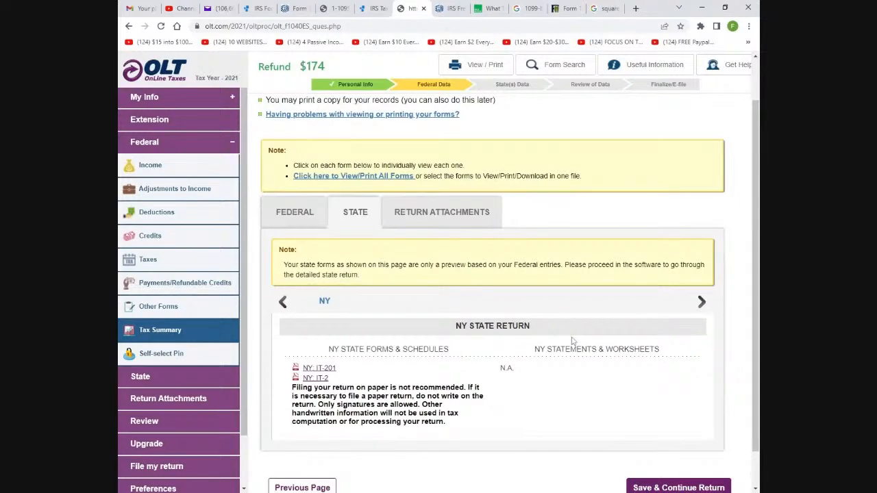
scroll(573, 341, up, 1)
scroll(568, 333, down, 2)
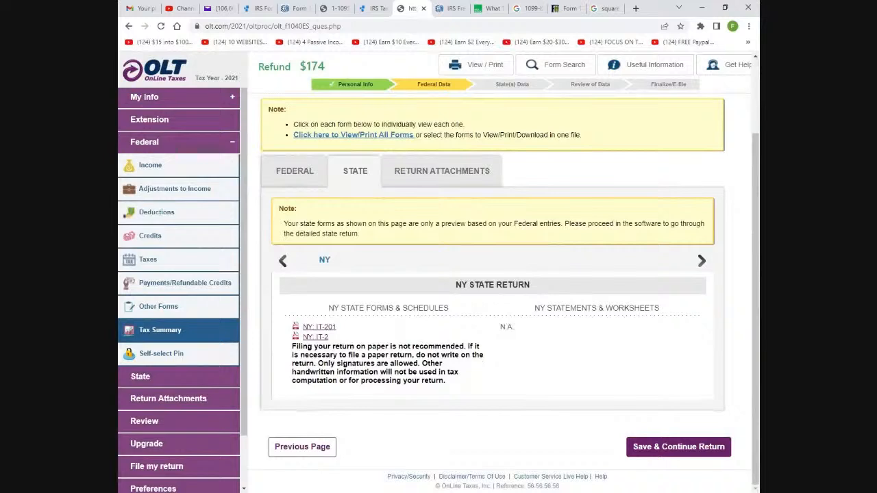
click(296, 171)
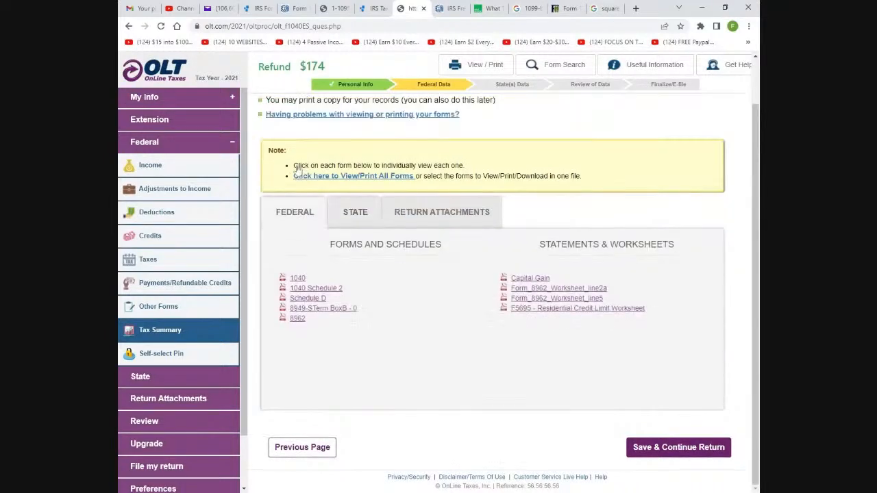
click(299, 278)
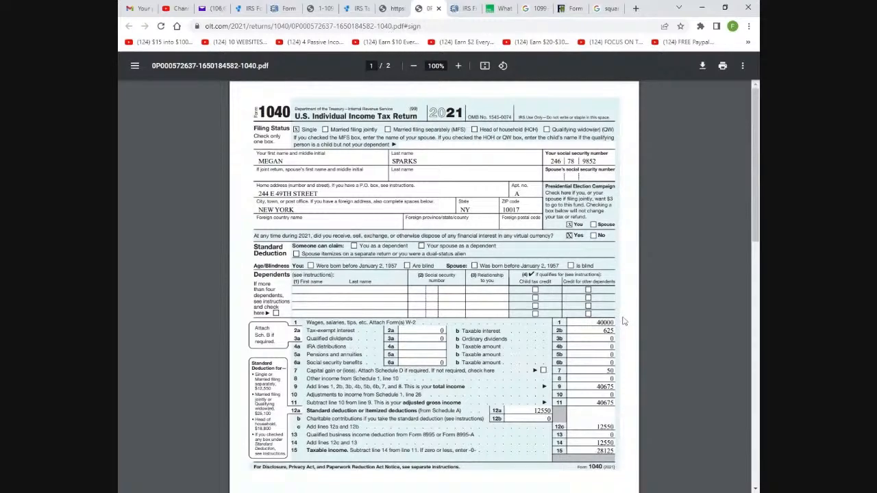
Review both pages of the Form 1040 PDF, including the $174 refund, then return to OLT
scroll(603, 411, down, 5)
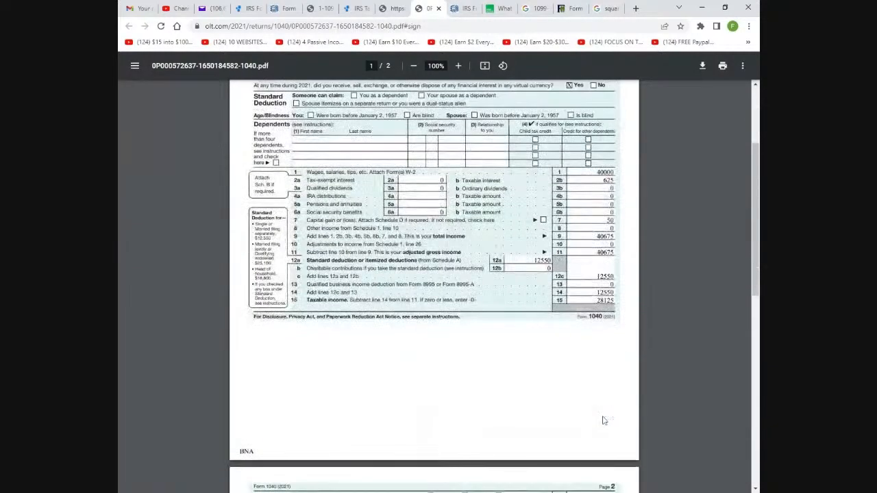
scroll(603, 421, down, 5)
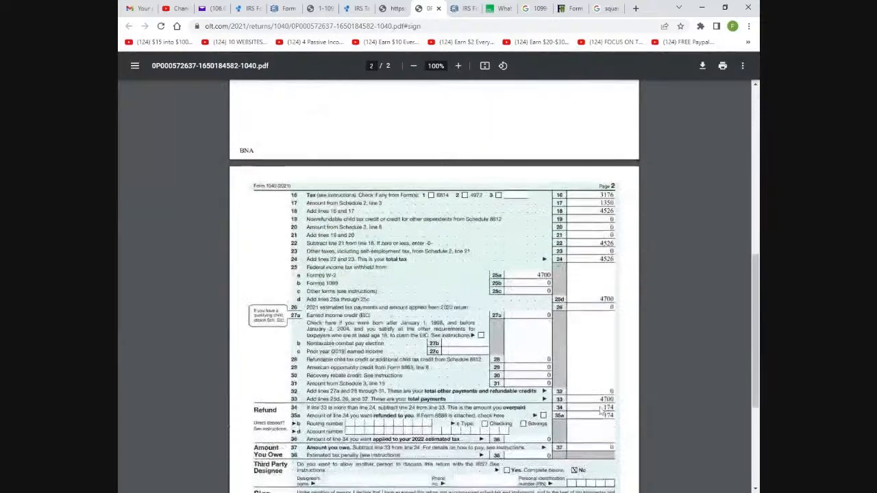
scroll(601, 410, down, 3)
scroll(596, 404, up, 5)
scroll(593, 398, down, 3)
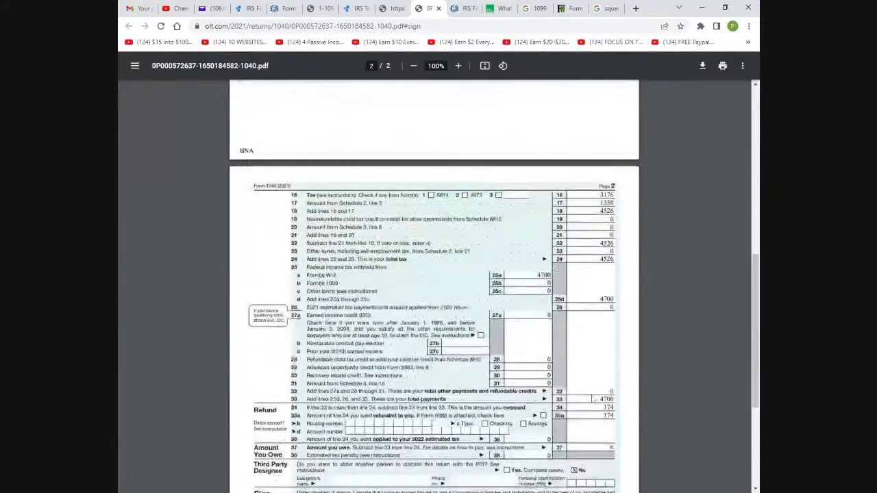
scroll(593, 399, down, 3)
scroll(594, 399, up, 3)
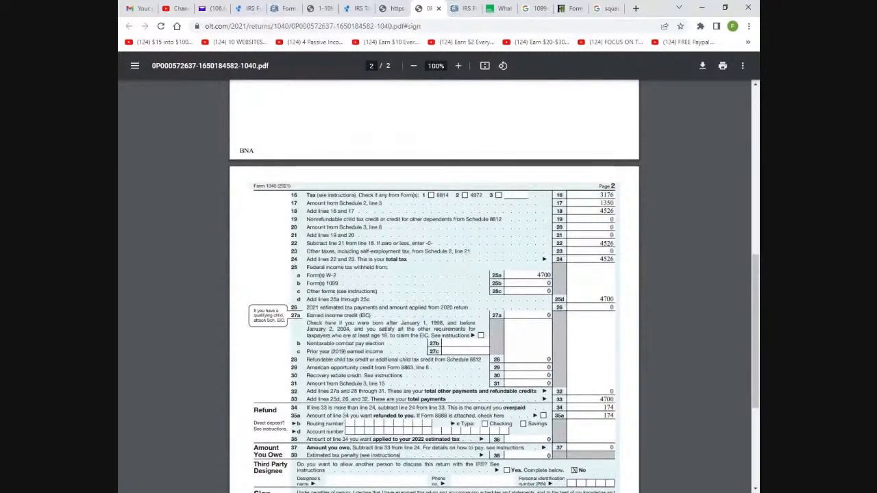
scroll(434, 286, up, 6)
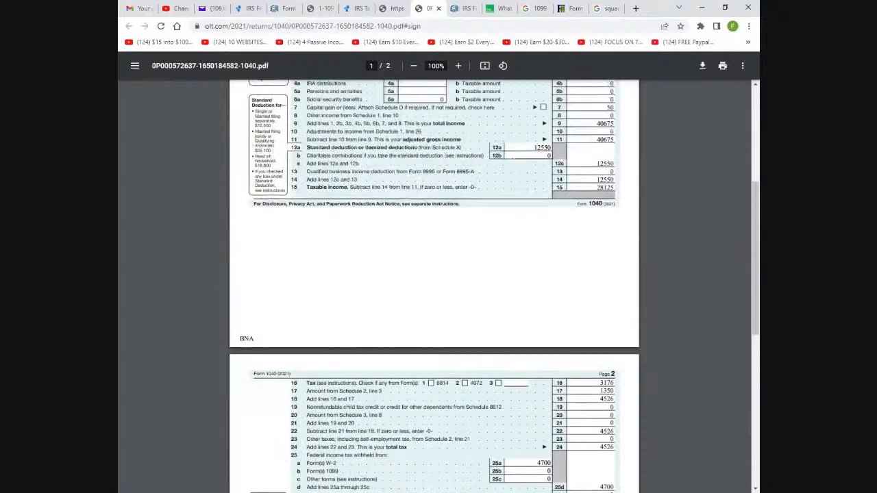
scroll(522, 256, up, 2)
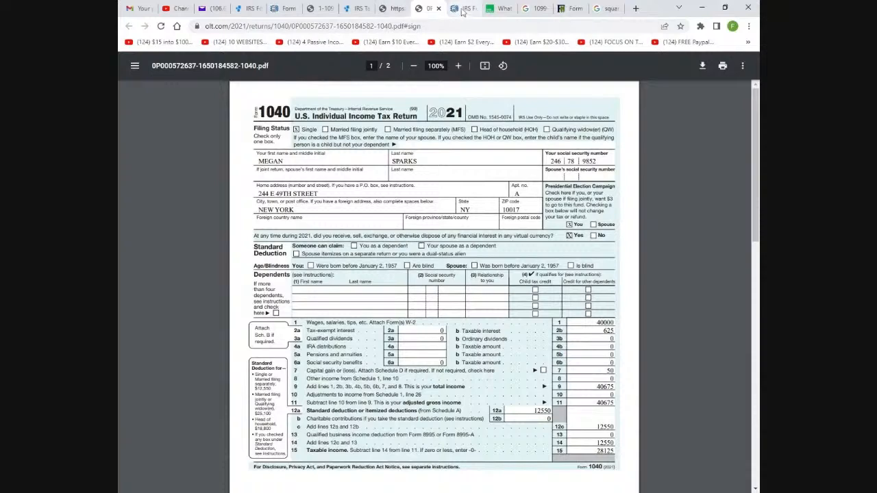
click(387, 8)
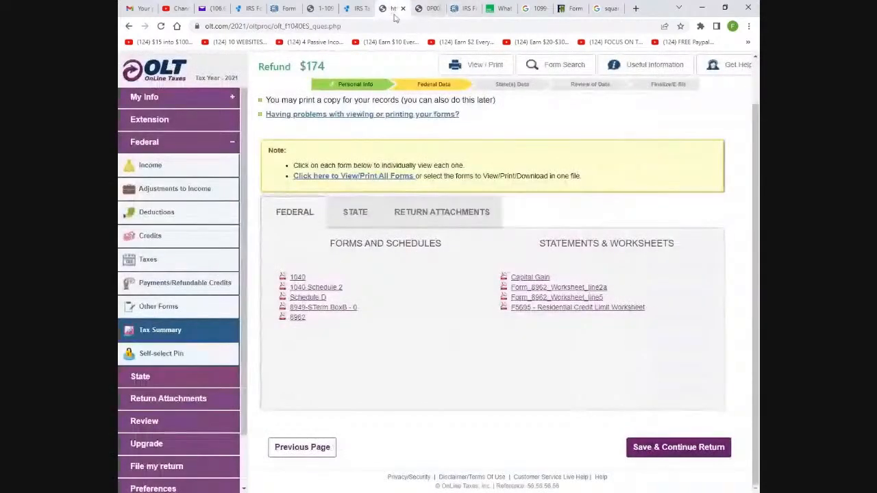
Show the New York state forms and open the IT-201 return PDF
scroll(309, 178, up, 2)
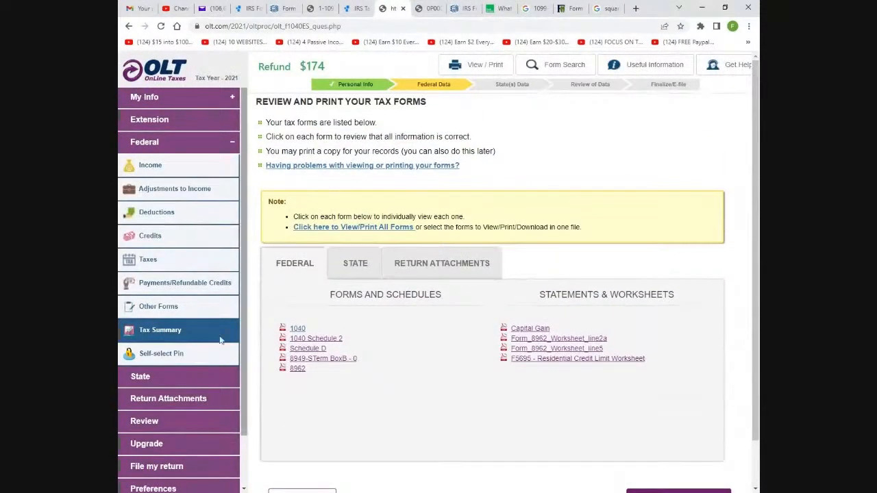
scroll(411, 312, down, 1)
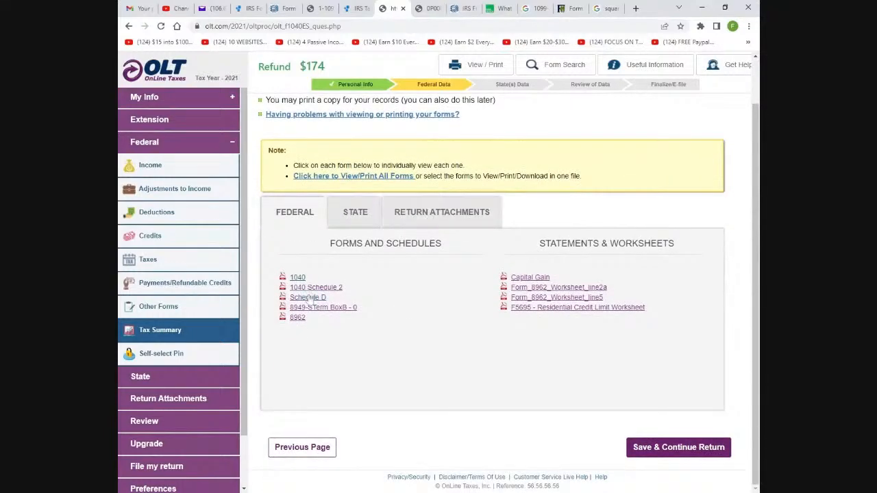
click(346, 214)
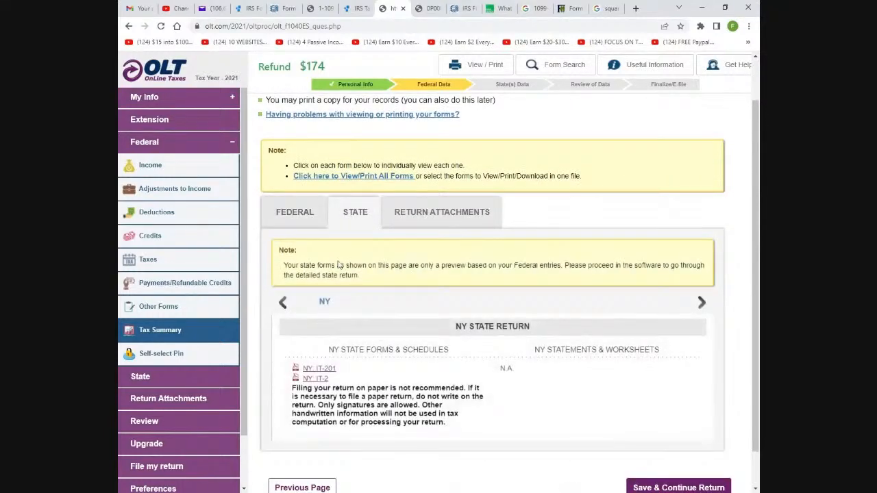
click(318, 369)
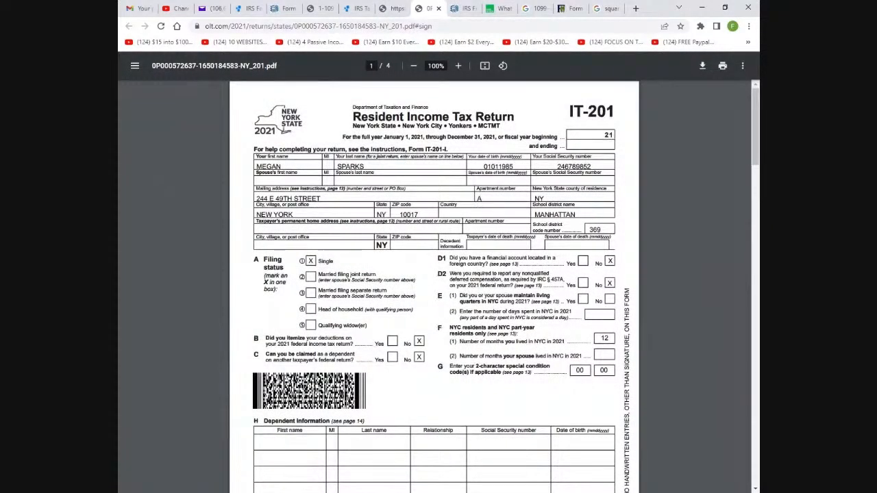
Review pages 1–4 of the IT-201 PDF, scroll back to page 1, and return to OLT
scroll(434, 287, down, 3)
scroll(434, 286, down, 9)
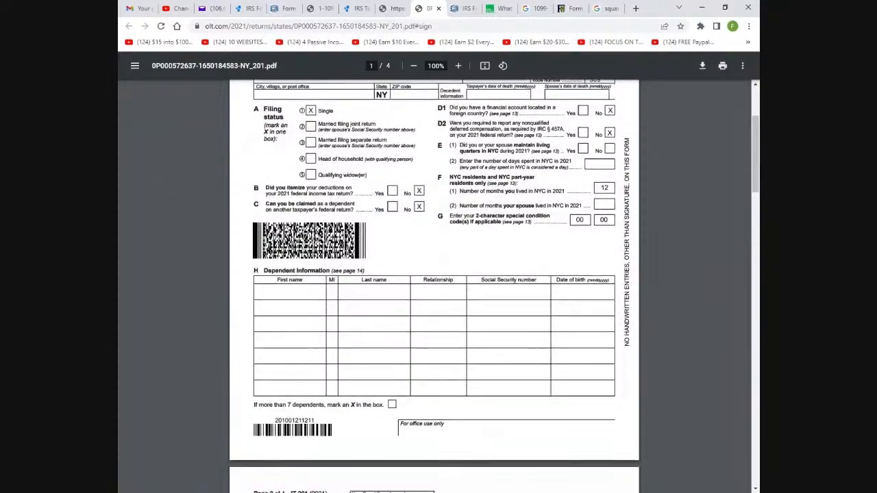
scroll(458, 282, down, 4)
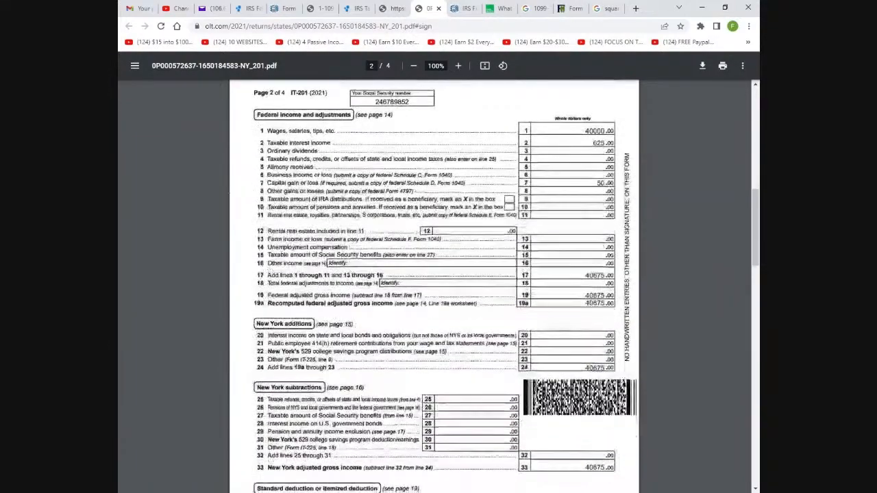
scroll(458, 282, up, 6)
scroll(459, 281, down, 11)
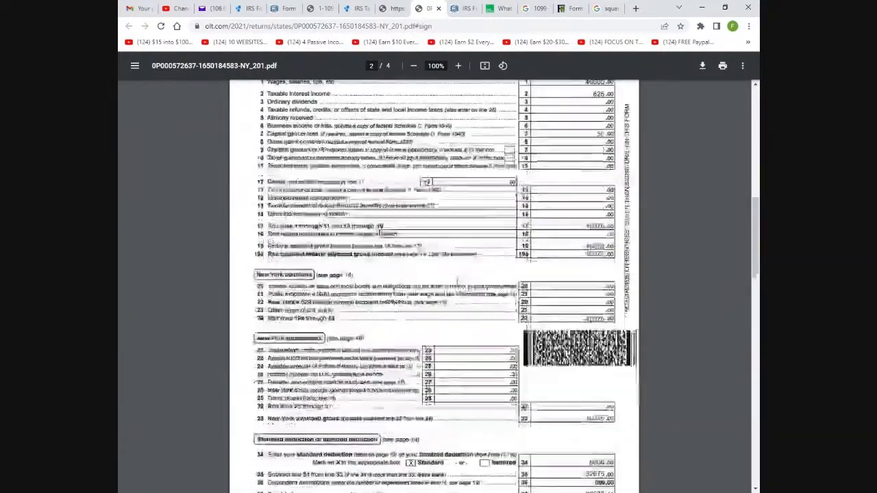
scroll(459, 282, down, 6)
scroll(459, 281, down, 7)
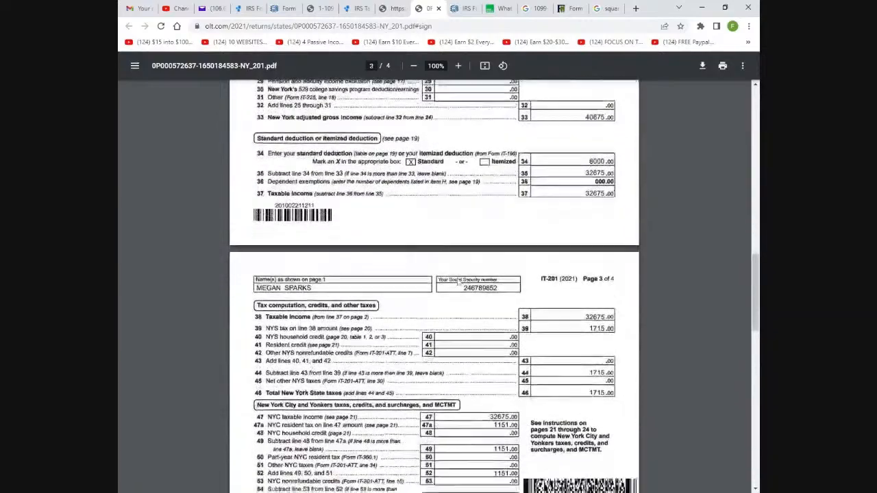
scroll(458, 282, down, 12)
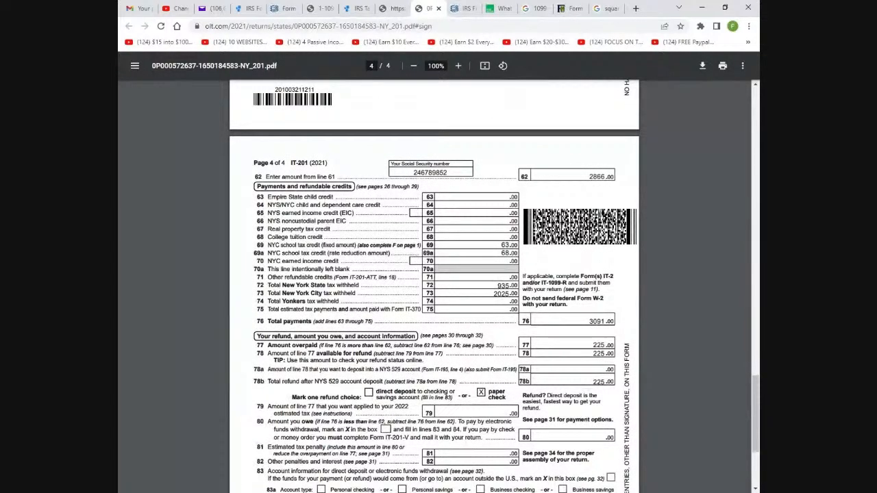
scroll(494, 286, down, 3)
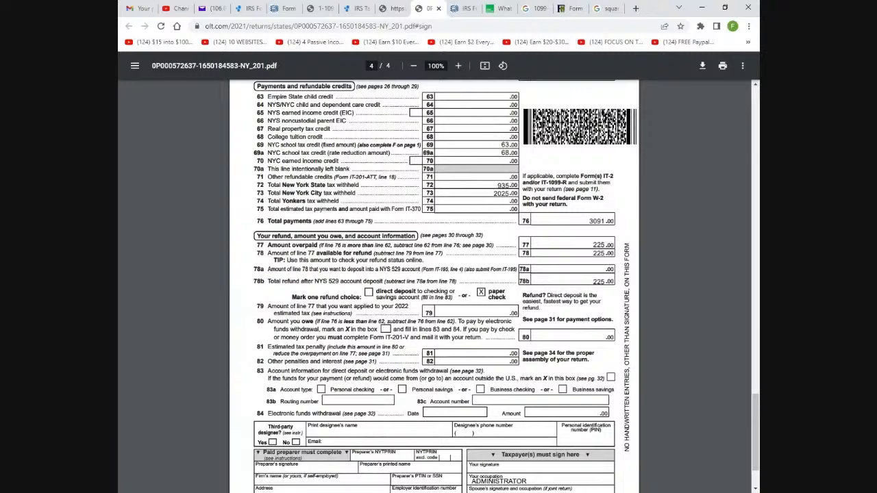
scroll(562, 339, down, 4)
scroll(562, 338, up, 3)
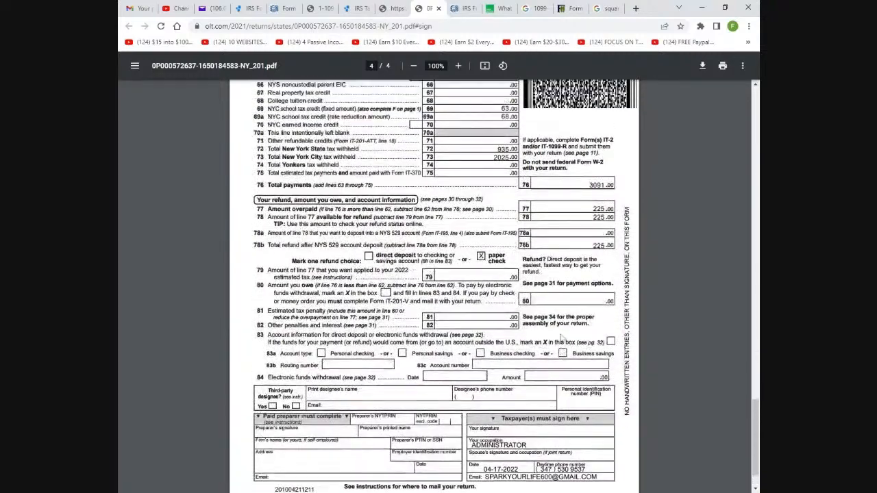
scroll(562, 339, up, 2)
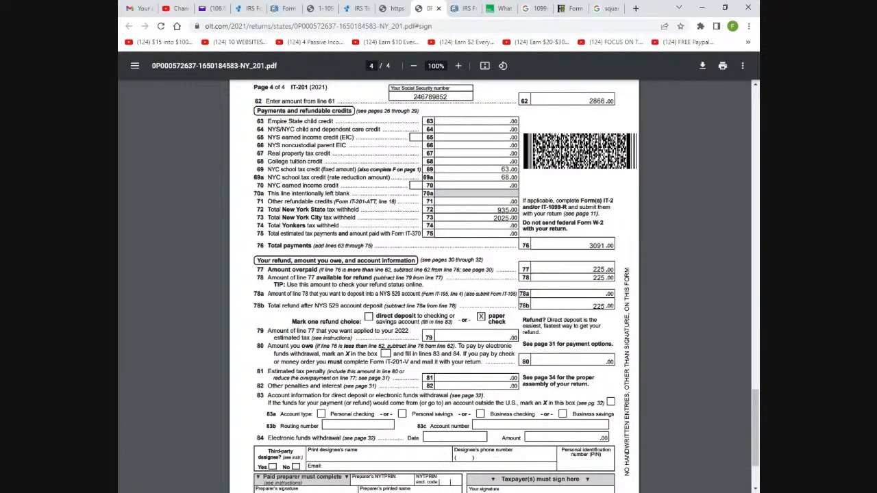
scroll(569, 310, up, 4)
scroll(567, 308, up, 10)
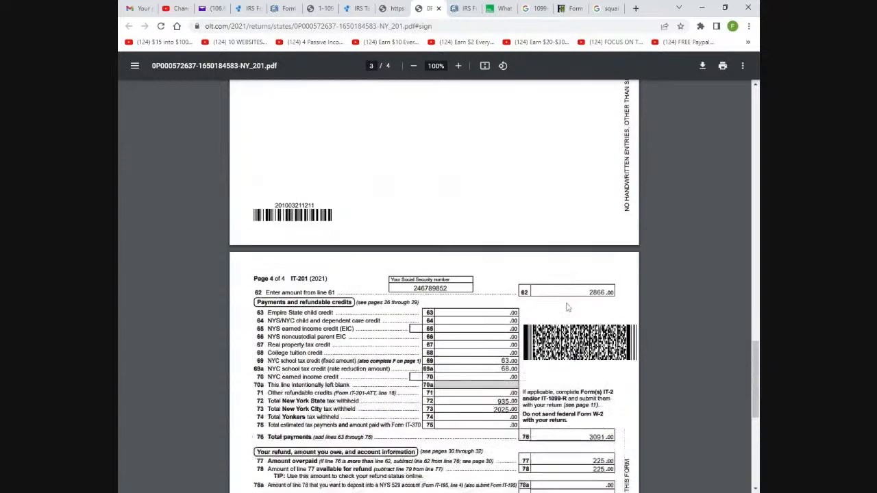
scroll(563, 305, up, 20)
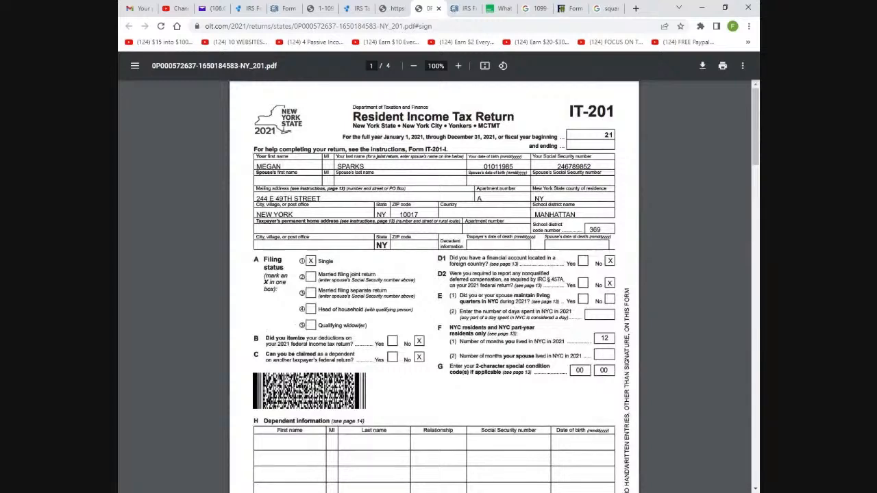
click(396, 9)
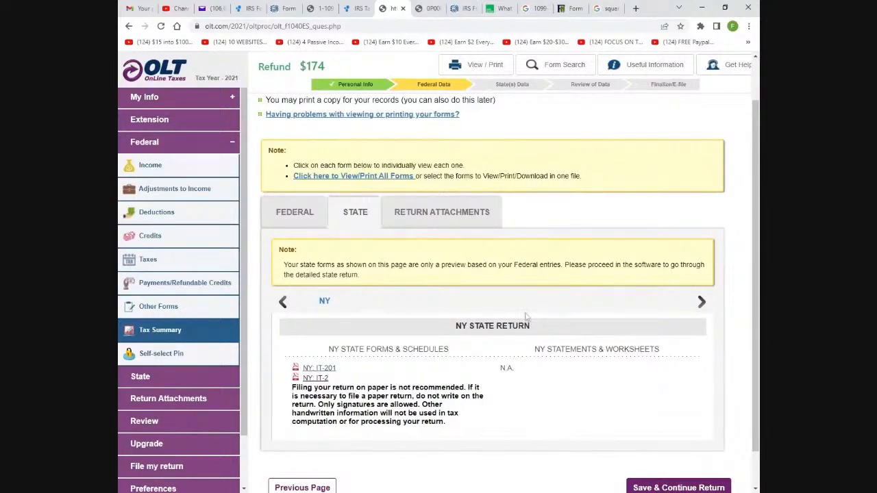
Scroll through the Tax Summary and continue to the Filing Preference page
scroll(534, 311, down, 1)
scroll(538, 312, up, 1)
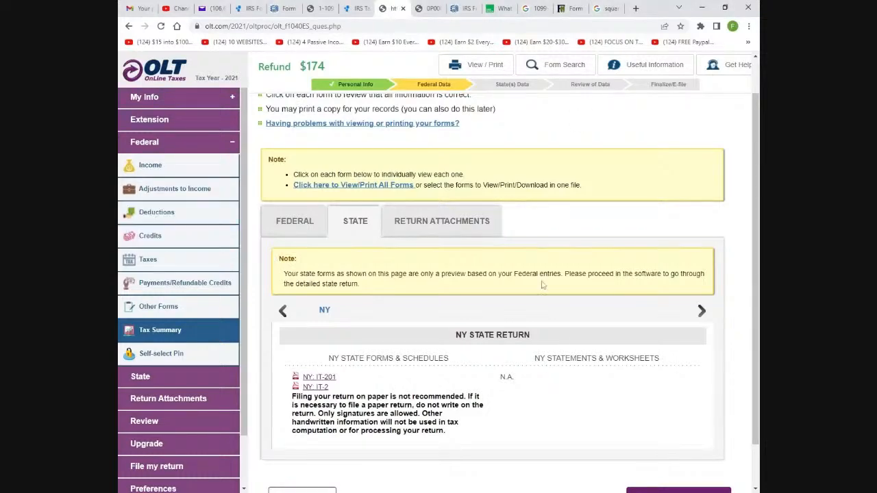
scroll(572, 253, down, 1)
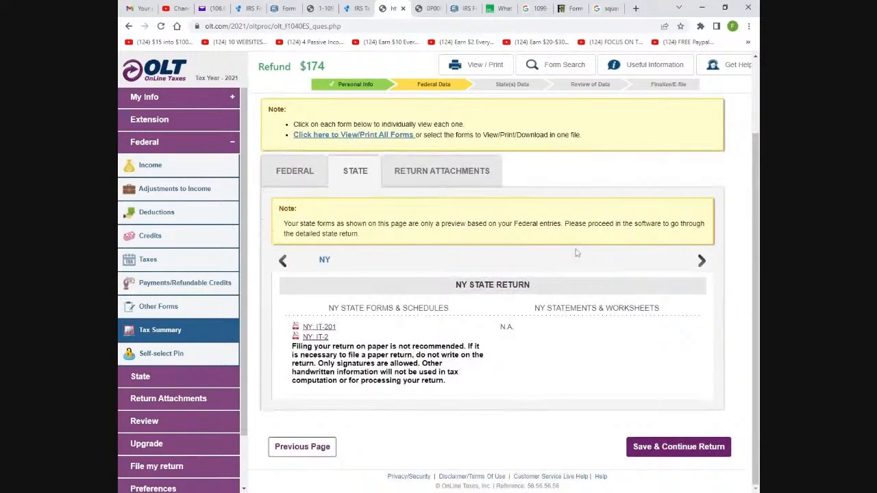
click(731, 449)
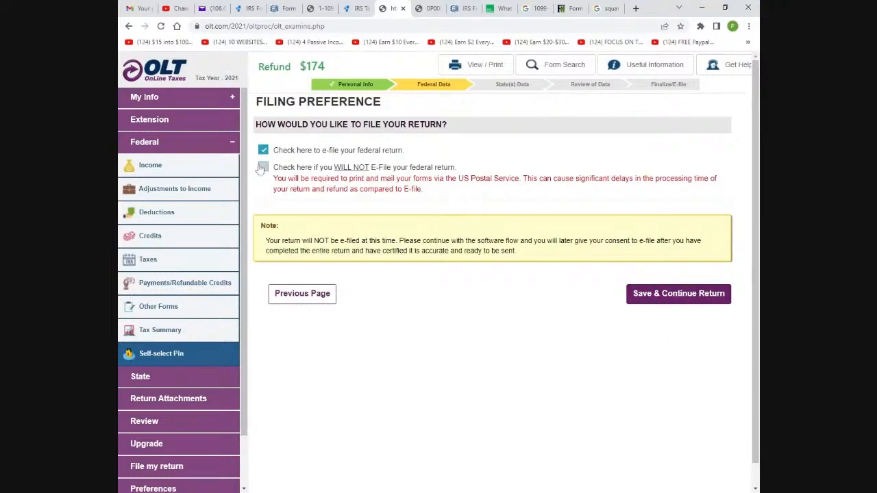
Keep federal e-filing and enter 450000 as the prior-year AGI
click(657, 302)
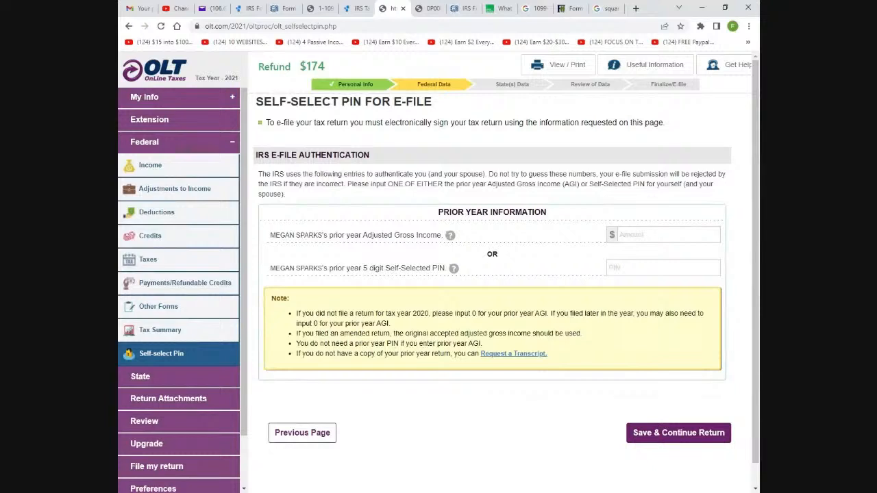
click(668, 235)
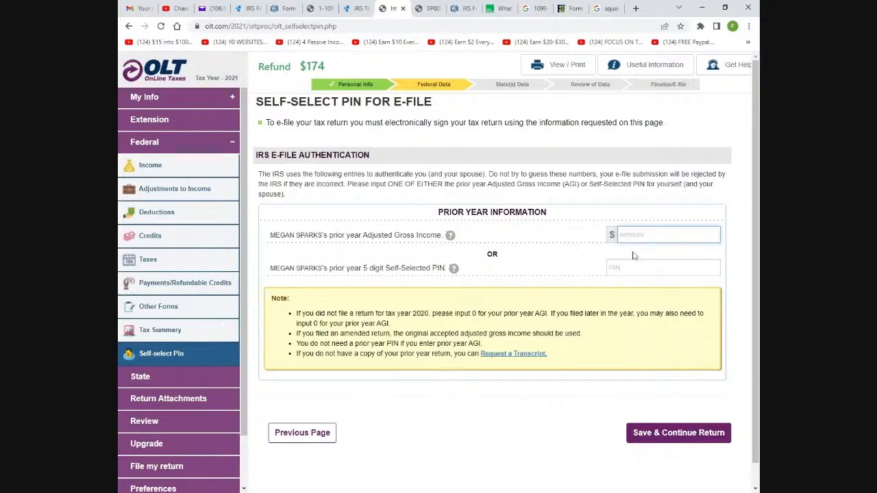
text(450000)
click(648, 436)
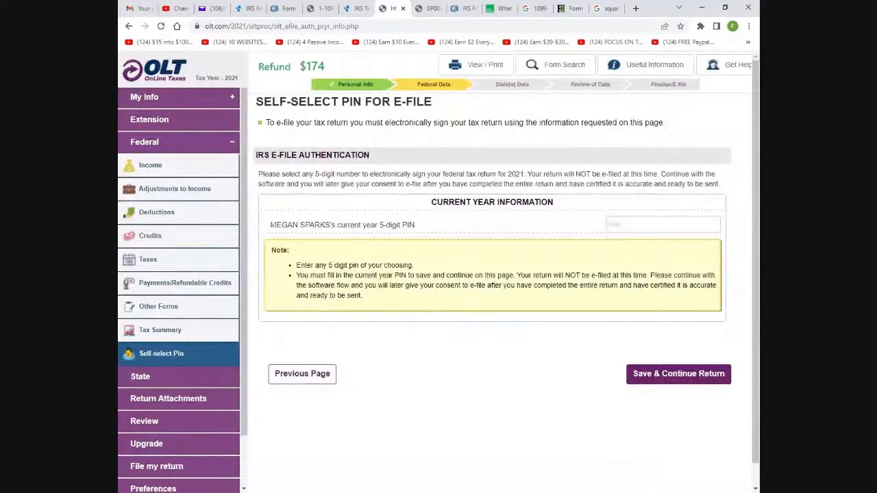
Enter a five-digit current-year signing PIN and continue to State Information
click(653, 224)
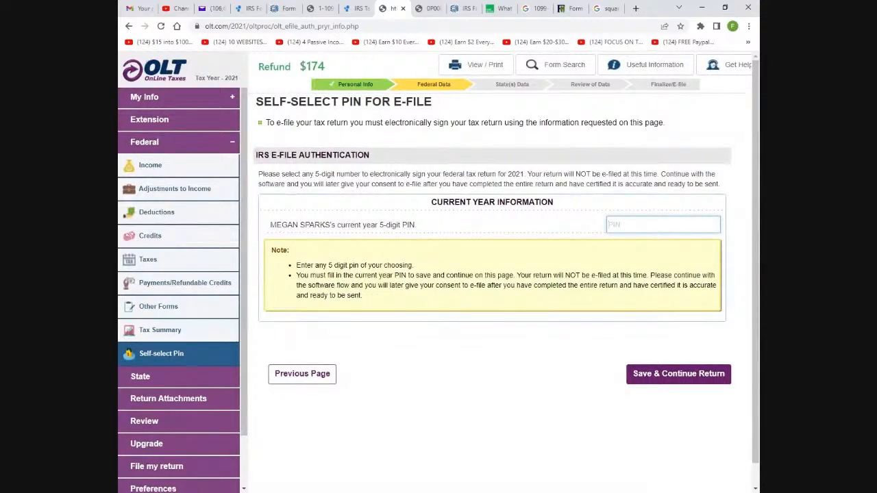
click(654, 374)
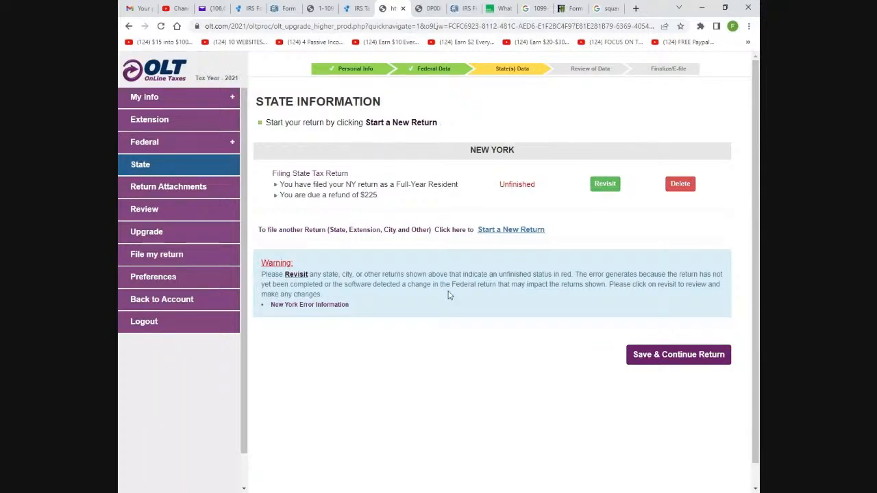
Reopen the New York return, confirm full-year New York residency and decline a fiduciary return
click(595, 190)
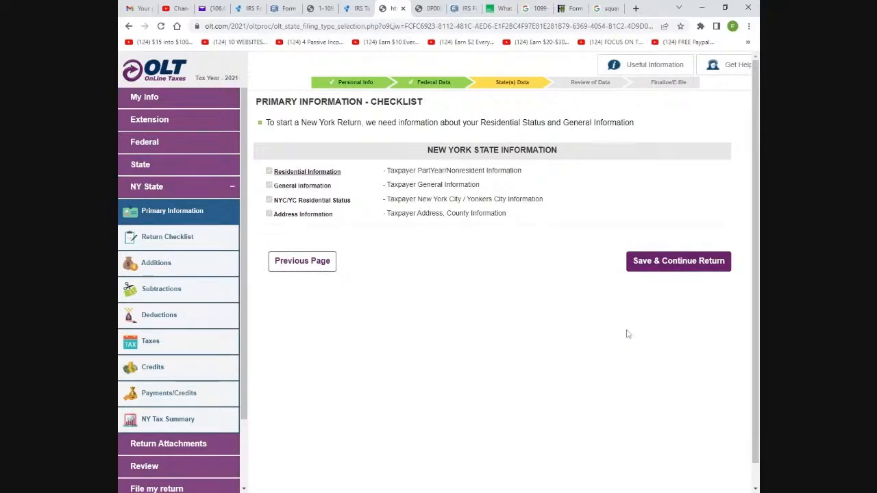
click(671, 273)
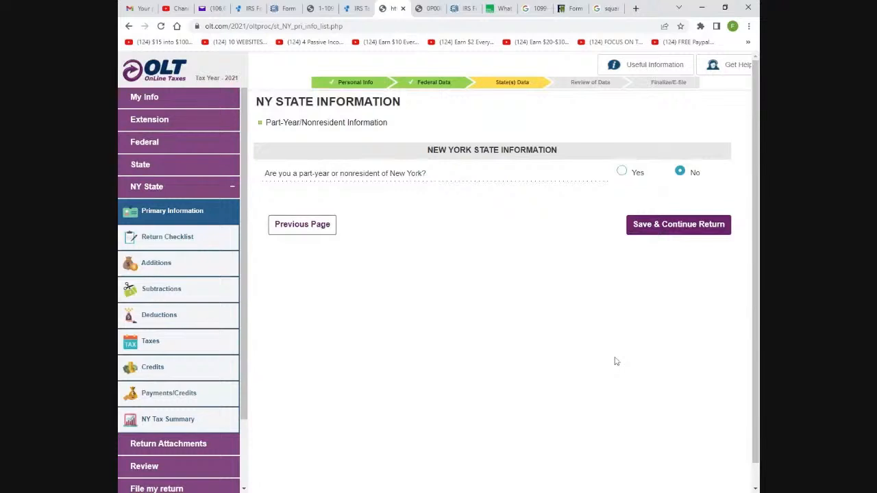
click(686, 225)
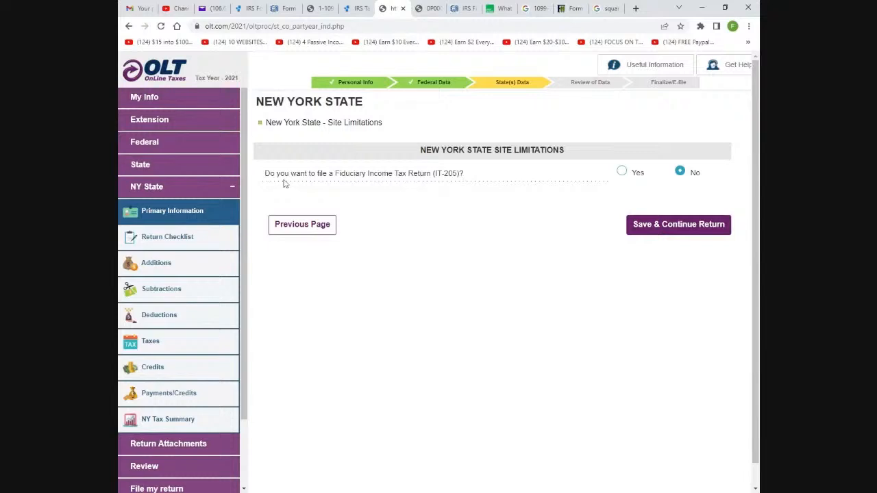
click(699, 229)
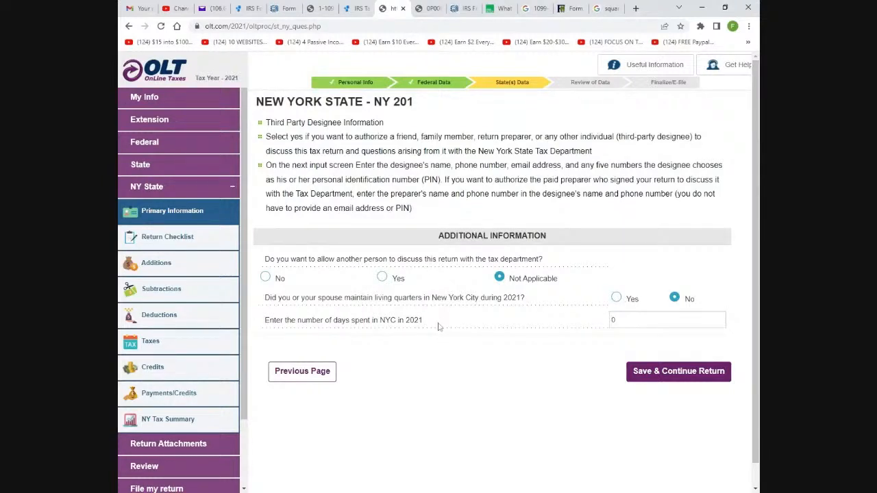
Enter 360 days spent in NYC and confirm full-year NYC resident status
key(Tab)
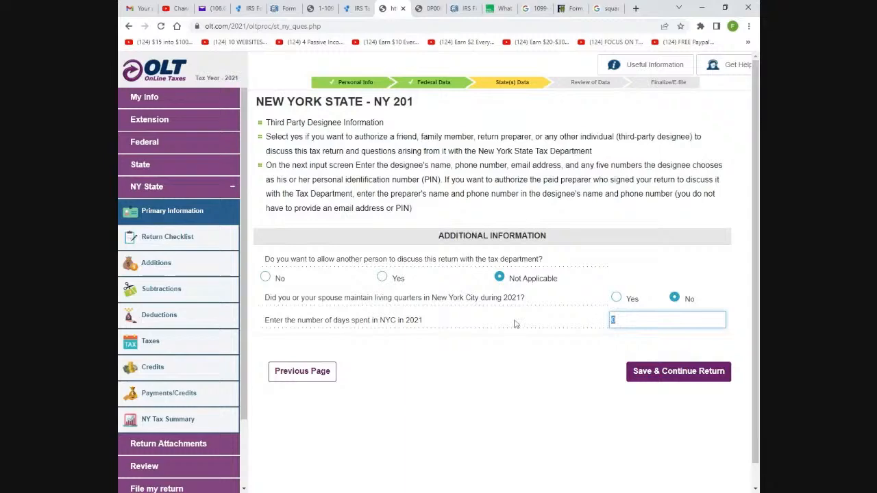
text(360)
click(668, 371)
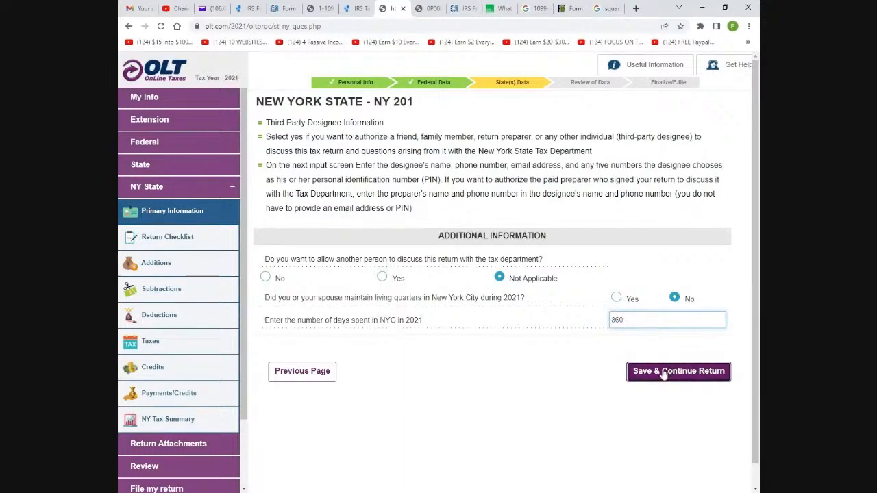
scroll(414, 151, down, 2)
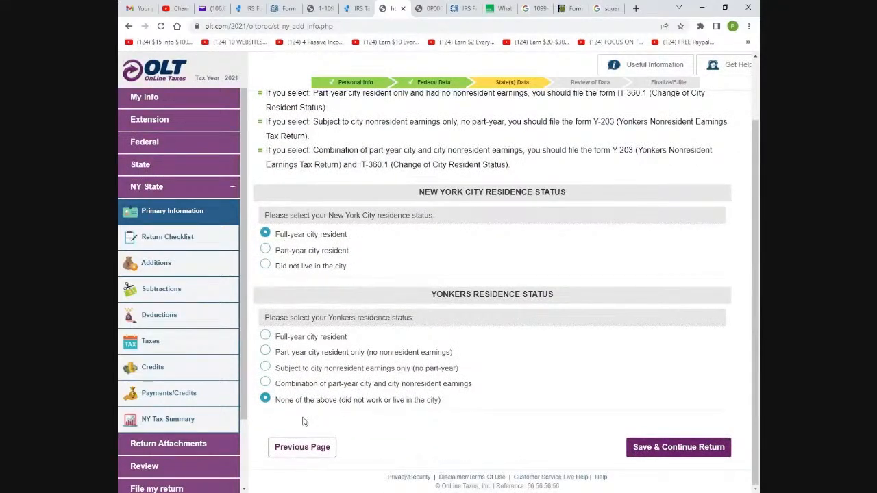
click(642, 455)
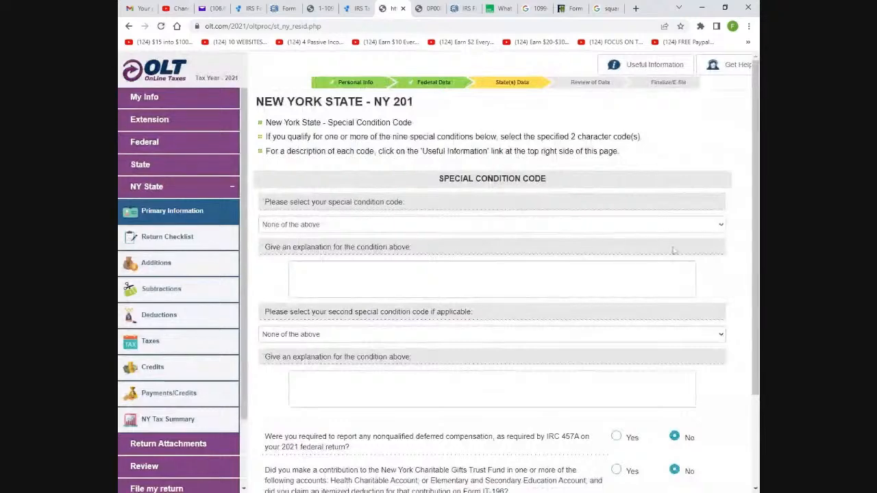
Save the NY special condition code answers
scroll(728, 220, down, 3)
scroll(728, 220, up, 3)
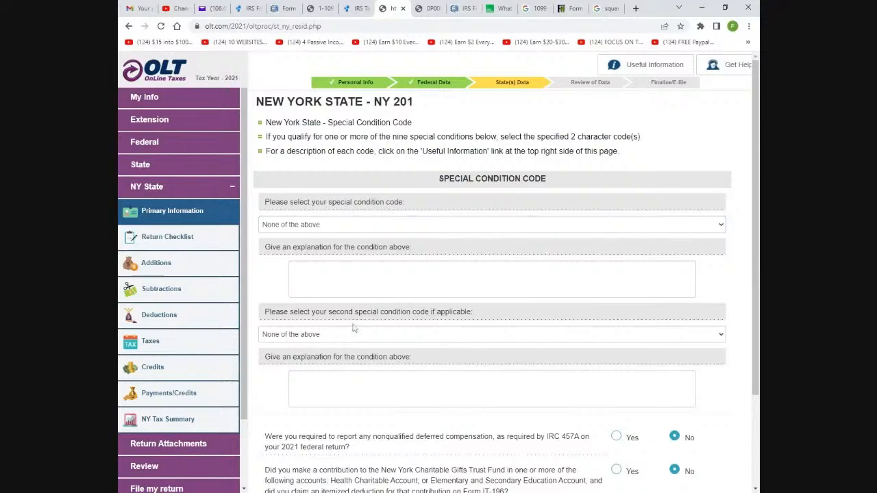
scroll(657, 365, down, 3)
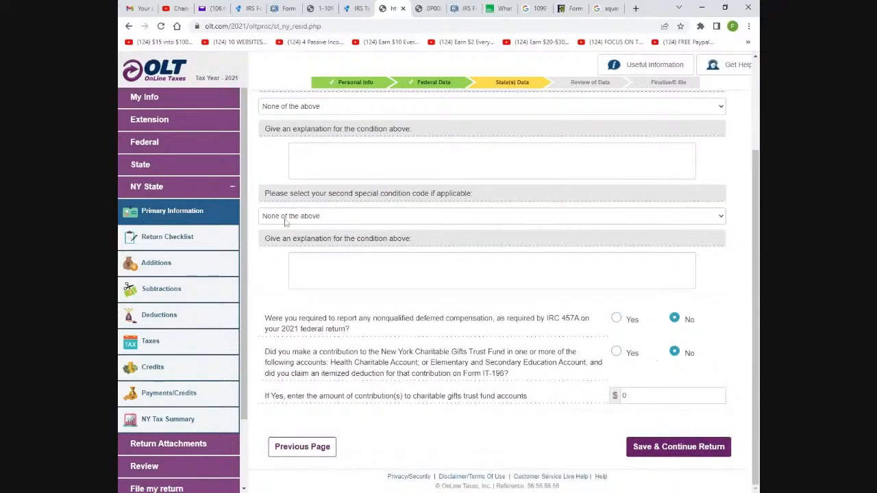
click(656, 455)
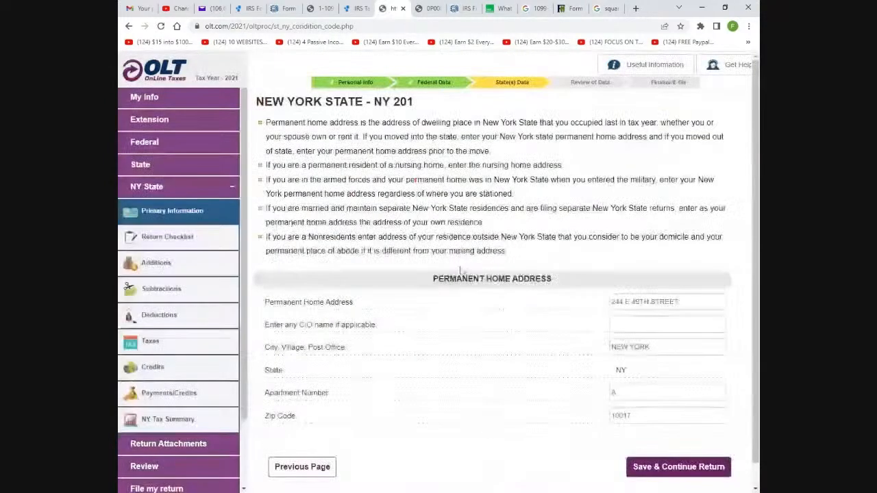
Confirm the permanent home address, New York county and Manhattan school district
scroll(476, 293, down, 1)
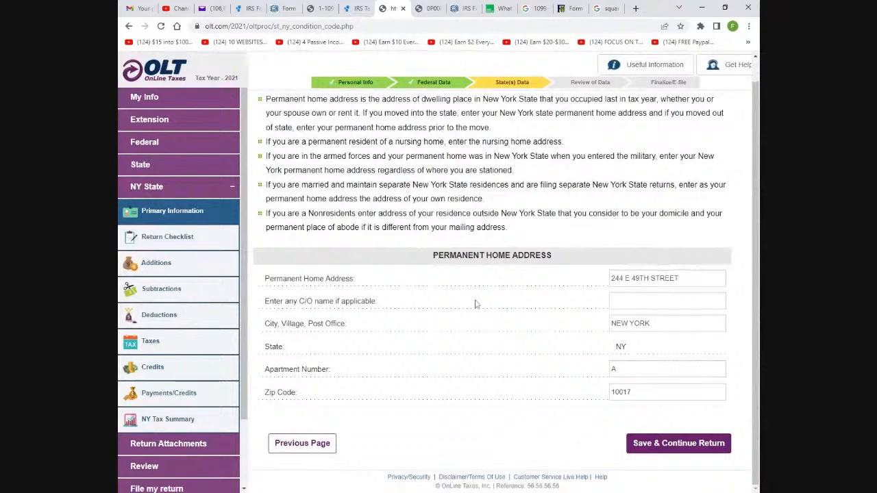
scroll(476, 294, up, 1)
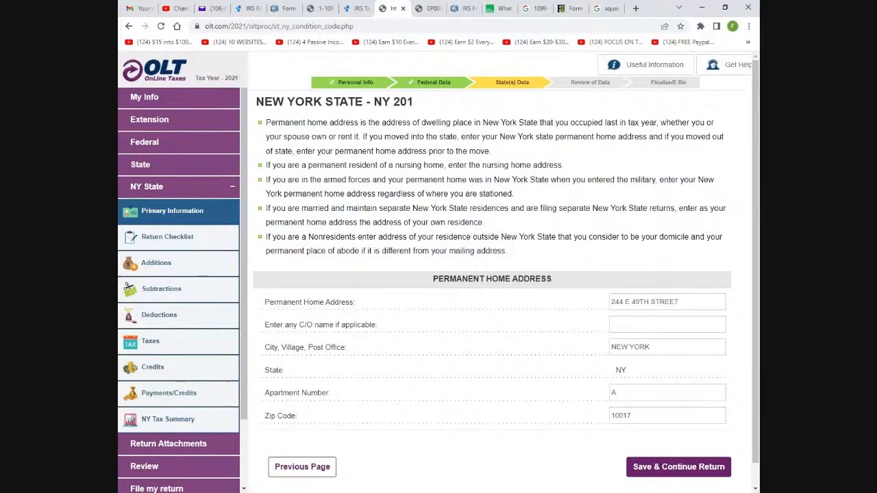
scroll(607, 302, down, 1)
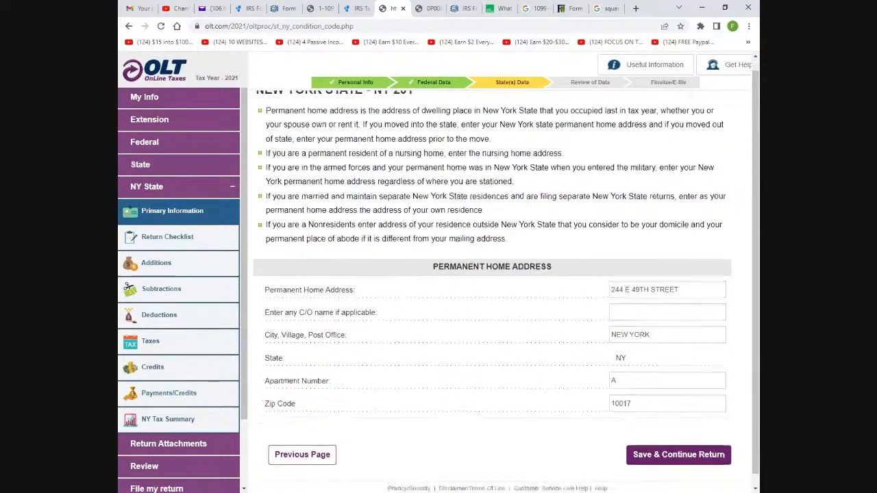
click(681, 454)
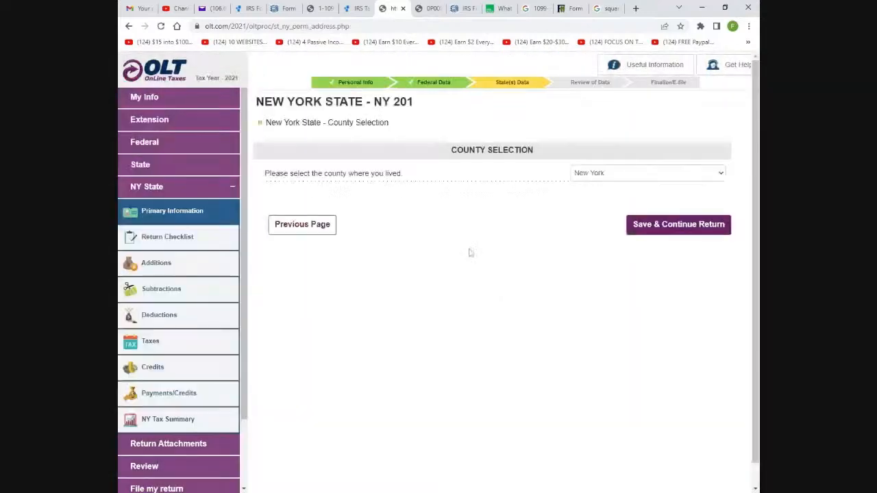
click(693, 226)
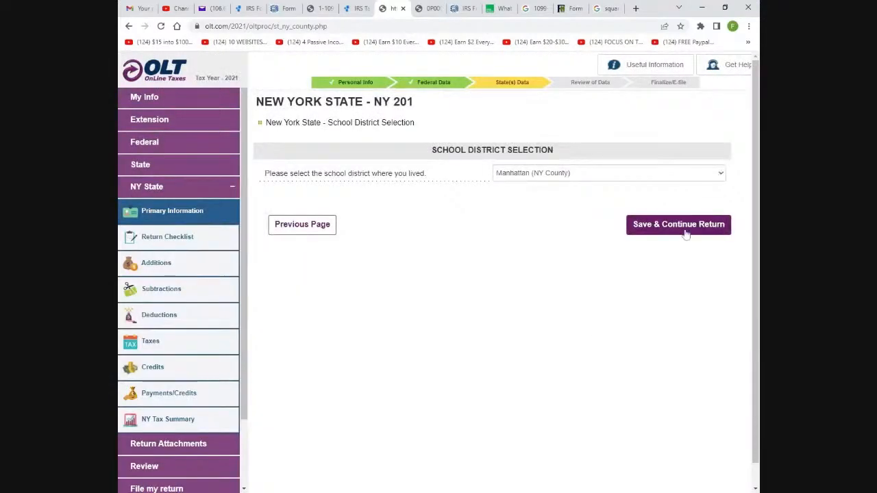
click(686, 229)
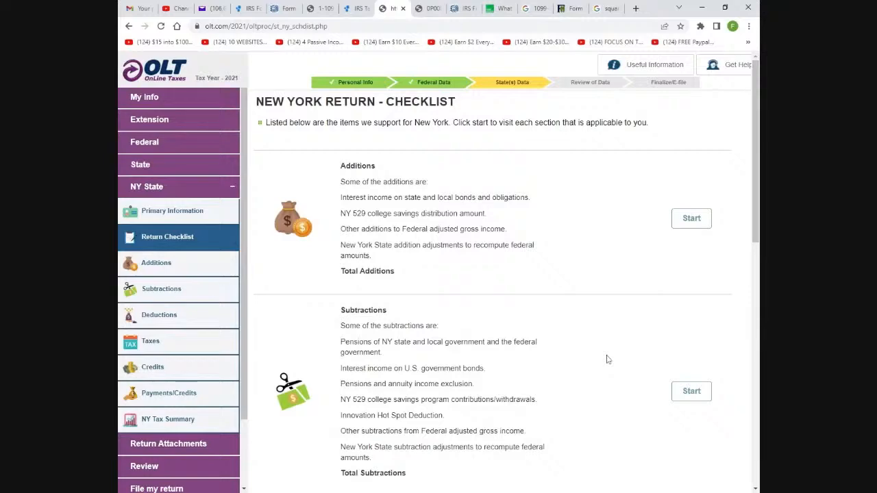
Mark all sections of the New York return checklist as done
scroll(607, 360, down, 7)
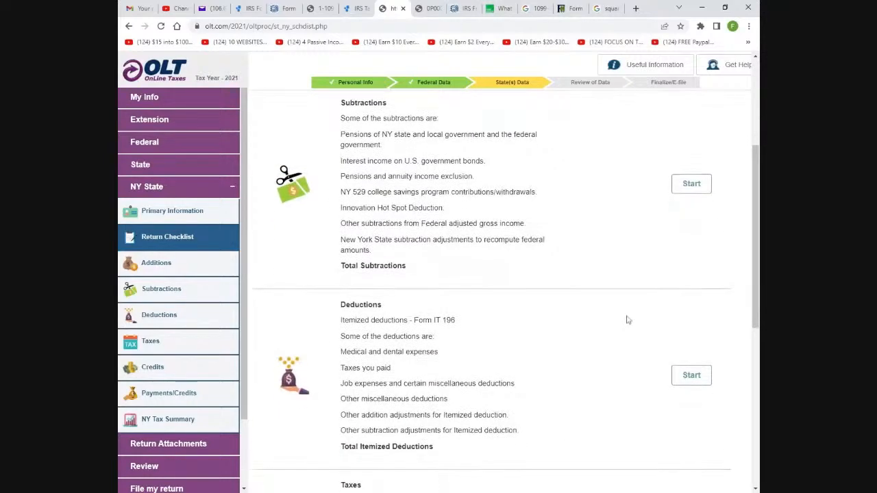
scroll(630, 324, down, 3)
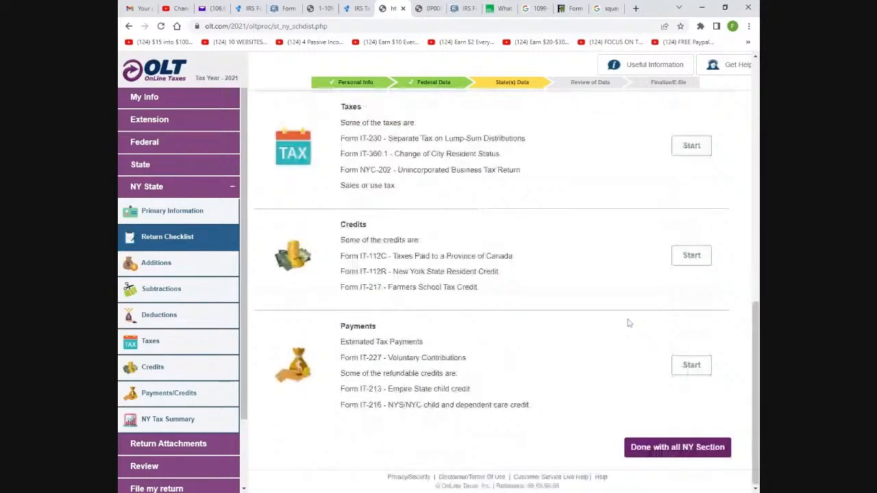
scroll(616, 398, up, 10)
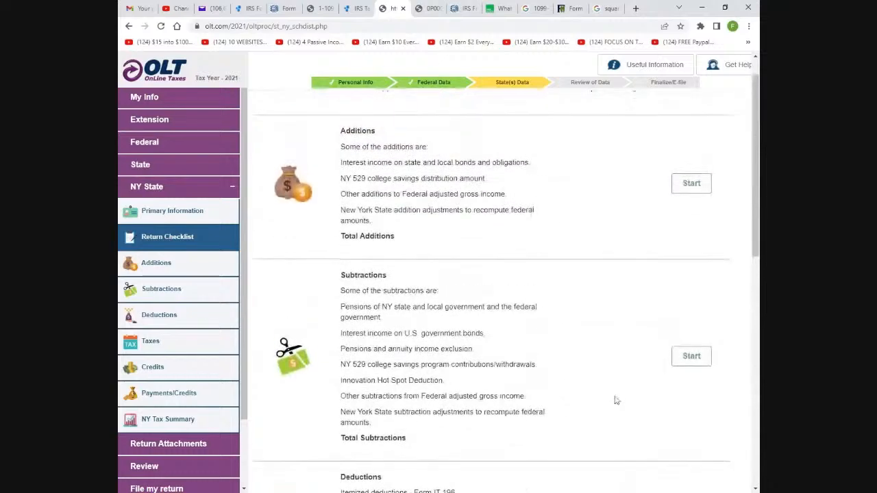
scroll(607, 357, down, 10)
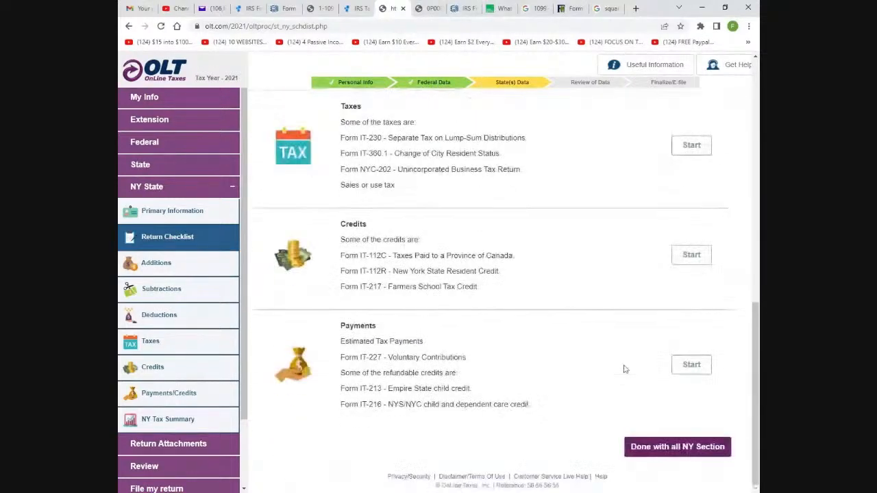
click(687, 445)
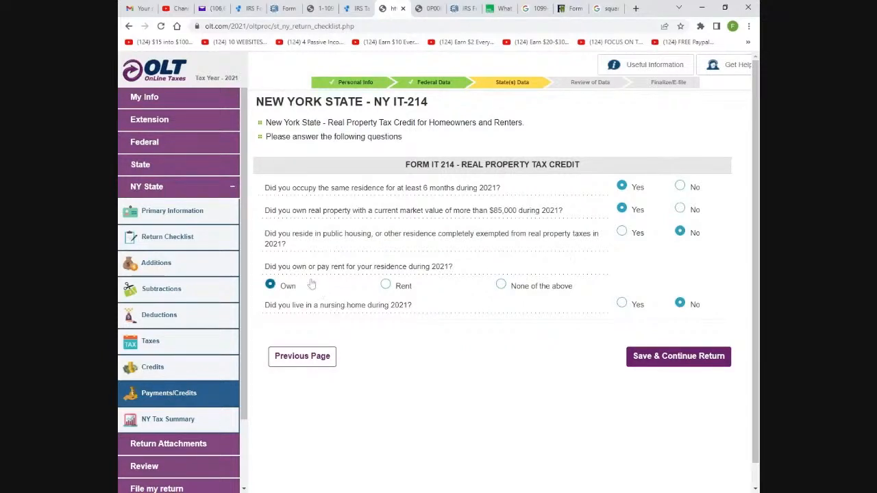
Record the residence as rented on IT-214, then accept IT-229 and the additional credit summary
click(387, 287)
click(659, 359)
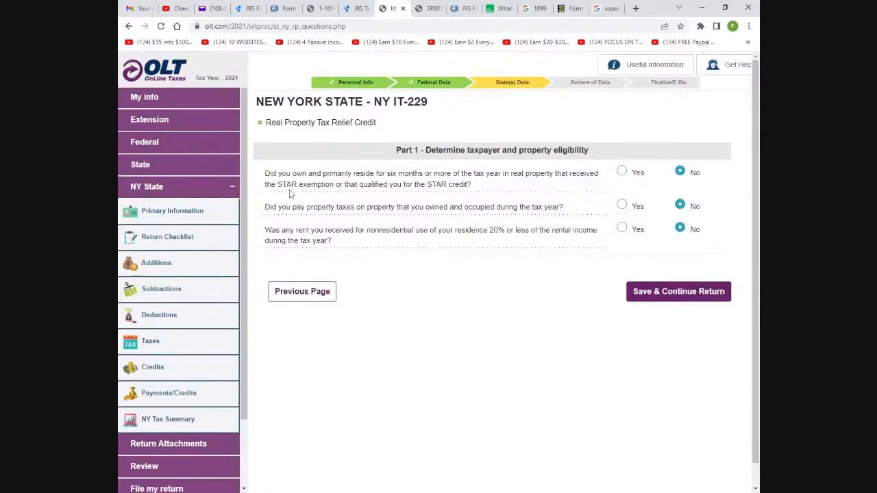
click(633, 297)
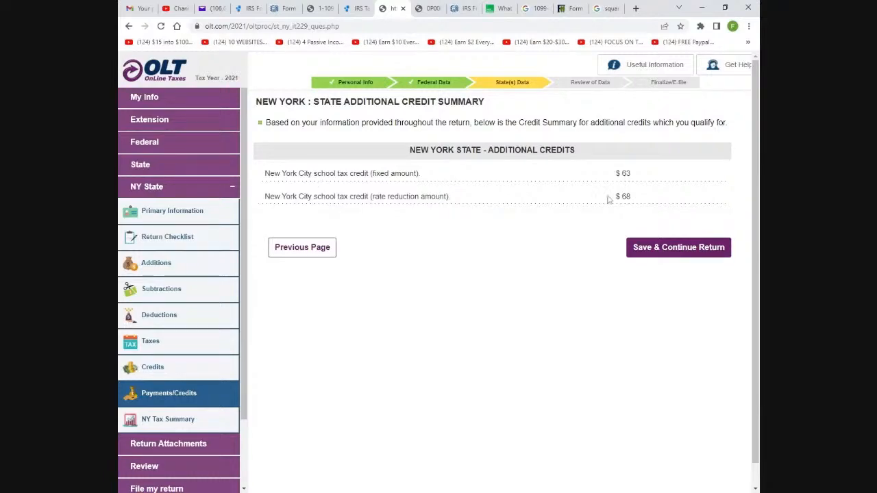
click(666, 247)
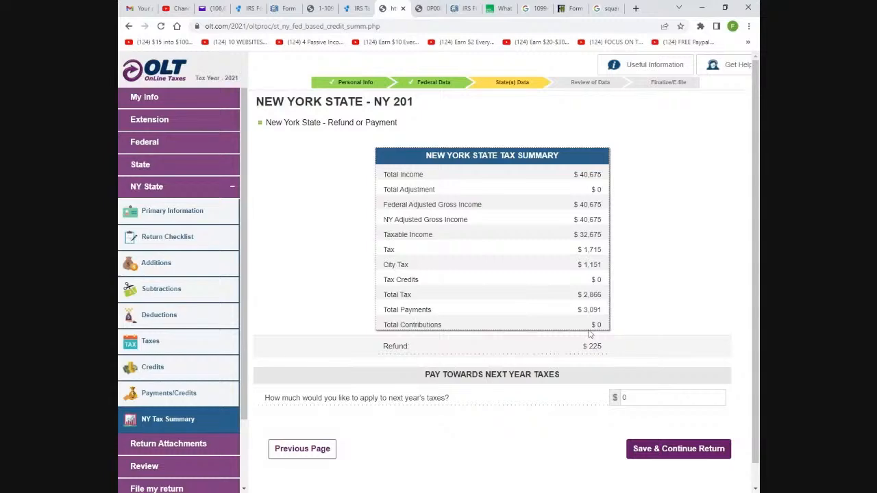
Accept the NY e-file signature declaration, review the state forms and pass State Information
scroll(610, 341, down, 1)
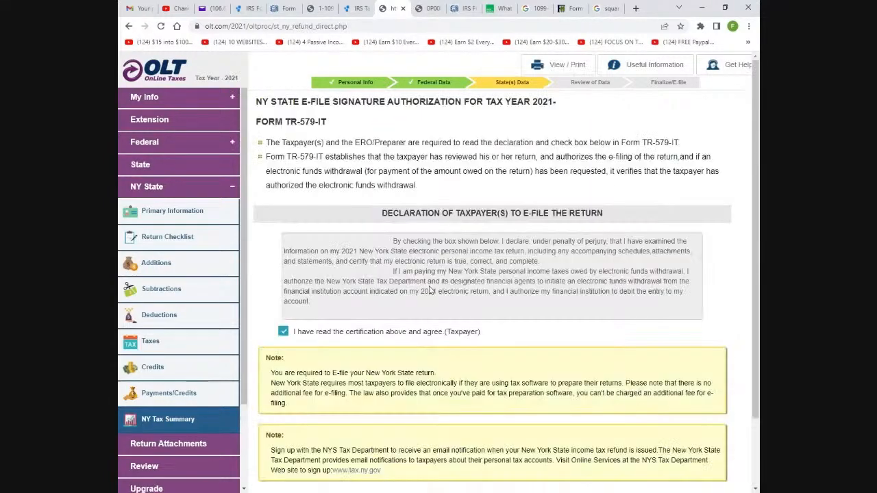
scroll(440, 289, down, 1)
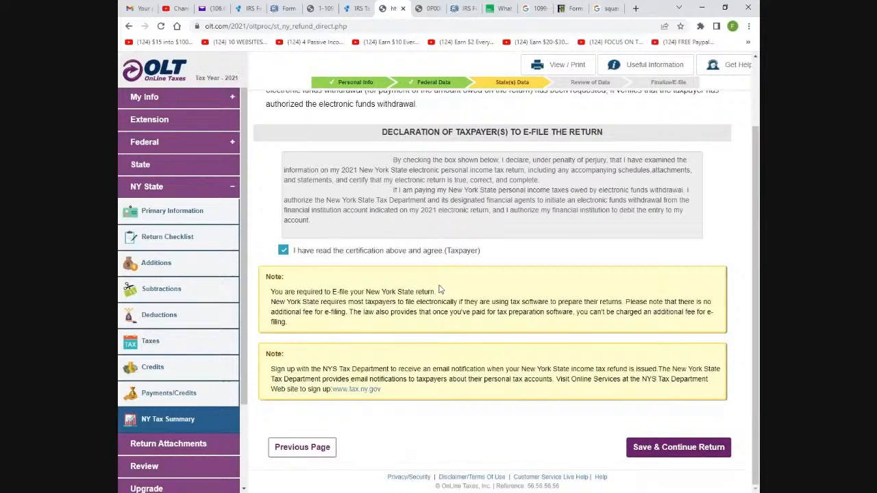
click(673, 448)
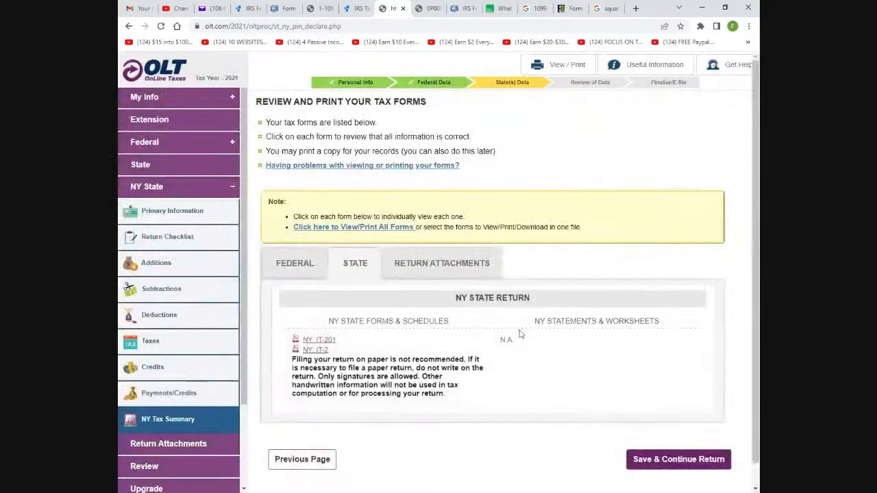
scroll(519, 333, down, 1)
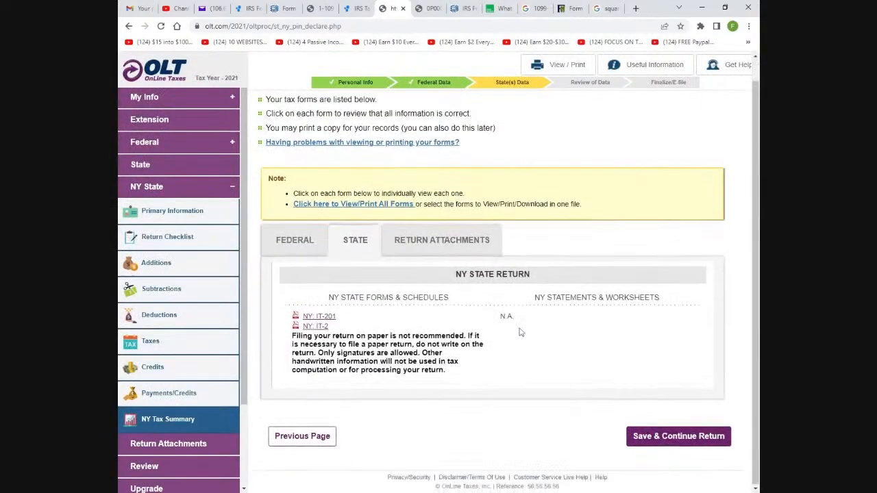
click(705, 436)
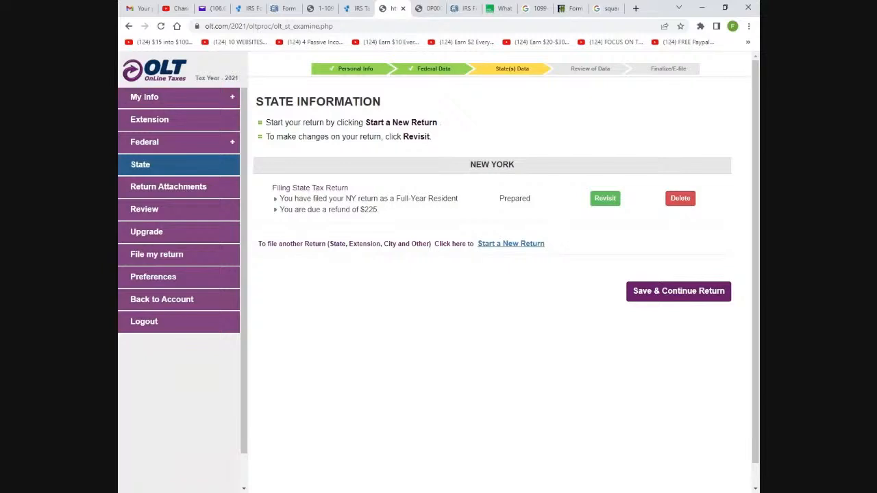
click(658, 293)
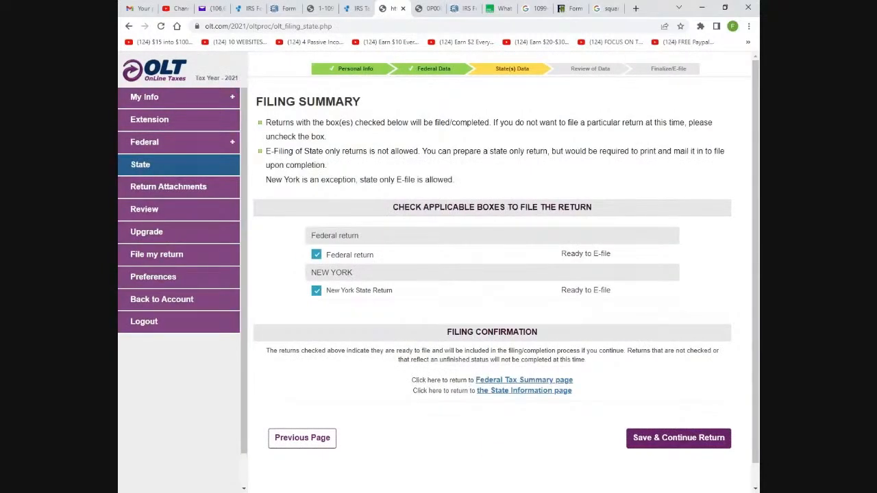